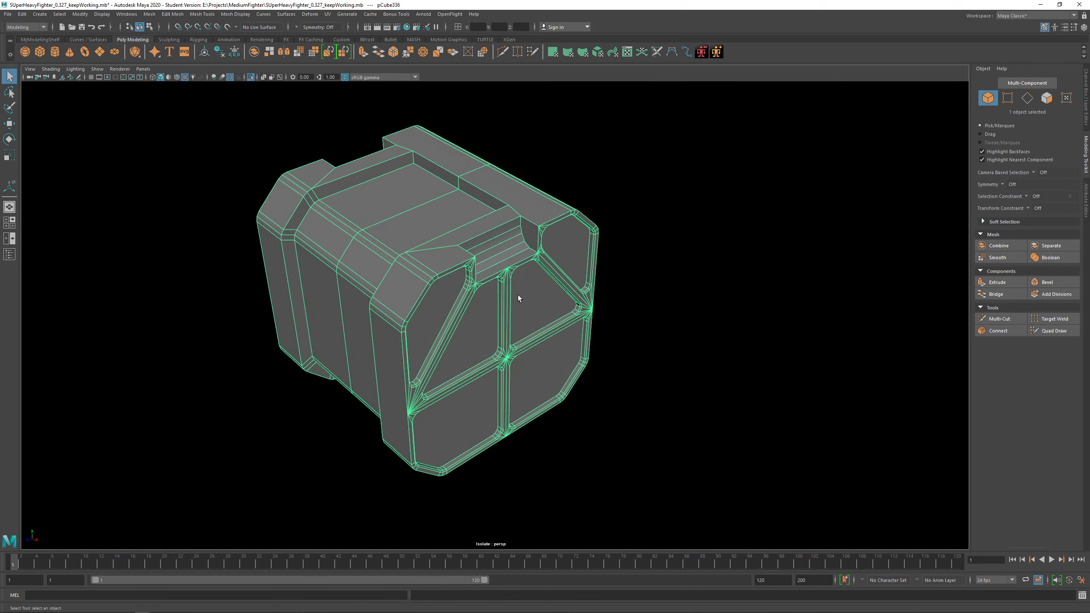
Examine the crate model's panelled end and recessed top from several angles, both unselected and with its wireframe highlighted.
{"action": "left_click", "coordinate": [647, 339]}
{"action": "left_click_drag", "start_coordinate": [647, 338], "coordinate": [509, 330], "text": "alt"}
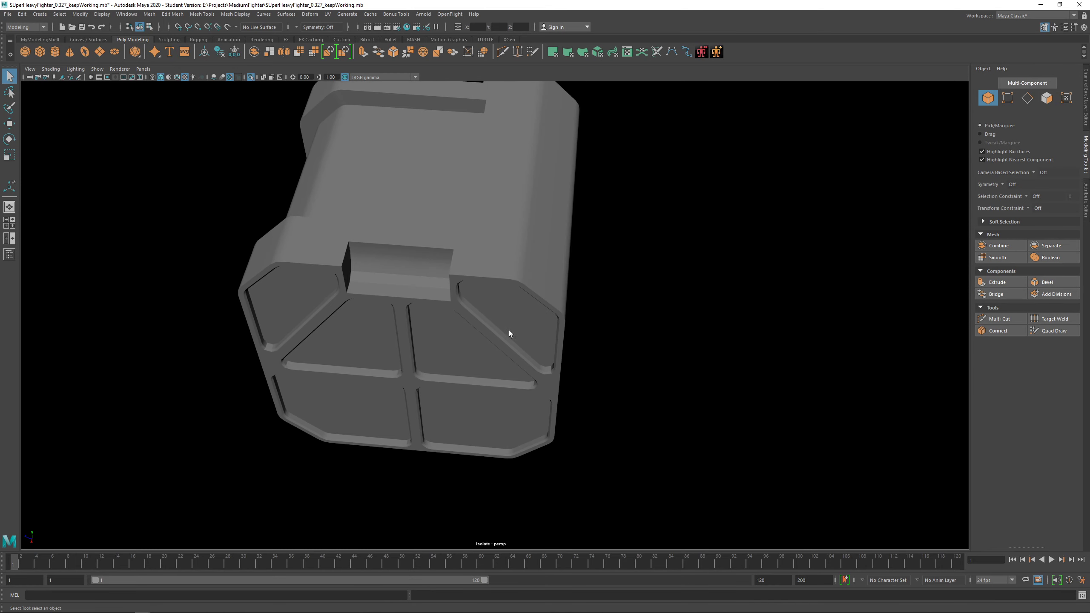
{"action": "left_click", "coordinate": [316, 259]}
{"action": "left_click_drag", "start_coordinate": [316, 259], "coordinate": [514, 269], "text": "alt"}
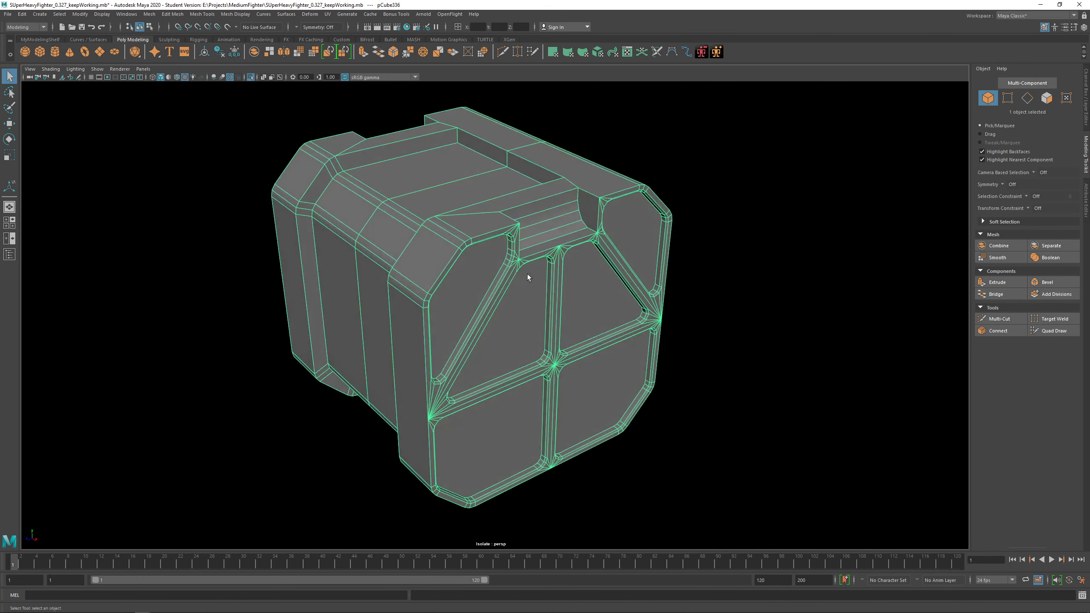
Switch to PureRef and examine the yellow, grey and brown sci-fi crate reference images up close.
{"action": "key", "text": "alt+Tab"}
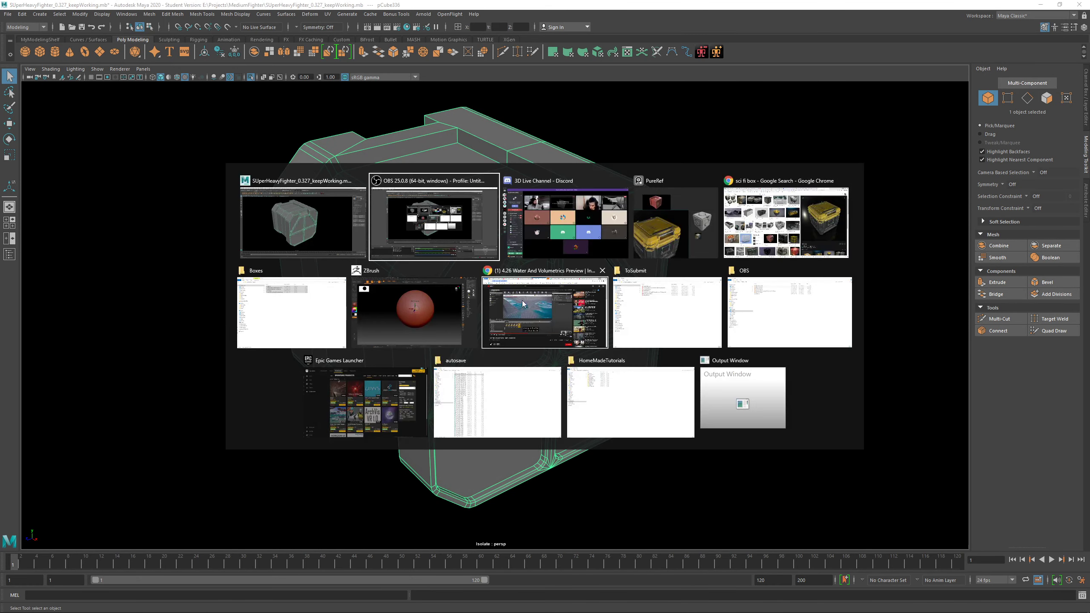
{"action": "left_click", "coordinate": [671, 236]}
{"action": "key", "text": "alt+Tab"}
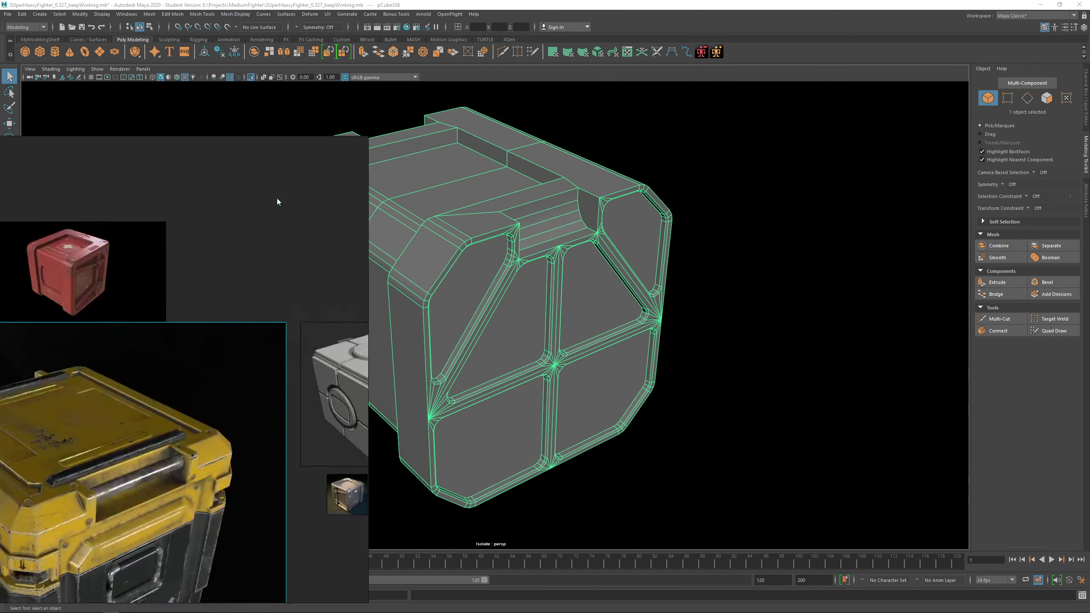
{"action": "scroll", "coordinate": [490, 387], "scroll_direction": "down", "scroll_amount": 5}
{"action": "scroll", "coordinate": [483, 397], "scroll_direction": "up", "scroll_amount": 4}
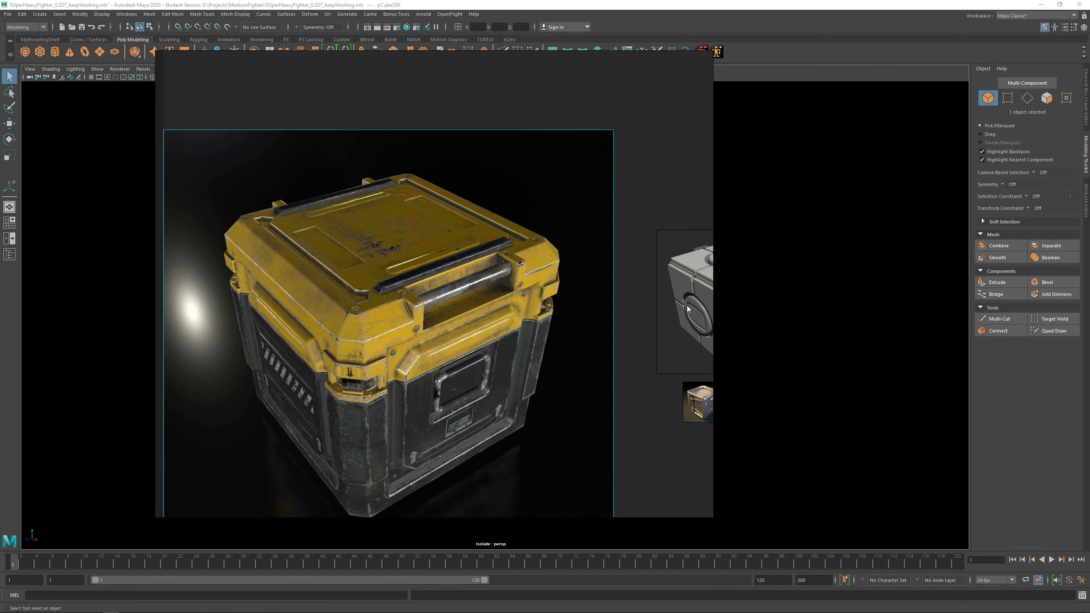
{"action": "right_click_drag", "start_coordinate": [669, 391], "coordinate": [478, 332]}
{"action": "scroll", "coordinate": [611, 367], "scroll_direction": "up", "scroll_amount": 7}
{"action": "left_click_drag", "start_coordinate": [478, 331], "coordinate": [345, 332]}
{"action": "scroll", "coordinate": [357, 334], "scroll_direction": "up", "scroll_amount": 4}
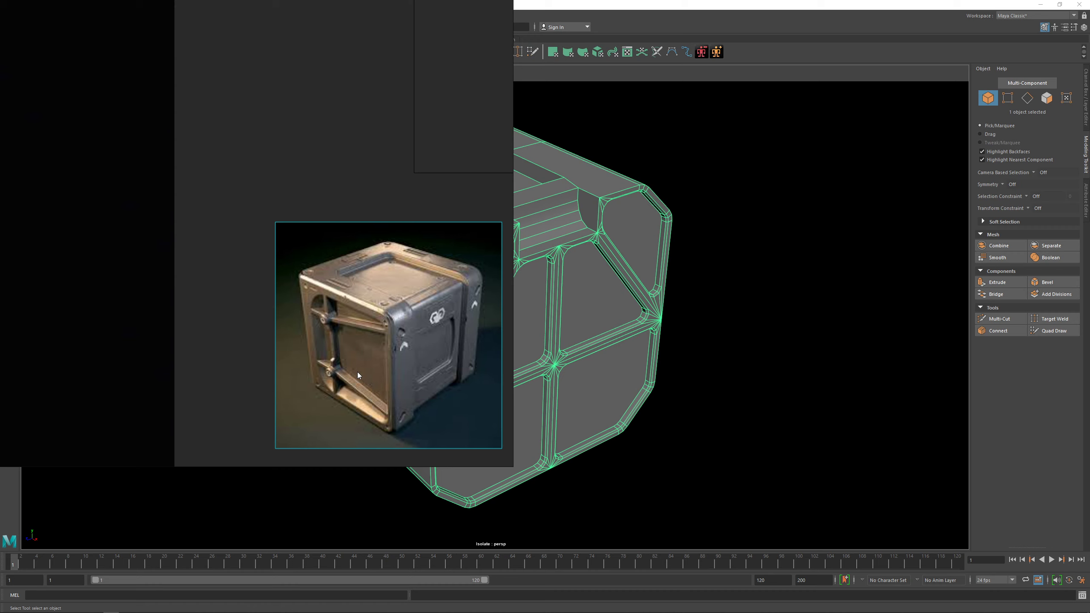
{"action": "scroll", "coordinate": [393, 340], "scroll_direction": "down", "scroll_amount": 10}
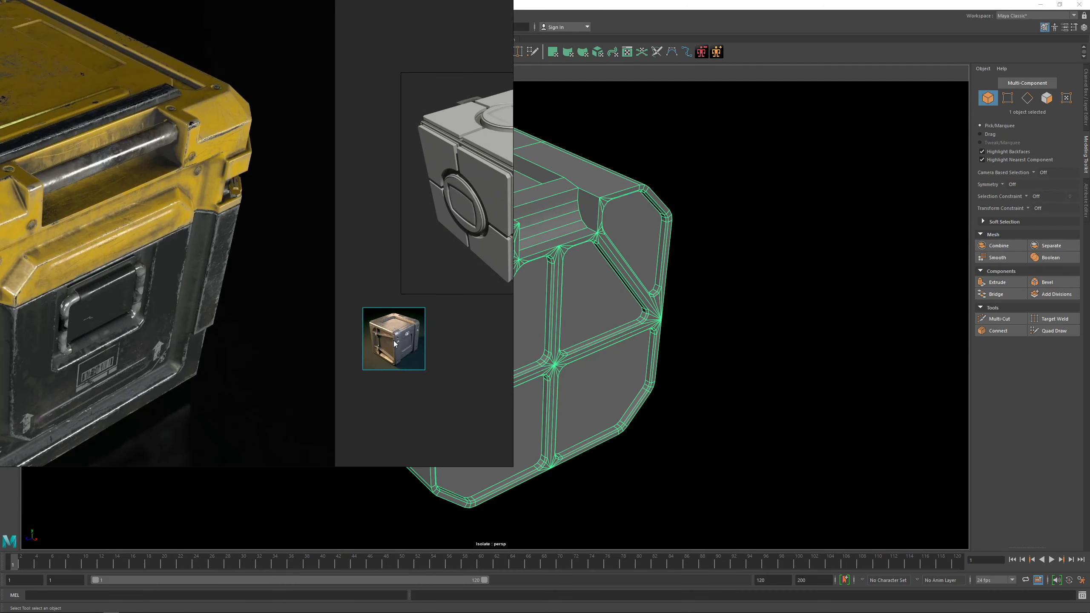
{"action": "scroll", "coordinate": [430, 269], "scroll_direction": "down", "scroll_amount": 2}
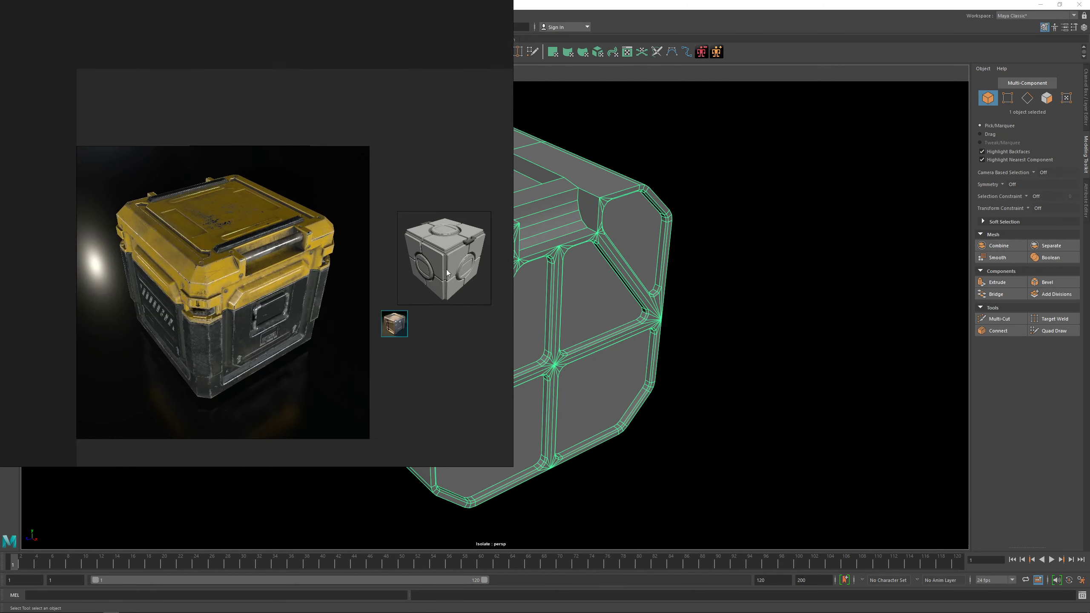
Compare the side of the Maya crate model with the grey panelled cube reference in PureRef.
{"action": "mouse_move", "coordinate": [577, 294]}
{"action": "left_mouse_down", "text": "alt"}
{"action": "mouse_move", "coordinate": [647, 322]}
{"action": "mouse_move", "coordinate": [584, 300]}
{"action": "left_mouse_up", "text": "alt"}
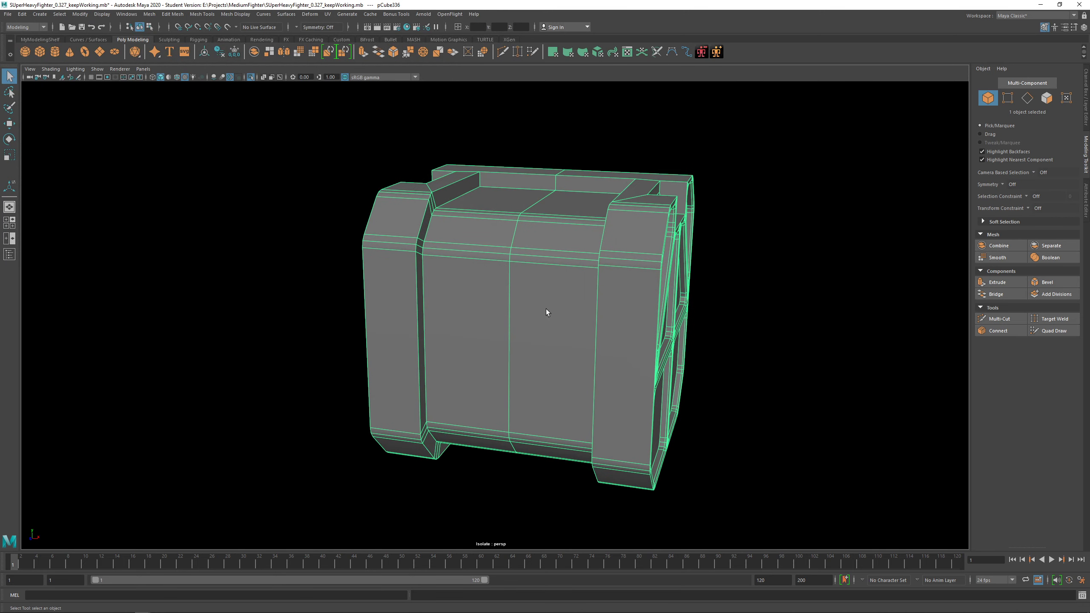
{"action": "key", "text": "alt+Tab"}
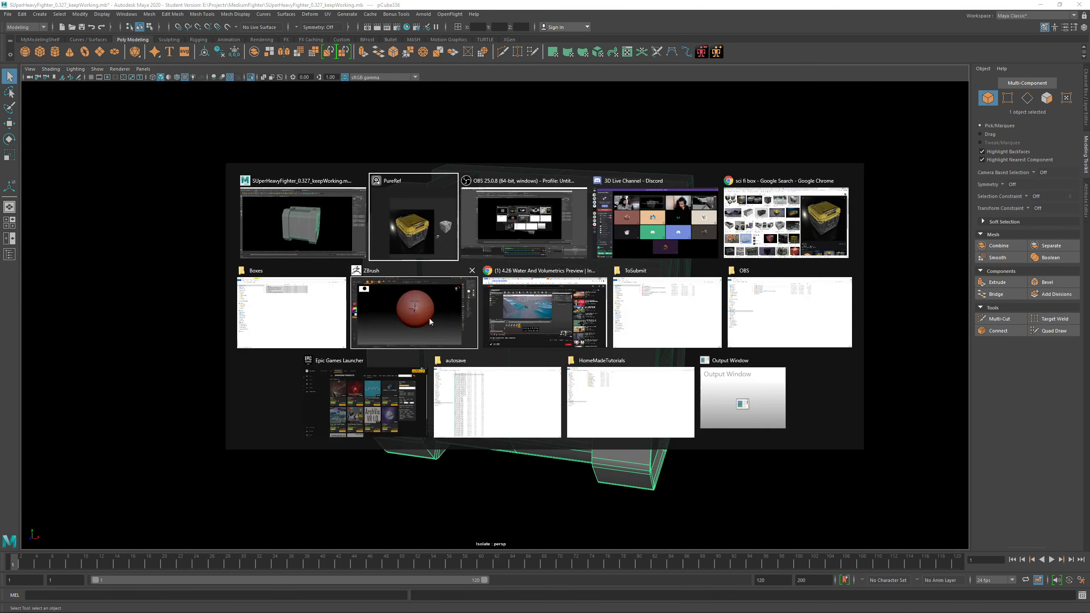
{"action": "scroll", "coordinate": [409, 246], "scroll_direction": "up", "scroll_amount": 5}
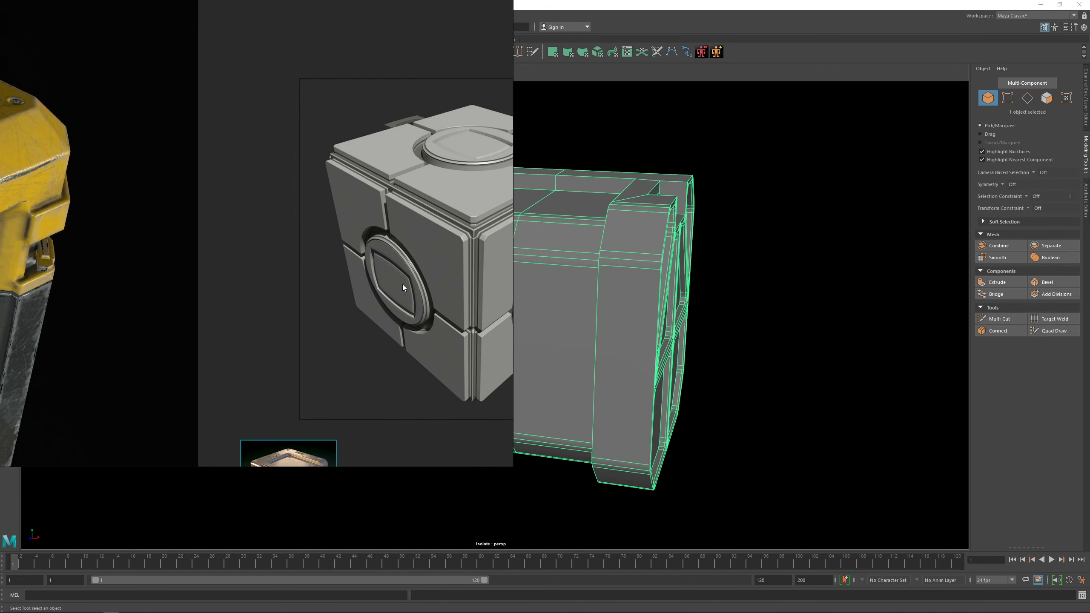
{"action": "scroll", "coordinate": [388, 269], "scroll_direction": "down", "scroll_amount": 5}
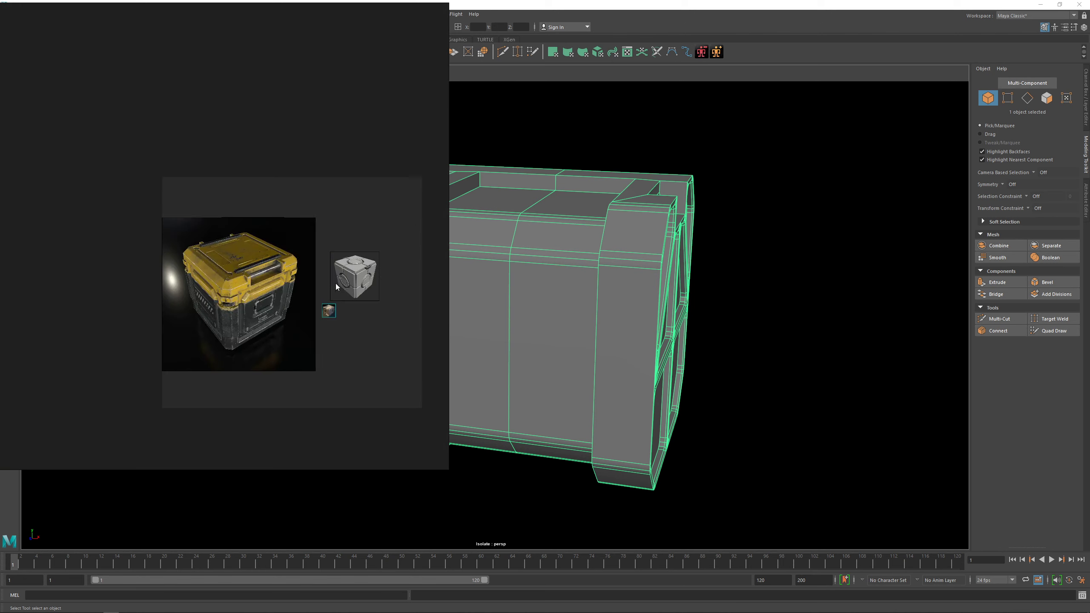
{"action": "key", "text": "alt+Tab"}
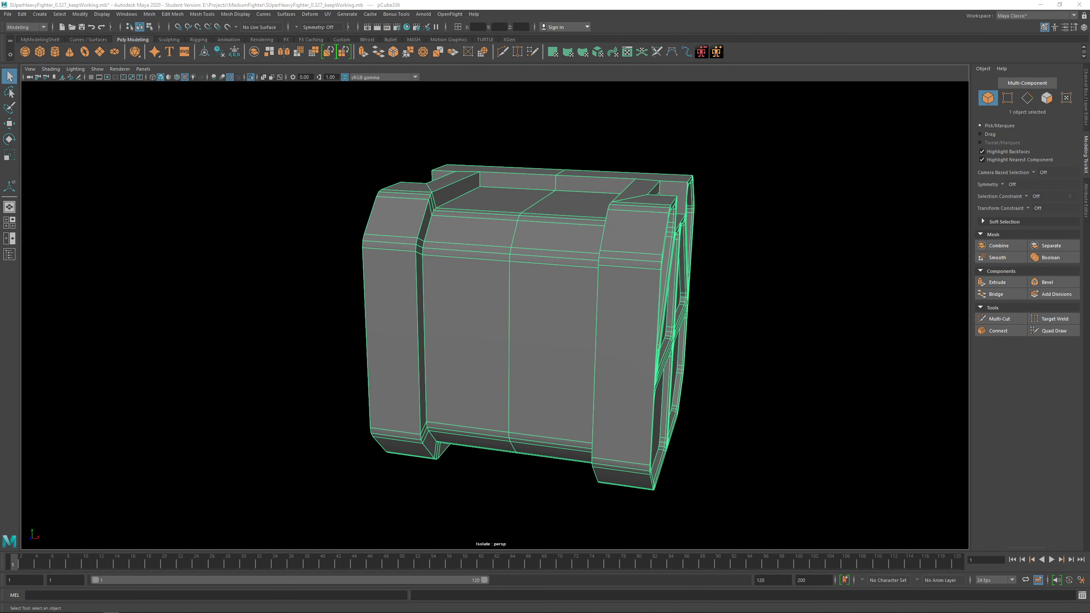
{"action": "middle_click_drag", "start_coordinate": [361, 248], "coordinate": [402, 243], "text": "alt"}
{"action": "scroll", "coordinate": [486, 287], "scroll_direction": "up", "scroll_amount": 1}
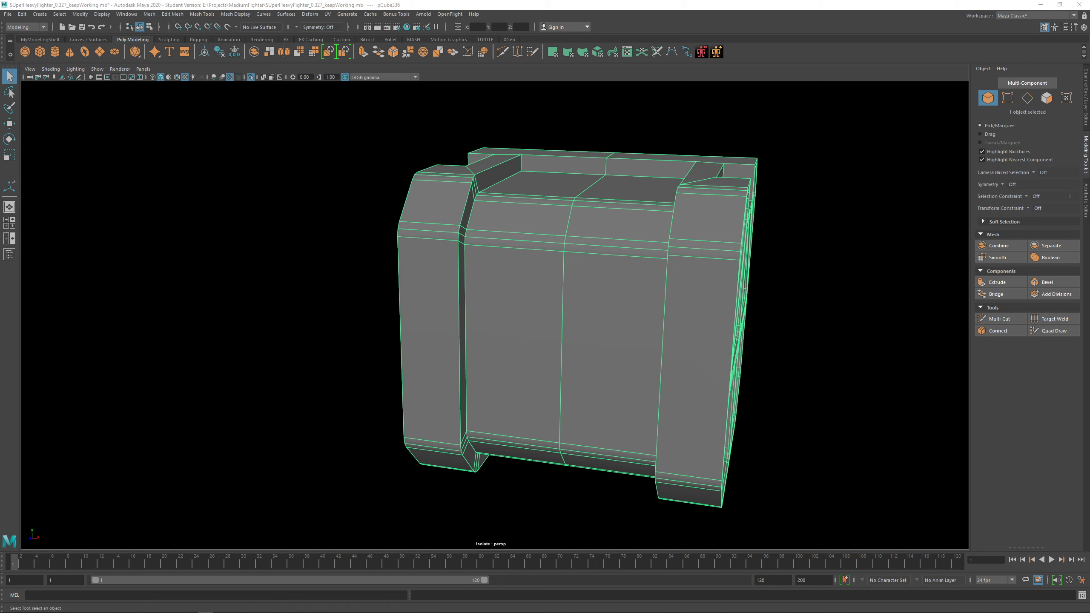
{"action": "left_click_drag", "start_coordinate": [516, 368], "coordinate": [534, 351], "text": "alt"}
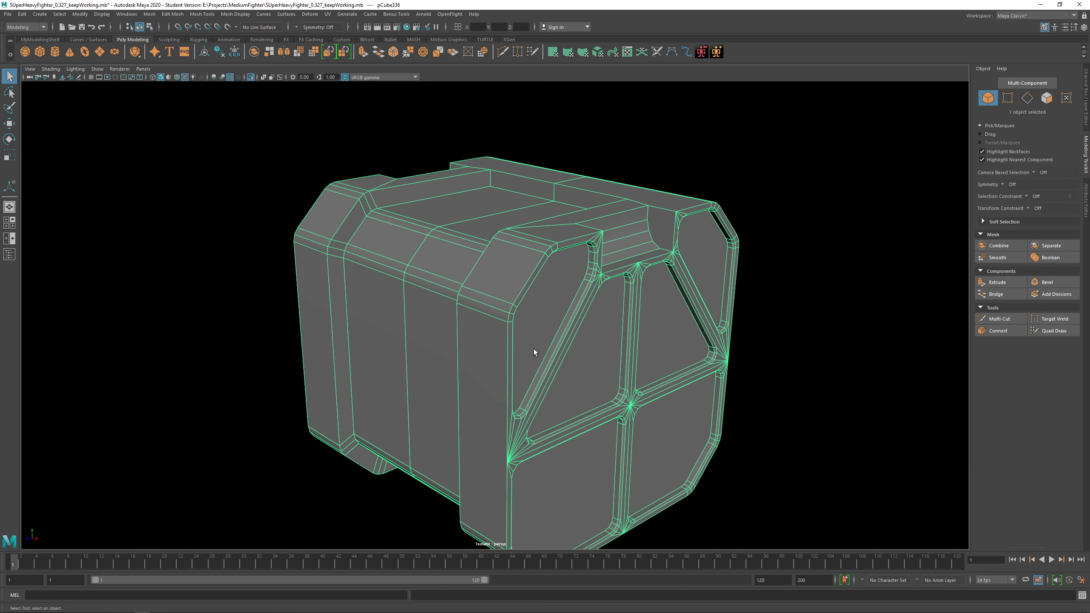
Leave isolation mode and examine the crate's bevelled edges and panels within the full scene.
{"action": "key", "text": "ctrl+1"}
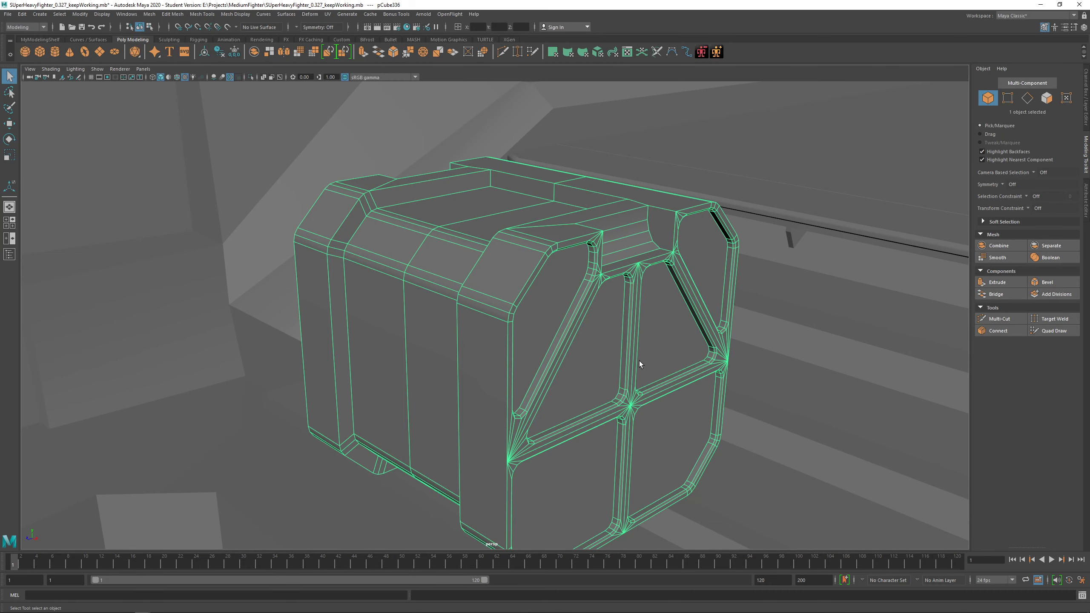
{"action": "left_click_drag", "start_coordinate": [612, 355], "coordinate": [519, 354], "text": "alt"}
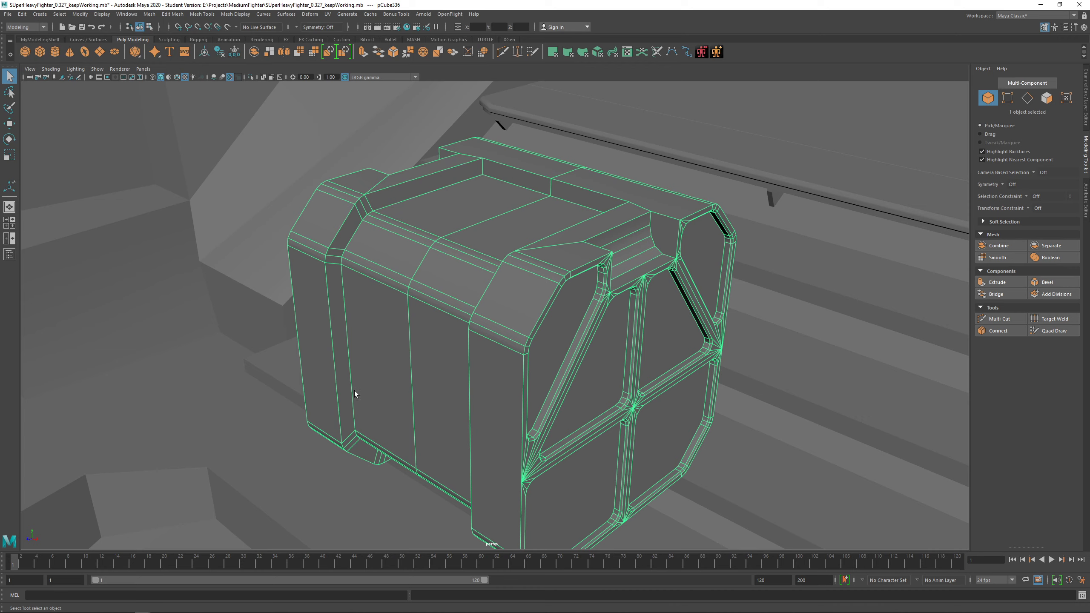
{"action": "scroll", "coordinate": [573, 339], "scroll_direction": "up", "scroll_amount": 4}
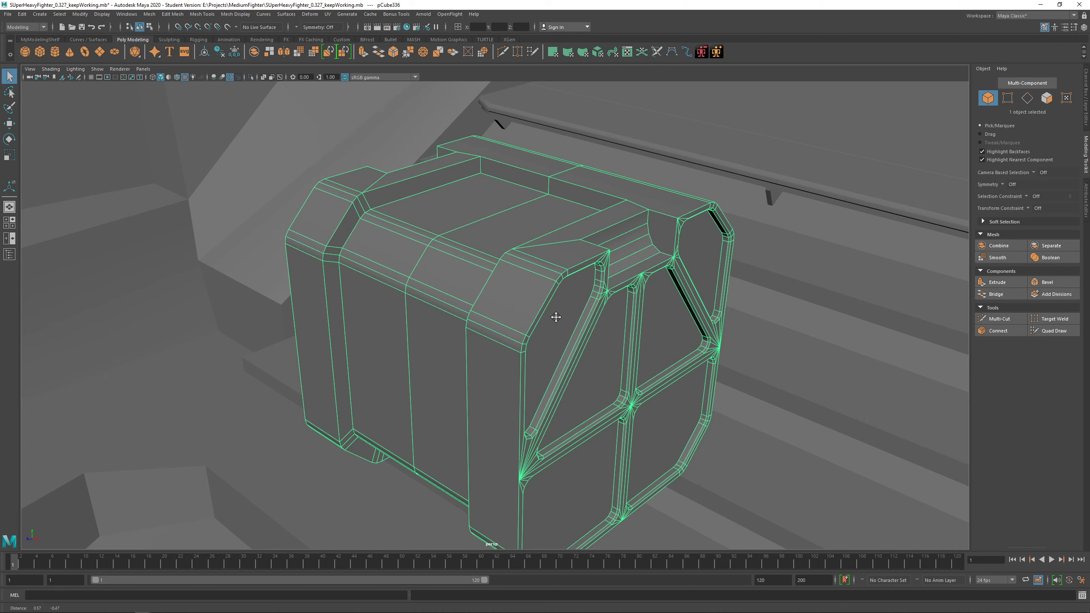
{"action": "left_click_drag", "start_coordinate": [593, 375], "coordinate": [469, 326], "text": "alt"}
{"action": "middle_click_drag", "start_coordinate": [436, 284], "coordinate": [469, 332], "text": "alt"}
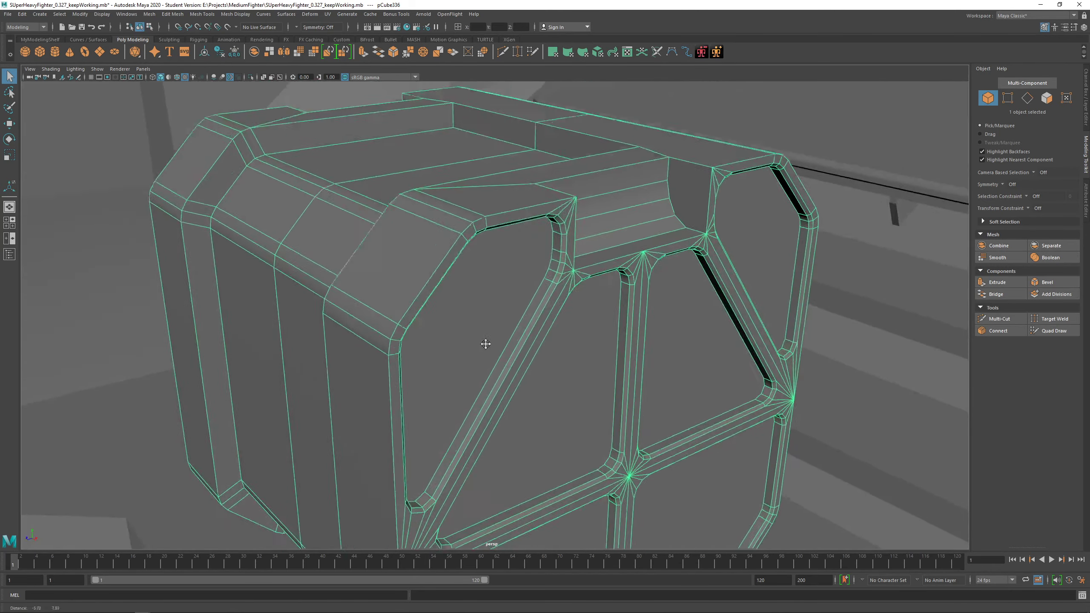
{"action": "scroll", "coordinate": [467, 332], "scroll_direction": "down", "scroll_amount": 5}
{"action": "scroll", "coordinate": [430, 303], "scroll_direction": "up", "scroll_amount": 3}
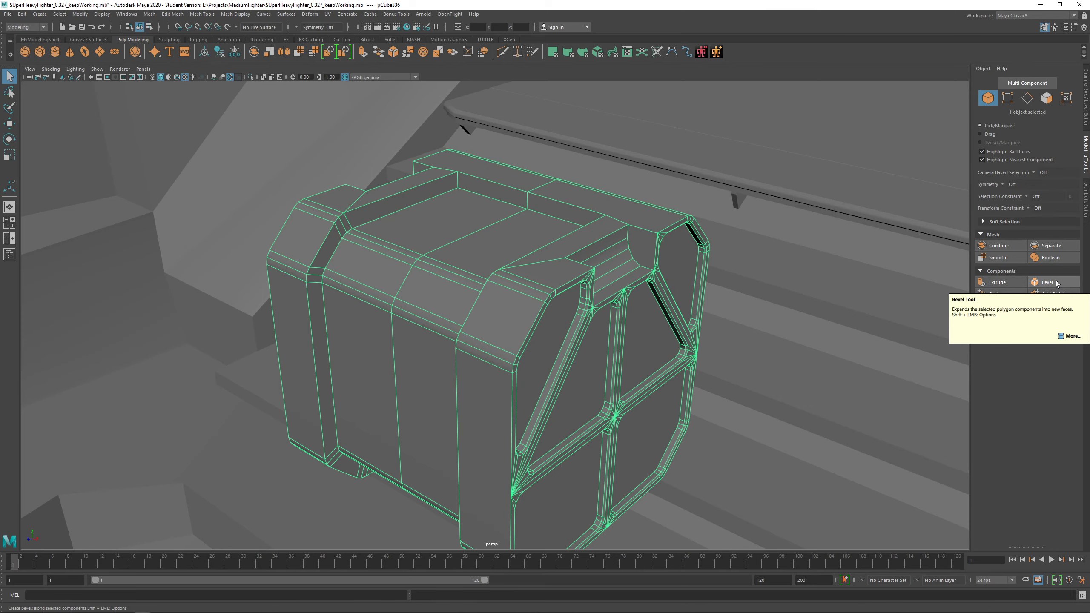
{"action": "scroll", "coordinate": [637, 338], "scroll_direction": "down", "scroll_amount": 5}
{"action": "middle_click_drag", "start_coordinate": [636, 338], "coordinate": [517, 156], "text": "alt"}
Isolate the crate, frame it in the viewport and clear the selection.
{"action": "key", "text": "ctrl+1"}
{"action": "key", "text": "f"}
{"action": "left_click", "coordinate": [713, 381]}
Create a polygon cube, move it in front of the crate along Z and scale it up uniformly to 57.94.
{"action": "right_click_drag", "start_coordinate": [741, 261], "coordinate": [704, 252], "text": "shift"}
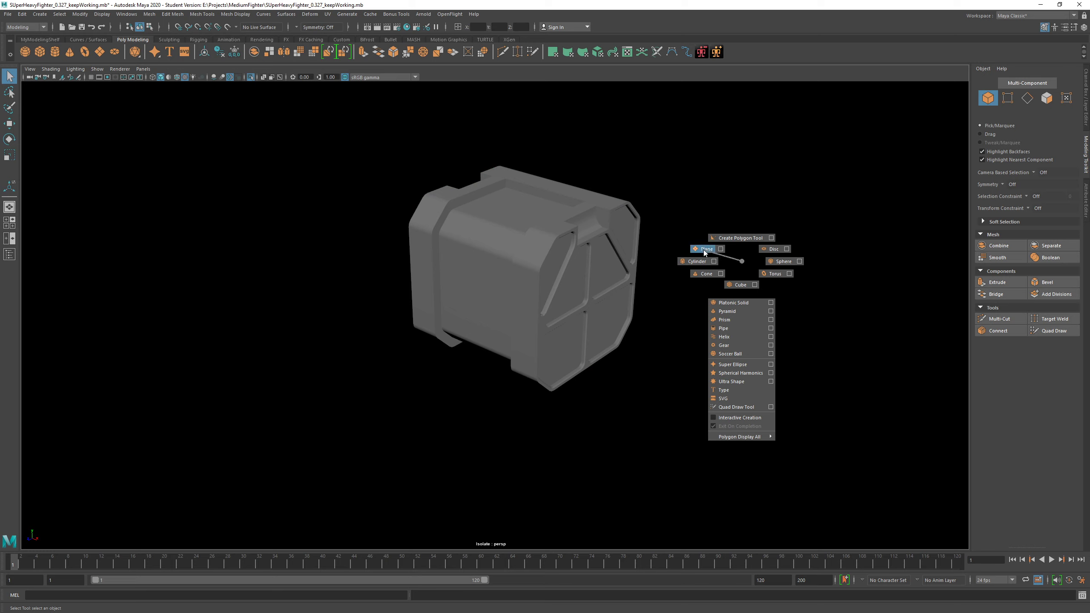
{"action": "right_click_drag", "start_coordinate": [735, 291], "coordinate": [735, 291], "text": "shift"}
{"action": "key", "text": "w"}
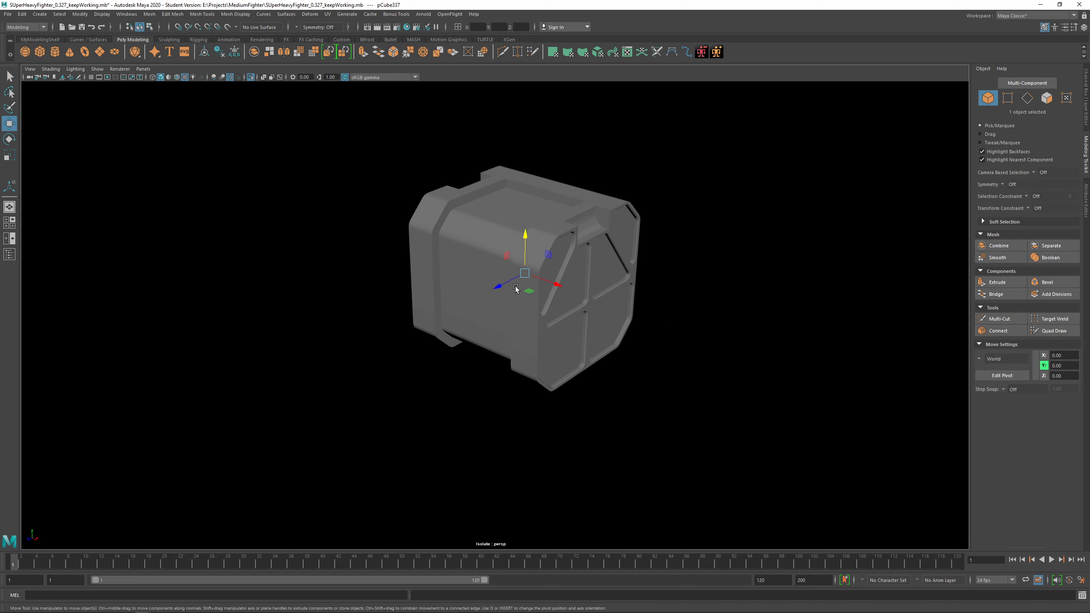
{"action": "left_click_drag", "start_coordinate": [503, 287], "coordinate": [434, 293]}
{"action": "key", "text": "r"}
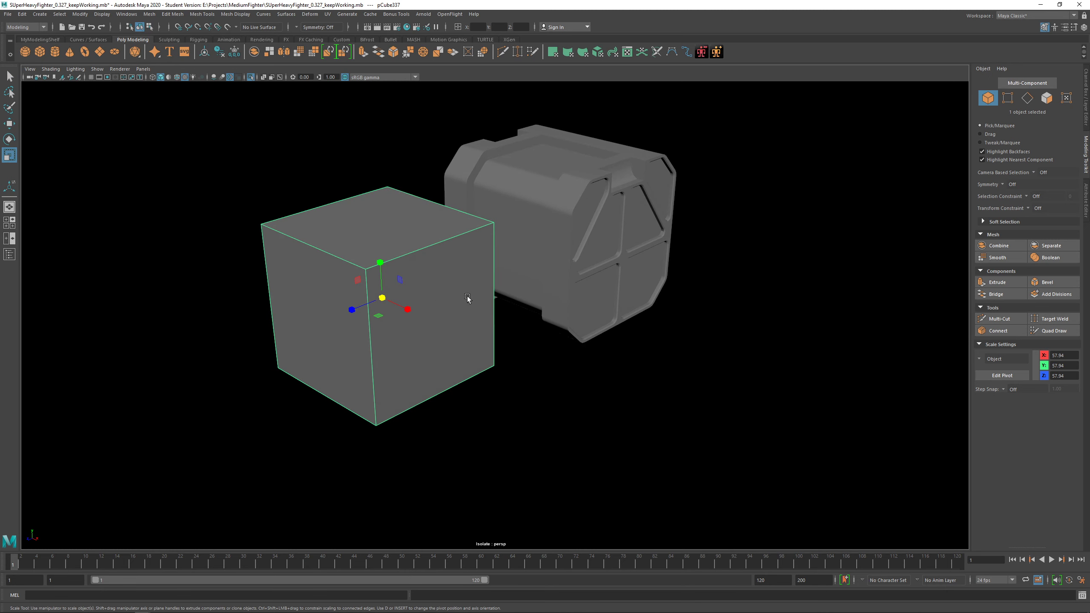
Try extruding all faces of the cube, undo the last change and delete the cube.
{"action": "left_click", "coordinate": [995, 282]}
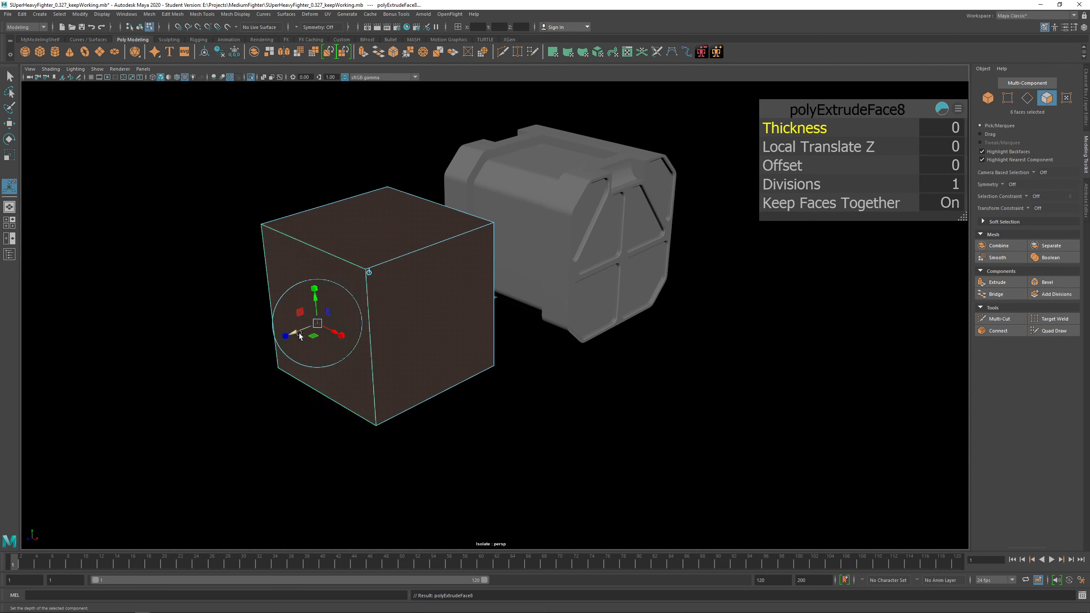
{"action": "right_click_drag", "start_coordinate": [428, 248], "coordinate": [446, 232]}
{"action": "left_click_drag", "start_coordinate": [490, 365], "coordinate": [547, 302], "text": "alt"}
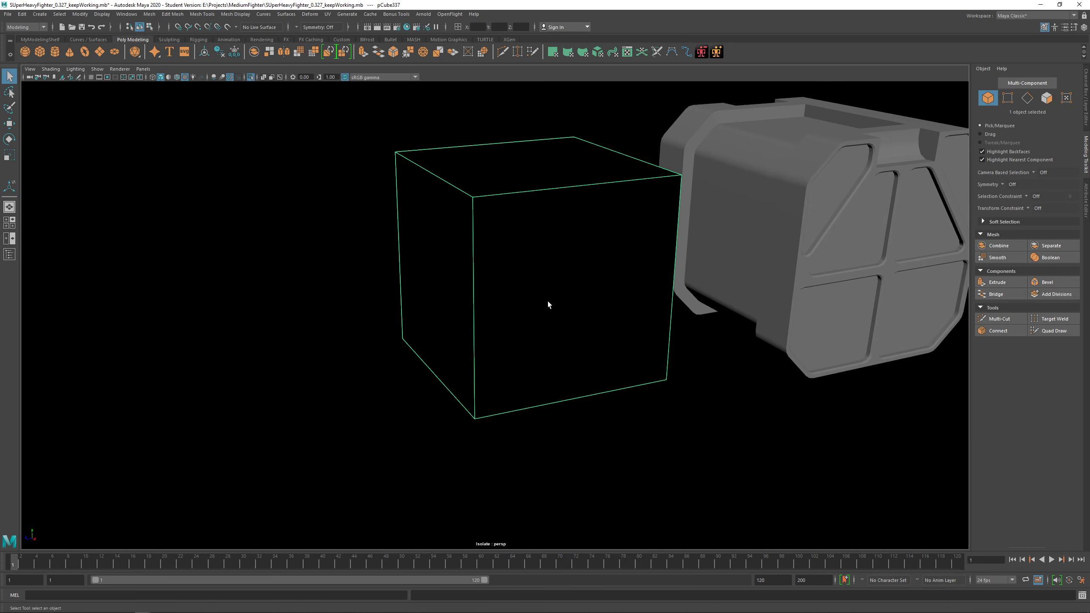
{"action": "mouse_move", "coordinate": [523, 294]}
{"action": "left_mouse_down", "text": "alt"}
{"action": "mouse_move", "coordinate": [535, 306]}
{"action": "mouse_move", "coordinate": [513, 294]}
{"action": "mouse_move", "coordinate": [524, 293]}
{"action": "left_mouse_up", "text": "alt"}
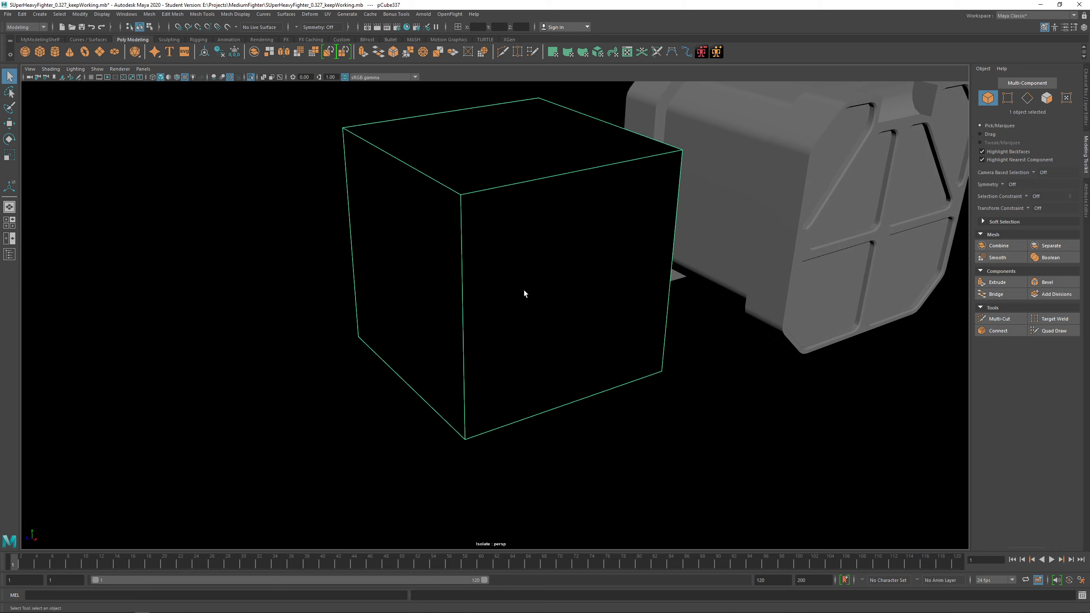
{"action": "key", "text": "ctrl+z"}
{"action": "key", "text": "Delete"}
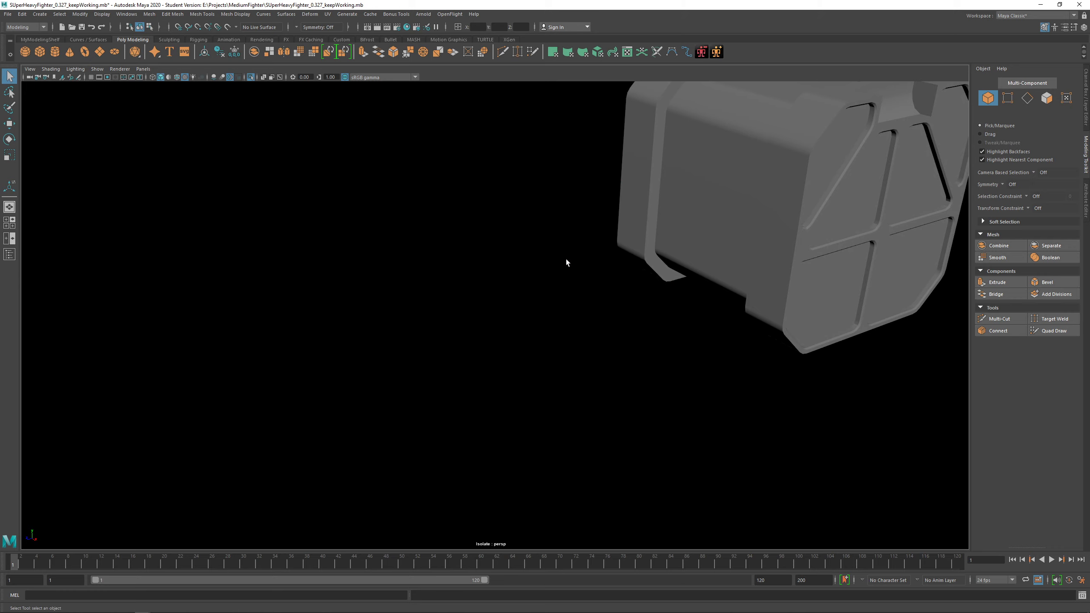
Create a new polygon cube, move it to about 107.57 on Z and scale it uniformly to 40.49.
{"action": "right_click_drag", "start_coordinate": [547, 248], "coordinate": [545, 269], "text": "shift"}
{"action": "key", "text": "r"}
{"action": "left_click_drag", "start_coordinate": [788, 183], "coordinate": [459, 321]}
{"action": "key", "text": "w"}
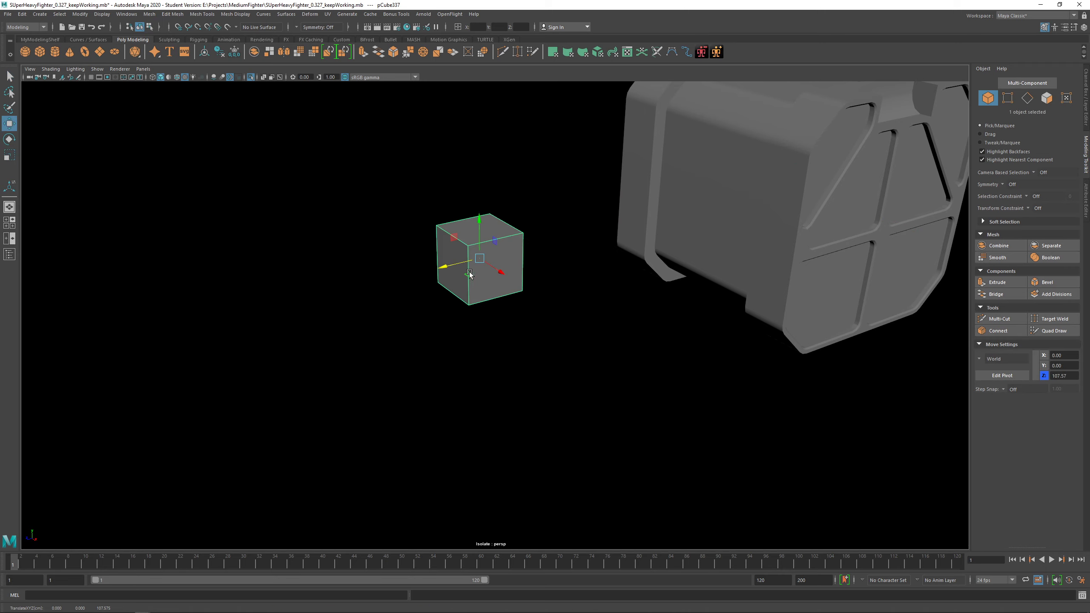
{"action": "key", "text": "r"}
{"action": "left_click_drag", "start_coordinate": [477, 259], "coordinate": [767, 302]}
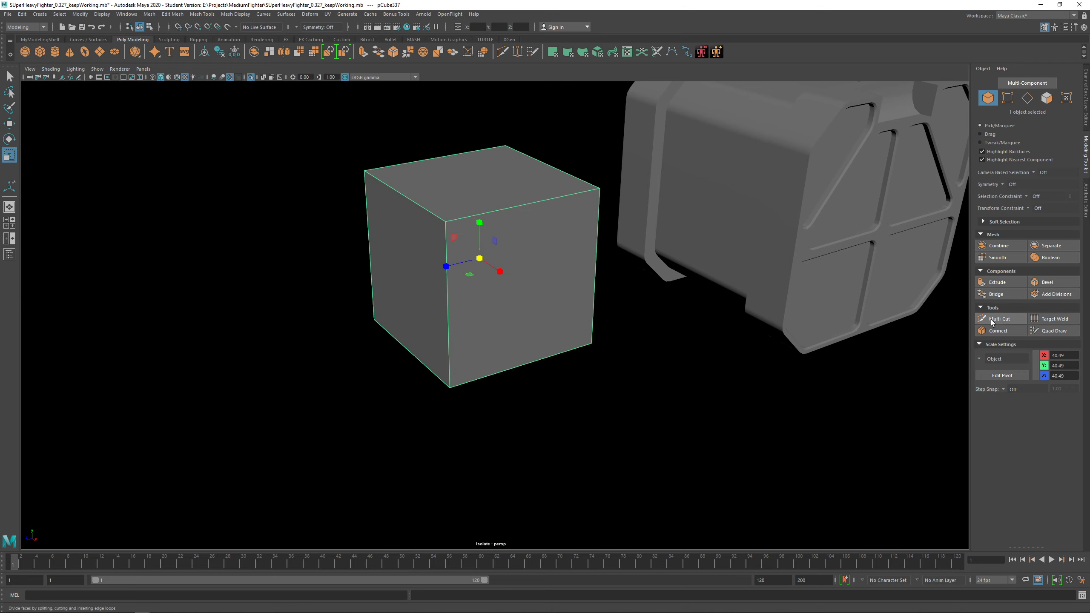
Examine the new cube's faces from outside and from inside.
{"action": "scroll", "coordinate": [492, 232], "scroll_direction": "up", "scroll_amount": 3}
{"action": "scroll", "coordinate": [492, 232], "scroll_direction": "up", "scroll_amount": 8}
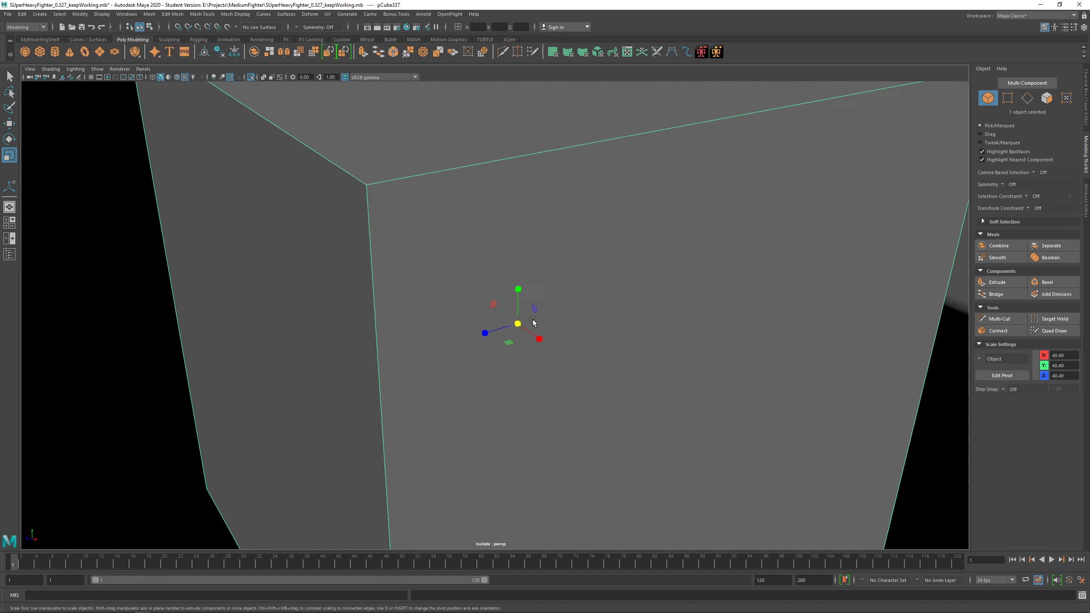
{"action": "scroll", "coordinate": [565, 342], "scroll_direction": "down", "scroll_amount": 8}
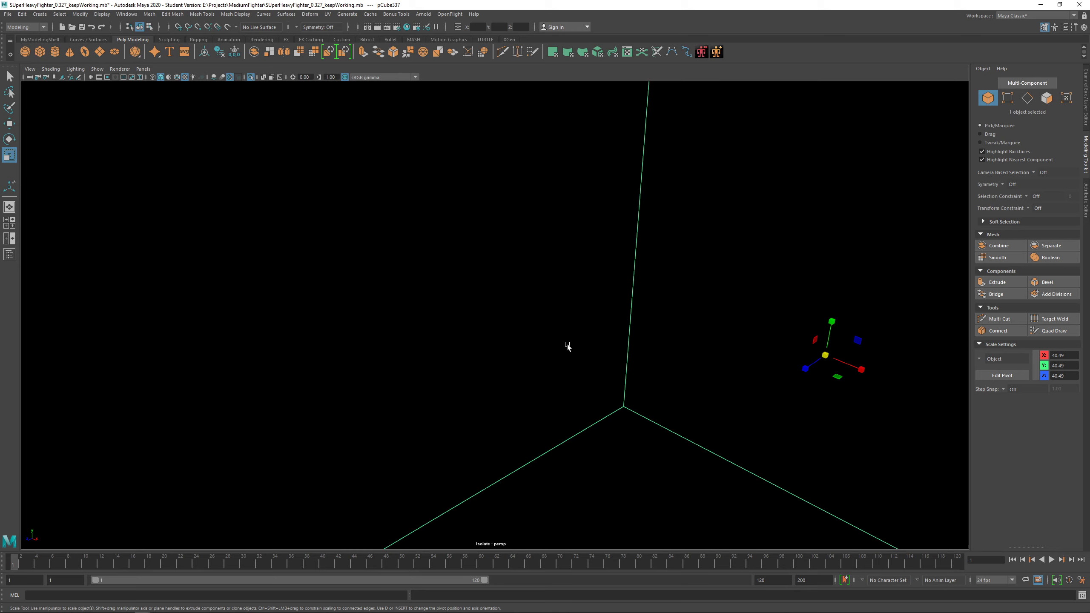
{"action": "scroll", "coordinate": [438, 324], "scroll_direction": "down", "scroll_amount": 3}
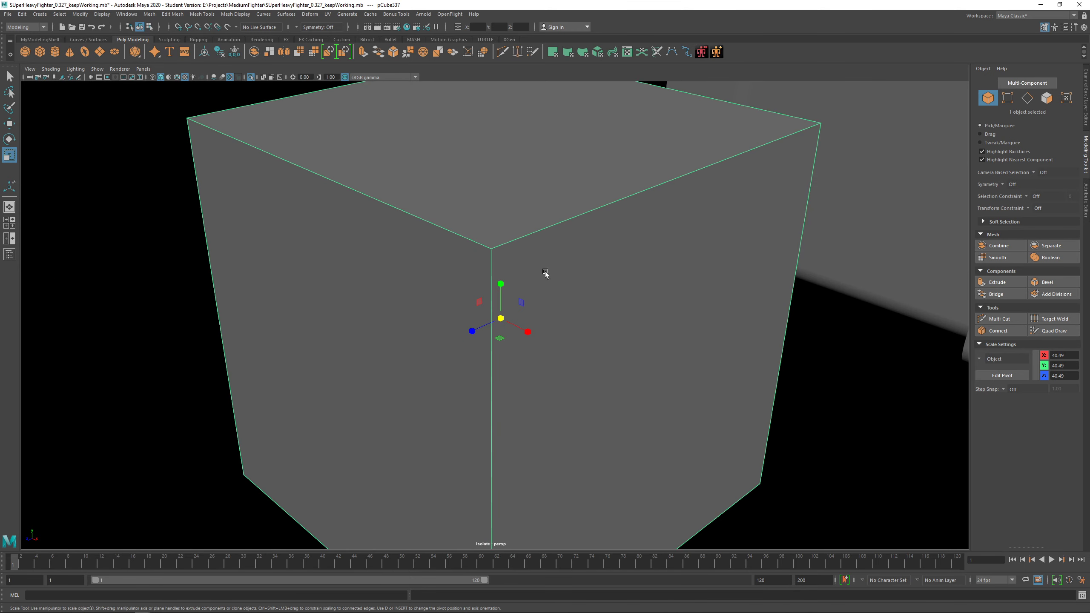
{"action": "scroll", "coordinate": [652, 382], "scroll_direction": "up", "scroll_amount": 8}
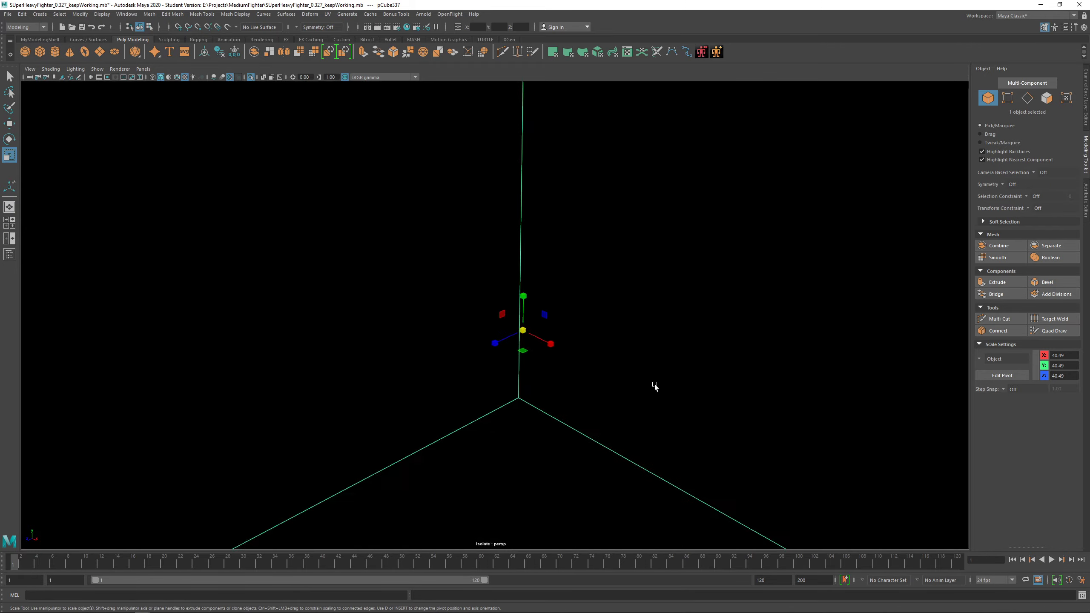
{"action": "mouse_move", "coordinate": [528, 347]}
{"action": "left_mouse_down", "text": "alt"}
{"action": "mouse_move", "coordinate": [581, 349]}
{"action": "mouse_move", "coordinate": [533, 337]}
{"action": "left_mouse_up", "text": "alt"}
Change the viewport background from black to the blue gradient.
{"action": "scroll", "coordinate": [529, 356], "scroll_direction": "down", "scroll_amount": 6}
{"action": "key", "text": "alt+b"}
{"action": "key", "text": "alt+b"}
{"action": "key", "text": "alt+b"}
Extrude all faces of the cube, give the extrusion a thickness and return to object selection.
{"action": "left_click_drag", "start_coordinate": [503, 349], "coordinate": [373, 381], "text": "alt"}
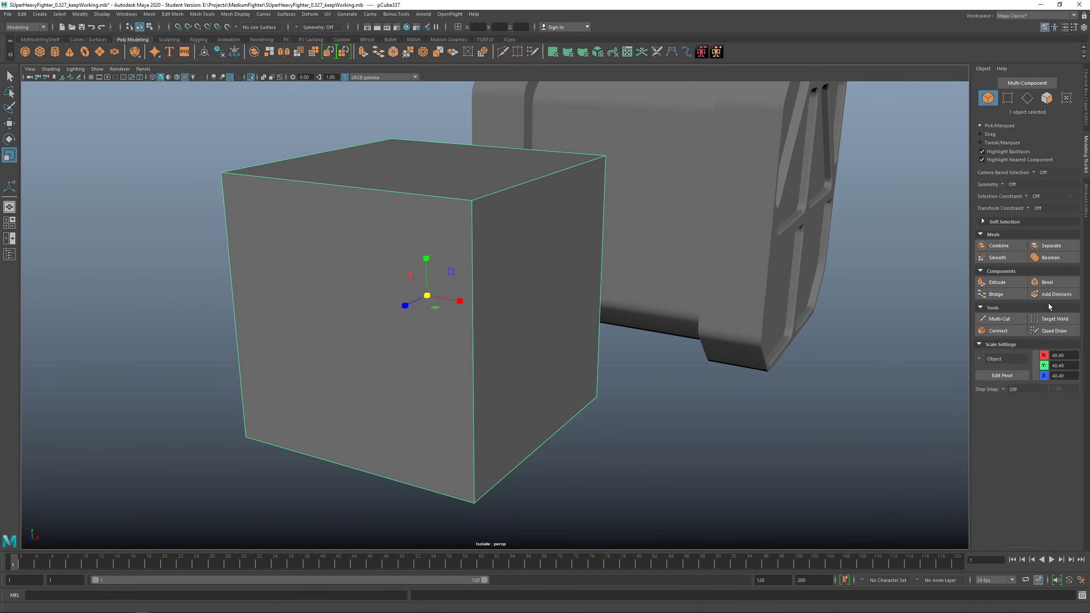
{"action": "left_click", "coordinate": [995, 282]}
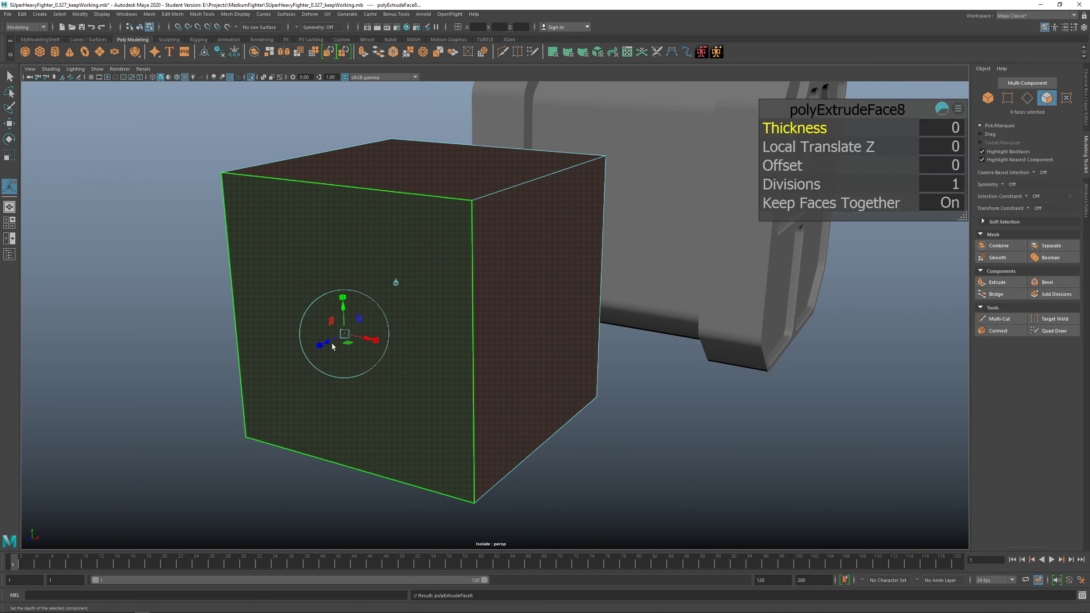
{"action": "left_click_drag", "start_coordinate": [780, 128], "coordinate": [793, 128]}
{"action": "right_click_drag", "start_coordinate": [439, 226], "coordinate": [468, 217]}
{"action": "scroll", "coordinate": [572, 331], "scroll_direction": "up", "scroll_amount": 10}
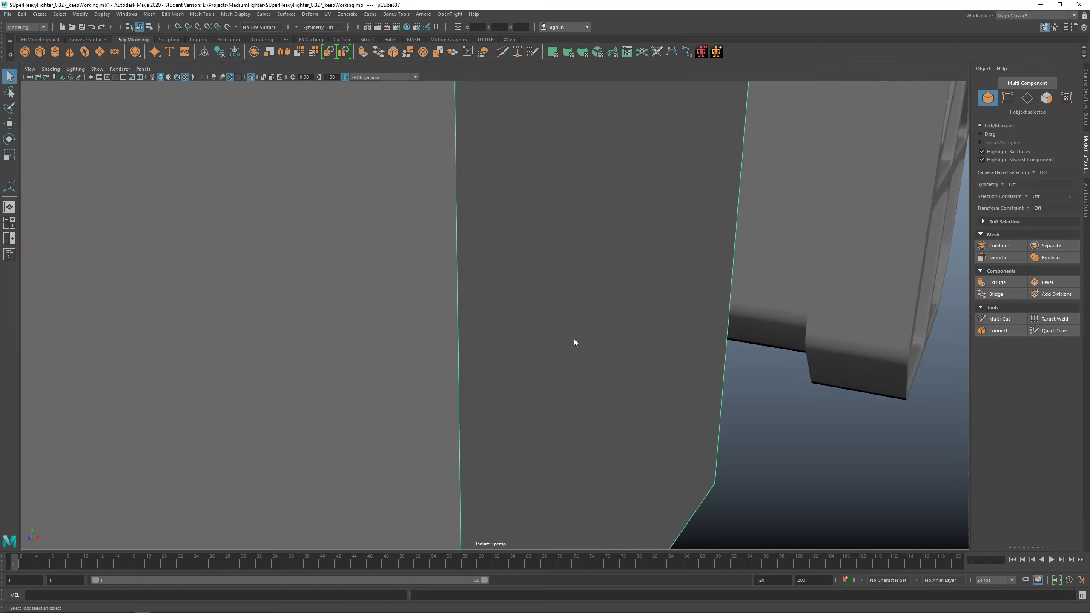
Examine the extruded cube's walls from outside and inside, and delete the cube.
{"action": "mouse_move", "coordinate": [515, 400]}
{"action": "left_mouse_down", "text": "alt"}
{"action": "mouse_move", "coordinate": [502, 368]}
{"action": "mouse_move", "coordinate": [516, 381]}
{"action": "left_mouse_up", "text": "alt"}
{"action": "scroll", "coordinate": [515, 386], "scroll_direction": "up", "scroll_amount": 1}
{"action": "middle_click_drag", "start_coordinate": [513, 387], "coordinate": [353, 276], "text": "alt"}
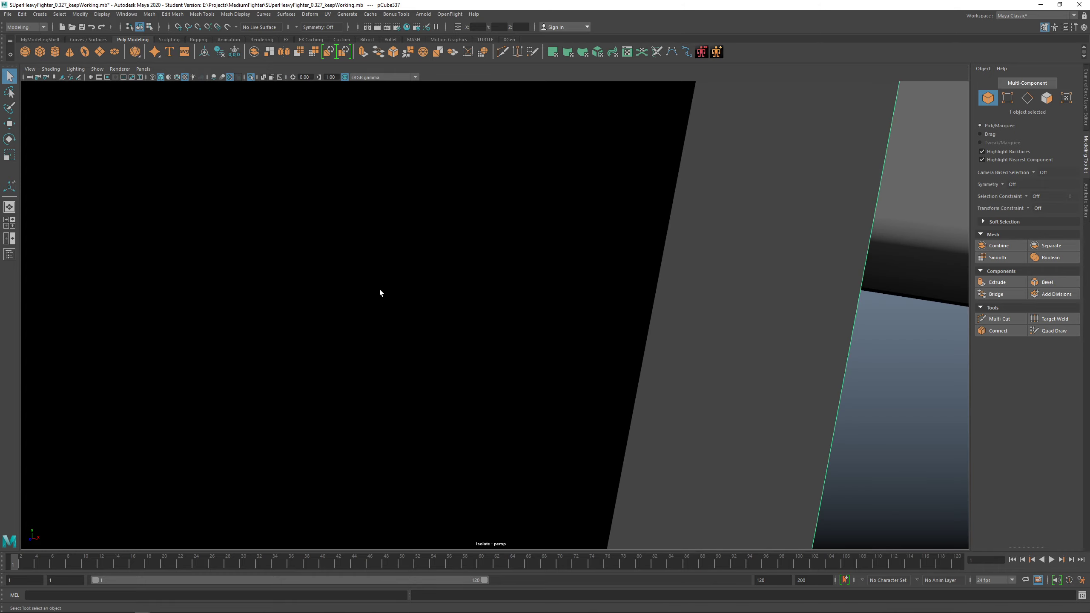
{"action": "left_click_drag", "start_coordinate": [679, 377], "coordinate": [690, 382], "text": "alt"}
{"action": "mouse_move", "coordinate": [751, 379]}
{"action": "middle_mouse_down", "text": "alt"}
{"action": "mouse_move", "coordinate": [608, 360]}
{"action": "mouse_move", "coordinate": [756, 373]}
{"action": "middle_mouse_up", "text": "alt"}
{"action": "mouse_move", "coordinate": [756, 373]}
{"action": "left_mouse_down", "text": "alt"}
{"action": "mouse_move", "coordinate": [815, 369]}
{"action": "mouse_move", "coordinate": [771, 367]}
{"action": "left_mouse_up", "text": "alt"}
{"action": "right_click_drag", "start_coordinate": [771, 367], "coordinate": [544, 328], "text": "alt"}
{"action": "left_click_drag", "start_coordinate": [544, 329], "coordinate": [462, 342], "text": "alt"}
{"action": "left_click_drag", "start_coordinate": [396, 329], "coordinate": [441, 296], "text": "alt"}
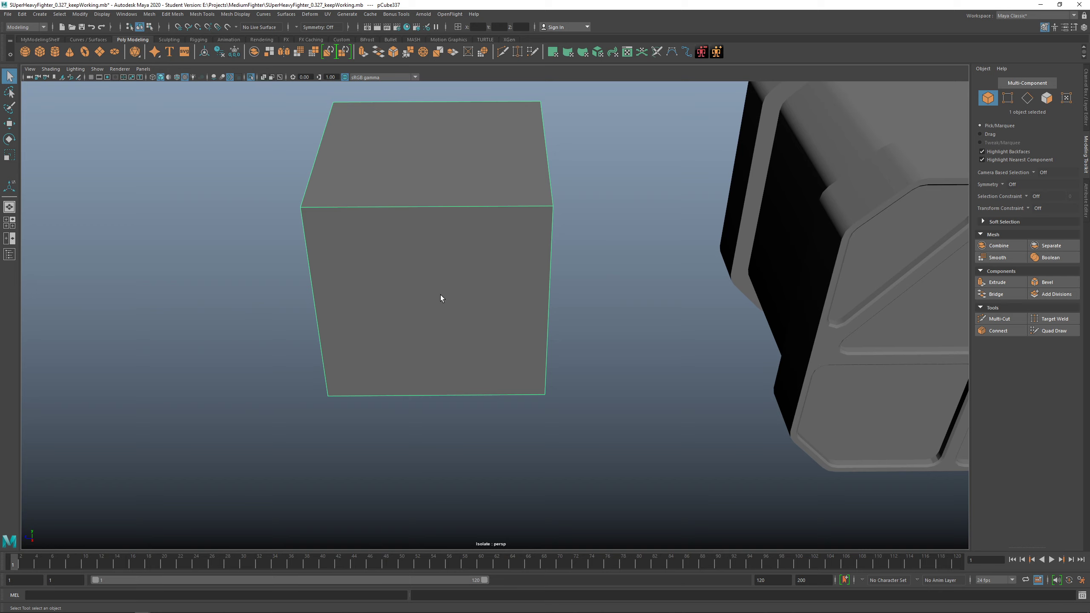
{"action": "key", "text": "Delete"}
{"action": "middle_click_drag", "start_coordinate": [601, 306], "coordinate": [463, 331], "text": "alt"}
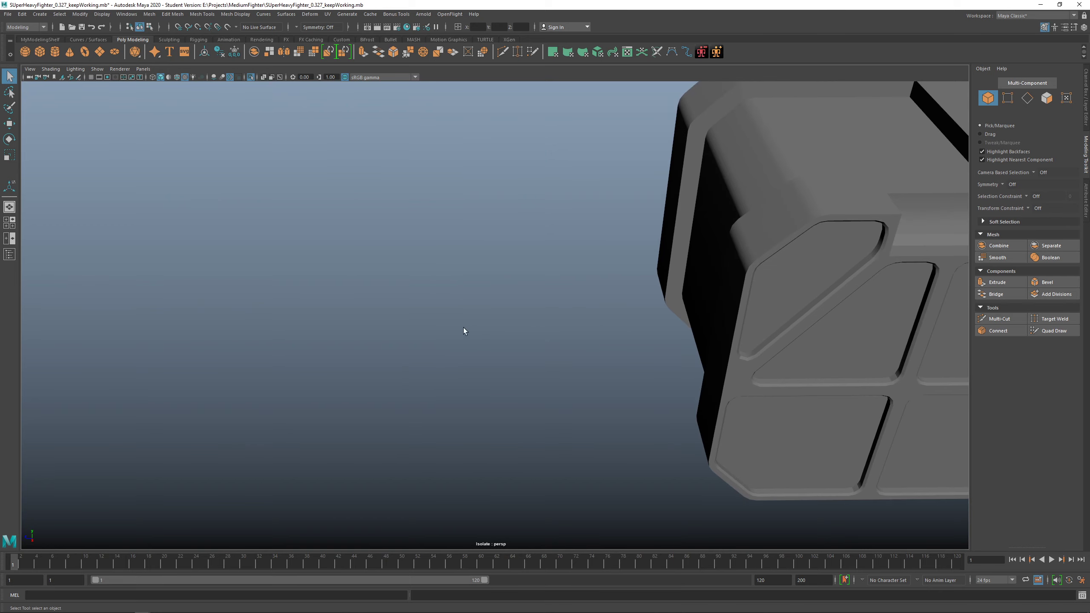
Create a polygon plane, move it along Z clear of the crate and scale it uniformly to 49.21.
{"action": "right_click", "coordinate": [397, 279], "text": "shift"}
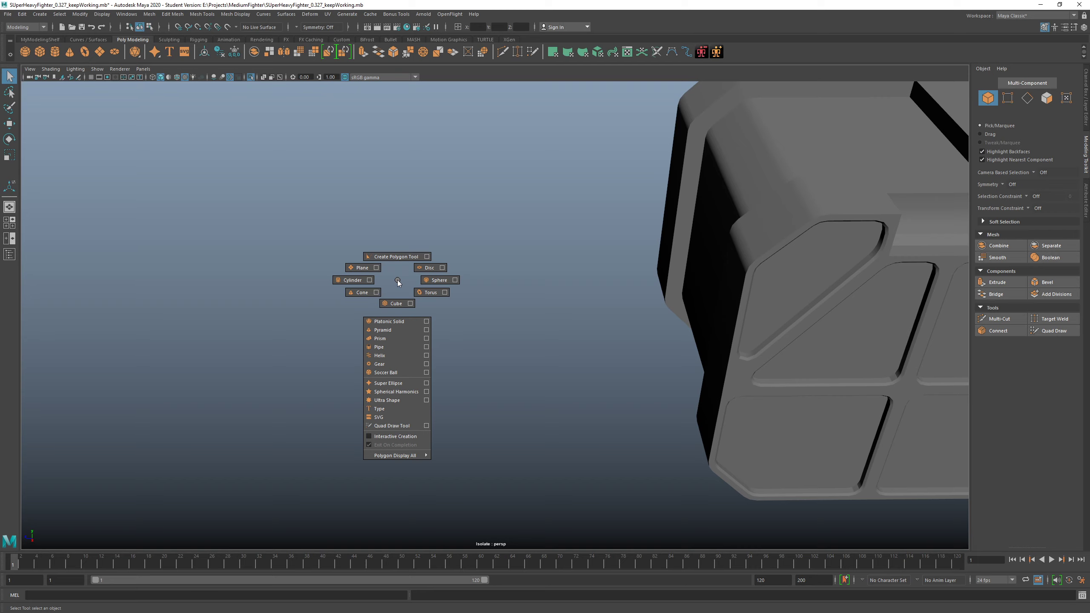
{"action": "right_click_drag", "start_coordinate": [352, 270], "coordinate": [353, 269]}
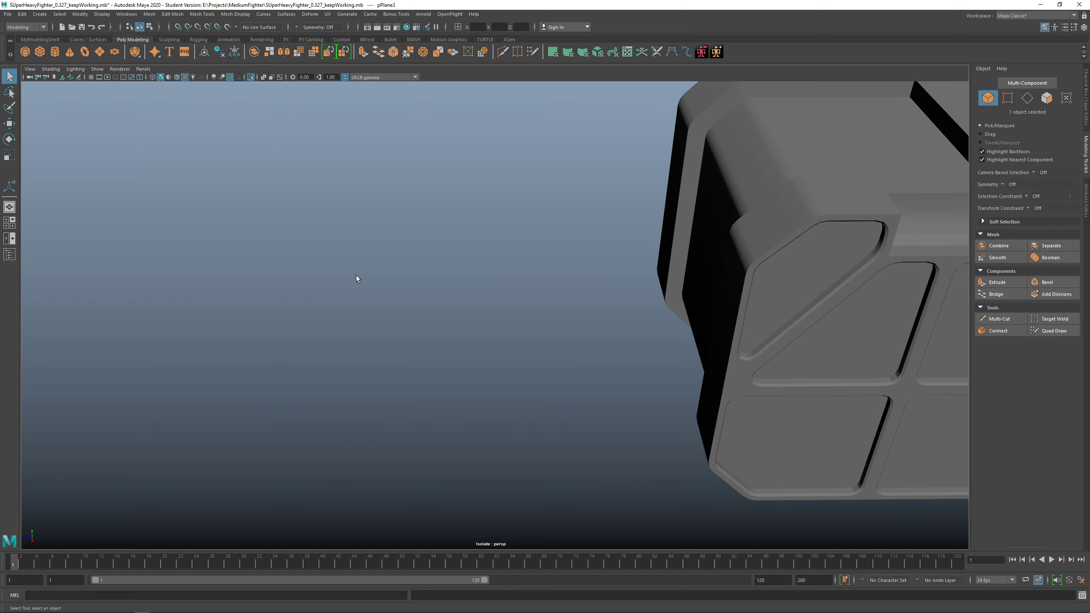
{"action": "scroll", "coordinate": [497, 361], "scroll_direction": "down", "scroll_amount": 5}
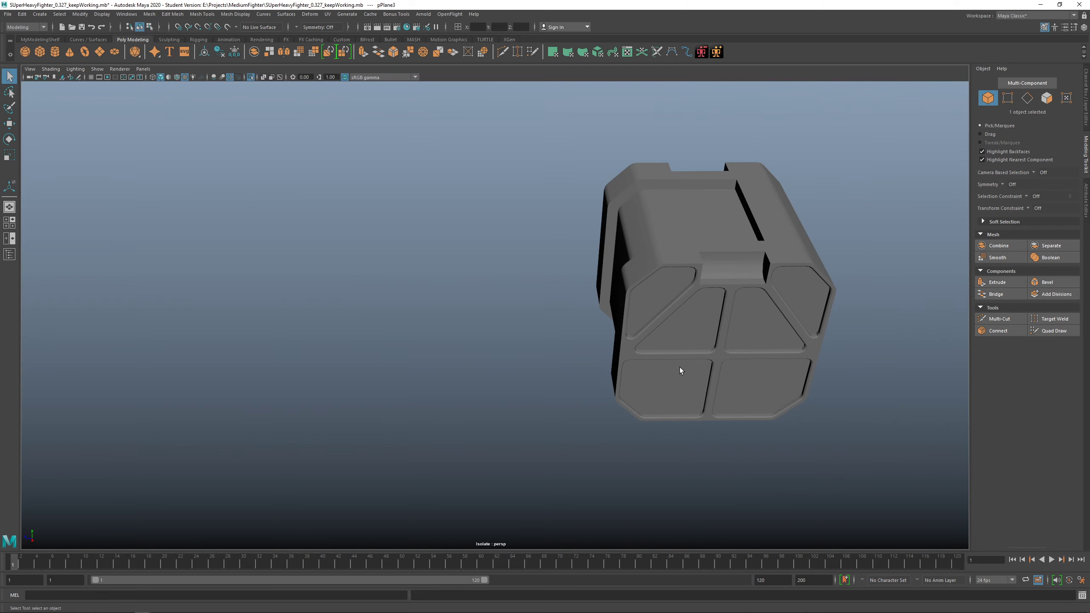
{"action": "key", "text": "r"}
{"action": "left_click_drag", "start_coordinate": [701, 289], "coordinate": [749, 311]}
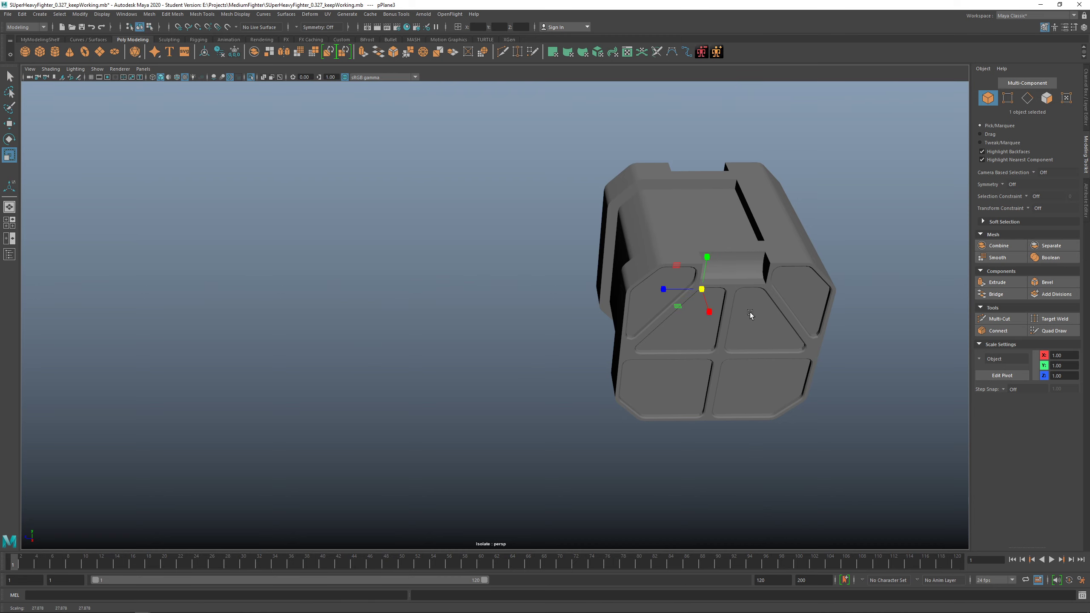
{"action": "key", "text": "w"}
{"action": "left_click_drag", "start_coordinate": [661, 290], "coordinate": [408, 306]}
{"action": "scroll", "coordinate": [455, 291], "scroll_direction": "up", "scroll_amount": 5}
{"action": "key", "text": "r"}
{"action": "left_click_drag", "start_coordinate": [455, 277], "coordinate": [524, 286]}
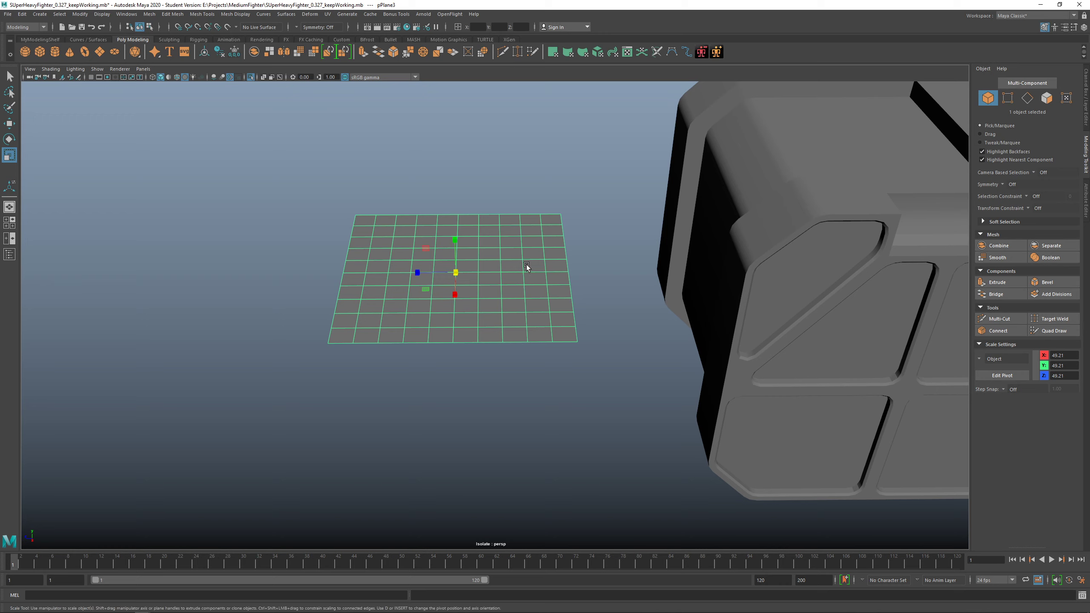
Extrude all faces of the plane with a thickness to form a thin slab.
{"action": "right_click_drag", "start_coordinate": [526, 266], "coordinate": [523, 292], "text": "shift"}
{"action": "left_click_drag", "start_coordinate": [363, 196], "coordinate": [362, 183]}
{"action": "left_click_drag", "start_coordinate": [451, 322], "coordinate": [550, 262], "text": "alt"}
{"action": "right_click_drag", "start_coordinate": [552, 250], "coordinate": [589, 241]}
{"action": "left_click_drag", "start_coordinate": [592, 273], "coordinate": [609, 215], "text": "alt"}
{"action": "left_click_drag", "start_coordinate": [701, 204], "coordinate": [659, 325], "text": "alt"}
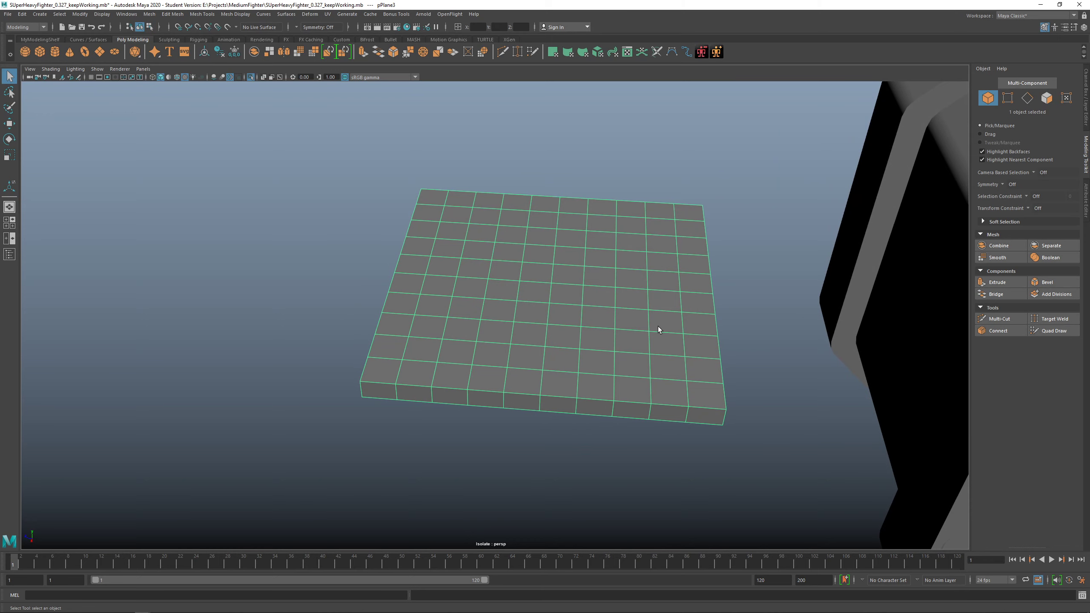
Delete the extruded plane beside the crate.
{"action": "key", "text": "Delete"}
{"action": "scroll", "coordinate": [655, 324], "scroll_direction": "down", "scroll_amount": 3}
{"action": "middle_click_drag", "start_coordinate": [655, 323], "coordinate": [523, 310], "text": "alt"}
{"action": "left_click", "coordinate": [616, 324]}
{"action": "left_click_drag", "start_coordinate": [615, 324], "coordinate": [663, 291], "text": "alt"}
{"action": "scroll", "coordinate": [649, 353], "scroll_direction": "down", "scroll_amount": 3}
{"action": "middle_click_drag", "start_coordinate": [659, 343], "coordinate": [656, 367], "text": "alt"}
{"action": "scroll", "coordinate": [591, 335], "scroll_direction": "up", "scroll_amount": 3}
{"action": "mouse_move", "coordinate": [591, 334]}
{"action": "left_mouse_down", "text": "alt"}
{"action": "mouse_move", "coordinate": [530, 326]}
{"action": "mouse_move", "coordinate": [596, 333]}
{"action": "left_mouse_up", "text": "alt"}
{"action": "left_click", "coordinate": [803, 306]}
{"action": "right_click_drag", "start_coordinate": [758, 245], "coordinate": [759, 242]}
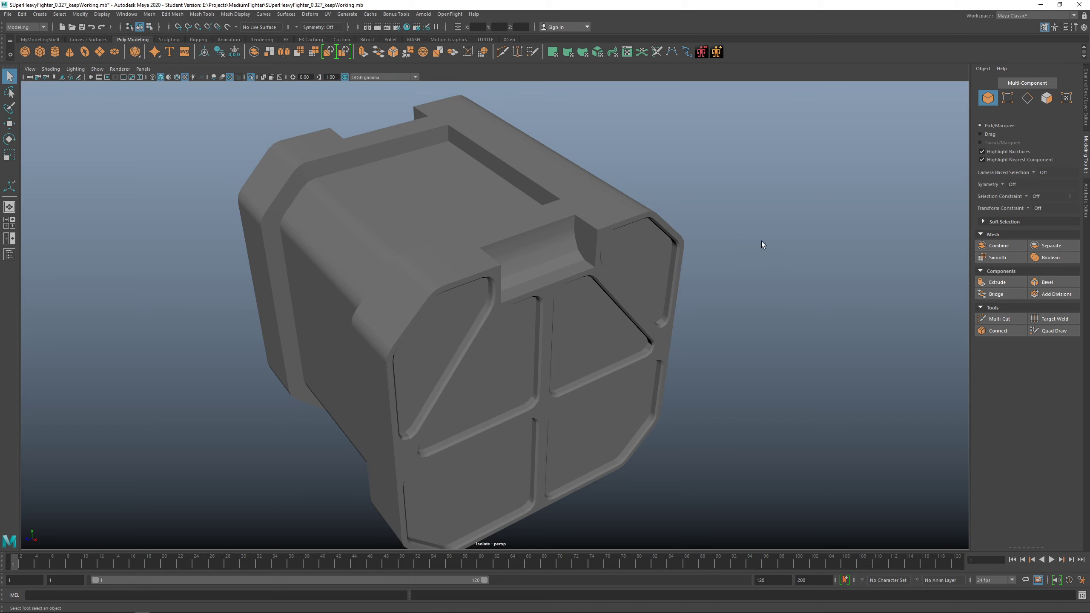
Create a polygon cylinder and move it to the recess at the crate's upper front edge, about 34.7 on X and 34.6 on Y.
{"action": "right_click_drag", "start_coordinate": [773, 186], "coordinate": [713, 184], "text": "shift"}
{"action": "scroll", "coordinate": [511, 241], "scroll_direction": "down", "scroll_amount": 2}
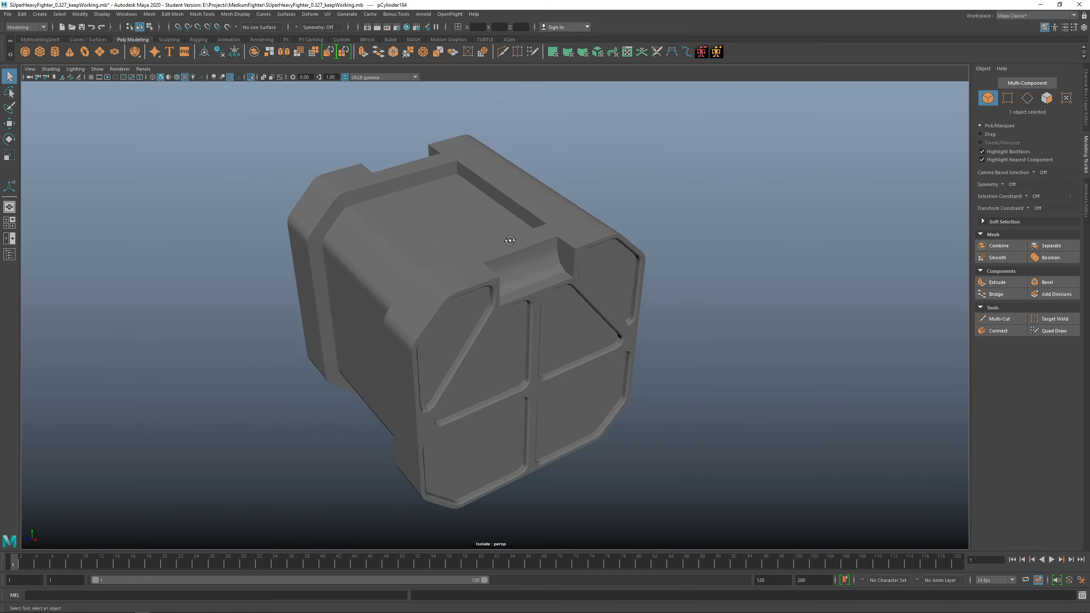
{"action": "left_click_drag", "start_coordinate": [511, 241], "coordinate": [497, 235], "text": "alt"}
{"action": "key", "text": "w"}
{"action": "left_click_drag", "start_coordinate": [462, 307], "coordinate": [590, 214], "text": "alt"}
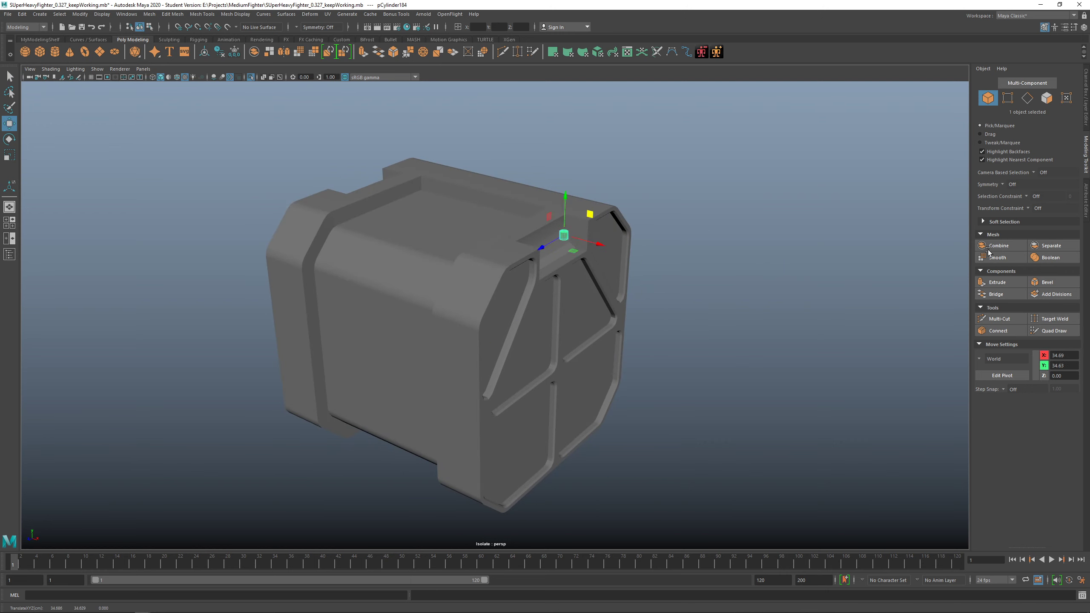
Set the cylinder's Subdivisions Axis to 12.
{"action": "left_click", "coordinate": [1088, 103]}
{"action": "left_click", "coordinate": [1088, 201]}
{"action": "left_click", "coordinate": [1010, 86]}
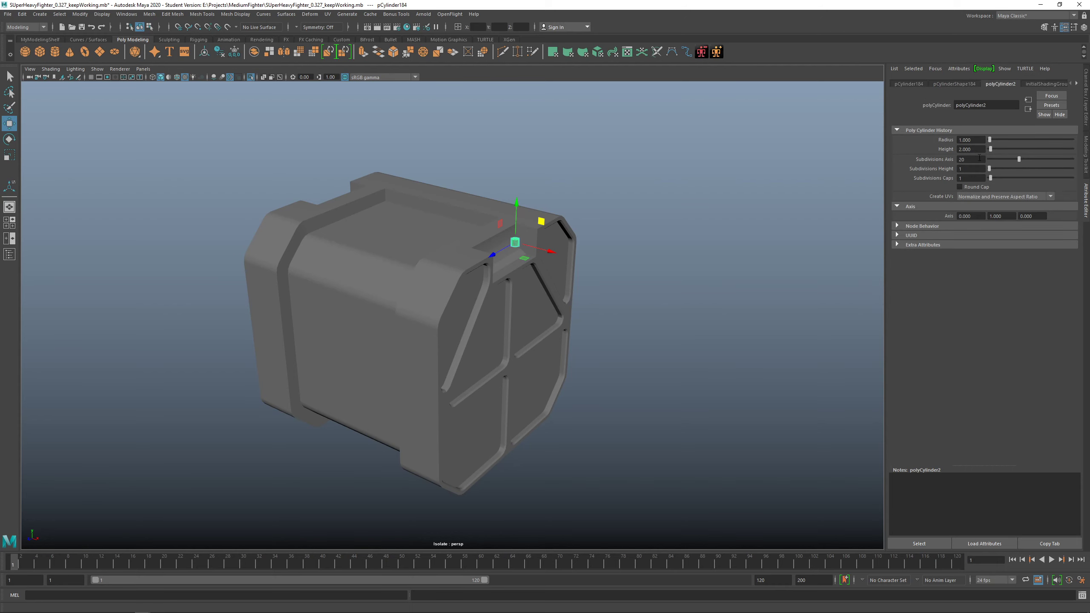
{"action": "left_click_drag", "start_coordinate": [999, 164], "coordinate": [1002, 166]}
{"action": "key", "text": "f"}
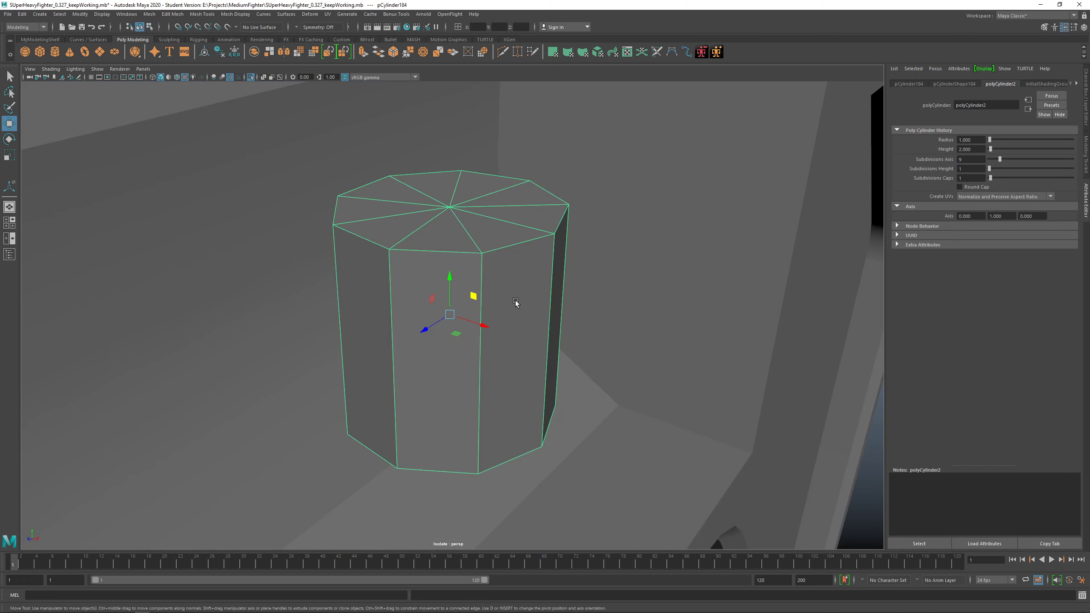
{"action": "mouse_move", "coordinate": [1002, 158]}
{"action": "left_mouse_down"}
{"action": "mouse_move", "coordinate": [1038, 160]}
{"action": "mouse_move", "coordinate": [1003, 164]}
{"action": "left_mouse_up"}
Rotate the cylinder so it lies roughly horizontal along the crate's recess.
{"action": "left_click_drag", "start_coordinate": [688, 255], "coordinate": [554, 300], "text": "alt"}
{"action": "right_click_drag", "start_coordinate": [554, 301], "coordinate": [452, 352], "text": "alt"}
{"action": "left_click_drag", "start_coordinate": [452, 354], "coordinate": [475, 275], "text": "alt"}
{"action": "key", "text": "e"}
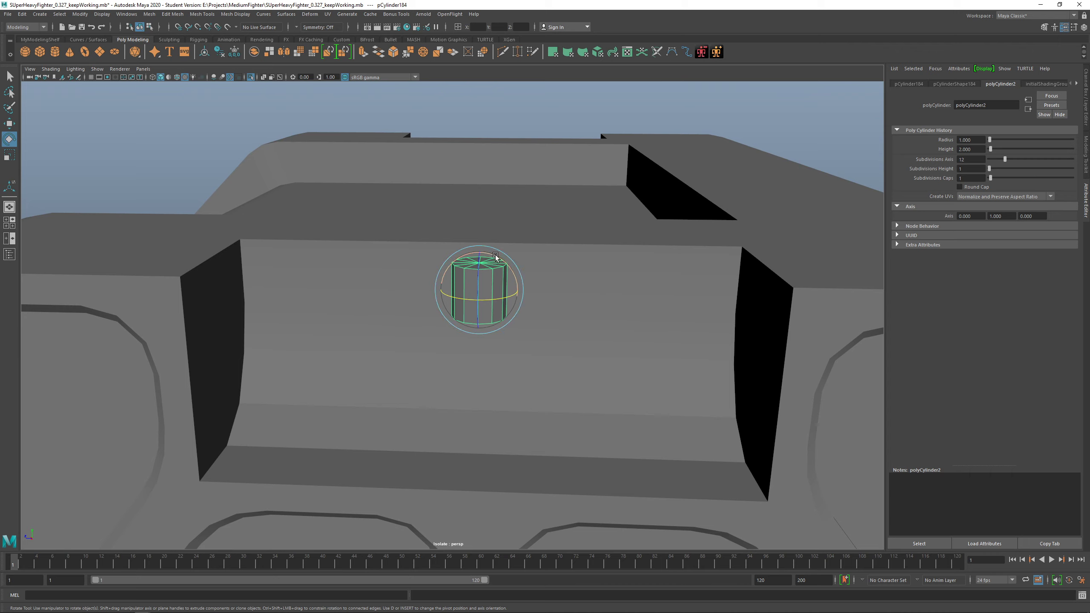
{"action": "left_click_drag", "start_coordinate": [497, 257], "coordinate": [447, 258]}
{"action": "left_click_drag", "start_coordinate": [479, 316], "coordinate": [489, 311], "text": "alt"}
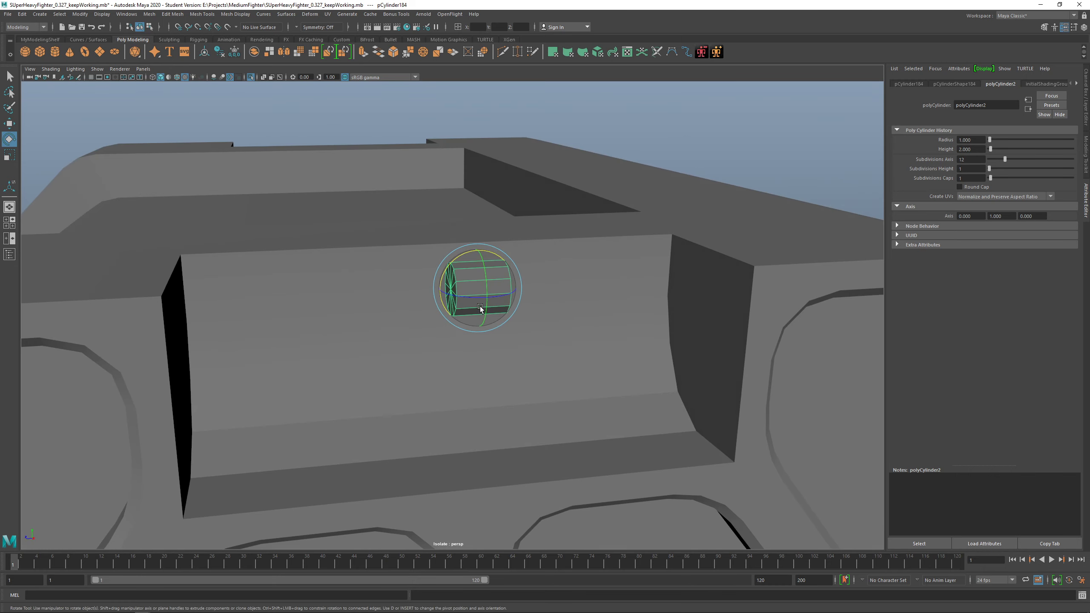
Open the Rotate tool settings, set step snap to Absolute and edit its increment.
{"action": "double_click", "coordinate": [10, 138]}
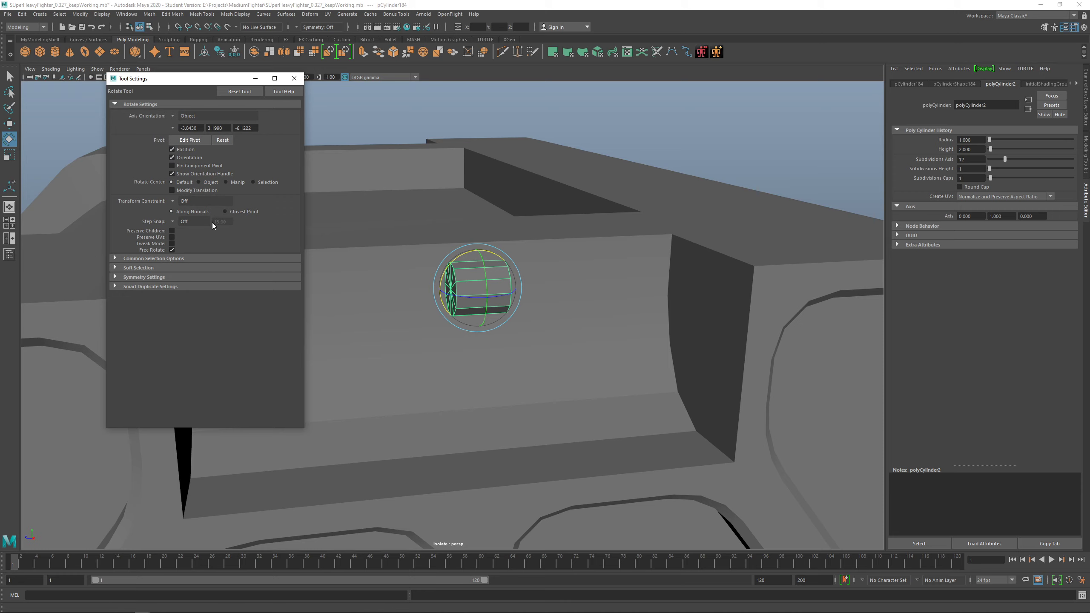
{"action": "key", "text": "j"}
{"action": "key", "text": "j"}
{"action": "key", "text": "j"}
{"action": "left_click_drag", "start_coordinate": [228, 223], "coordinate": [217, 224]}
{"action": "key", "text": "j"}
{"action": "left_click", "coordinate": [174, 221]}
{"action": "left_click", "coordinate": [190, 244]}
{"action": "left_click_drag", "start_coordinate": [227, 221], "coordinate": [207, 224]}
{"action": "type", "text": "4"}
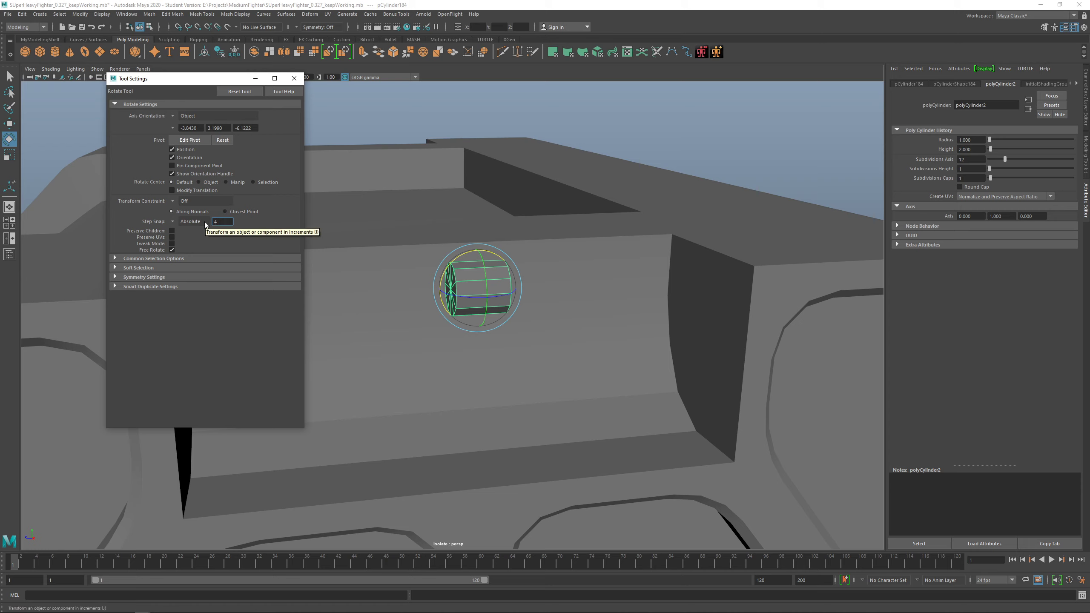
Turn off step snap for the Rotate tool.
{"action": "left_click", "coordinate": [179, 219]}
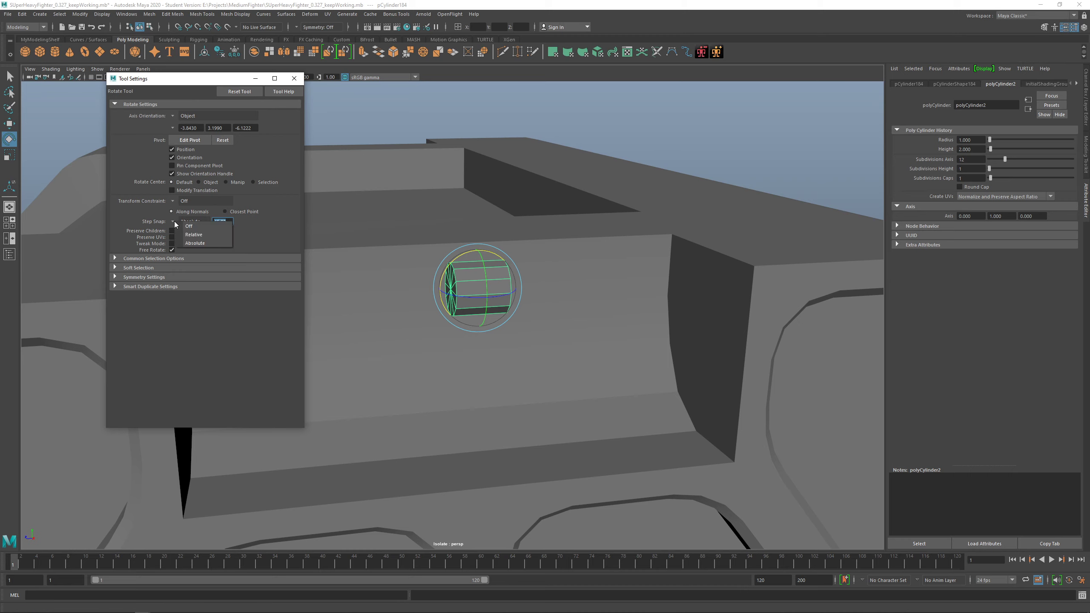
{"action": "left_click", "coordinate": [181, 225]}
{"action": "middle_click_drag", "start_coordinate": [365, 303], "coordinate": [338, 303], "text": "alt"}
{"action": "left_click", "coordinate": [249, 226]}
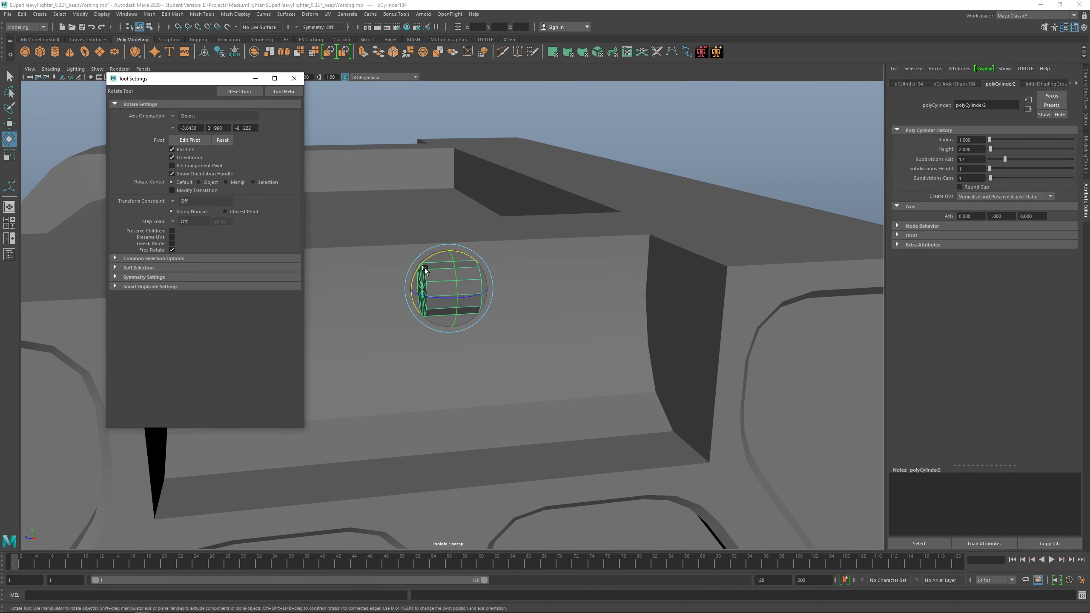
Rotate the cylinder with temporary step snapping so it lines up with the recess.
{"action": "key", "text": "j"}
{"action": "mouse_move", "coordinate": [425, 271]}
{"action": "left_mouse_down"}
{"action": "mouse_move", "coordinate": [482, 248]}
{"action": "mouse_move", "coordinate": [419, 265]}
{"action": "mouse_move", "coordinate": [402, 299]}
{"action": "mouse_move", "coordinate": [406, 273]}
{"action": "left_mouse_up"}
{"action": "left_click_drag", "start_coordinate": [451, 306], "coordinate": [474, 356], "text": "alt"}
Stretch the cylinder along its length to span the recess and move it into place between the side walls.
{"action": "key", "text": "r"}
{"action": "left_click_drag", "start_coordinate": [426, 303], "coordinate": [47, 348]}
{"action": "left_click_drag", "start_coordinate": [576, 377], "coordinate": [495, 274], "text": "alt"}
{"action": "key", "text": "w"}
{"action": "left_click_drag", "start_coordinate": [491, 235], "coordinate": [581, 324]}
Isolate the cylinder, close the tool settings and delete the faces of both end caps.
{"action": "key", "text": "ctrl+1"}
{"action": "key", "text": "ctrl+1"}
{"action": "left_click", "coordinate": [293, 79]}
{"action": "left_click_drag", "start_coordinate": [397, 236], "coordinate": [454, 236], "text": "alt"}
{"action": "right_click_drag", "start_coordinate": [412, 222], "coordinate": [413, 249]}
{"action": "left_click_drag", "start_coordinate": [211, 169], "coordinate": [595, 338]}
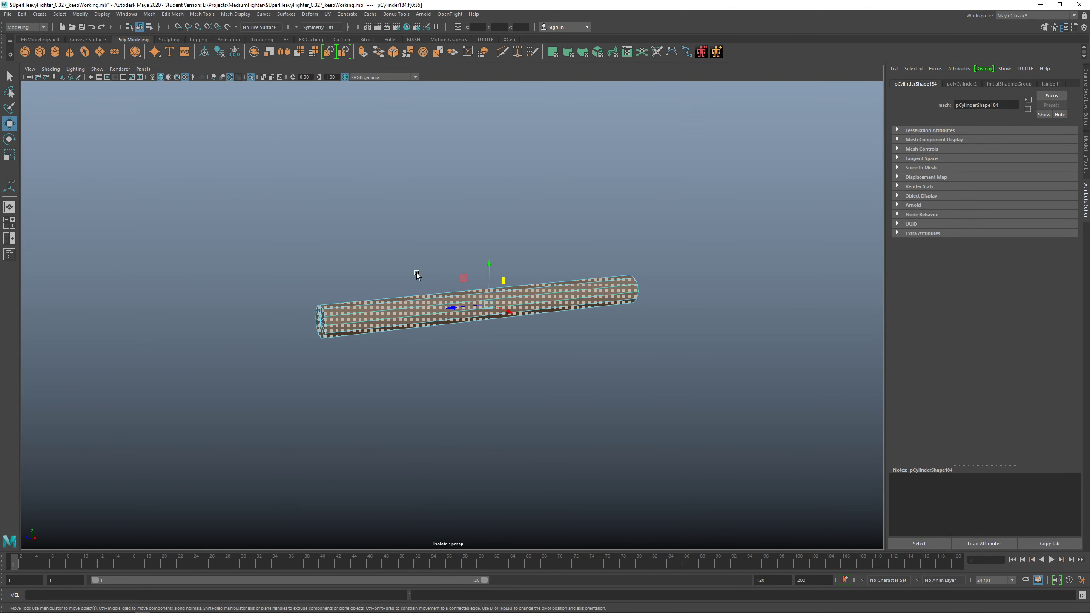
{"action": "left_click_drag", "start_coordinate": [416, 273], "coordinate": [479, 333], "text": "ctrl"}
{"action": "left_click", "coordinate": [471, 383]}
{"action": "key", "text": "ctrl+1"}
{"action": "right_click_drag", "start_coordinate": [479, 332], "coordinate": [508, 317]}
Check the cylinder against the crate, show the whole scene again and keep the cylinder selected.
{"action": "left_click_drag", "start_coordinate": [507, 318], "coordinate": [662, 312], "text": "alt"}
{"action": "key", "text": "ctrl+1"}
{"action": "key", "text": "ctrl+1"}
{"action": "left_click", "coordinate": [597, 266]}
{"action": "key", "text": "ctrl+1"}
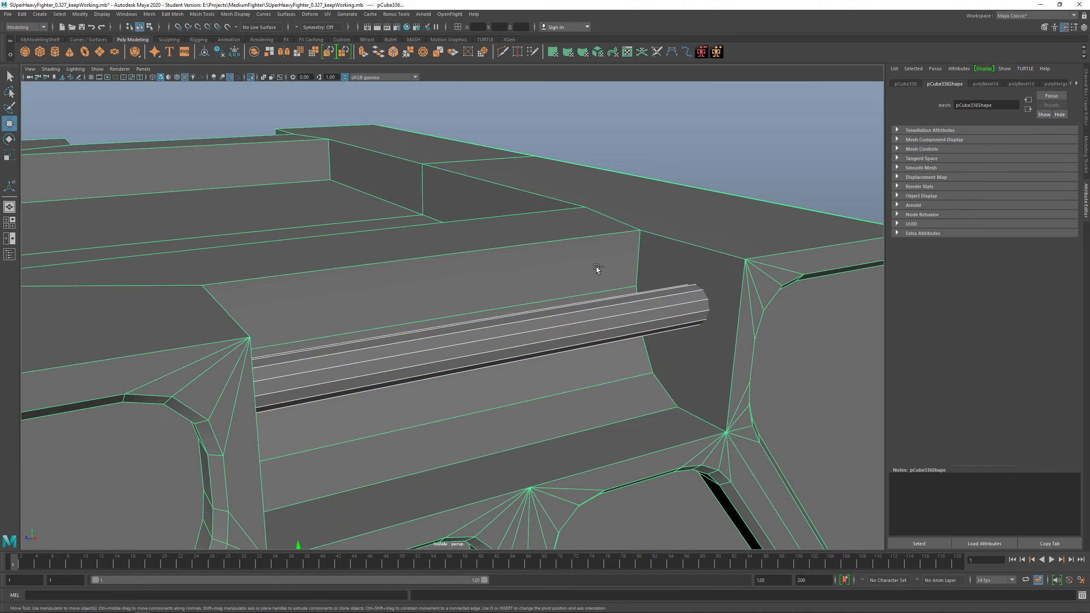
{"action": "left_click_drag", "start_coordinate": [595, 266], "coordinate": [430, 363], "text": "alt"}
{"action": "left_click", "coordinate": [440, 319]}
{"action": "key", "text": "ctrl+1"}
{"action": "key", "text": "ctrl+1"}
{"action": "key", "text": "ctrl+1"}
{"action": "key", "text": "q"}
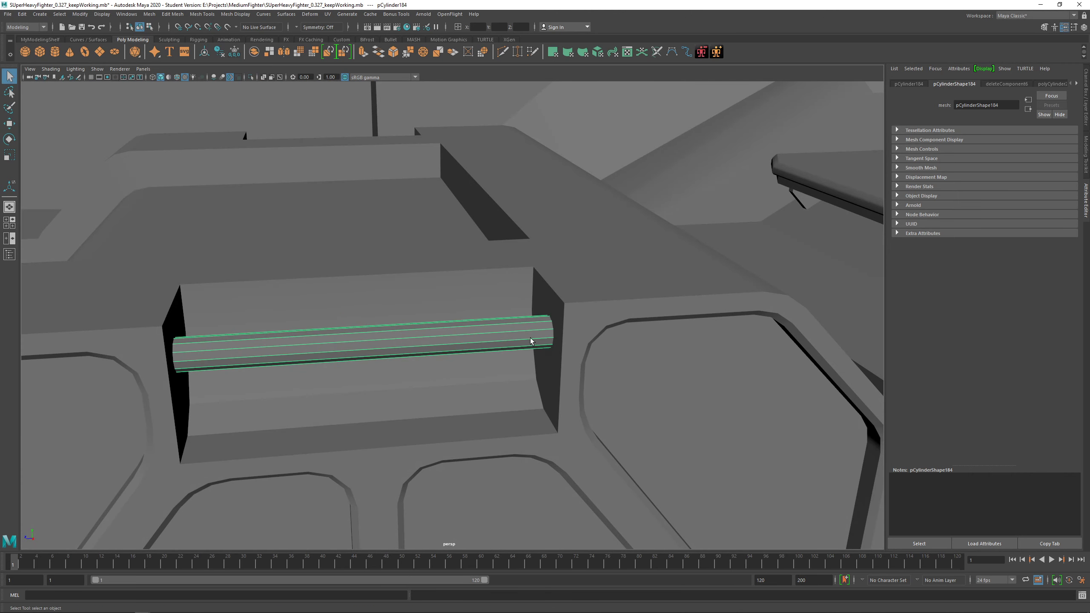
Try inserting an edge loop near one end of the cylinder with Multi-Cut.
{"action": "scroll", "coordinate": [474, 328], "scroll_direction": "up", "scroll_amount": 5}
{"action": "right_click_drag", "start_coordinate": [484, 321], "coordinate": [431, 320], "text": "shift"}
{"action": "middle_click_drag", "start_coordinate": [169, 360], "coordinate": [391, 327], "text": "alt"}
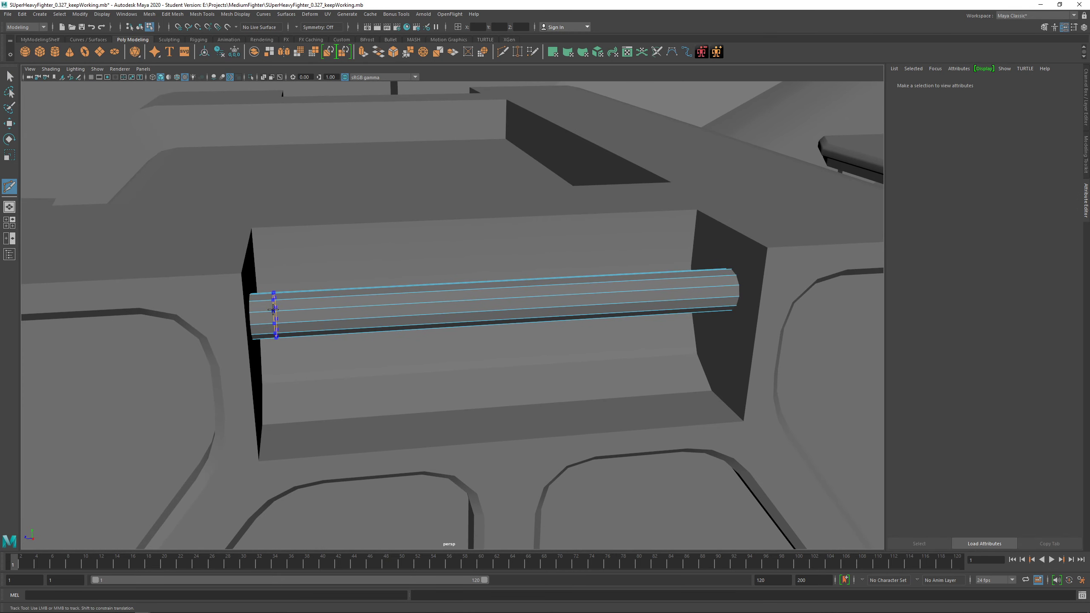
{"action": "left_click", "coordinate": [280, 312], "text": "ctrl"}
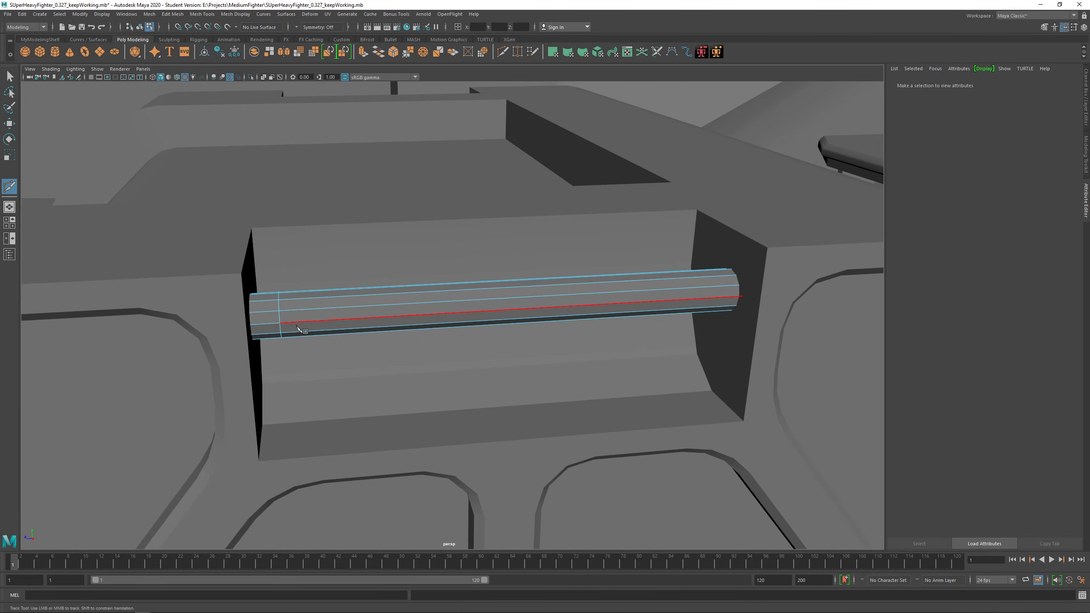
{"action": "key", "text": "q"}
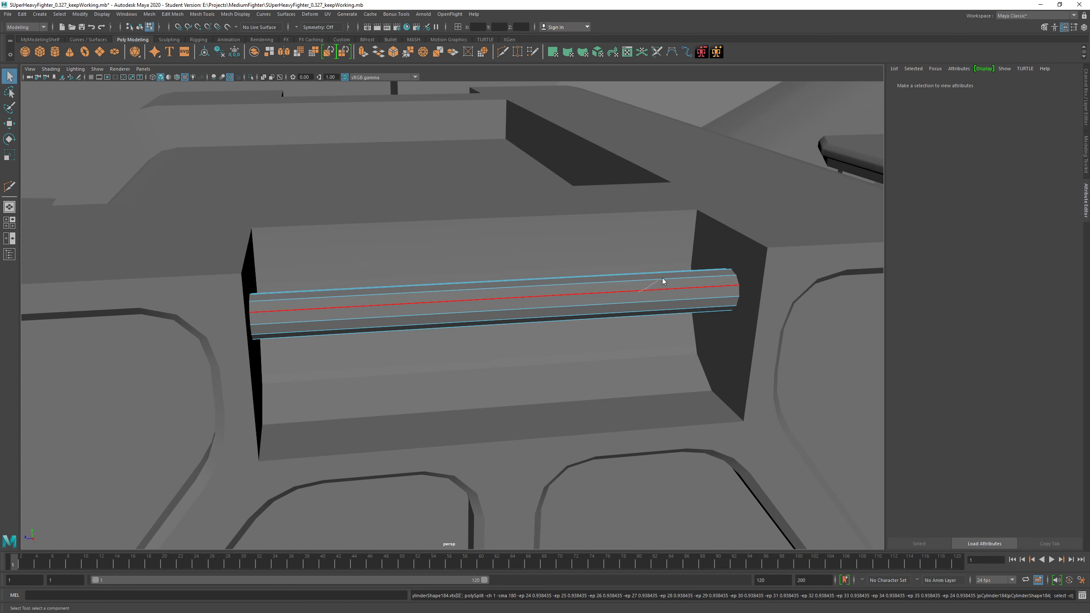
{"action": "key", "text": "F8"}
Insert an edge loop near each end of the cylinder with Multi-Cut.
{"action": "right_click_drag", "start_coordinate": [540, 289], "coordinate": [493, 289], "text": "shift"}
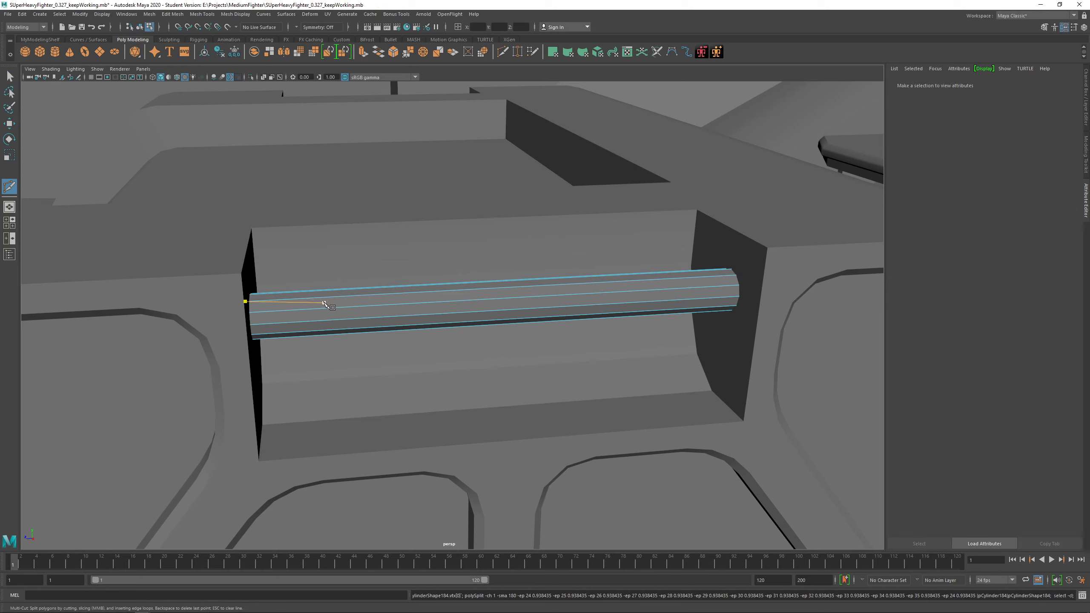
{"action": "left_click", "coordinate": [279, 306], "text": "ctrl"}
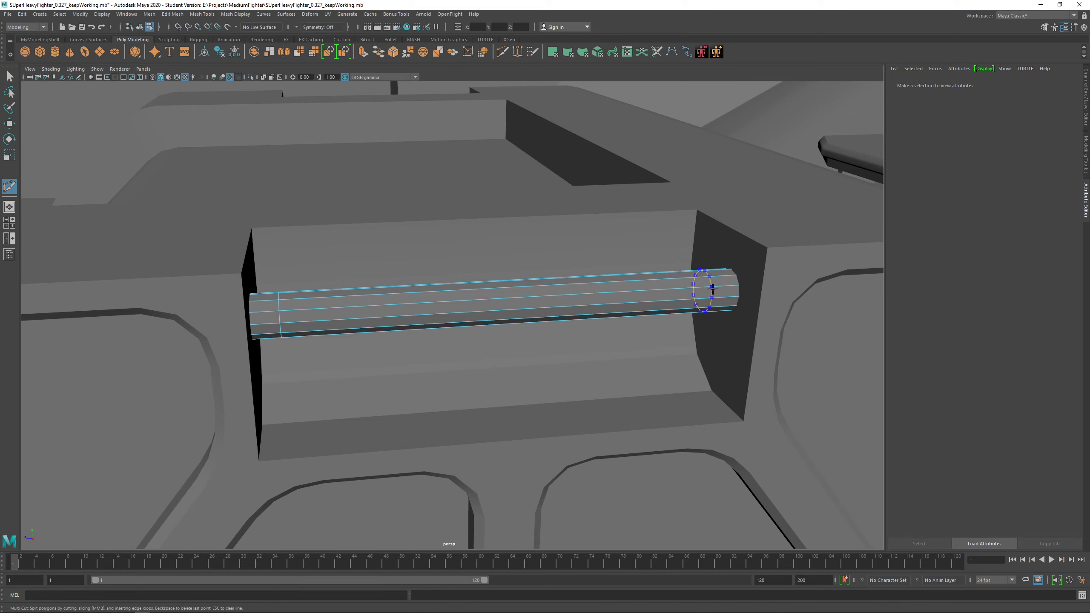
{"action": "left_click", "coordinate": [714, 289], "text": "ctrl"}
{"action": "right_click_drag", "start_coordinate": [715, 290], "coordinate": [589, 344], "text": "alt"}
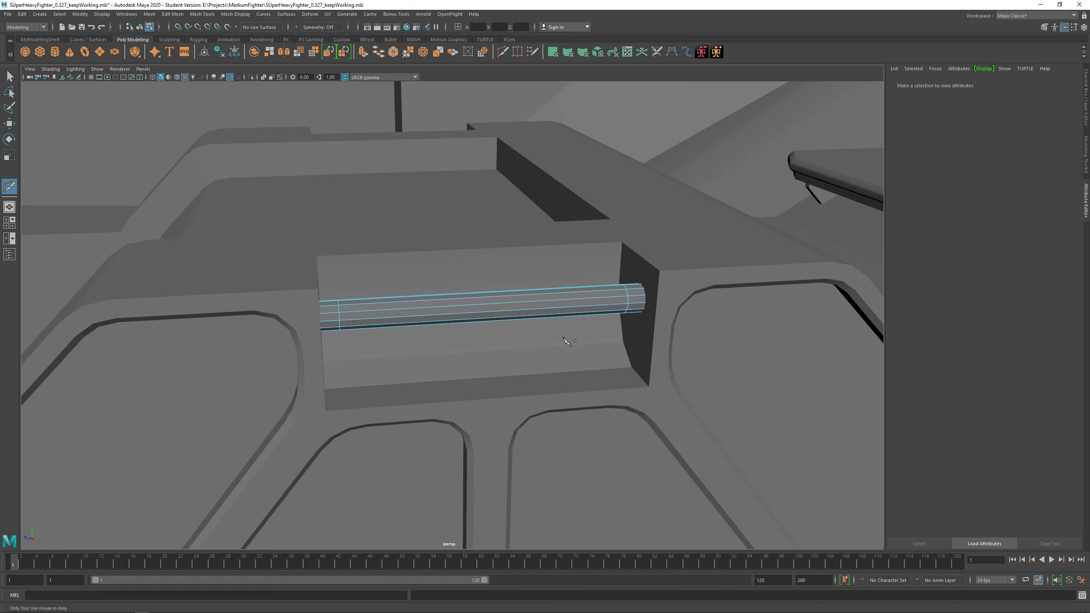
Insert an edge loop around the middle of the cylinder with Multi-Cut.
{"action": "left_click_drag", "start_coordinate": [533, 329], "coordinate": [515, 319], "text": "alt"}
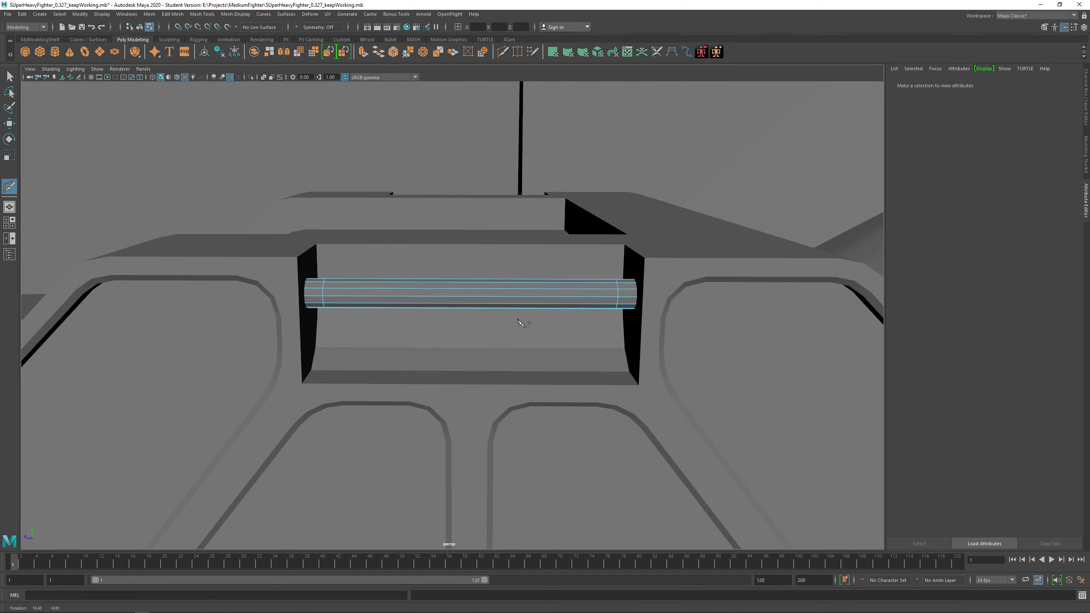
{"action": "left_click", "coordinate": [470, 301], "text": "ctrl"}
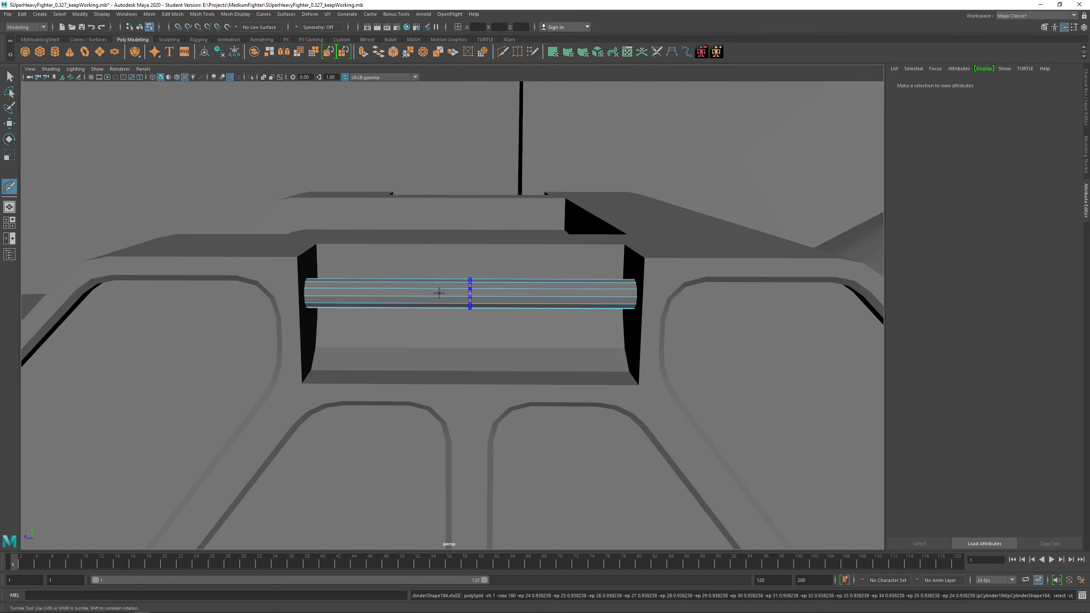
{"action": "left_click", "coordinate": [447, 293], "text": "ctrl+shift"}
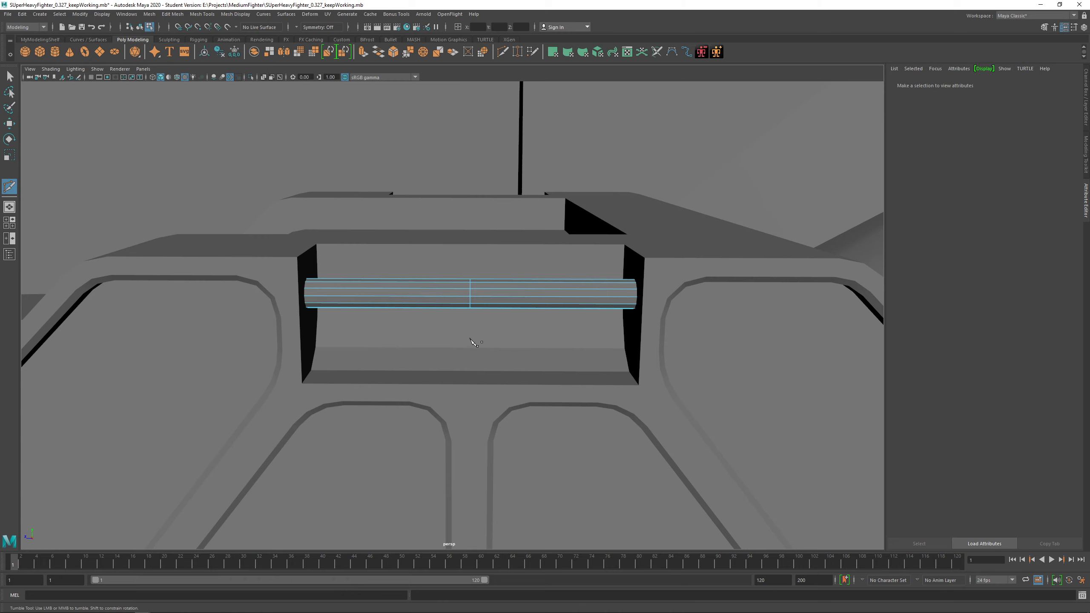
Set the Multi-Cut tool's snap step to 50%.
{"action": "left_click_drag", "start_coordinate": [470, 339], "coordinate": [476, 355], "text": "alt"}
{"action": "right_click_drag", "start_coordinate": [476, 355], "coordinate": [484, 356], "text": "alt"}
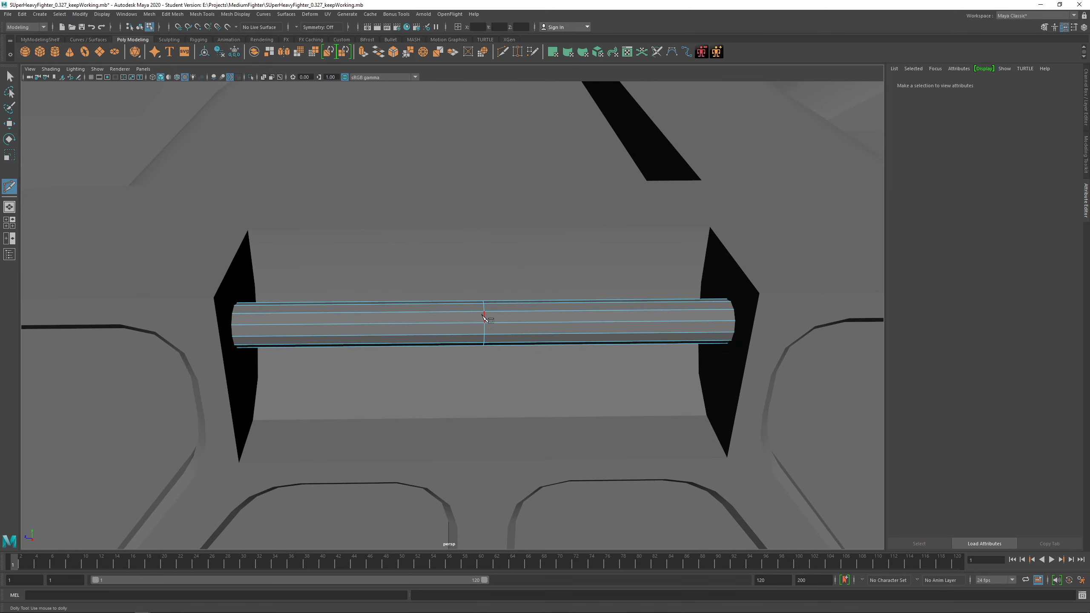
{"action": "double_click", "coordinate": [9, 186]}
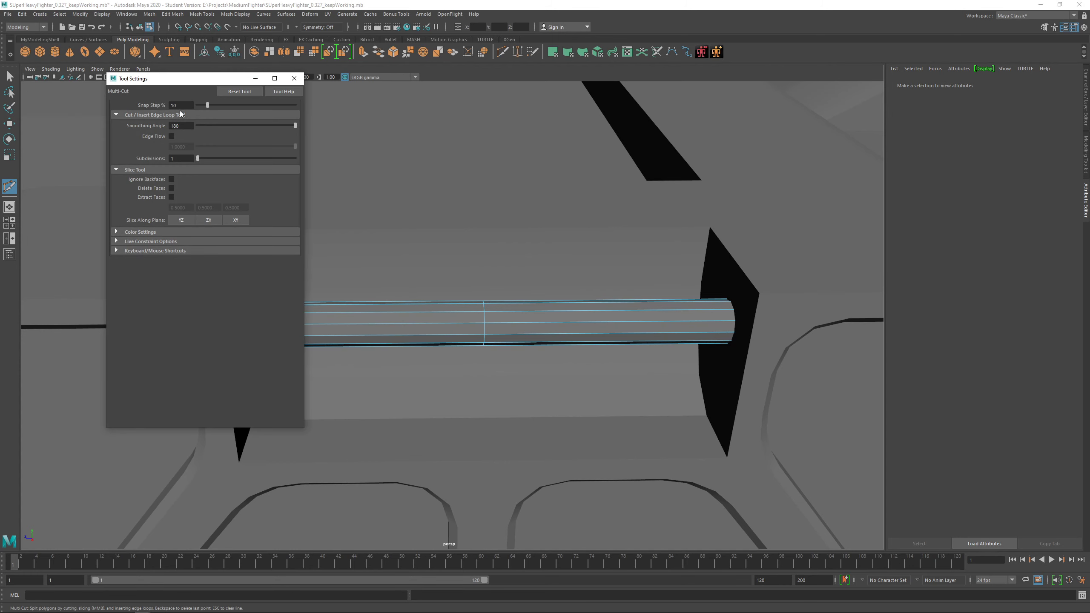
{"action": "left_click", "coordinate": [186, 105]}
{"action": "type", "text": "50"}
{"action": "key", "text": "Return"}
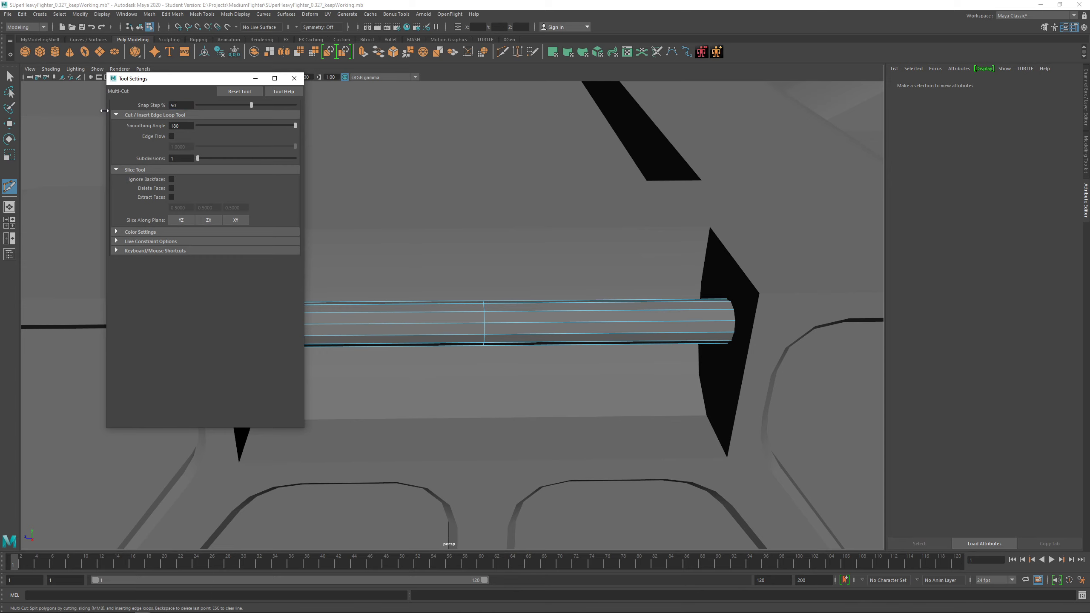
{"action": "left_click", "coordinate": [294, 78]}
Undo the cylinder's existing middle edge loop and insert a centred one with Multi-Cut.
{"action": "middle_click_drag", "start_coordinate": [531, 433], "coordinate": [477, 377], "text": "alt"}
{"action": "key", "text": "ctrl+z"}
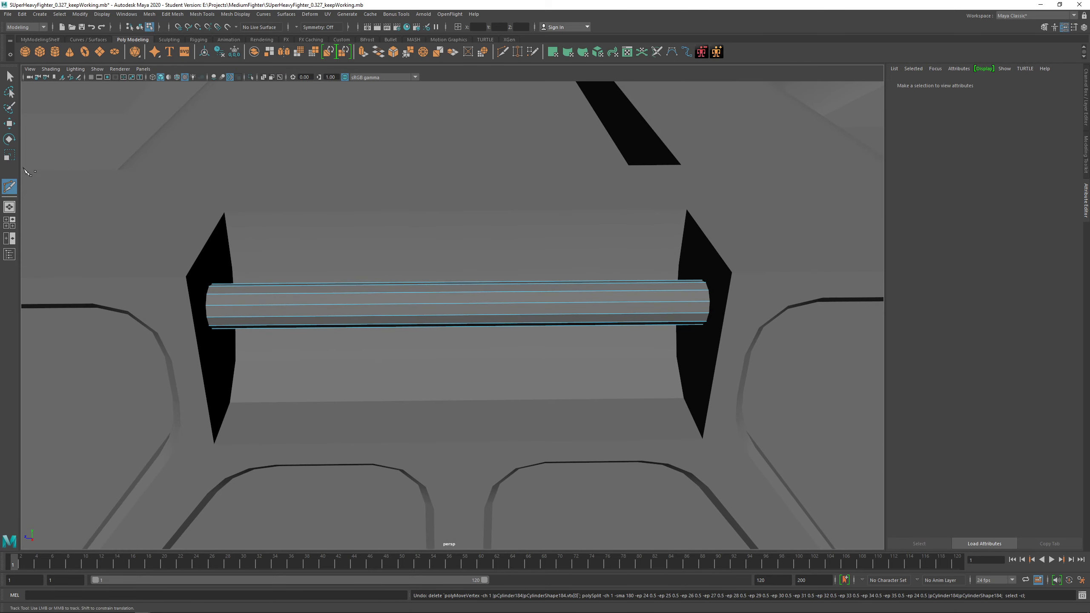
{"action": "double_click", "coordinate": [10, 188]}
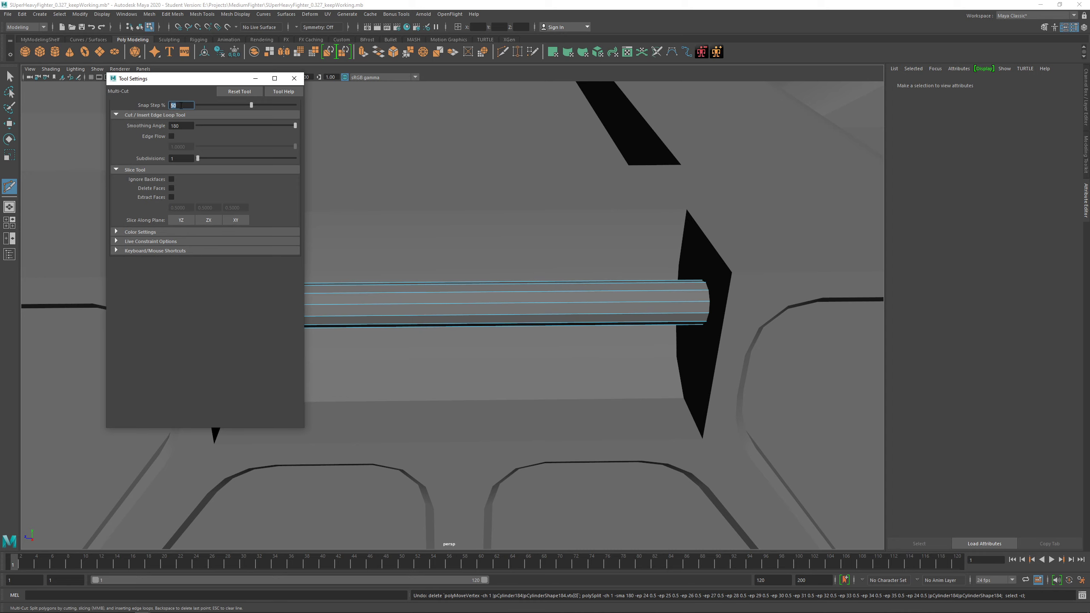
{"action": "left_click", "coordinate": [293, 78]}
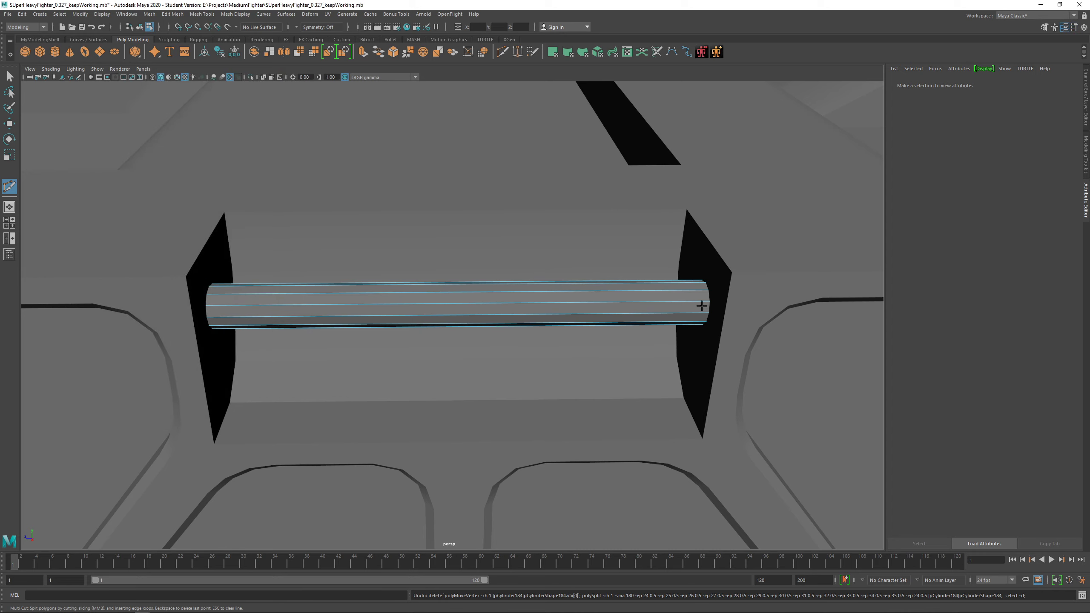
{"action": "middle_click", "coordinate": [446, 309], "text": "ctrl"}
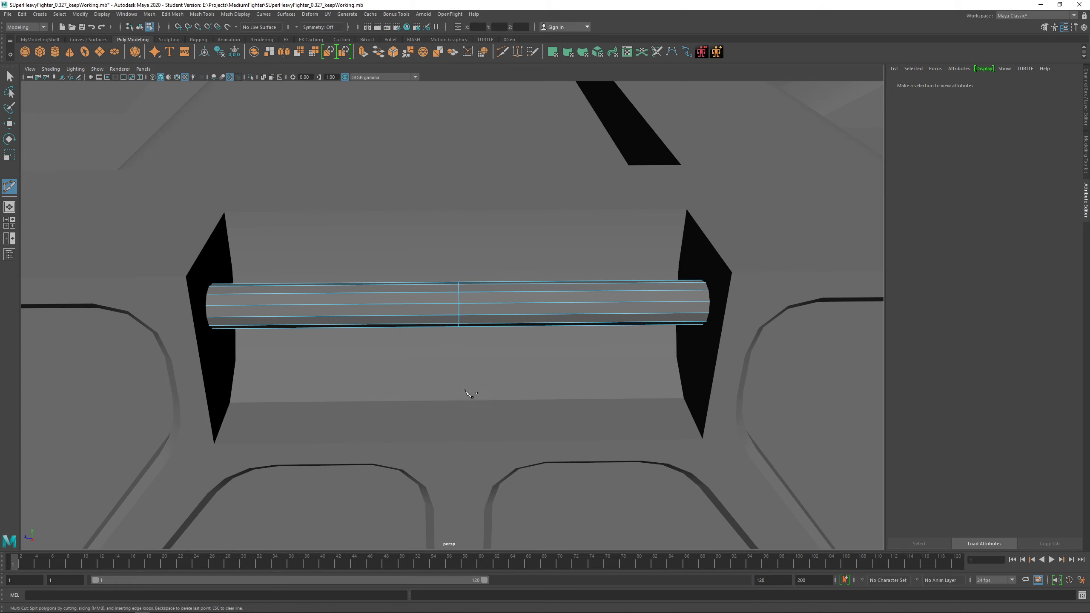
Bevel the cylinder's middle edge loop with a fraction of 0.86, placing an edge loop near each end.
{"action": "key", "text": "q"}
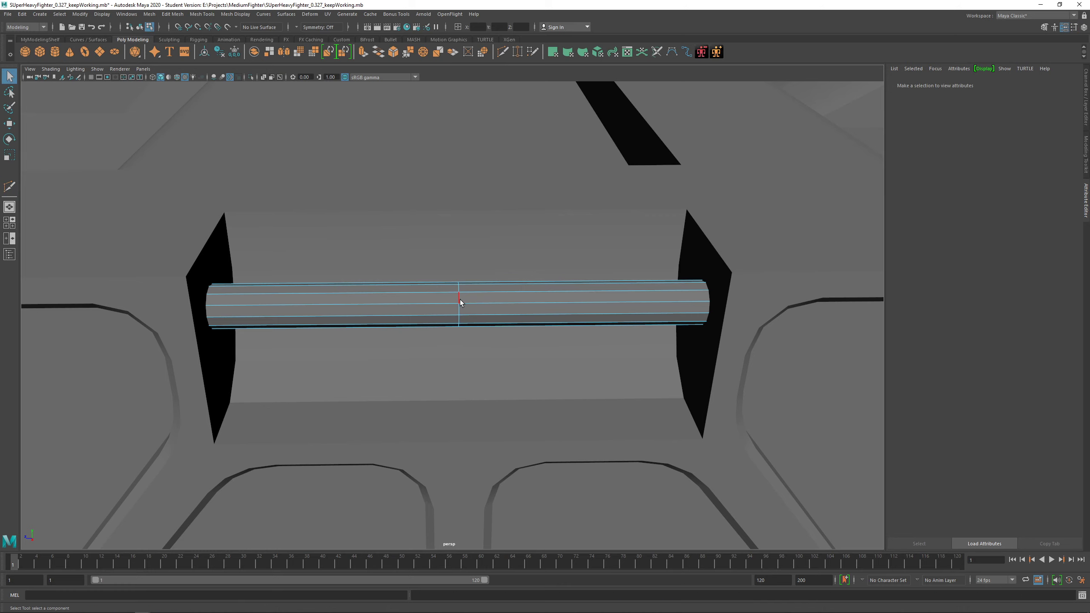
{"action": "double_click", "coordinate": [459, 299]}
{"action": "left_click_drag", "start_coordinate": [460, 299], "coordinate": [445, 279], "text": "alt"}
{"action": "right_click", "coordinate": [442, 279], "text": "shift"}
{"action": "left_click", "coordinate": [480, 279]}
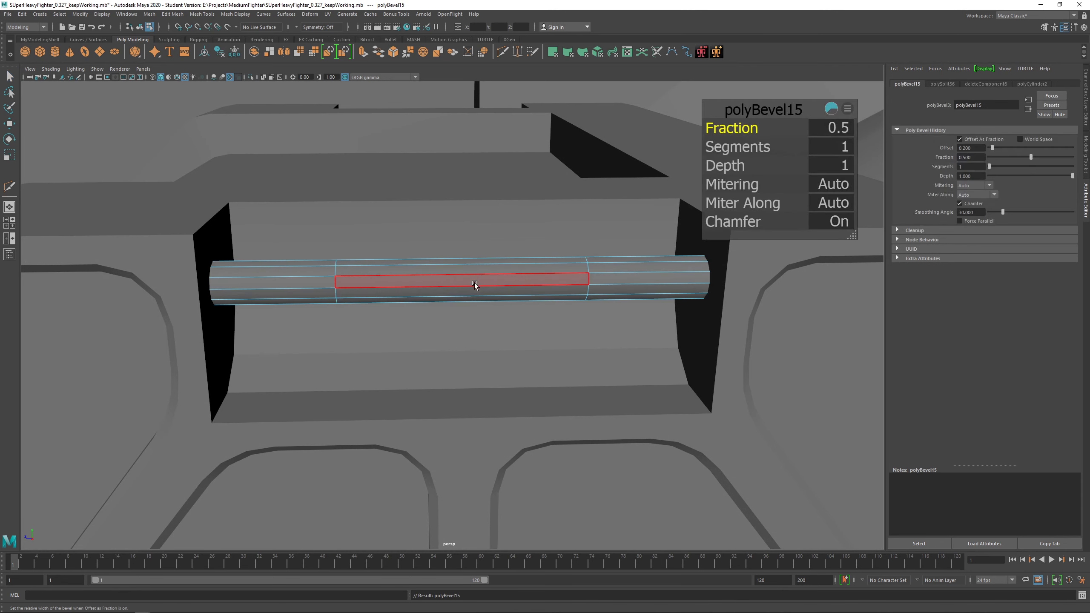
{"action": "middle_click_drag", "start_coordinate": [432, 283], "coordinate": [475, 284]}
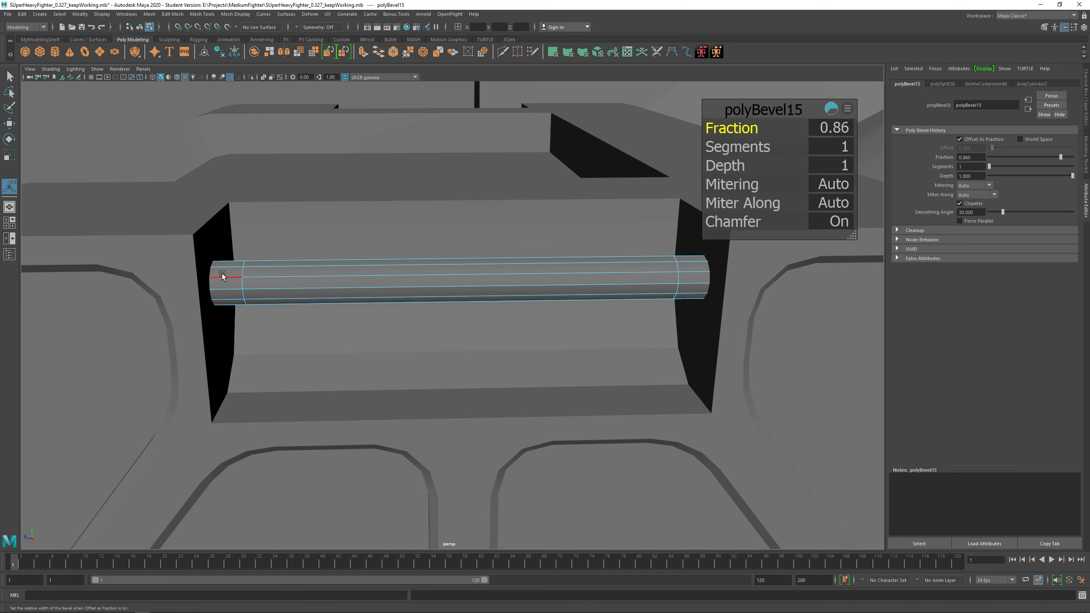
Extrude the face rings at both ends of the cylinder outward into thicker collars and return to object mode.
{"action": "middle_click_drag", "start_coordinate": [222, 275], "coordinate": [248, 271], "text": "alt"}
{"action": "double_click", "coordinate": [252, 270]}
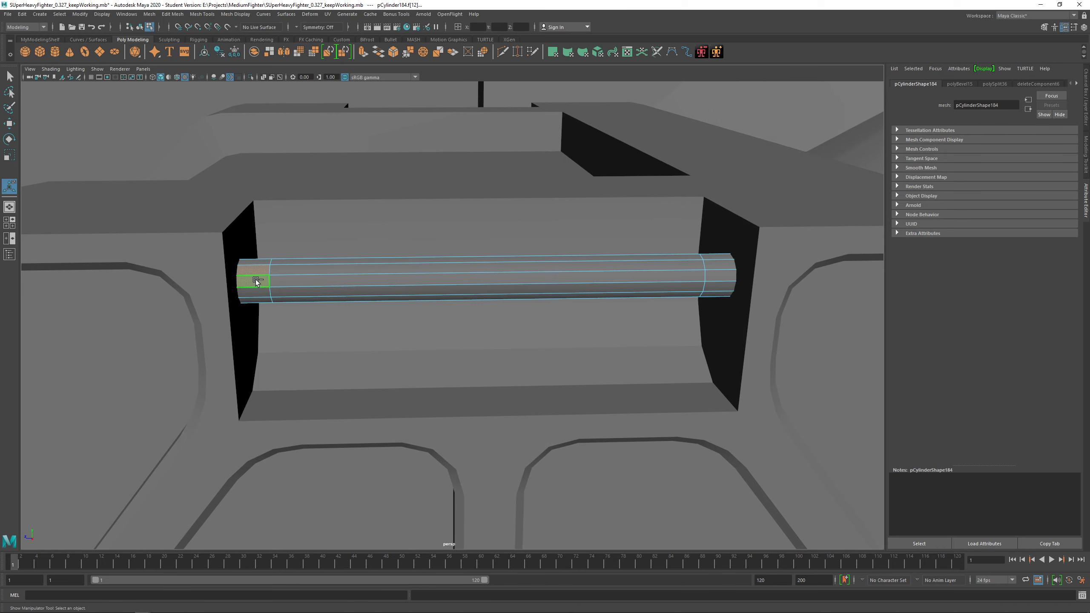
{"action": "double_click", "coordinate": [715, 276], "text": "shift"}
{"action": "left_click_drag", "start_coordinate": [418, 307], "coordinate": [449, 284], "text": "alt"}
{"action": "left_click", "coordinate": [718, 234]}
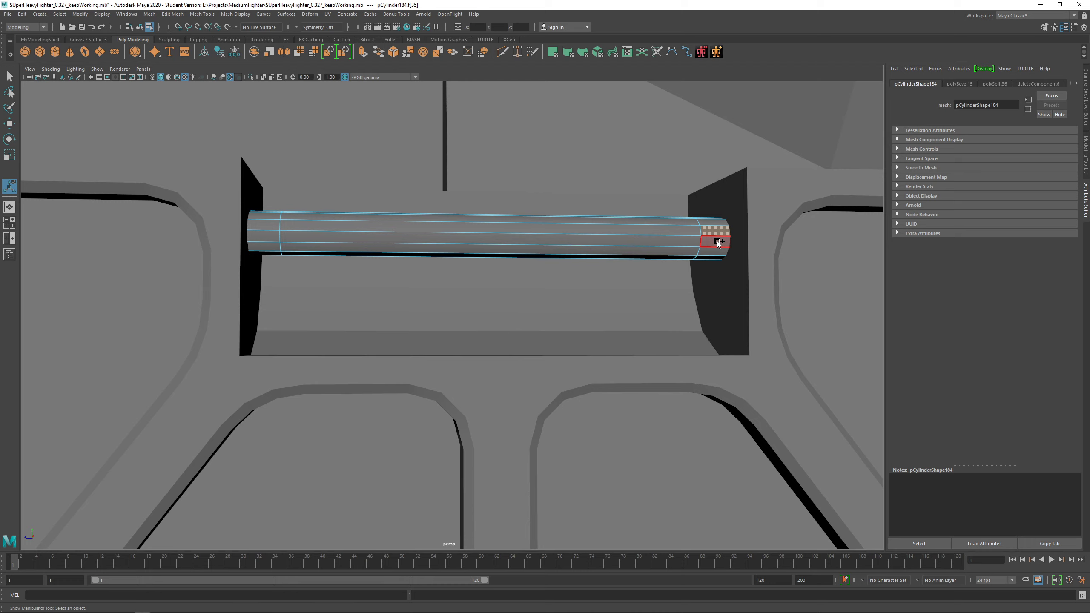
{"action": "double_click", "coordinate": [717, 242], "text": "shift"}
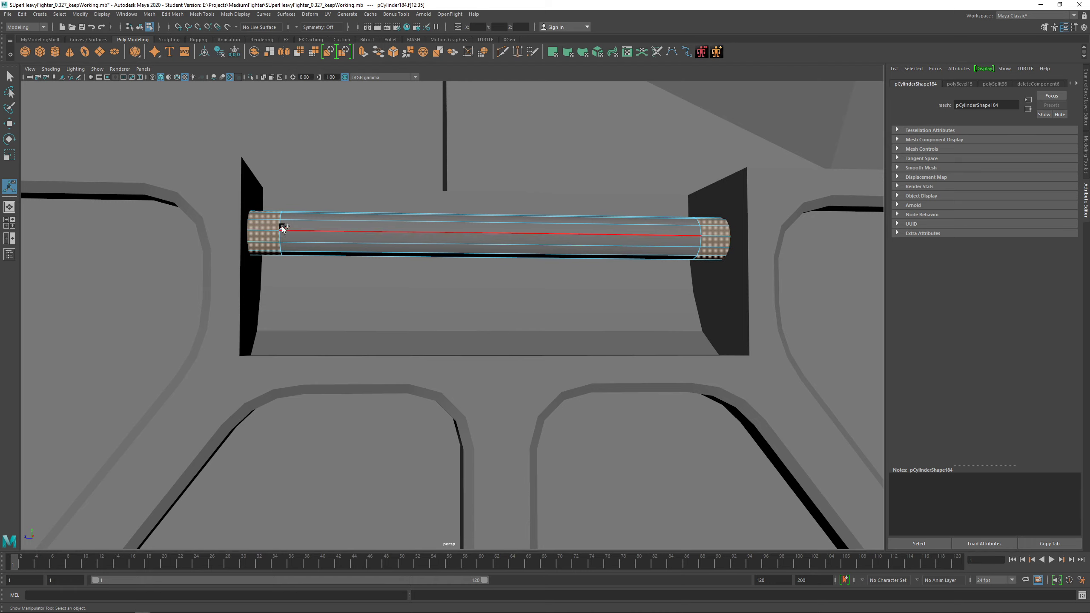
{"action": "left_click_drag", "start_coordinate": [365, 253], "coordinate": [376, 265], "text": "alt"}
{"action": "right_click_drag", "start_coordinate": [313, 265], "coordinate": [259, 259], "text": "shift"}
{"action": "middle_click_drag", "start_coordinate": [218, 243], "coordinate": [211, 234]}
{"action": "mouse_move", "coordinate": [415, 293]}
{"action": "left_mouse_down", "text": "alt"}
{"action": "mouse_move", "coordinate": [452, 302]}
{"action": "mouse_move", "coordinate": [416, 302]}
{"action": "mouse_move", "coordinate": [434, 302]}
{"action": "left_mouse_up", "text": "alt"}
{"action": "right_click_drag", "start_coordinate": [435, 301], "coordinate": [482, 277]}
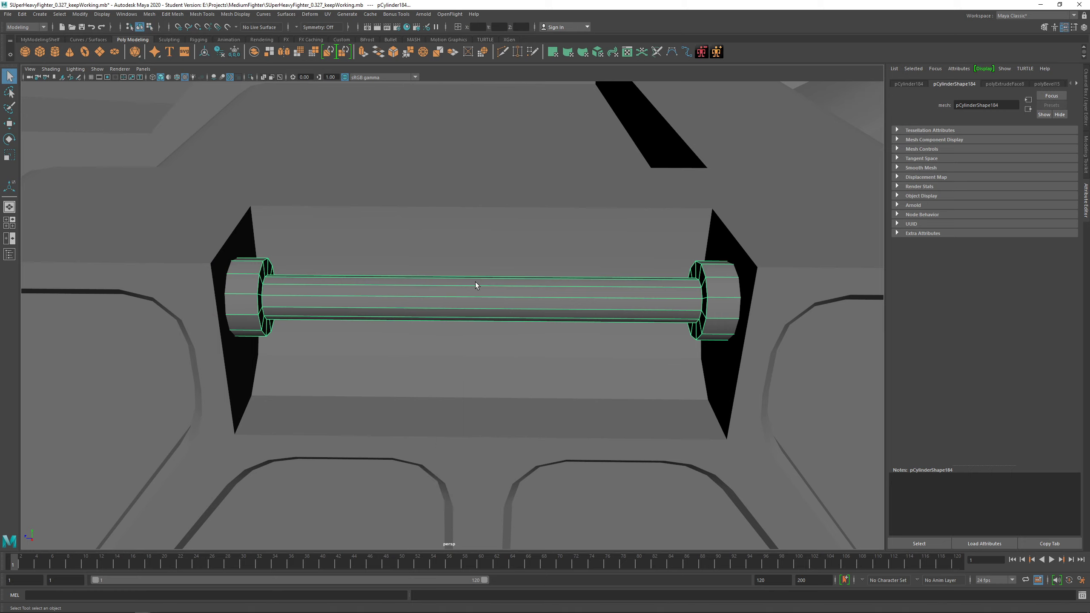
Examine the collared handle bar in the crate's recess from several angles.
{"action": "left_click_drag", "start_coordinate": [449, 295], "coordinate": [431, 351], "text": "alt"}
{"action": "left_click", "coordinate": [539, 341]}
{"action": "left_click", "coordinate": [598, 359]}
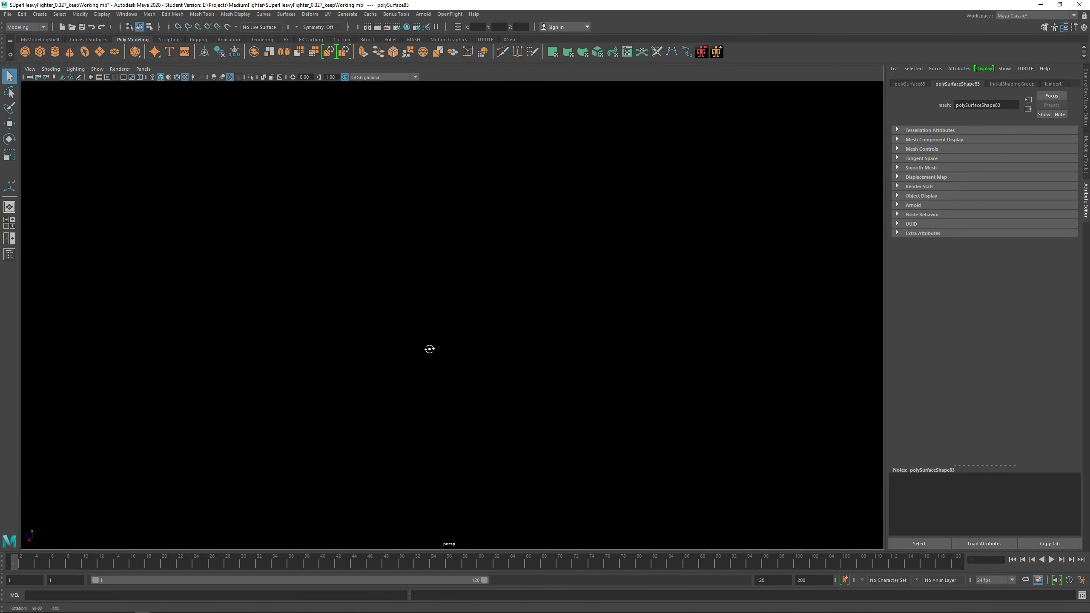
{"action": "scroll", "coordinate": [428, 335], "scroll_direction": "down", "scroll_amount": 3}
{"action": "left_click", "coordinate": [416, 286]}
{"action": "right_click_drag", "start_coordinate": [415, 286], "coordinate": [438, 297], "text": "alt"}
{"action": "left_click_drag", "start_coordinate": [438, 297], "coordinate": [613, 296], "text": "alt"}
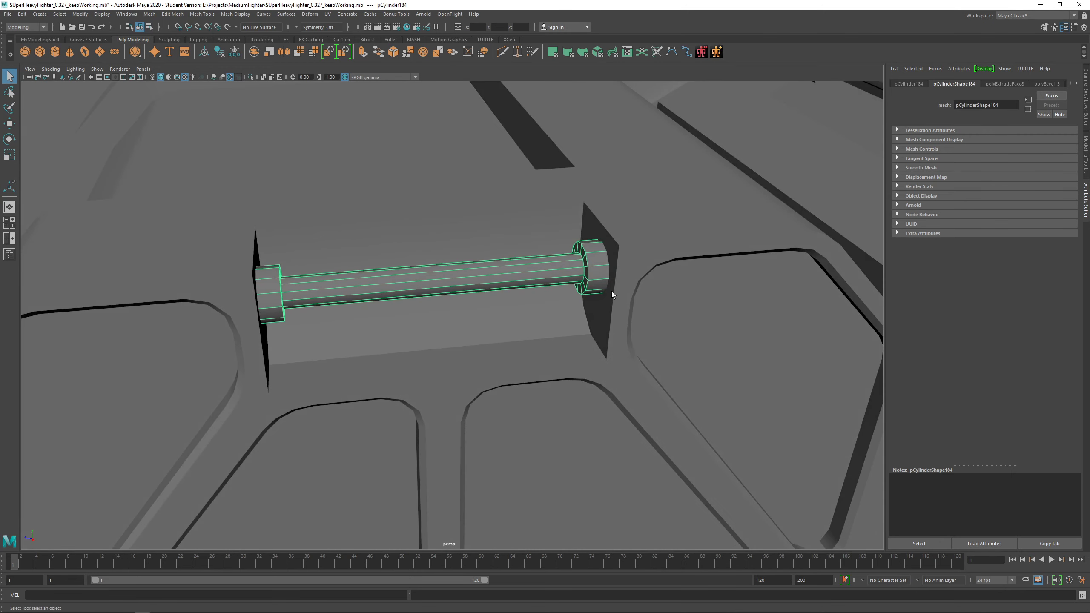
Bevel the inner rim edge loops of both collars with a fraction of 0.69 and return to object mode.
{"action": "right_click_drag", "start_coordinate": [597, 267], "coordinate": [596, 241]}
{"action": "double_click", "coordinate": [586, 260]}
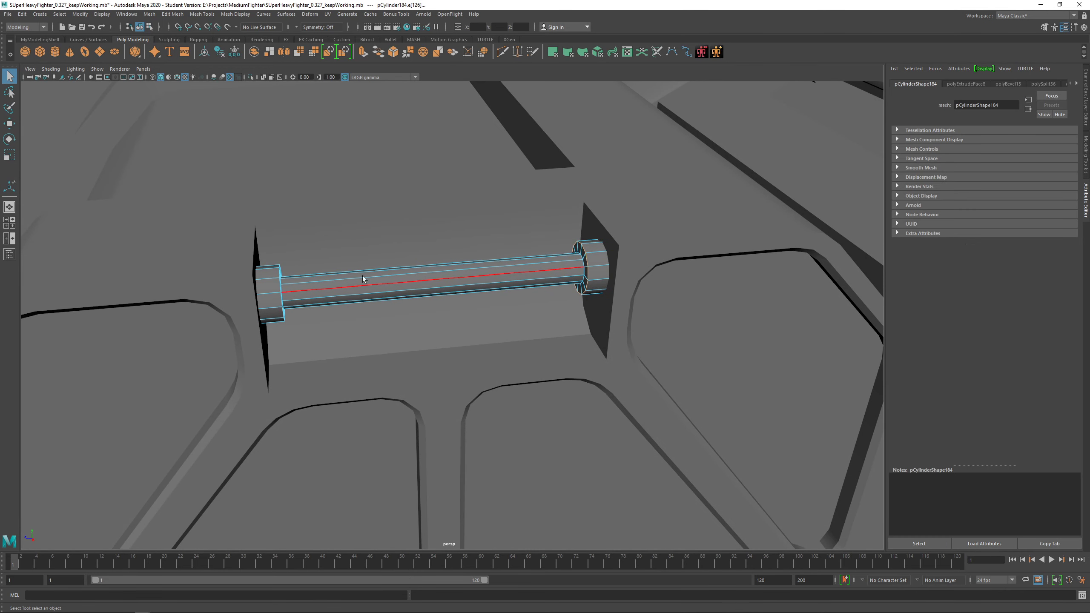
{"action": "double_click", "coordinate": [276, 285], "text": "shift"}
{"action": "right_click_drag", "start_coordinate": [276, 285], "coordinate": [316, 285], "text": "shift"}
{"action": "left_click_drag", "start_coordinate": [347, 300], "coordinate": [292, 272], "text": "alt"}
{"action": "middle_click_drag", "start_coordinate": [292, 273], "coordinate": [314, 253]}
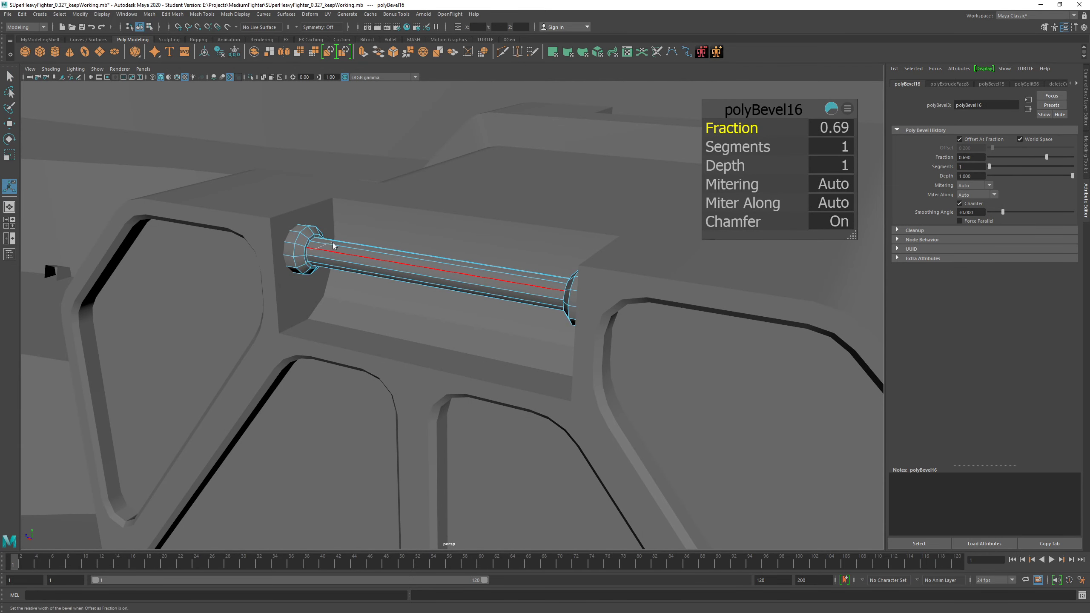
{"action": "right_click", "coordinate": [323, 260]}
{"action": "right_click_drag", "start_coordinate": [323, 260], "coordinate": [365, 246]}
{"action": "key", "text": "q"}
Isolate the crate body together with the handle bar in the viewport.
{"action": "middle_click_drag", "start_coordinate": [352, 263], "coordinate": [333, 316], "text": "alt"}
{"action": "left_click_drag", "start_coordinate": [333, 316], "coordinate": [509, 300], "text": "alt"}
{"action": "left_click", "coordinate": [440, 395]}
{"action": "scroll", "coordinate": [442, 400], "scroll_direction": "down", "scroll_amount": 3}
{"action": "scroll", "coordinate": [442, 400], "scroll_direction": "down", "scroll_amount": 2}
{"action": "left_click", "coordinate": [462, 325], "text": "shift"}
{"action": "key", "text": "ctrl+1"}
{"action": "left_click", "coordinate": [654, 355]}
{"action": "scroll", "coordinate": [566, 440], "scroll_direction": "down", "scroll_amount": 5}
{"action": "scroll", "coordinate": [476, 350], "scroll_direction": "up", "scroll_amount": 5}
Select all lengthwise edges along the handle bar's shaft between the two collars.
{"action": "left_click", "coordinate": [465, 322]}
{"action": "key", "text": "w"}
{"action": "mouse_move", "coordinate": [520, 341]}
{"action": "left_mouse_down", "text": "alt"}
{"action": "mouse_move", "coordinate": [513, 359]}
{"action": "mouse_move", "coordinate": [509, 337]}
{"action": "left_mouse_up", "text": "alt"}
{"action": "left_click_drag", "start_coordinate": [509, 338], "coordinate": [418, 317], "text": "alt"}
{"action": "scroll", "coordinate": [418, 318], "scroll_direction": "up", "scroll_amount": 3}
{"action": "left_click_drag", "start_coordinate": [420, 279], "coordinate": [425, 328]}
{"action": "key", "text": "q"}
{"action": "right_click", "coordinate": [425, 327]}
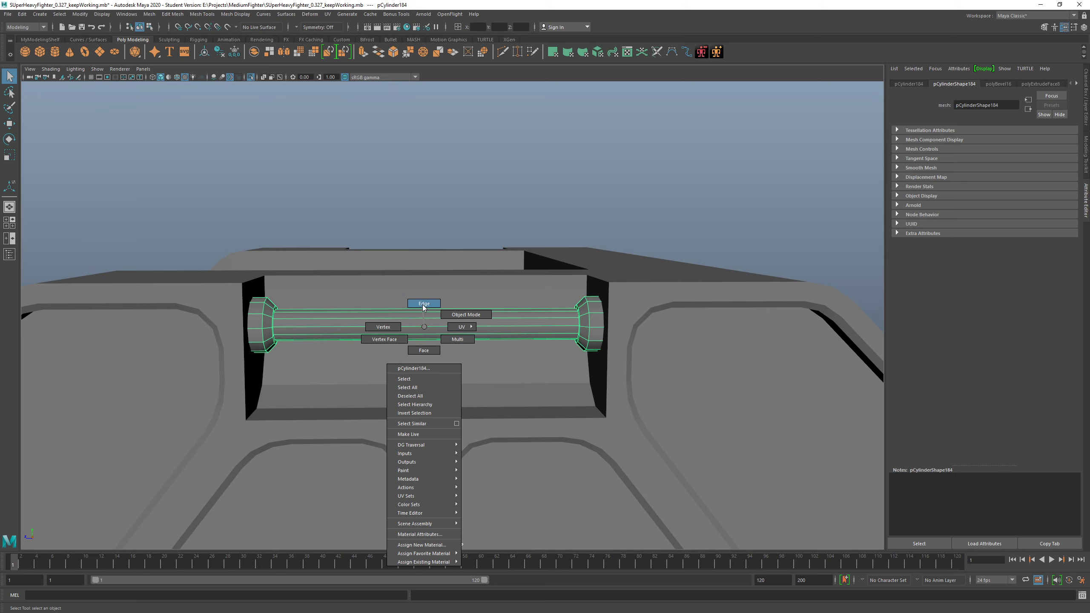
{"action": "left_click", "coordinate": [423, 304]}
{"action": "left_click_drag", "start_coordinate": [383, 291], "coordinate": [416, 378]}
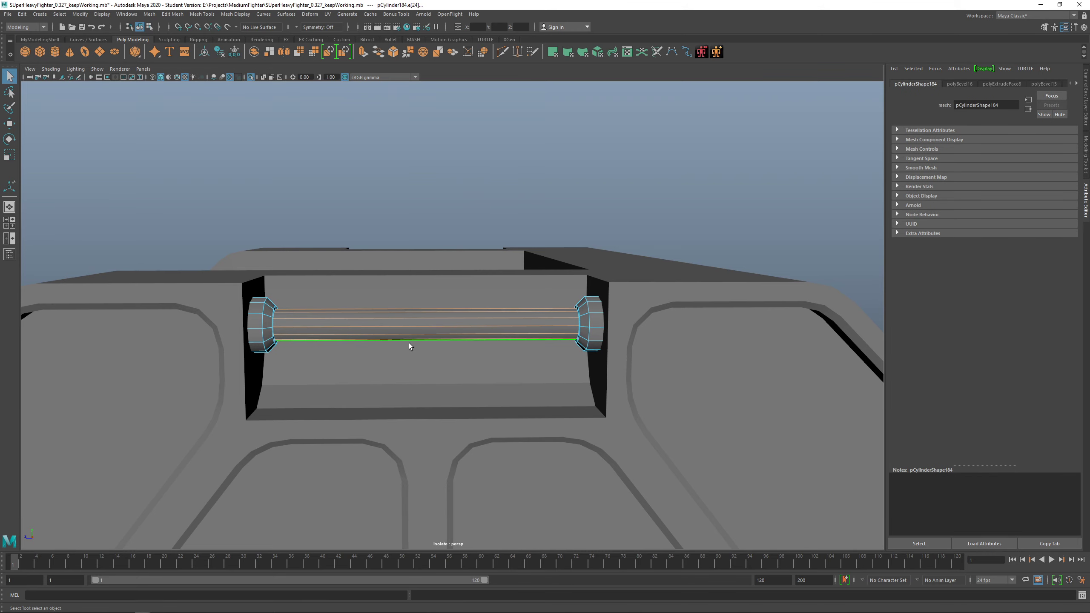
Try Connect Components on the shaft's lengthwise edges and undo it.
{"action": "right_click", "coordinate": [407, 316], "text": "shift"}
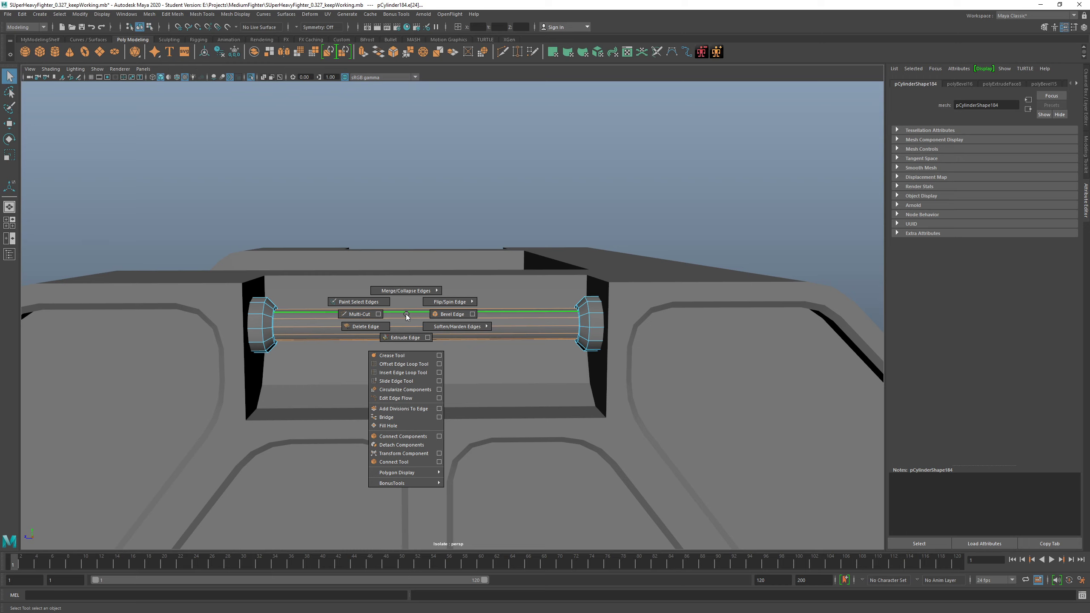
{"action": "left_click", "coordinate": [391, 436]}
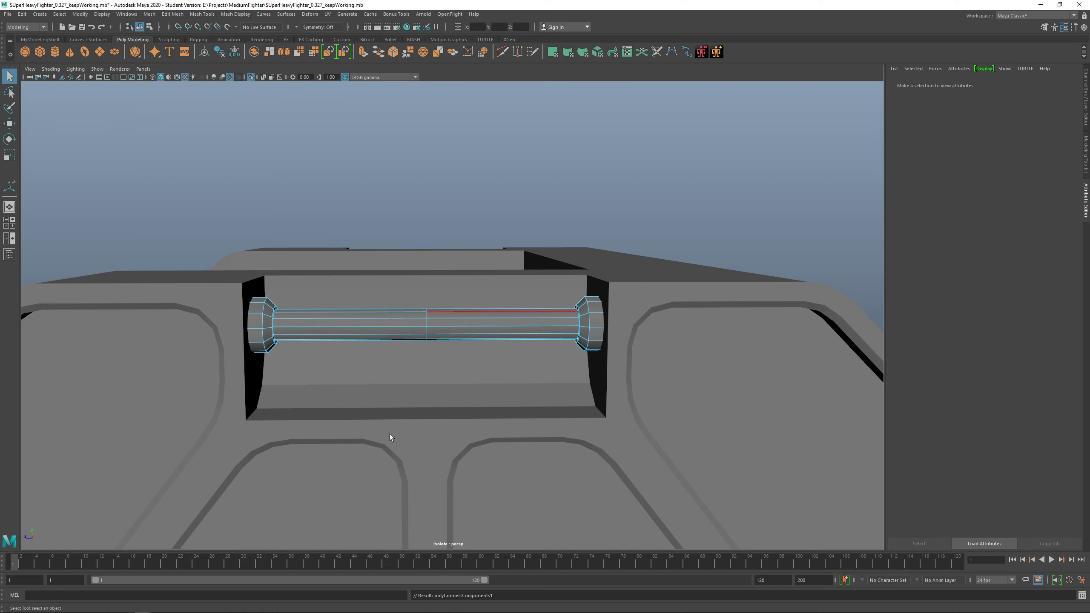
{"action": "key", "text": "ctrl+z"}
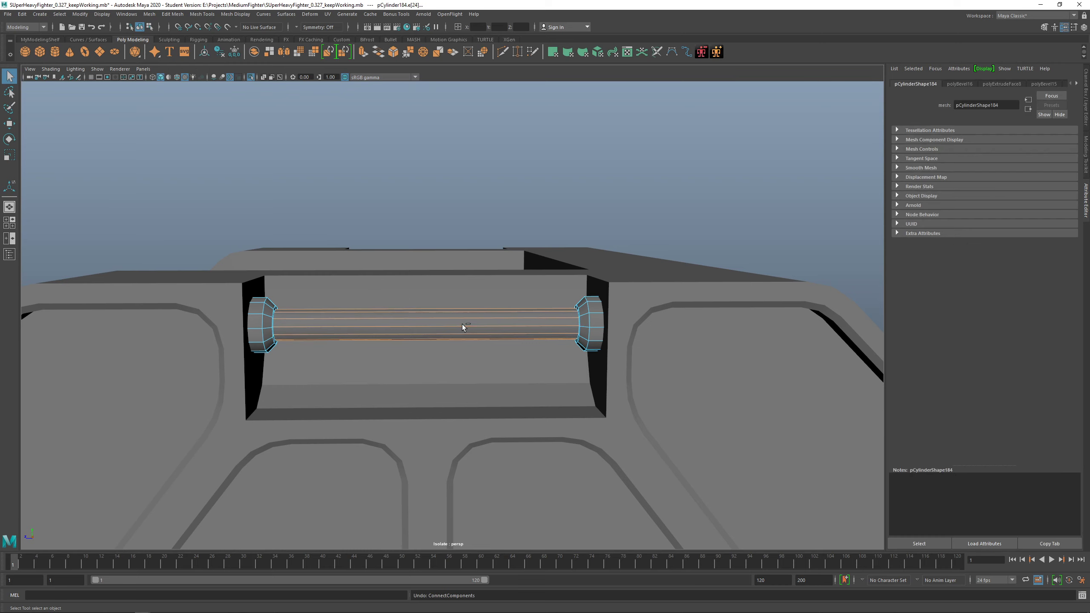
Insert seven evenly spaced edge loops across the shaft with the Connect Tool.
{"action": "right_click", "coordinate": [431, 329], "text": "shift"}
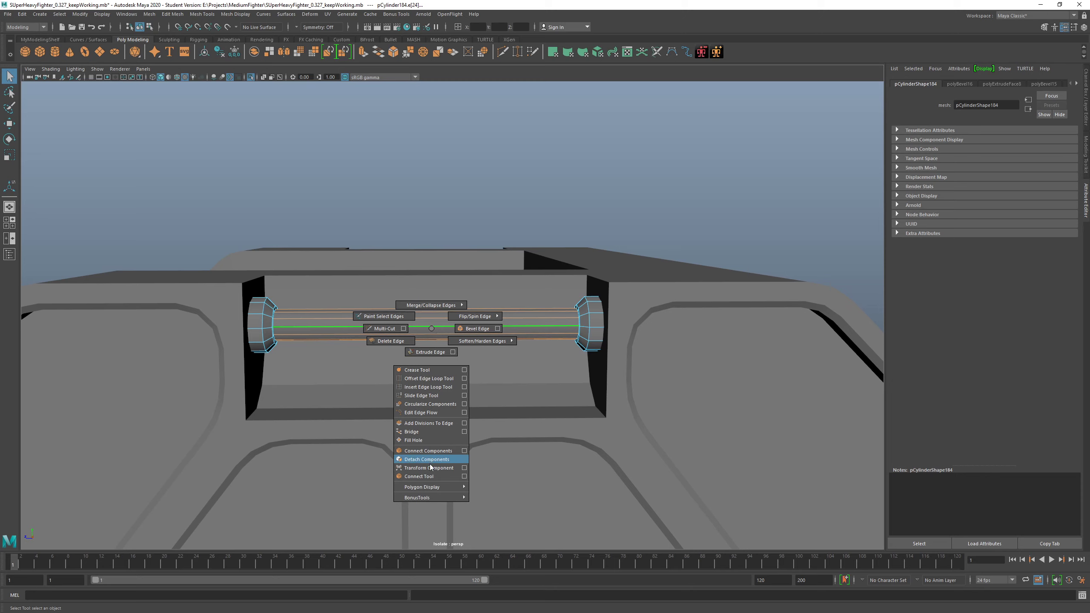
{"action": "left_click", "coordinate": [434, 477]}
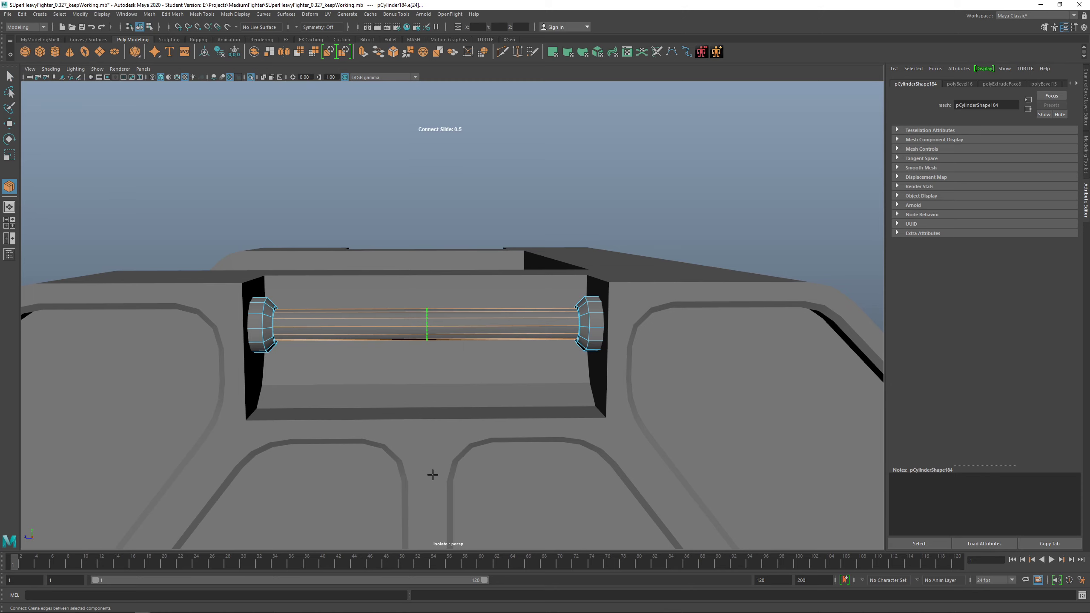
{"action": "middle_click_drag", "start_coordinate": [407, 324], "coordinate": [465, 320], "text": "shift"}
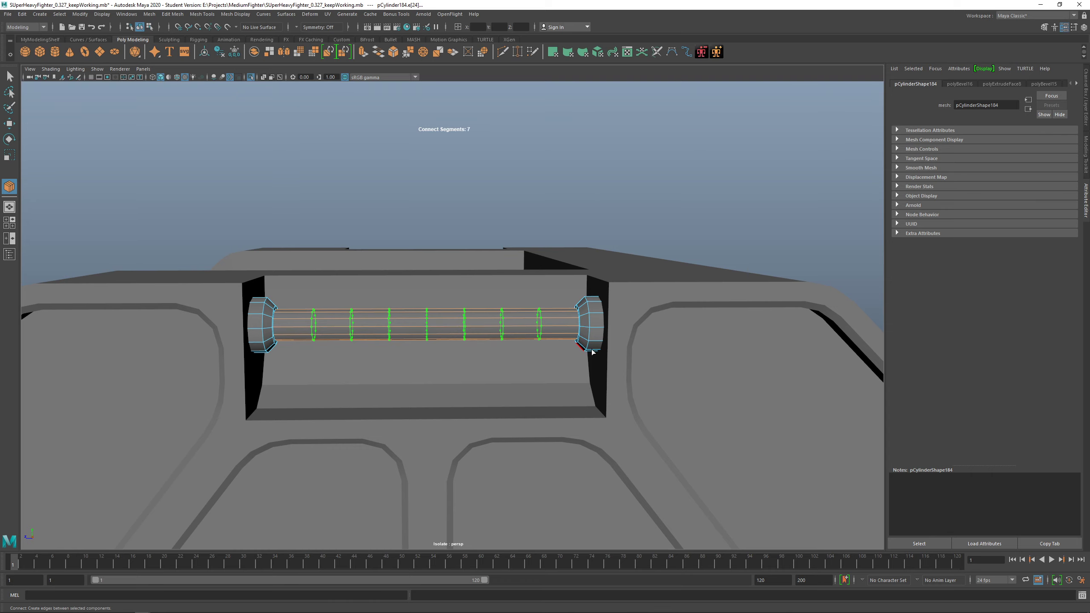
{"action": "key", "text": "q"}
Select the middle edge loop of the handle bar's shaft.
{"action": "left_click_drag", "start_coordinate": [563, 338], "coordinate": [395, 331], "text": "alt"}
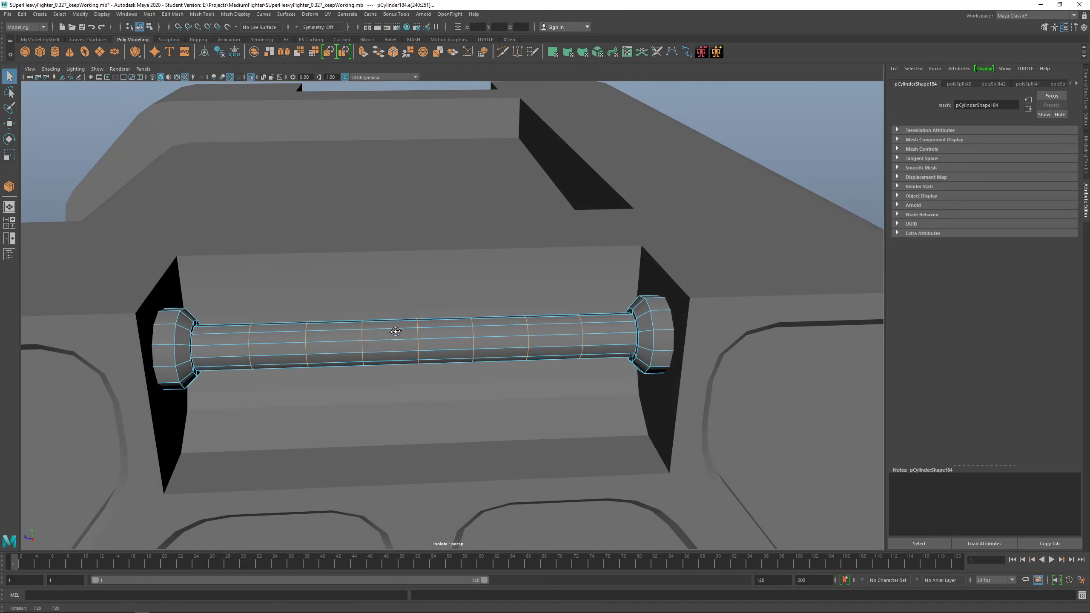
{"action": "double_click", "coordinate": [418, 339]}
{"action": "mouse_move", "coordinate": [438, 360]}
{"action": "left_mouse_down", "text": "alt"}
{"action": "mouse_move", "coordinate": [499, 364]}
{"action": "mouse_move", "coordinate": [454, 353]}
{"action": "mouse_move", "coordinate": [451, 373]}
{"action": "mouse_move", "coordinate": [369, 375]}
{"action": "mouse_move", "coordinate": [418, 334]}
{"action": "mouse_move", "coordinate": [470, 334]}
{"action": "mouse_move", "coordinate": [474, 346]}
{"action": "mouse_move", "coordinate": [418, 353]}
{"action": "left_mouse_up", "text": "alt"}
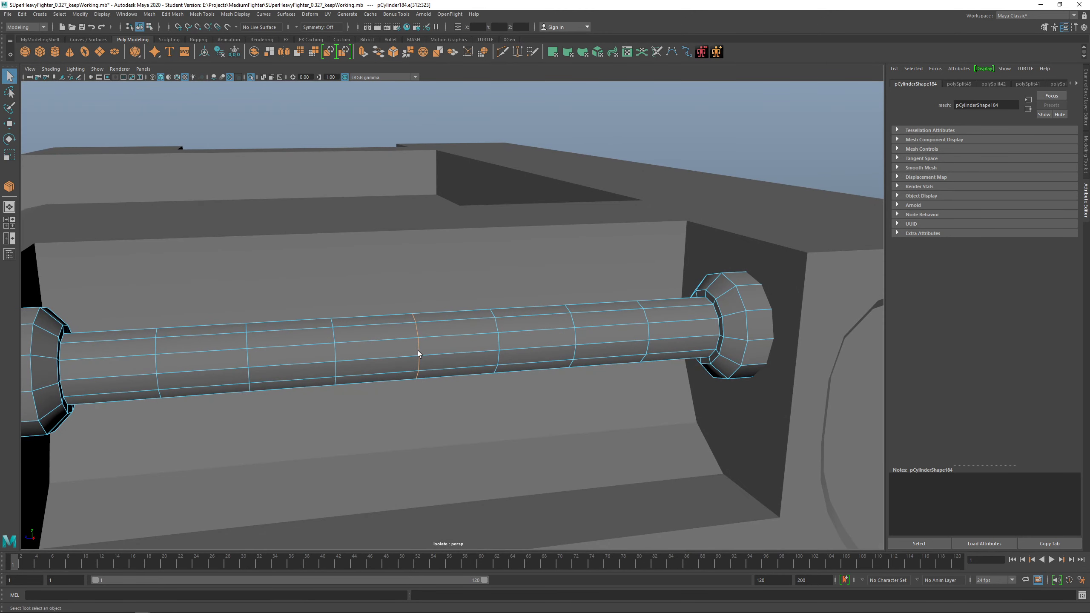
Turn on Soft Select and adjust its falloff radius to fade out toward both ends of the shaft.
{"action": "key", "text": "b"}
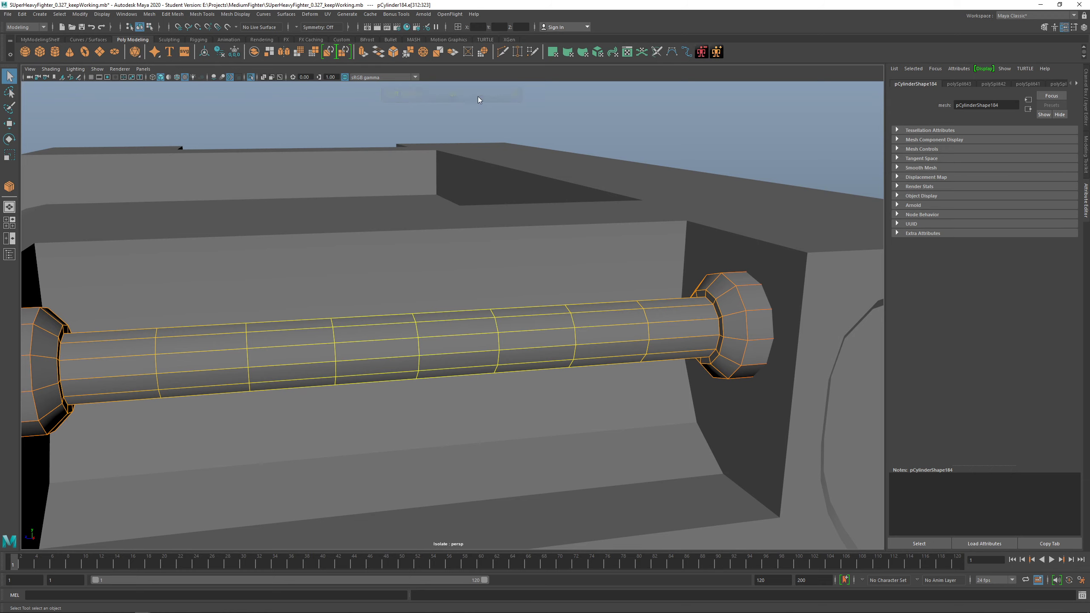
{"action": "key", "text": "b"}
{"action": "key", "text": "b"}
{"action": "key", "text": "b"}
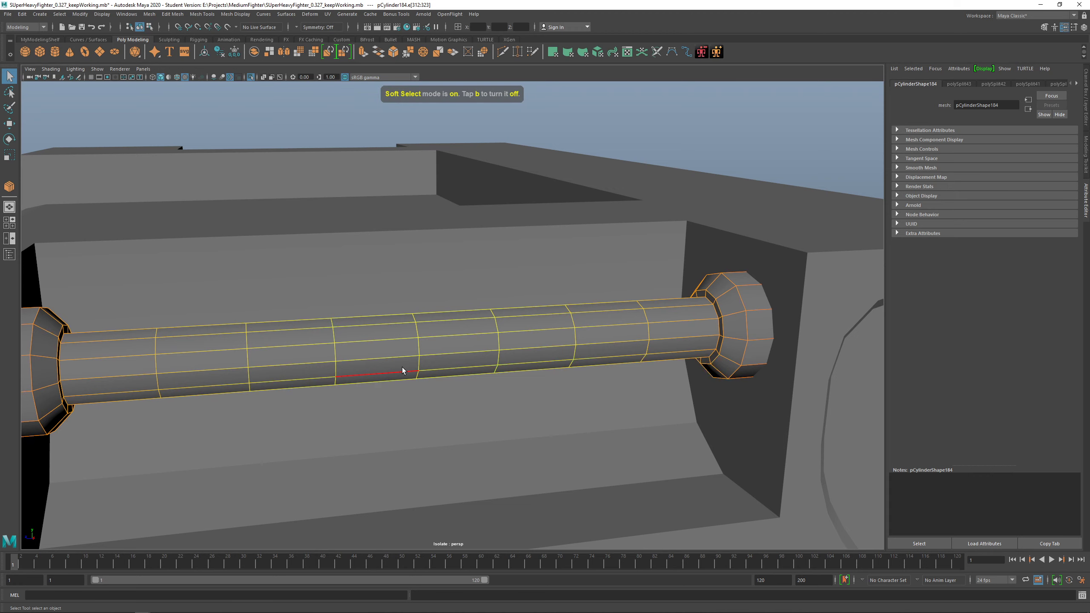
{"action": "left_click_drag", "start_coordinate": [403, 369], "coordinate": [628, 378]}
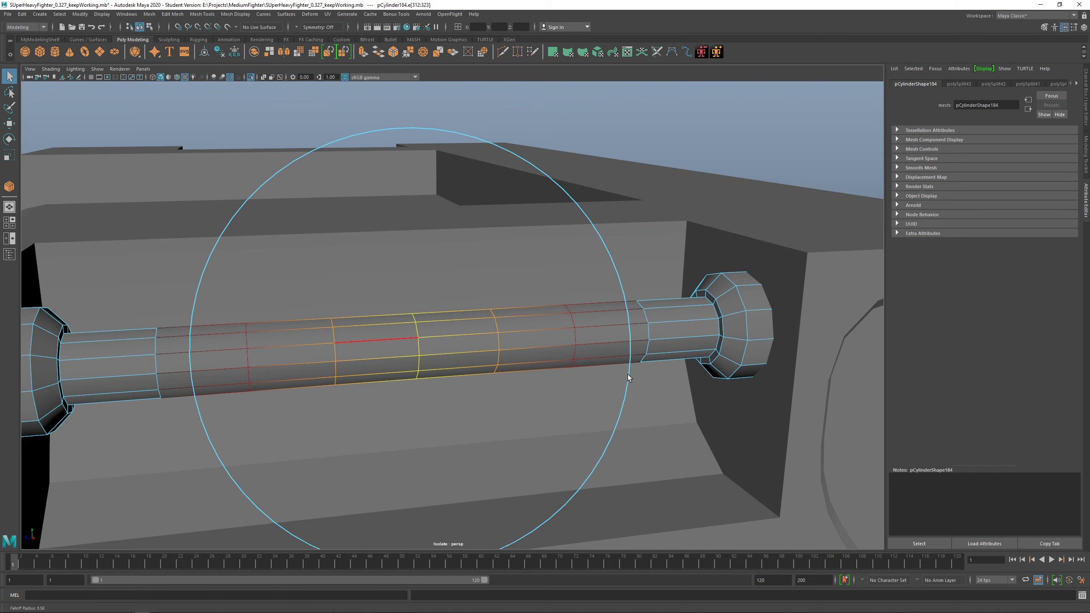
{"action": "left_click_drag", "start_coordinate": [627, 375], "coordinate": [667, 372]}
Scale up the shaft's middle edge loop with soft selection so the handle bulges at its centre.
{"action": "left_click_drag", "start_coordinate": [486, 358], "coordinate": [523, 361], "text": "alt"}
{"action": "middle_click_drag", "start_coordinate": [522, 360], "coordinate": [486, 347], "text": "alt"}
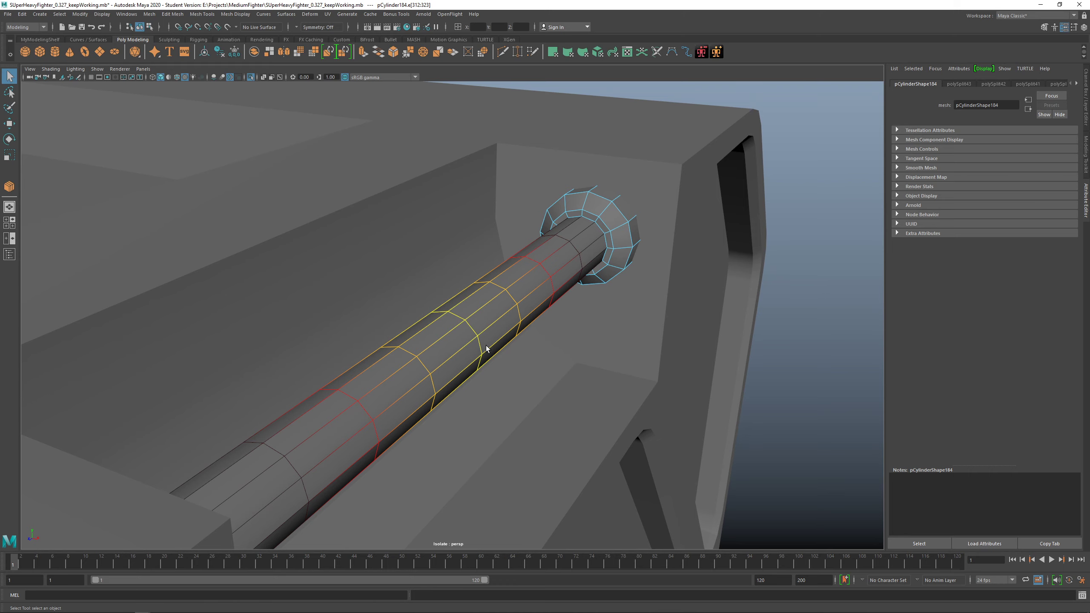
{"action": "scroll", "coordinate": [493, 343], "scroll_direction": "up", "scroll_amount": 2}
{"action": "scroll", "coordinate": [498, 343], "scroll_direction": "down", "scroll_amount": 2}
{"action": "left_click_drag", "start_coordinate": [505, 344], "coordinate": [343, 323], "text": "alt"}
{"action": "key", "text": "r"}
{"action": "scroll", "coordinate": [458, 352], "scroll_direction": "down", "scroll_amount": 5}
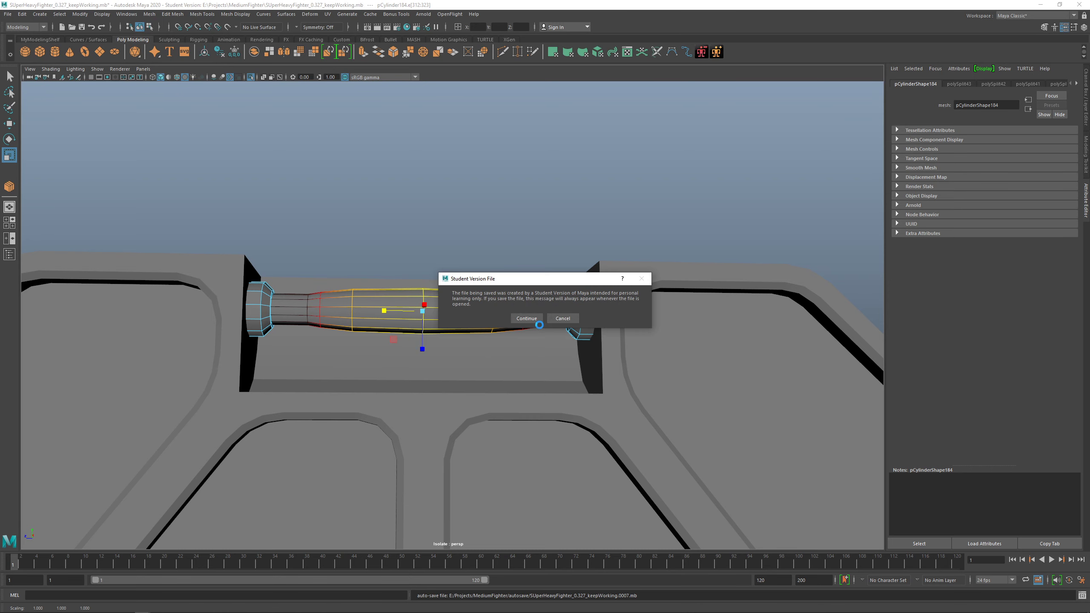
Cancel the student version save prompt and undo the soft-selection scaling back to the straight shaft.
{"action": "left_click", "coordinate": [557, 318]}
{"action": "key", "text": "ctrl+z"}
{"action": "key", "text": "ctrl+z"}
{"action": "key", "text": "ctrl+z"}
{"action": "key", "text": "ctrl+z"}
{"action": "key", "text": "ctrl+z"}
{"action": "key", "text": "ctrl+z"}
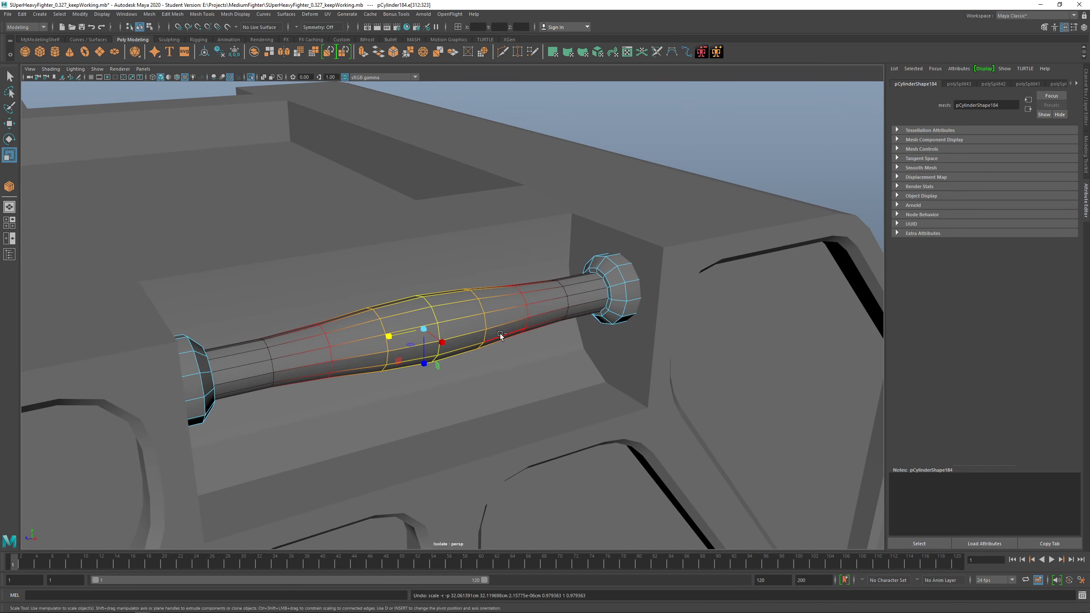
{"action": "key", "text": "ctrl+z"}
{"action": "key", "text": "ctrl+z"}
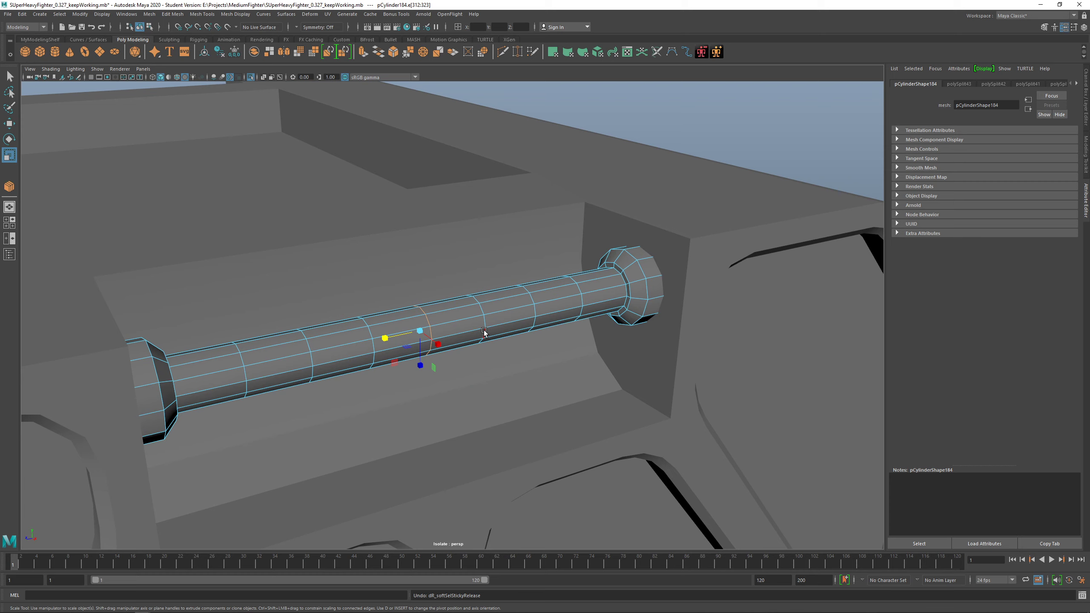
Turn Soft Select back on for the middle edge loop of the handle bar's shaft.
{"action": "key", "text": "q"}
{"action": "left_click_drag", "start_coordinate": [430, 325], "coordinate": [697, 330], "text": "alt"}
{"action": "left_click", "coordinate": [465, 333]}
{"action": "key", "text": "b"}
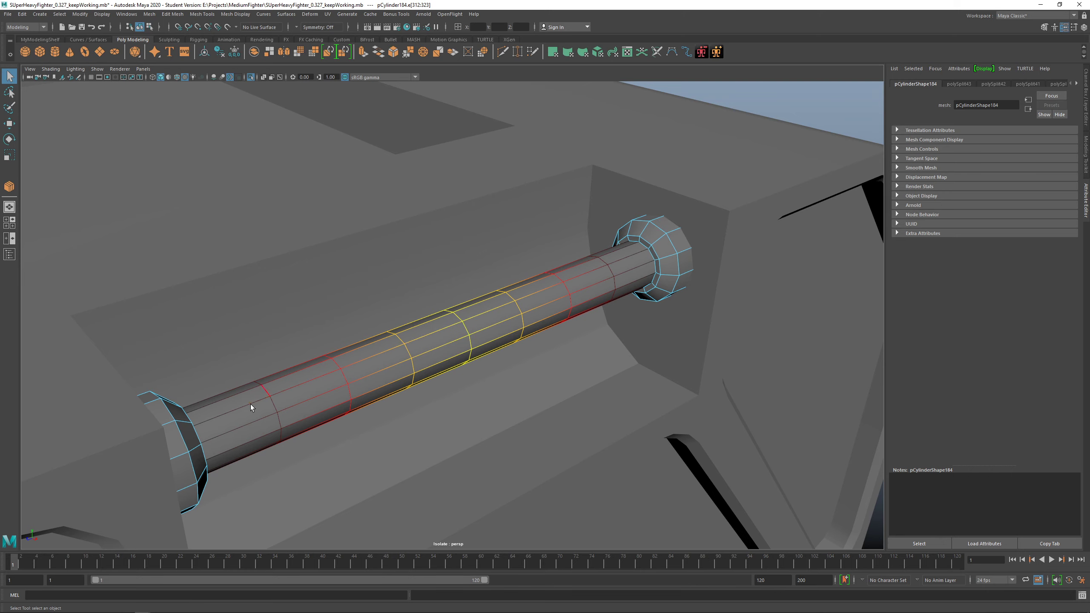
Try scaling the shaft's middle edge loop with soft selection, and undo the scaling.
{"action": "left_click_drag", "start_coordinate": [221, 434], "coordinate": [591, 365], "text": "alt"}
{"action": "key", "text": "r"}
{"action": "key", "text": "ctrl+z"}
{"action": "left_click_drag", "start_coordinate": [470, 368], "coordinate": [481, 417]}
{"action": "key", "text": "ctrl+z"}
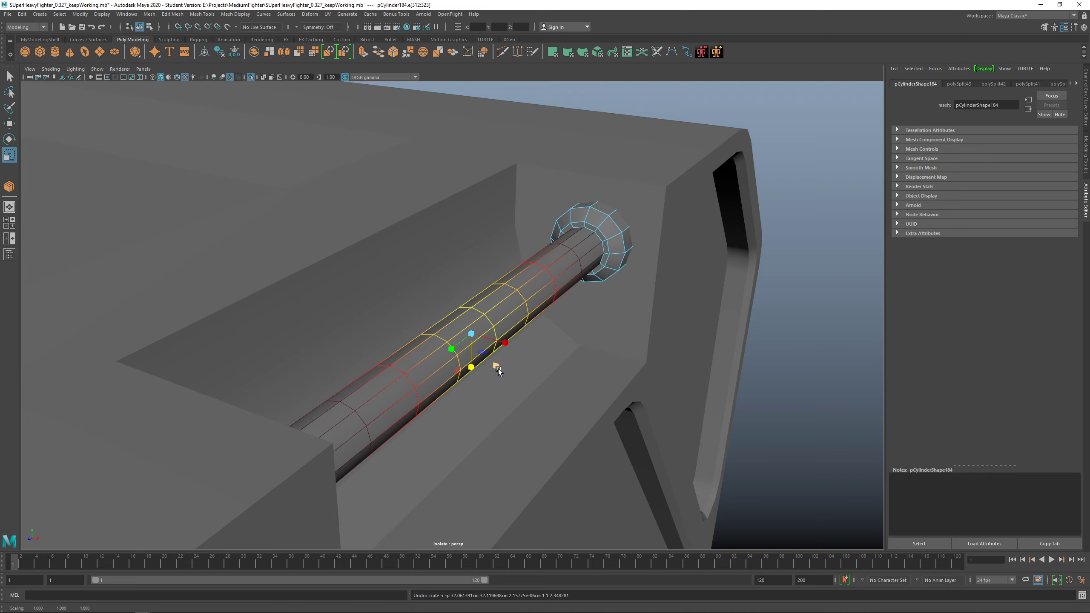
Scale up the shaft's middle edge loop across its thickness with soft selection so the grip bulges between narrow necks.
{"action": "left_click_drag", "start_coordinate": [497, 369], "coordinate": [448, 334]}
{"action": "scroll", "coordinate": [352, 361], "scroll_direction": "down", "scroll_amount": 5}
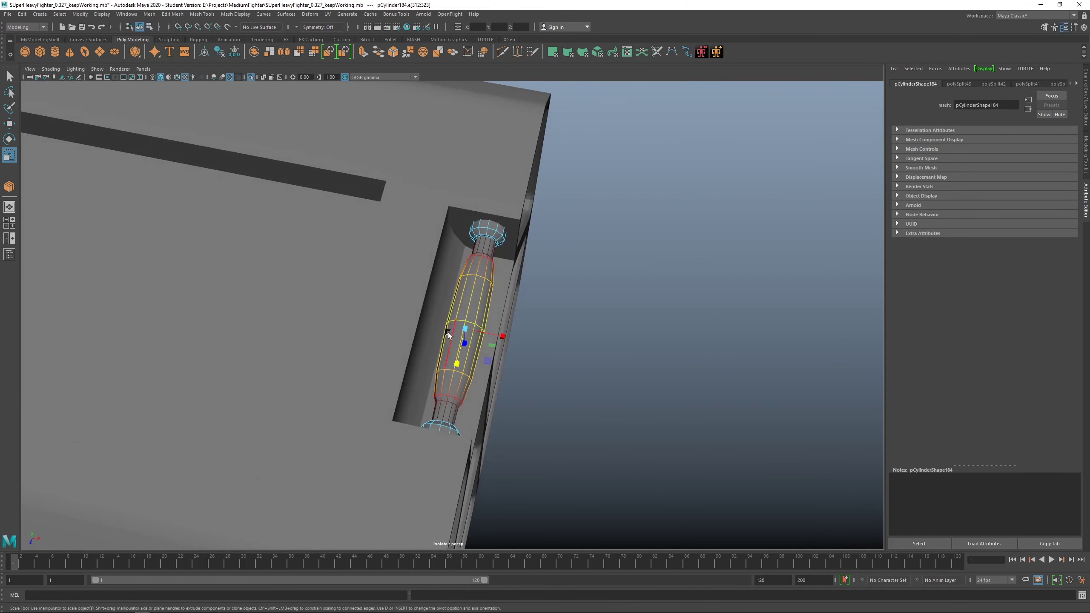
{"action": "left_click", "coordinate": [589, 397]}
{"action": "left_click_drag", "start_coordinate": [588, 396], "coordinate": [452, 336], "text": "alt"}
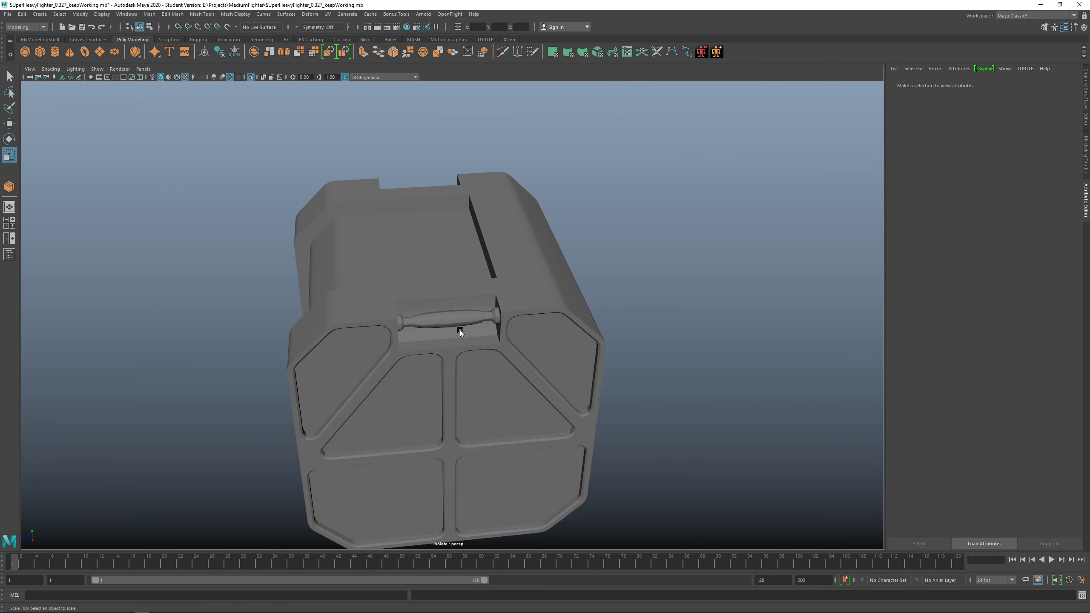
{"action": "right_click_drag", "start_coordinate": [453, 336], "coordinate": [467, 326], "text": "alt"}
Turn off Soft Select and soften the lengthwise edges around the handle's bulging grip section.
{"action": "double_click", "coordinate": [468, 328]}
{"action": "scroll", "coordinate": [469, 328], "scroll_direction": "up", "scroll_amount": 3}
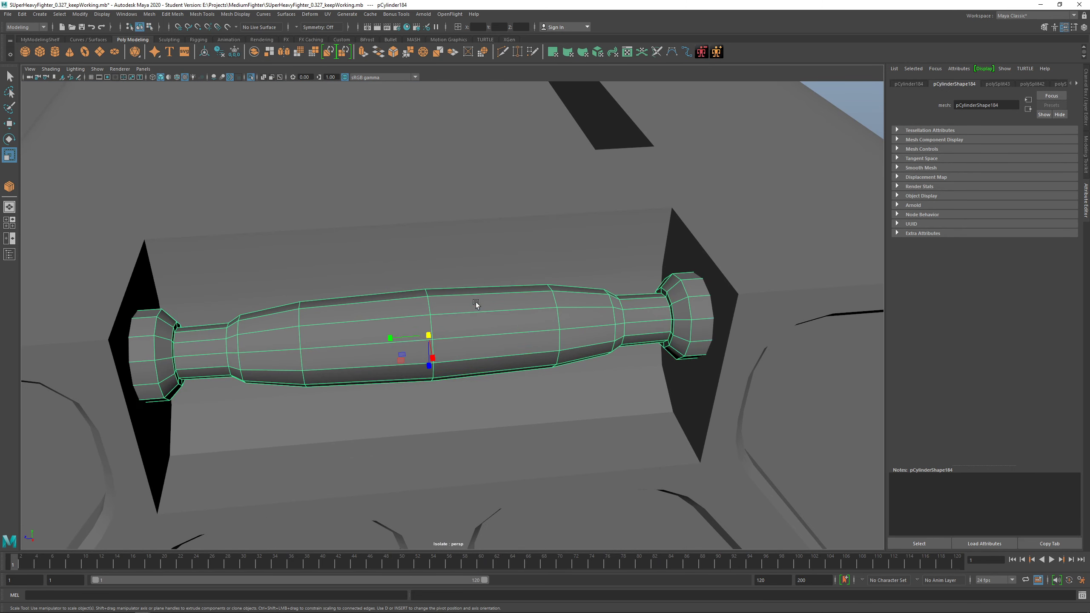
{"action": "key", "text": "q"}
{"action": "left_click", "coordinate": [481, 357]}
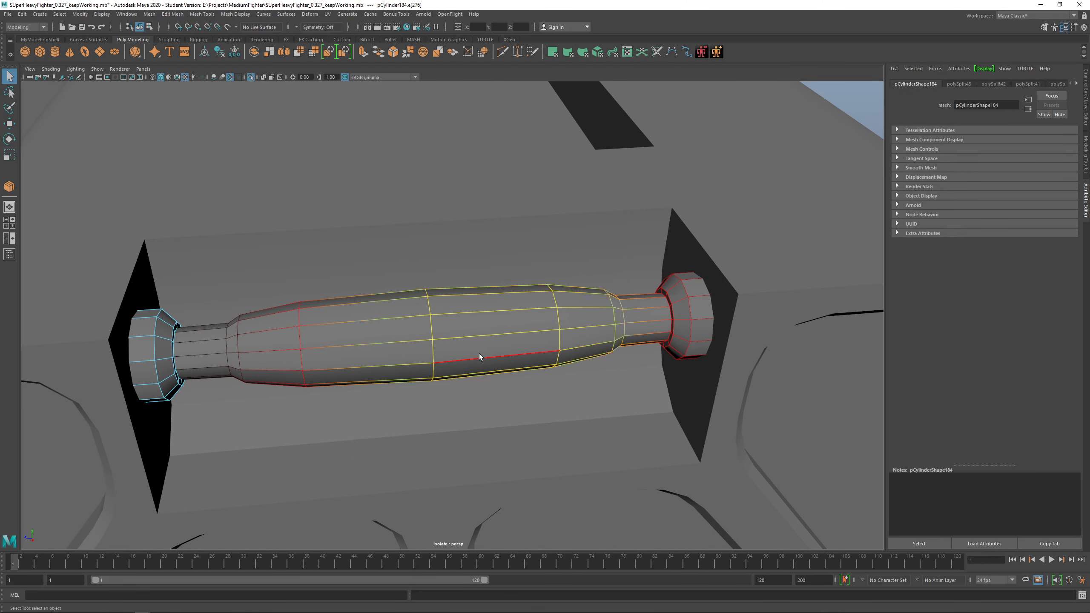
{"action": "key", "text": "b"}
{"action": "double_click", "coordinate": [490, 356], "text": "shift"}
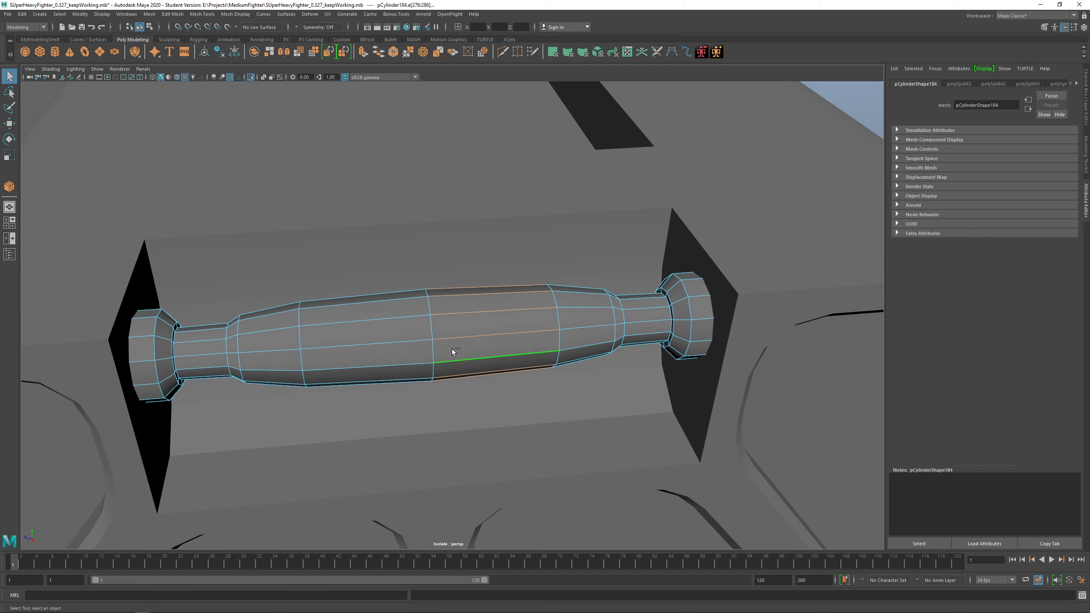
{"action": "left_click_drag", "start_coordinate": [279, 267], "coordinate": [569, 443]}
{"action": "right_click_drag", "start_coordinate": [446, 341], "coordinate": [540, 346], "text": "shift"}
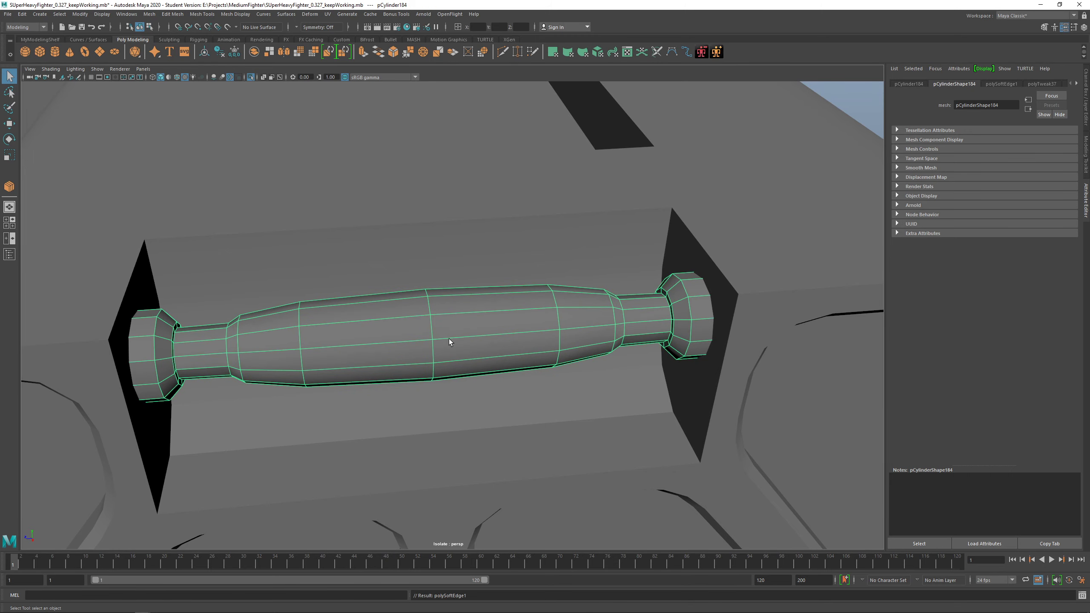
{"action": "scroll", "coordinate": [445, 334], "scroll_direction": "down", "scroll_amount": 5}
{"action": "left_click_drag", "start_coordinate": [467, 364], "coordinate": [498, 356], "text": "alt"}
{"action": "left_click", "coordinate": [752, 239]}
Soften the edges of the whole crate body and return it to object mode.
{"action": "mouse_move", "coordinate": [568, 306]}
{"action": "left_mouse_down", "text": "alt"}
{"action": "mouse_move", "coordinate": [583, 303]}
{"action": "mouse_move", "coordinate": [552, 298]}
{"action": "left_mouse_up", "text": "alt"}
{"action": "left_click", "coordinate": [559, 306]}
{"action": "middle_click_drag", "start_coordinate": [560, 307], "coordinate": [471, 331], "text": "alt"}
{"action": "scroll", "coordinate": [476, 326], "scroll_direction": "up", "scroll_amount": 4}
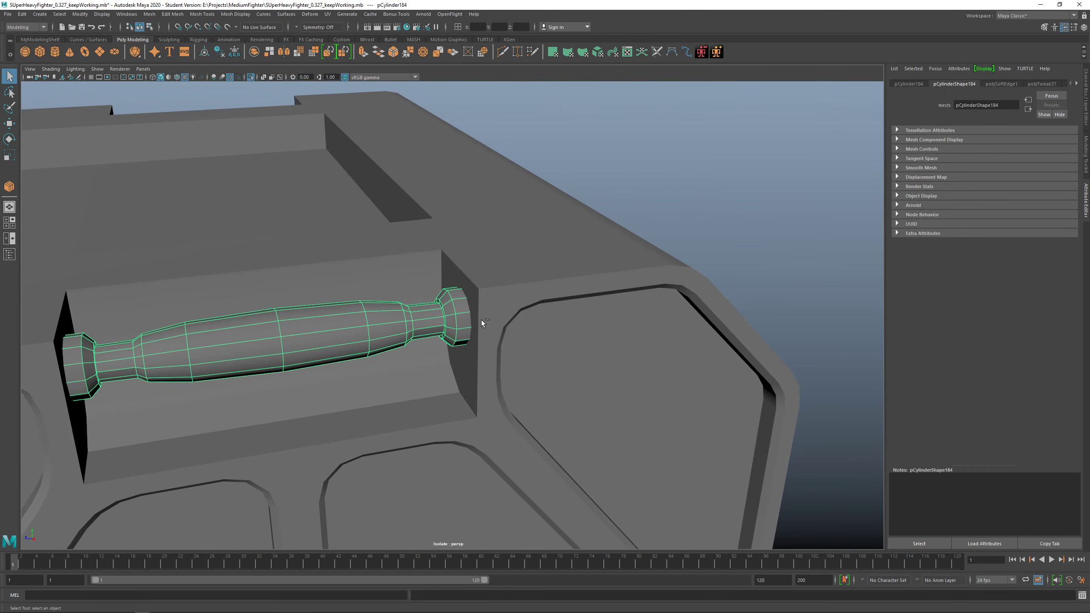
{"action": "left_click", "coordinate": [487, 273]}
{"action": "left_click_drag", "start_coordinate": [484, 276], "coordinate": [504, 286], "text": "alt"}
{"action": "right_click_drag", "start_coordinate": [483, 272], "coordinate": [593, 259]}
{"action": "left_click", "coordinate": [435, 258]}
{"action": "right_click_drag", "start_coordinate": [434, 249], "coordinate": [475, 237]}
{"action": "left_click", "coordinate": [707, 188]}
Harden the border edges of the handle recess's end wall on the crate body.
{"action": "scroll", "coordinate": [526, 344], "scroll_direction": "down", "scroll_amount": 5}
{"action": "left_click_drag", "start_coordinate": [526, 344], "coordinate": [511, 303], "text": "alt"}
{"action": "scroll", "coordinate": [465, 317], "scroll_direction": "up", "scroll_amount": 5}
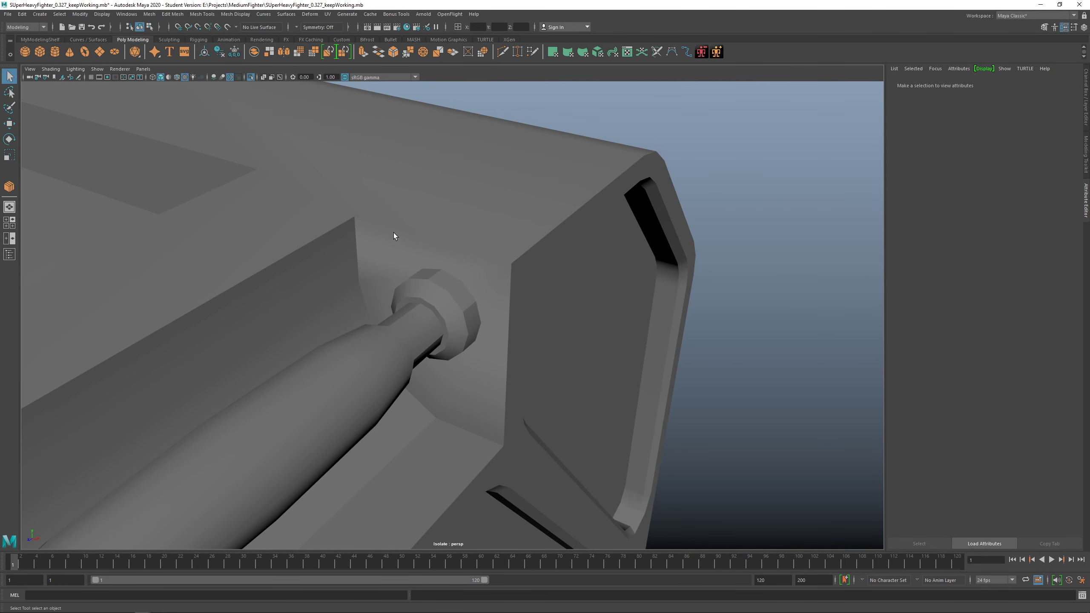
{"action": "left_click", "coordinate": [483, 217]}
{"action": "right_click_drag", "start_coordinate": [381, 234], "coordinate": [392, 205]}
{"action": "left_click", "coordinate": [377, 262]}
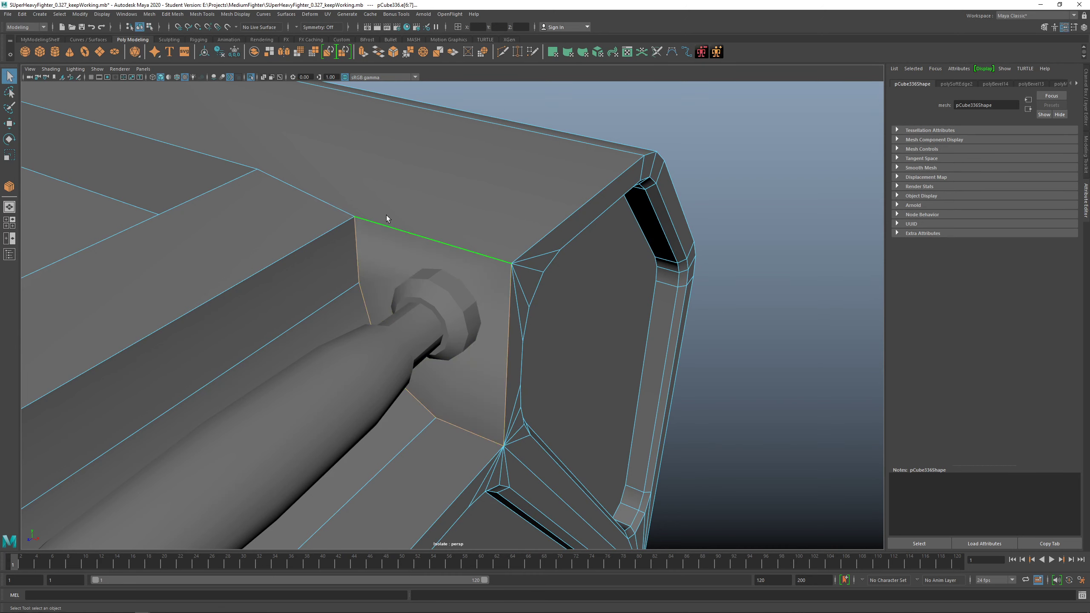
{"action": "left_click", "coordinate": [364, 303], "text": "shift"}
{"action": "left_click", "coordinate": [463, 425], "text": "shift"}
{"action": "right_click_drag", "start_coordinate": [452, 198], "coordinate": [562, 211], "text": "shift"}
{"action": "left_click", "coordinate": [751, 438]}
Isolate the handle bar on its own in the viewport.
{"action": "right_click_drag", "start_coordinate": [751, 438], "coordinate": [499, 415], "text": "alt"}
{"action": "left_click_drag", "start_coordinate": [499, 416], "coordinate": [487, 307], "text": "alt"}
{"action": "left_click", "coordinate": [532, 303]}
{"action": "scroll", "coordinate": [463, 336], "scroll_direction": "up", "scroll_amount": 3}
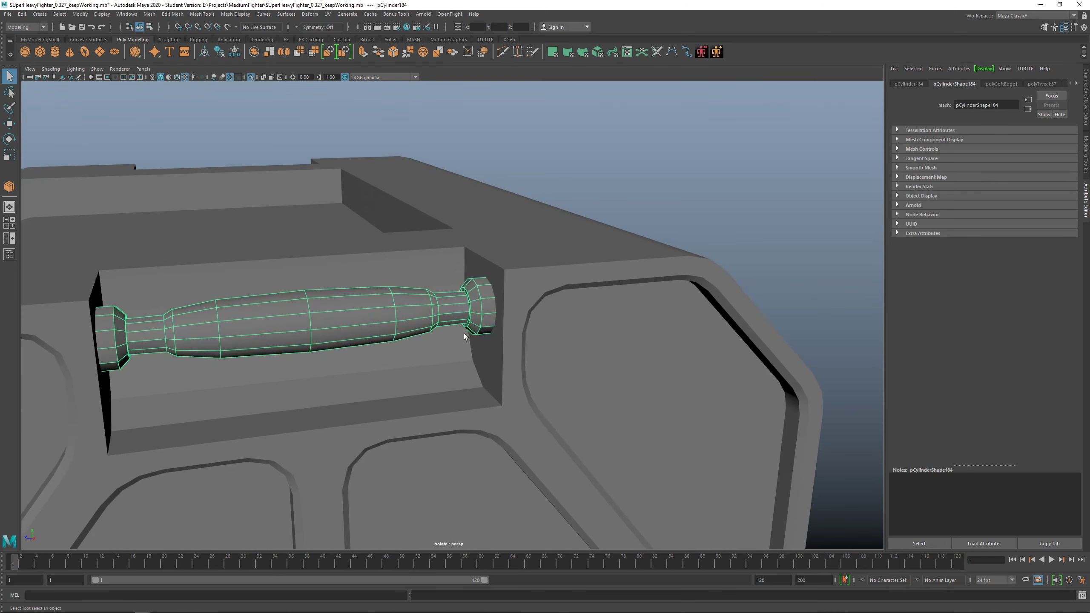
{"action": "key", "text": "ctrl+1"}
{"action": "key", "text": "ctrl+1"}
{"action": "scroll", "coordinate": [518, 341], "scroll_direction": "up", "scroll_amount": 3}
{"action": "left_click", "coordinate": [563, 334]}
{"action": "left_click_drag", "start_coordinate": [562, 334], "coordinate": [467, 295], "text": "alt"}
Soften the edges running around the handle's end collars and return to object mode.
{"action": "left_click", "coordinate": [459, 229]}
{"action": "right_click_drag", "start_coordinate": [460, 228], "coordinate": [447, 207]}
{"action": "left_click", "coordinate": [447, 208]}
{"action": "double_click", "coordinate": [450, 234], "text": "shift"}
{"action": "middle_click_drag", "start_coordinate": [450, 235], "coordinate": [524, 265], "text": "alt"}
{"action": "double_click", "coordinate": [236, 250], "text": "shift"}
{"action": "left_click", "coordinate": [295, 257]}
{"action": "right_click_drag", "start_coordinate": [749, 237], "coordinate": [812, 198]}
{"action": "left_click", "coordinate": [768, 187]}
{"action": "right_click_drag", "start_coordinate": [763, 244], "coordinate": [645, 260], "text": "alt"}
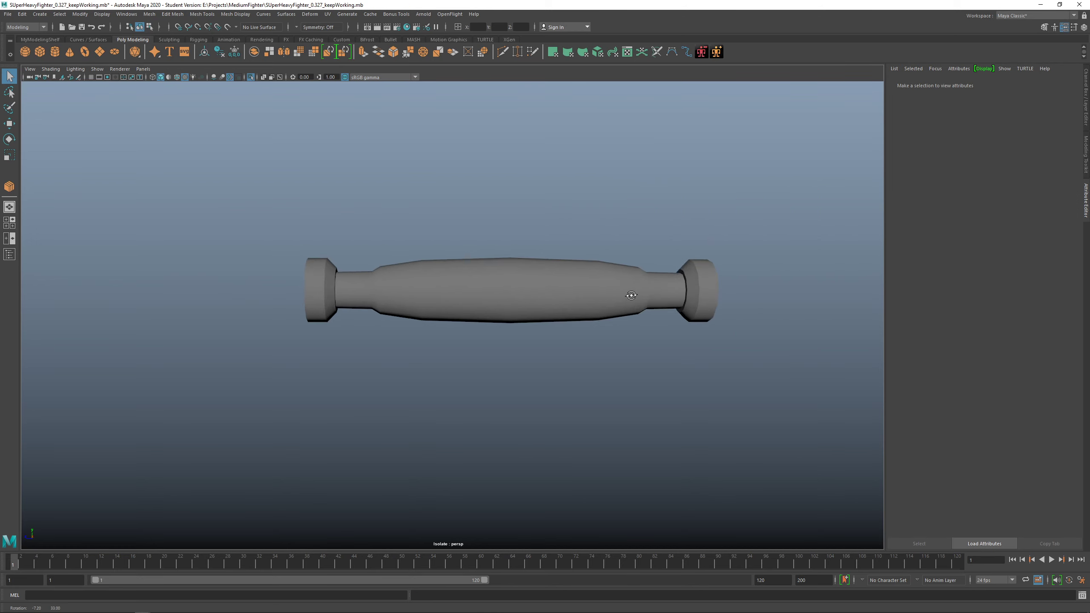
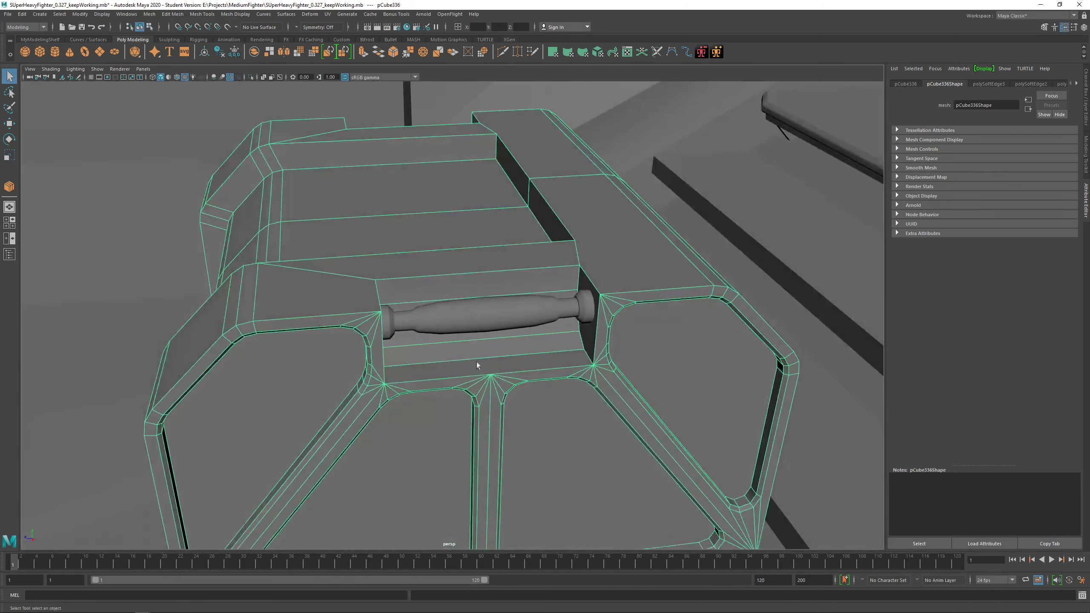
Isolate the crate body together with its handle from the rest of the scene.
{"action": "left_click", "coordinate": [452, 320]}
{"action": "scroll", "coordinate": [452, 386], "scroll_direction": "down", "scroll_amount": 2}
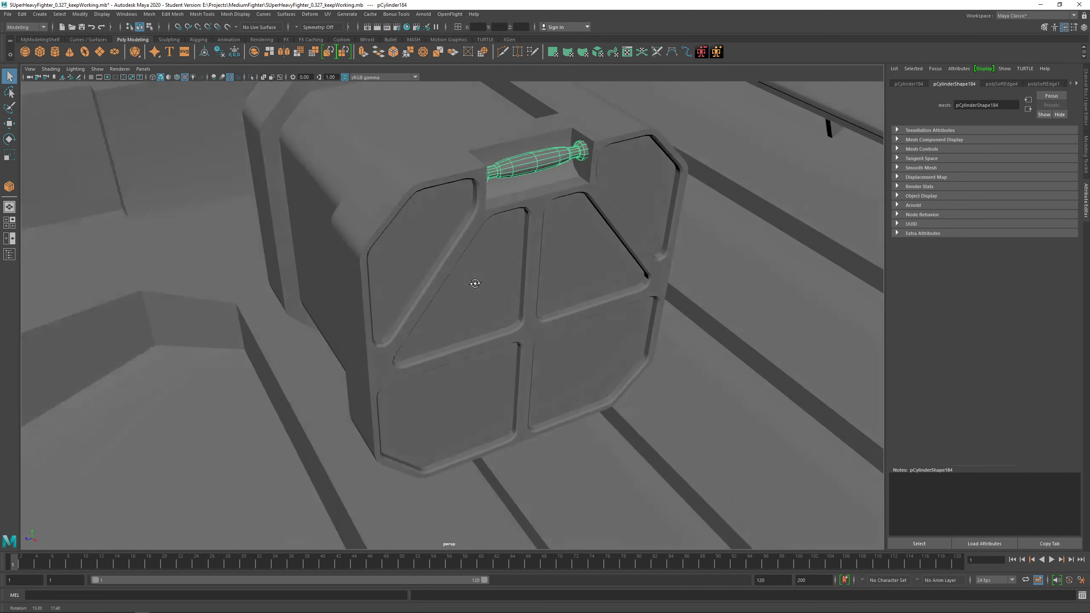
{"action": "left_click", "coordinate": [391, 309]}
{"action": "mouse_move", "coordinate": [392, 309]}
{"action": "left_mouse_down", "text": "alt"}
{"action": "mouse_move", "coordinate": [365, 276]}
{"action": "mouse_move", "coordinate": [423, 256]}
{"action": "mouse_move", "coordinate": [367, 287]}
{"action": "left_mouse_up", "text": "alt"}
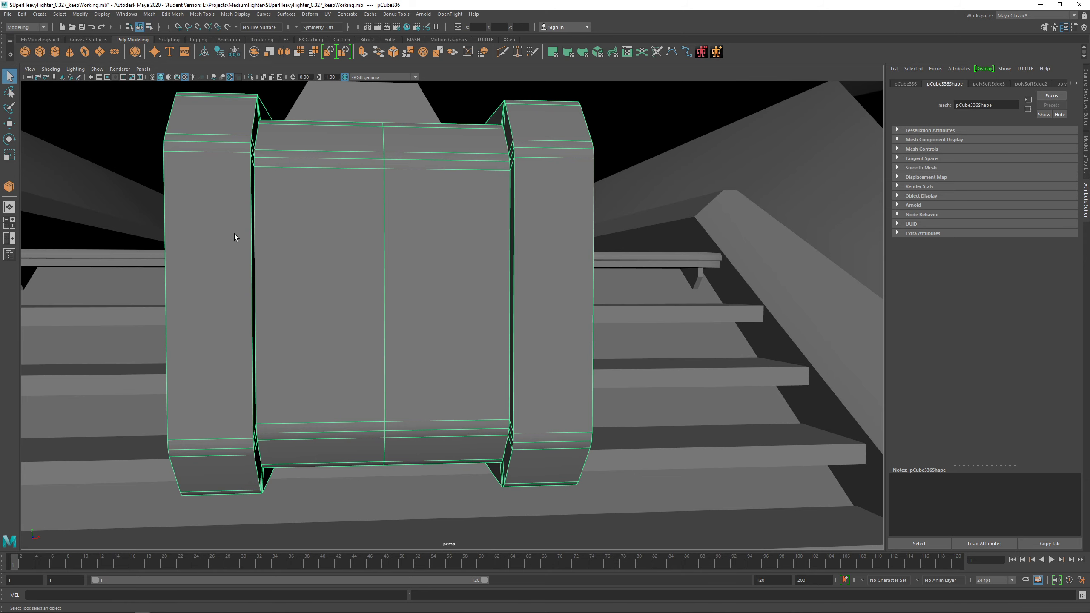
{"action": "scroll", "coordinate": [457, 299], "scroll_direction": "down", "scroll_amount": 2}
{"action": "left_click_drag", "start_coordinate": [456, 299], "coordinate": [421, 309], "text": "alt"}
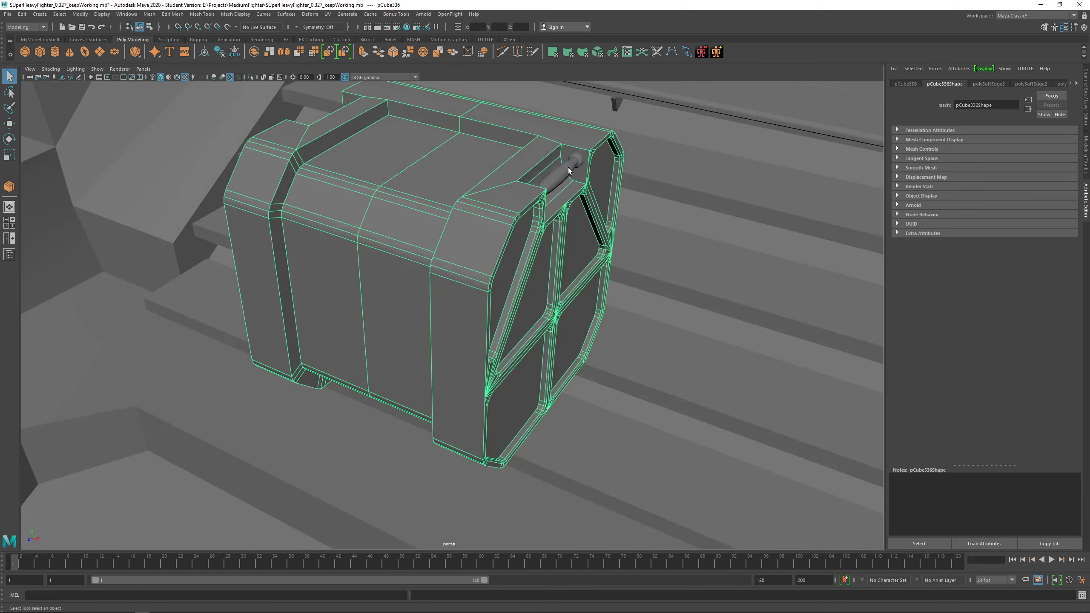
{"action": "left_click", "coordinate": [567, 167], "text": "shift"}
{"action": "key", "text": "ctrl+1"}
{"action": "left_click", "coordinate": [688, 311]}
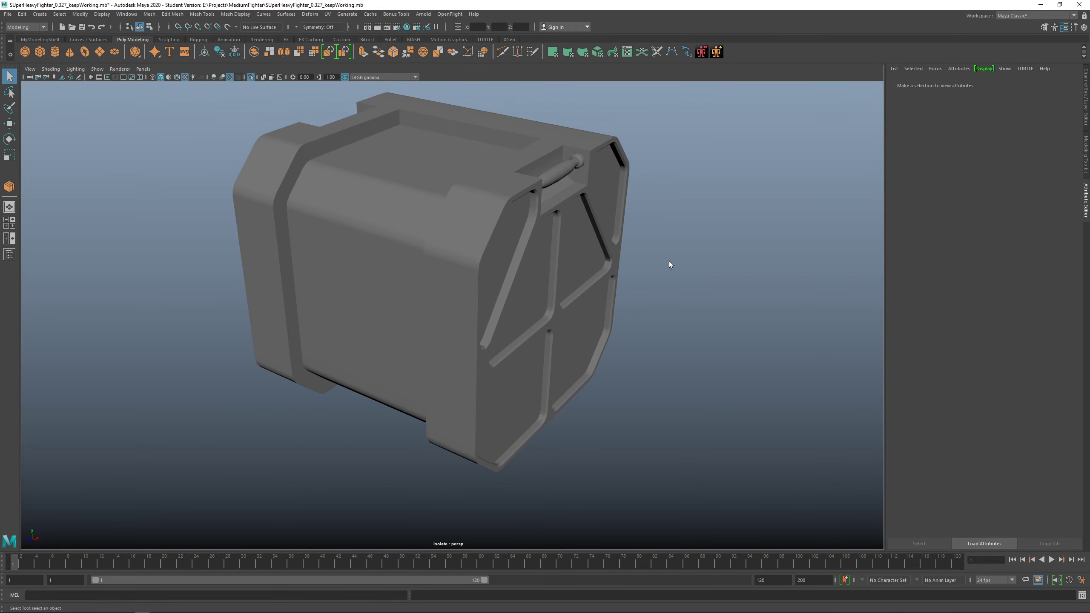
Create a polygon cylinder, enlarge it, and rotate it -90 degrees about X to face the crate's long side.
{"action": "right_click", "coordinate": [669, 225], "text": "shift"}
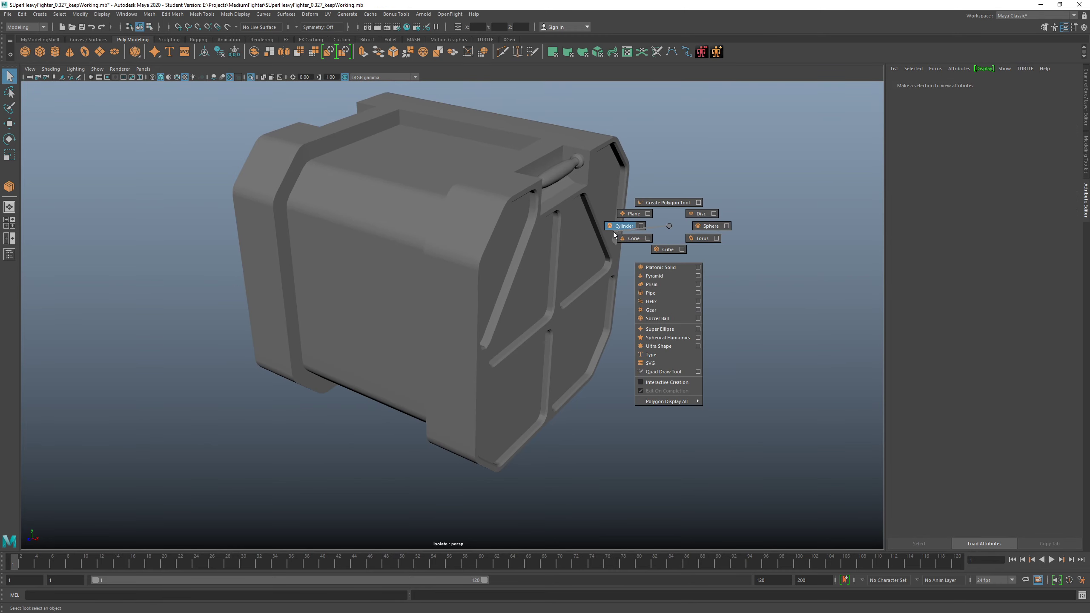
{"action": "right_click_drag", "start_coordinate": [617, 229], "coordinate": [617, 228], "text": "shift"}
{"action": "scroll", "coordinate": [481, 318], "scroll_direction": "down", "scroll_amount": 4}
{"action": "left_click_drag", "start_coordinate": [492, 318], "coordinate": [479, 317], "text": "alt"}
{"action": "scroll", "coordinate": [482, 319], "scroll_direction": "up", "scroll_amount": 4}
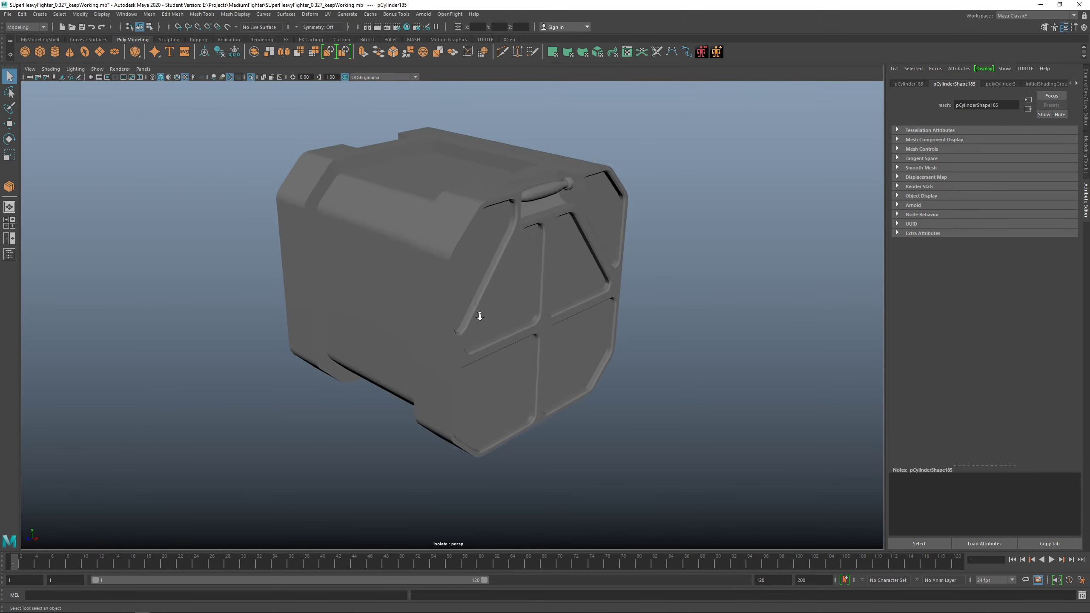
{"action": "key", "text": "r"}
{"action": "mouse_move", "coordinate": [444, 263]}
{"action": "left_mouse_down"}
{"action": "mouse_move", "coordinate": [486, 274]}
{"action": "mouse_move", "coordinate": [263, 369]}
{"action": "mouse_move", "coordinate": [303, 317]}
{"action": "mouse_move", "coordinate": [335, 300]}
{"action": "left_mouse_up"}
{"action": "key", "text": "w"}
{"action": "key", "text": "e"}
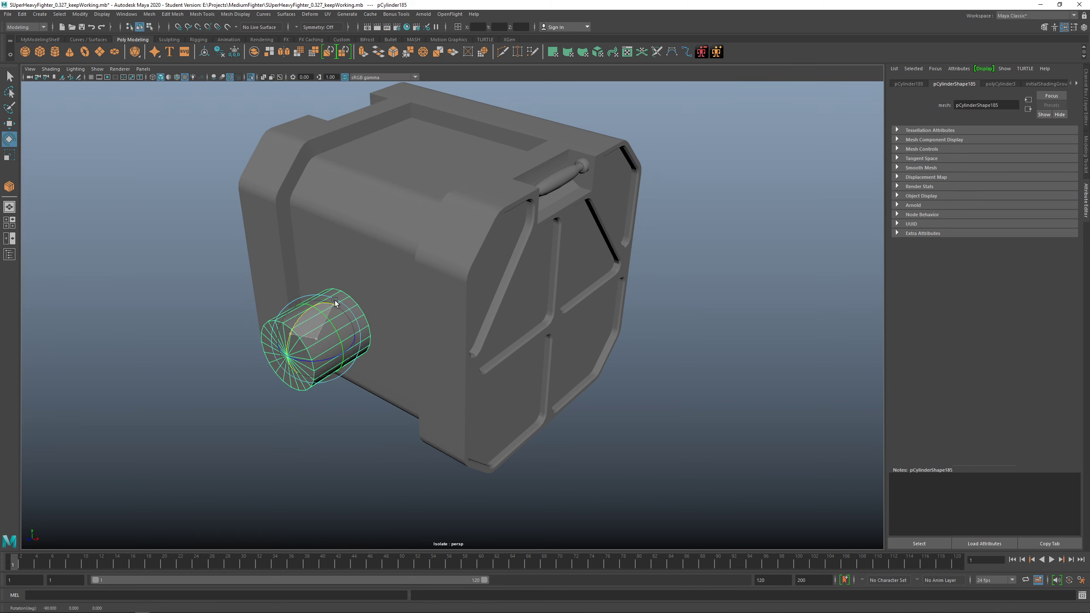
Size and position the cylinder in wireframe so it penetrates the middle of the crate's side panel.
{"action": "left_click_drag", "start_coordinate": [385, 338], "coordinate": [541, 344], "text": "alt"}
{"action": "key", "text": "r"}
{"action": "key", "text": "w"}
{"action": "key", "text": "4"}
{"action": "right_click_drag", "start_coordinate": [541, 344], "coordinate": [550, 344], "text": "alt"}
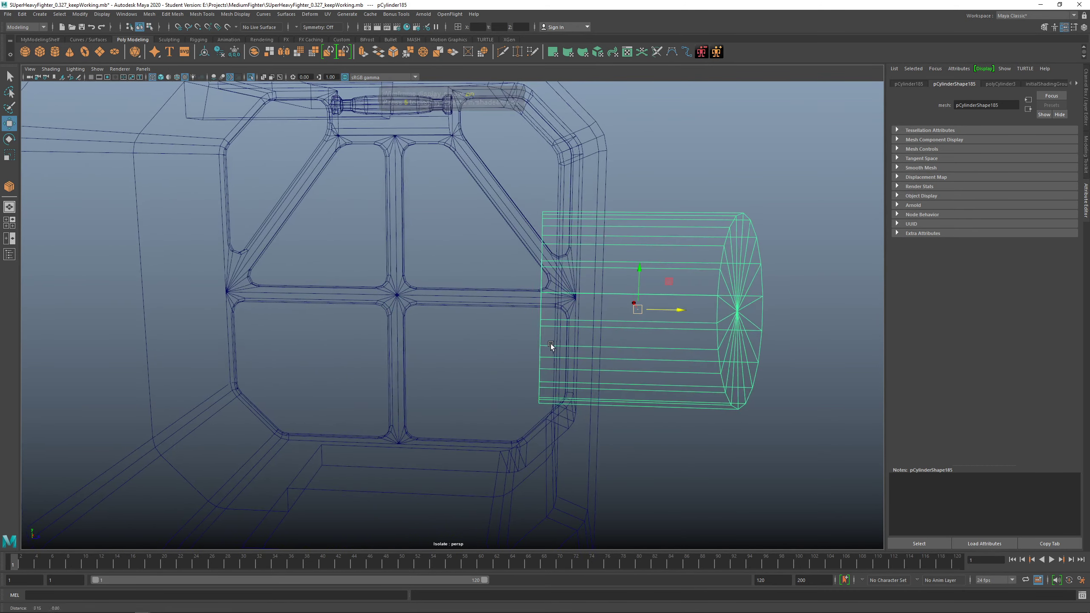
{"action": "left_click_drag", "start_coordinate": [550, 344], "coordinate": [439, 347], "text": "alt"}
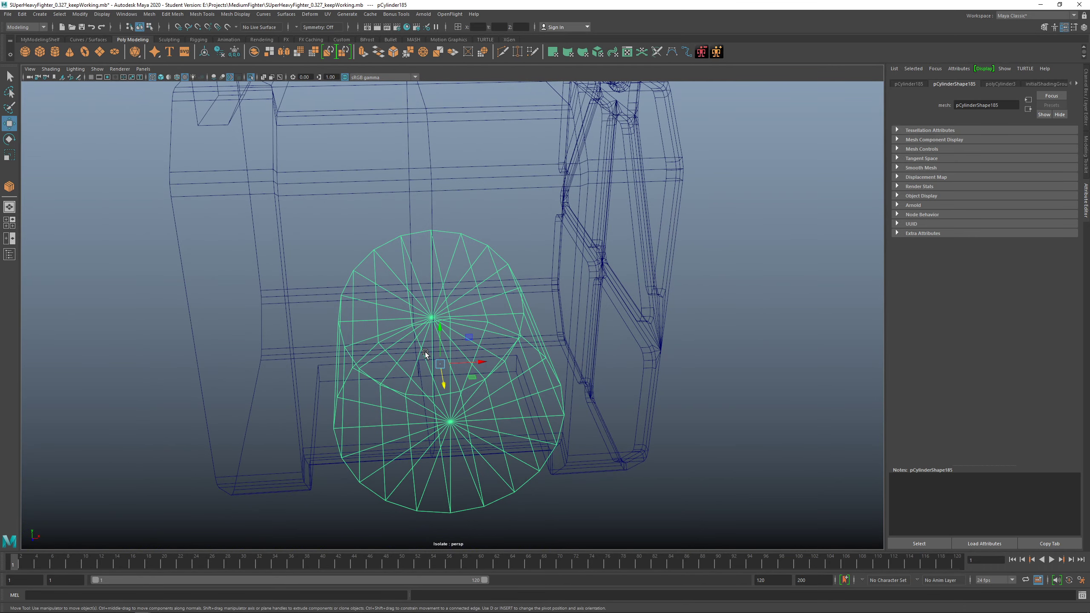
Restore shaded display and show the crate together with the cylinder.
{"action": "key", "text": "5"}
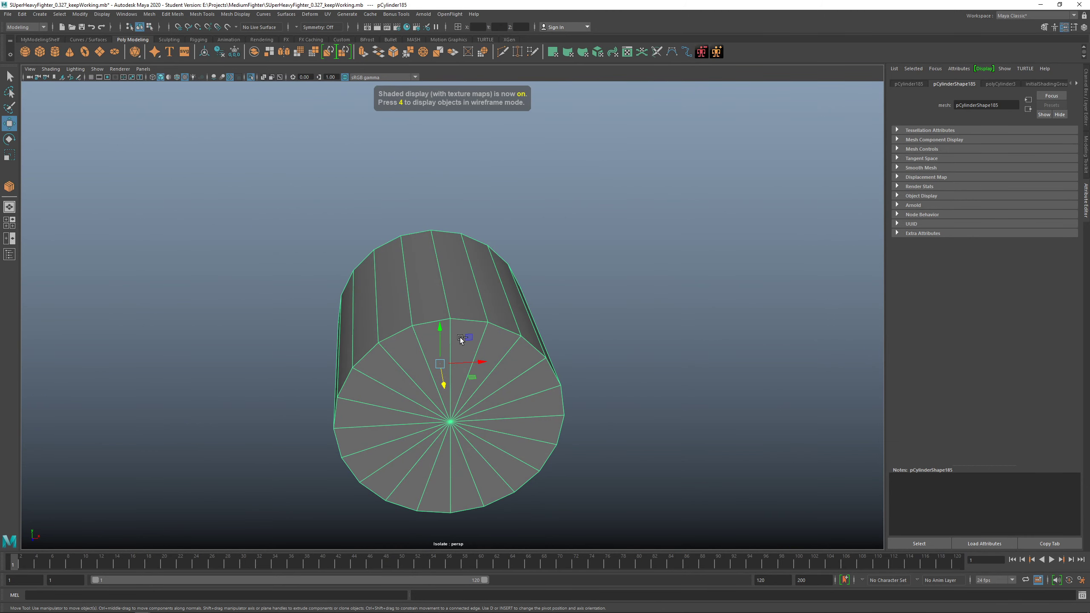
{"action": "key", "text": "ctrl+1"}
{"action": "left_click", "coordinate": [519, 227]}
{"action": "key", "text": "ctrl+1"}
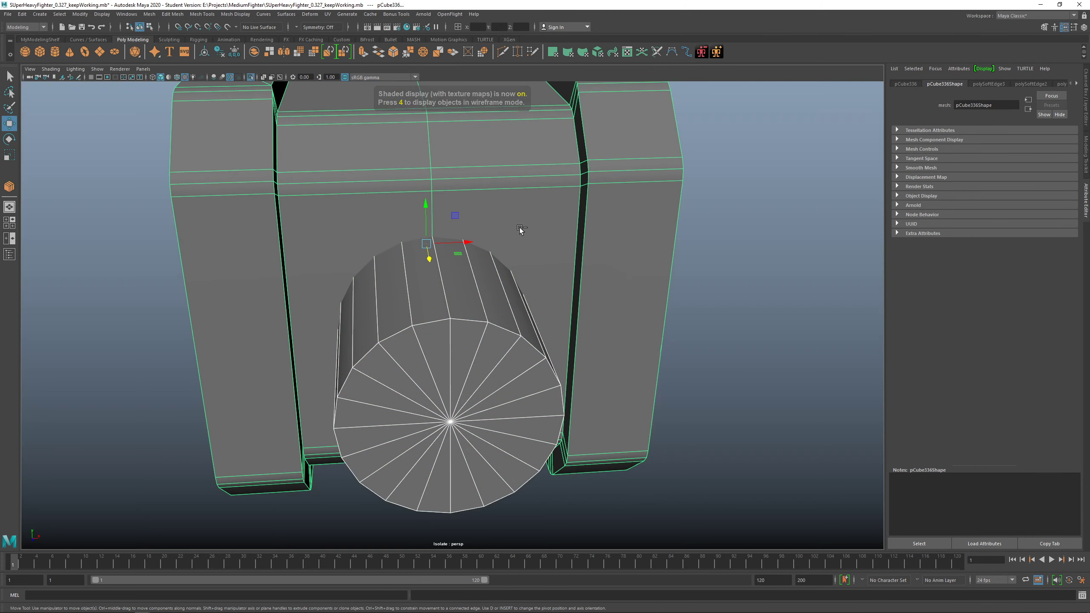
Examine from several angles how the cylinder intersects the crate's side panel.
{"action": "left_click_drag", "start_coordinate": [519, 227], "coordinate": [504, 328], "text": "alt"}
{"action": "key", "text": "q"}
{"action": "left_click", "coordinate": [521, 285]}
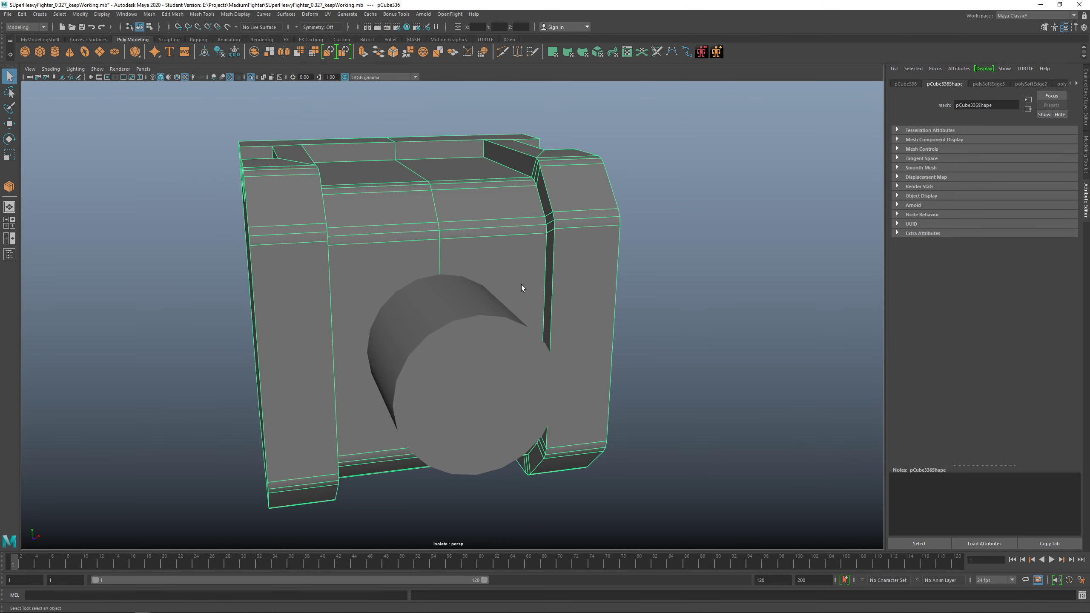
{"action": "left_click_drag", "start_coordinate": [520, 287], "coordinate": [528, 275], "text": "alt"}
{"action": "left_click", "coordinate": [516, 310]}
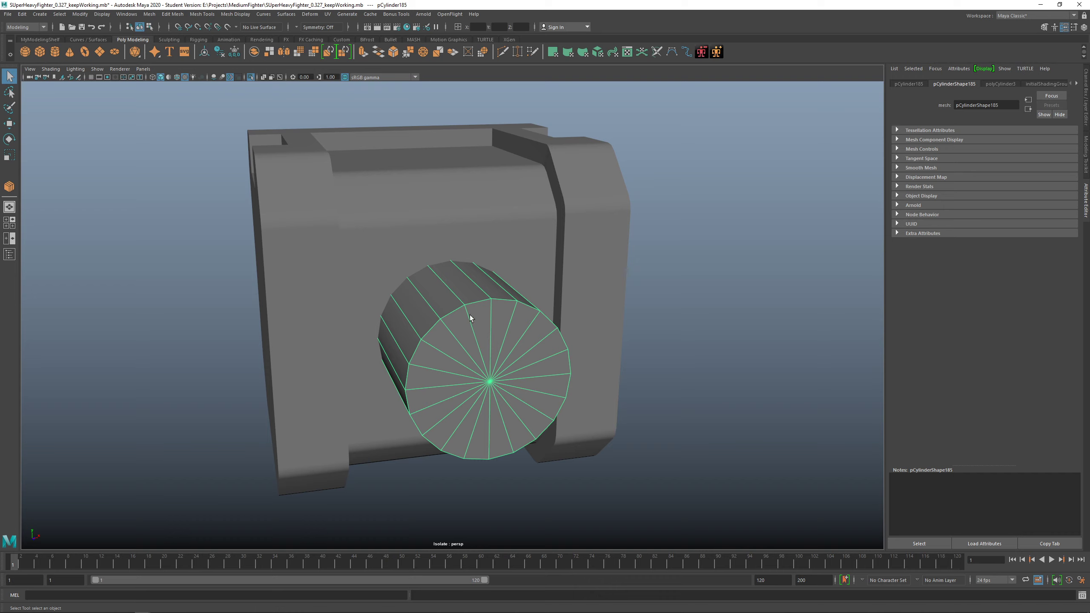
{"action": "left_click", "coordinate": [444, 256]}
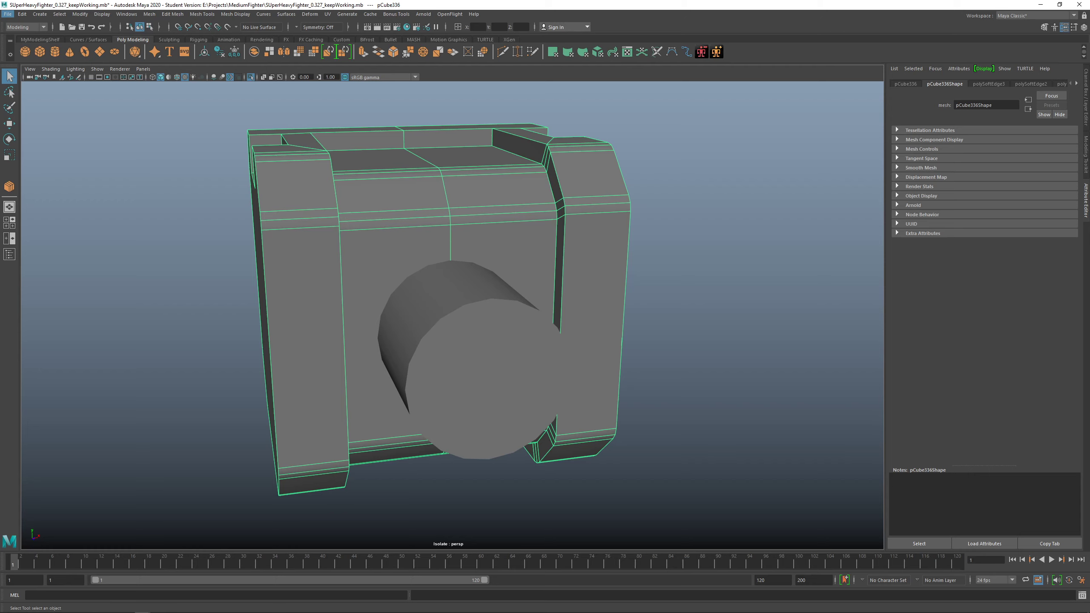
{"action": "left_click_drag", "start_coordinate": [482, 381], "coordinate": [505, 378], "text": "alt"}
{"action": "left_click", "coordinate": [500, 351]}
{"action": "left_click_drag", "start_coordinate": [454, 350], "coordinate": [459, 324], "text": "alt"}
{"action": "left_click", "coordinate": [500, 265]}
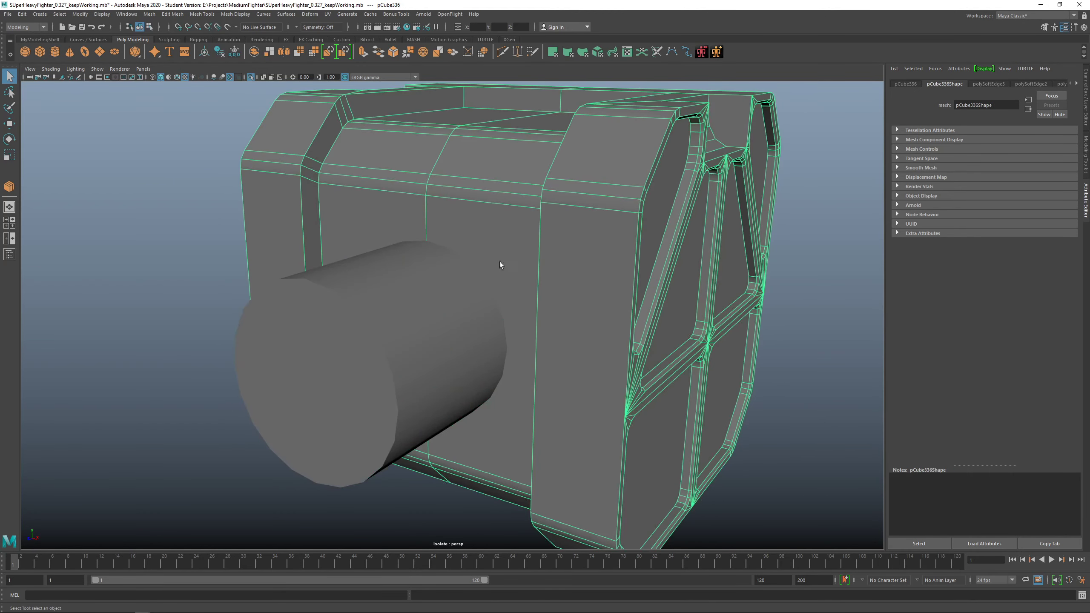
Subtract the cylinder from the crate body with a Boolean Difference to cut a circular recess in the side panel.
{"action": "left_click", "coordinate": [401, 317]}
{"action": "left_click", "coordinate": [487, 204]}
{"action": "left_click", "coordinate": [438, 314]}
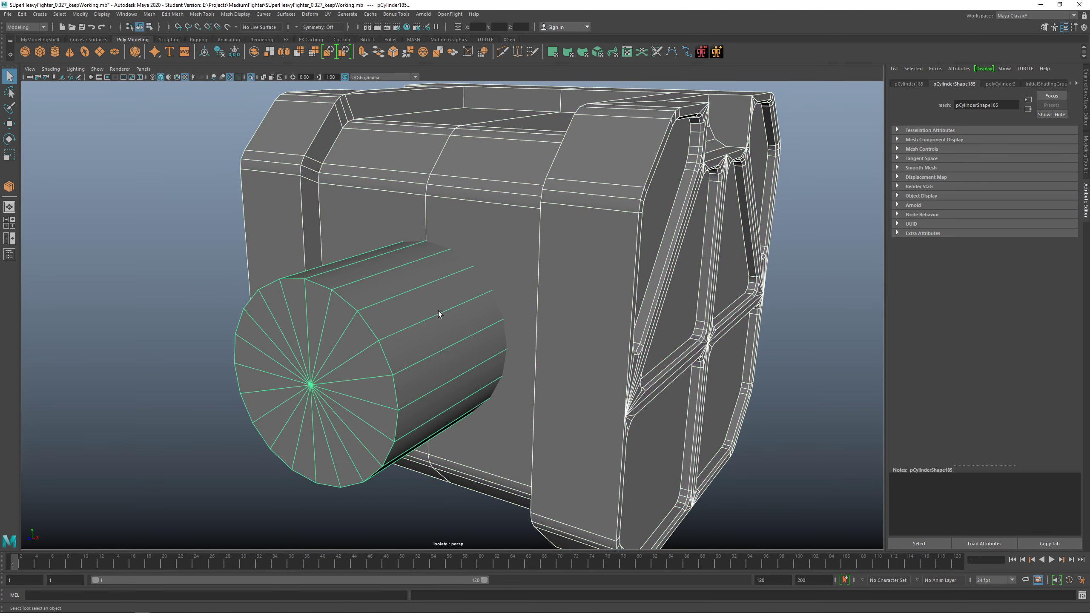
{"action": "right_click", "coordinate": [365, 268], "text": "shift"}
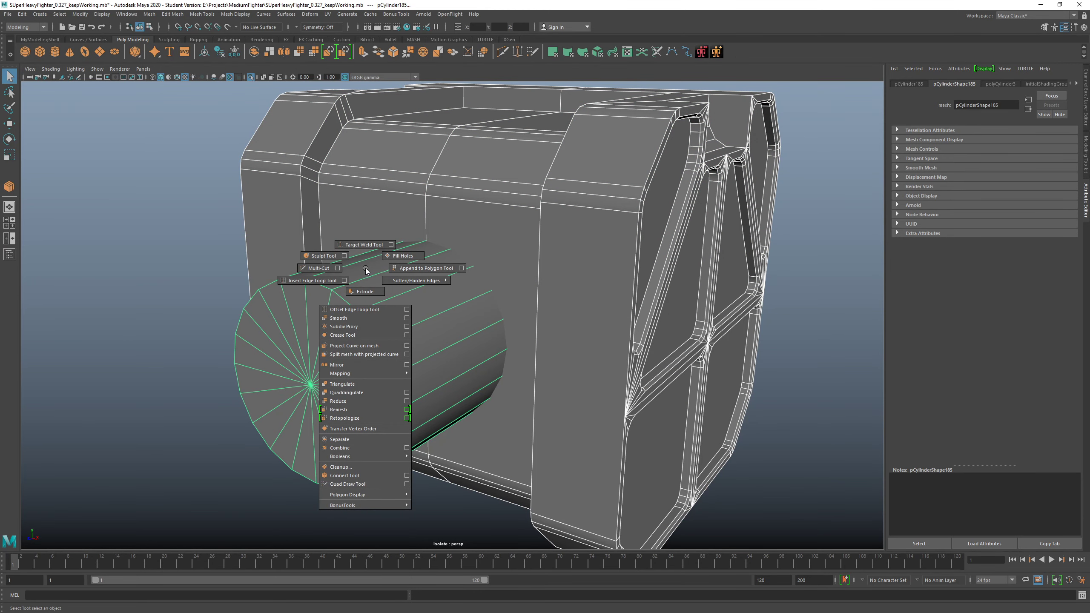
{"action": "mouse_move", "coordinate": [343, 456]}
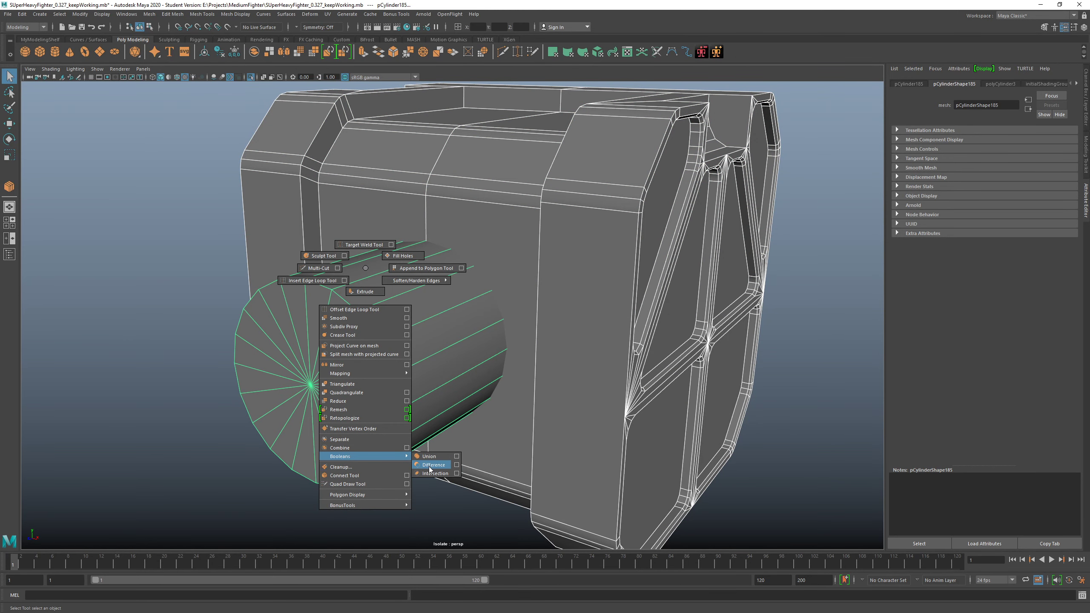
{"action": "left_click", "coordinate": [429, 467]}
{"action": "left_click_drag", "start_coordinate": [470, 453], "coordinate": [683, 445], "text": "alt"}
{"action": "left_click", "coordinate": [682, 444]}
{"action": "right_click_drag", "start_coordinate": [683, 445], "coordinate": [578, 459], "text": "alt"}
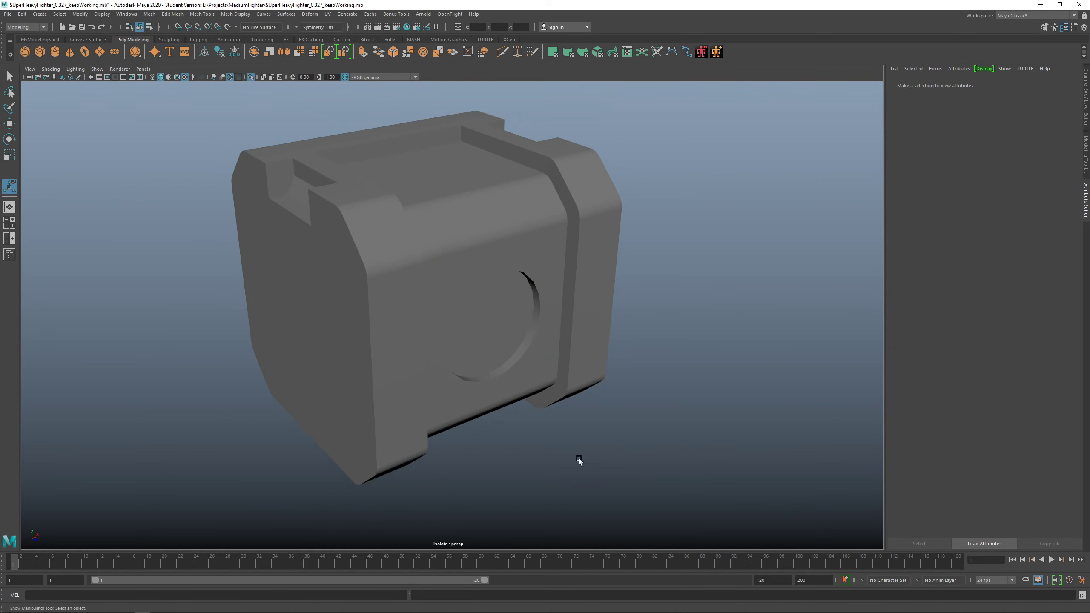
Examine the topology of the circular recess and the two large faces surrounding it on the crate's side panel.
{"action": "left_click_drag", "start_coordinate": [579, 458], "coordinate": [525, 417], "text": "alt"}
{"action": "left_click", "coordinate": [536, 351]}
{"action": "right_click_drag", "start_coordinate": [536, 351], "coordinate": [590, 281], "text": "alt"}
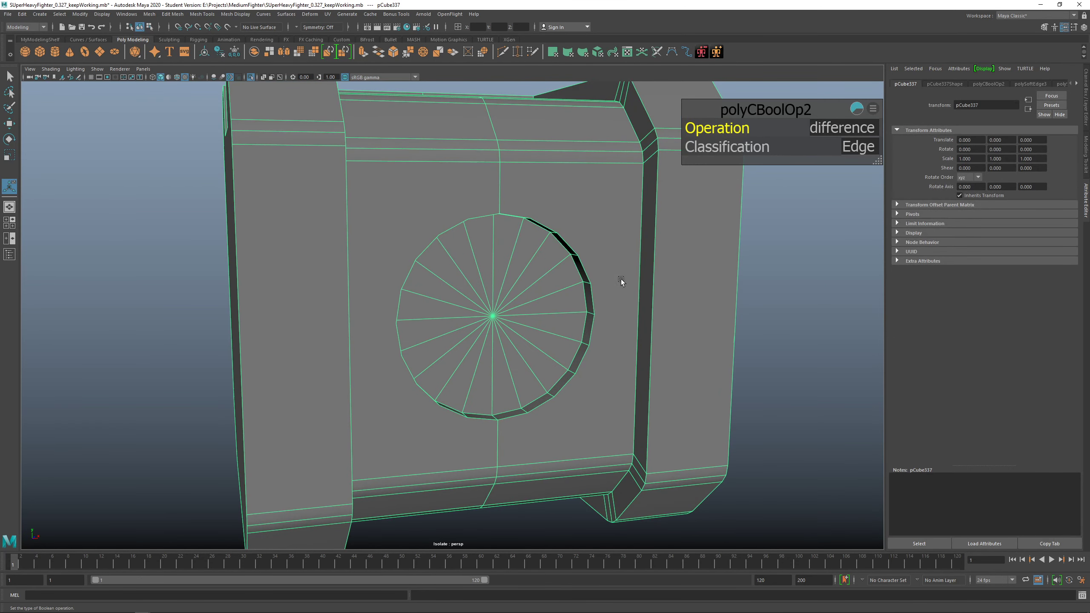
{"action": "right_click_drag", "start_coordinate": [422, 226], "coordinate": [421, 250]}
{"action": "key", "text": "q"}
{"action": "left_click", "coordinate": [417, 228]}
{"action": "left_click", "coordinate": [578, 203], "text": "shift"}
{"action": "left_click_drag", "start_coordinate": [578, 203], "coordinate": [451, 230], "text": "alt"}
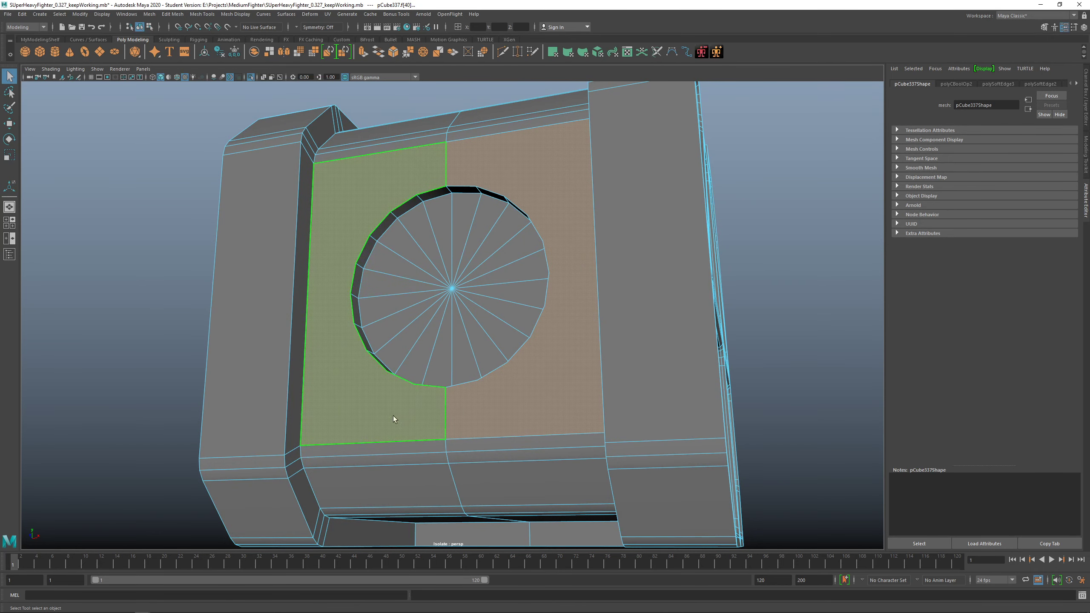
{"action": "left_click_drag", "start_coordinate": [470, 361], "coordinate": [492, 376], "text": "alt"}
{"action": "right_click_drag", "start_coordinate": [450, 279], "coordinate": [490, 262]}
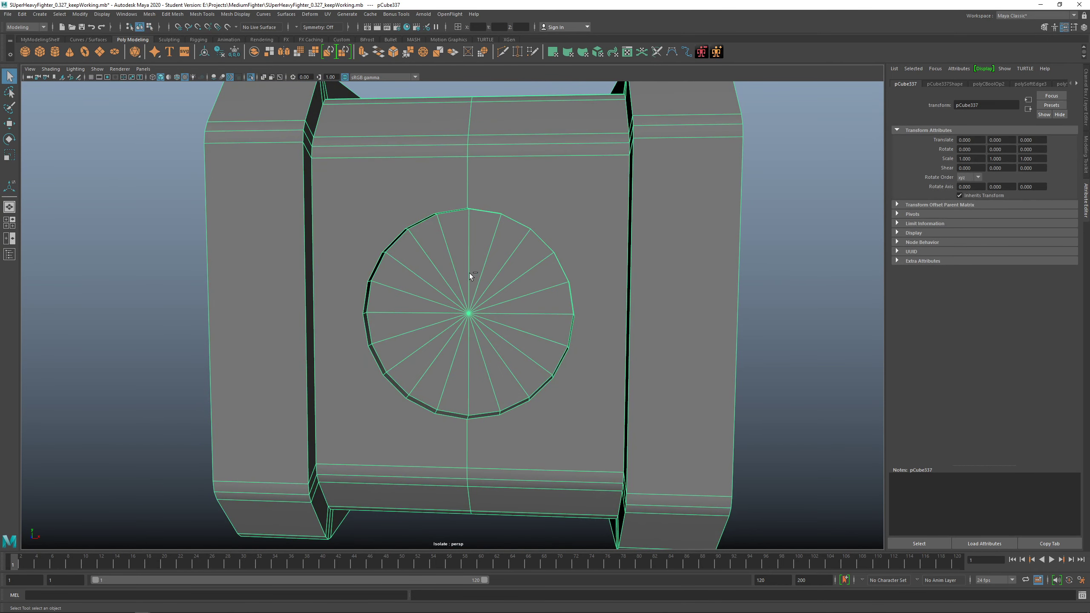
Undo the Boolean Difference so the crate body and the cylinder are separate objects again.
{"action": "key", "text": "ctrl+z"}
{"action": "key", "text": "ctrl+z"}
{"action": "key", "text": "ctrl+z"}
{"action": "key", "text": "ctrl+z"}
{"action": "key", "text": "ctrl+z"}
{"action": "key", "text": "ctrl+z"}
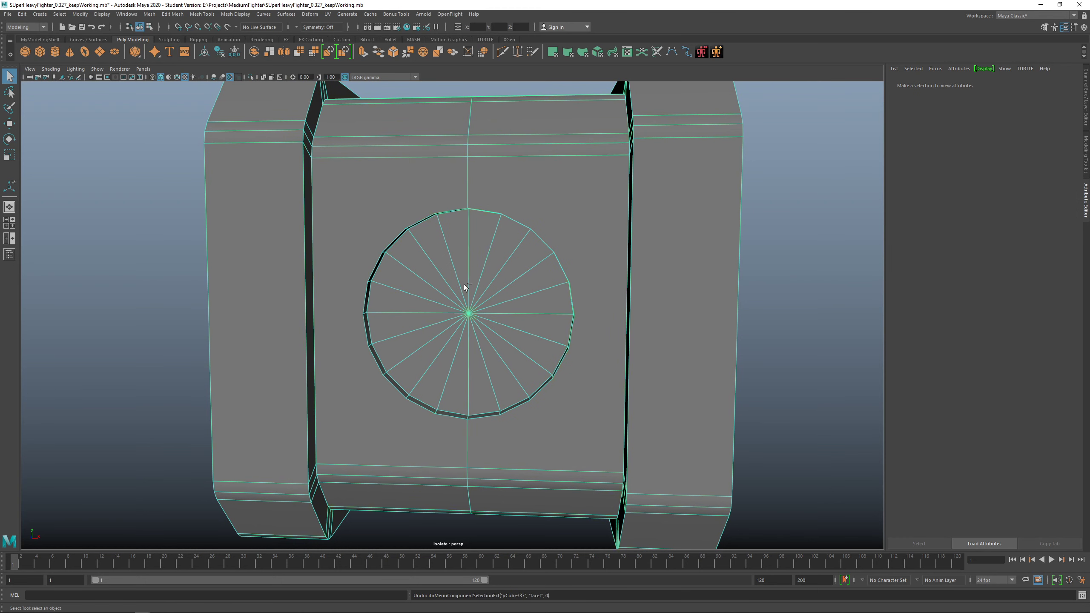
{"action": "key", "text": "ctrl+z"}
{"action": "key", "text": "ctrl+z"}
{"action": "key", "text": "ctrl+z"}
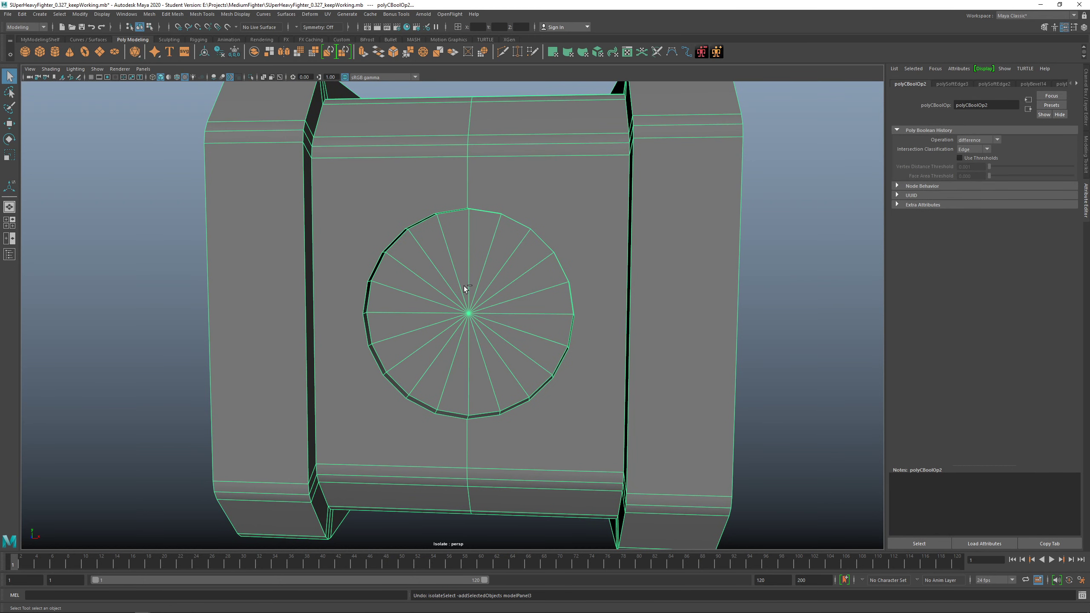
{"action": "key", "text": "ctrl+z"}
{"action": "key", "text": "ctrl+z"}
{"action": "key", "text": "ctrl+z"}
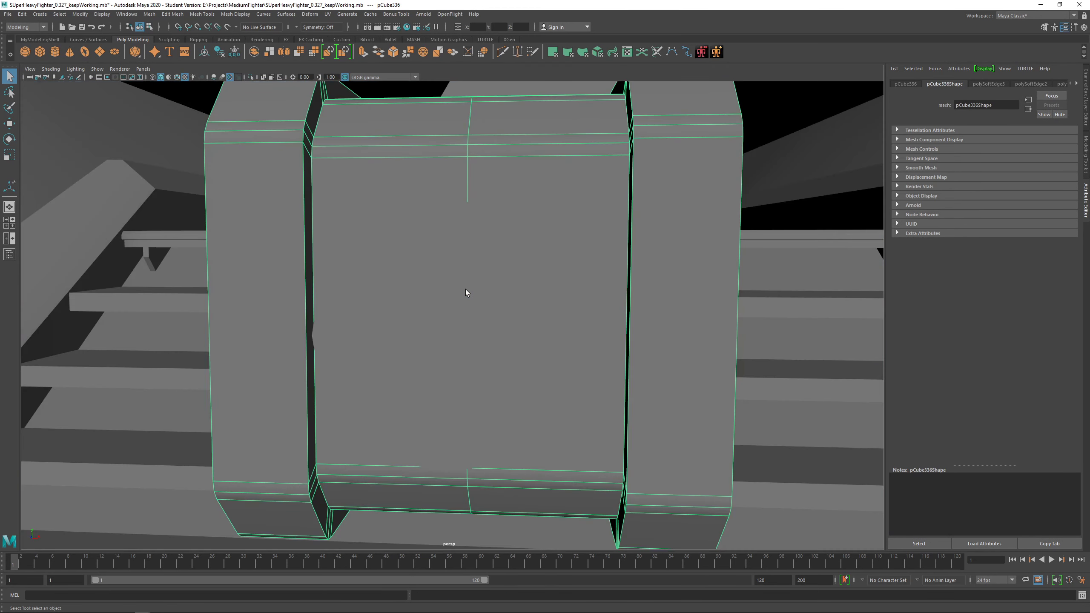
Select only the crate body and isolate it in the viewport, facing the side panel.
{"action": "left_click", "coordinate": [482, 276]}
{"action": "left_click_drag", "start_coordinate": [482, 277], "coordinate": [567, 328], "text": "alt"}
{"action": "middle_click_drag", "start_coordinate": [567, 329], "coordinate": [538, 322], "text": "alt"}
{"action": "left_click", "coordinate": [359, 230]}
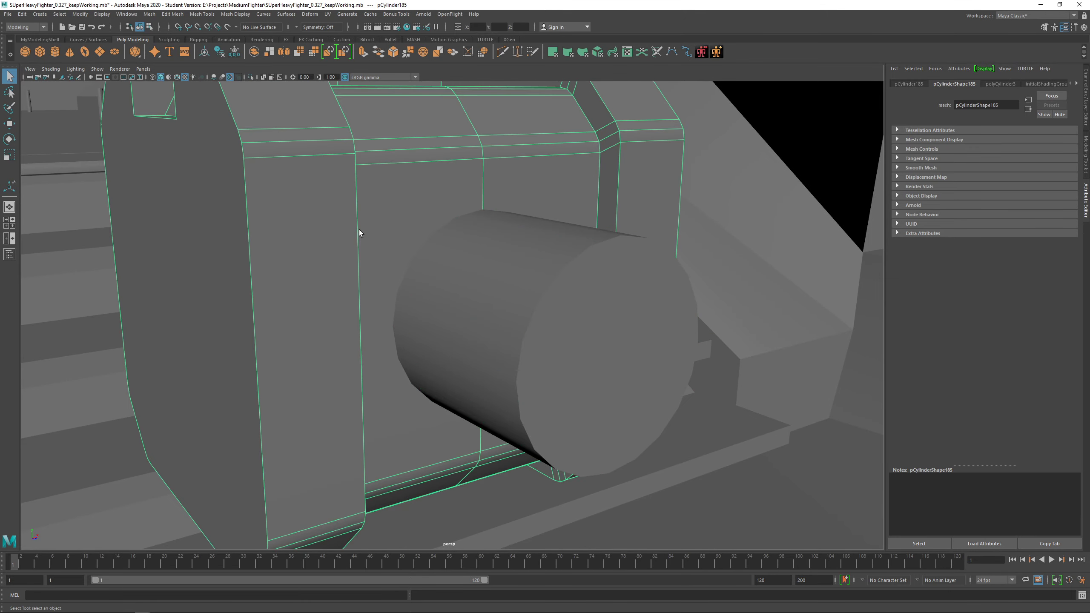
{"action": "key", "text": "f"}
{"action": "mouse_move", "coordinate": [430, 239]}
{"action": "left_mouse_down", "text": "alt"}
{"action": "mouse_move", "coordinate": [385, 246]}
{"action": "mouse_move", "coordinate": [433, 246]}
{"action": "left_mouse_up", "text": "alt"}
{"action": "scroll", "coordinate": [392, 247], "scroll_direction": "up", "scroll_amount": 2}
{"action": "key", "text": "ctrl+1"}
Extrude the side panel's two middle faces together with an offset of 9.3 to inset a smaller square.
{"action": "right_click", "coordinate": [451, 248]}
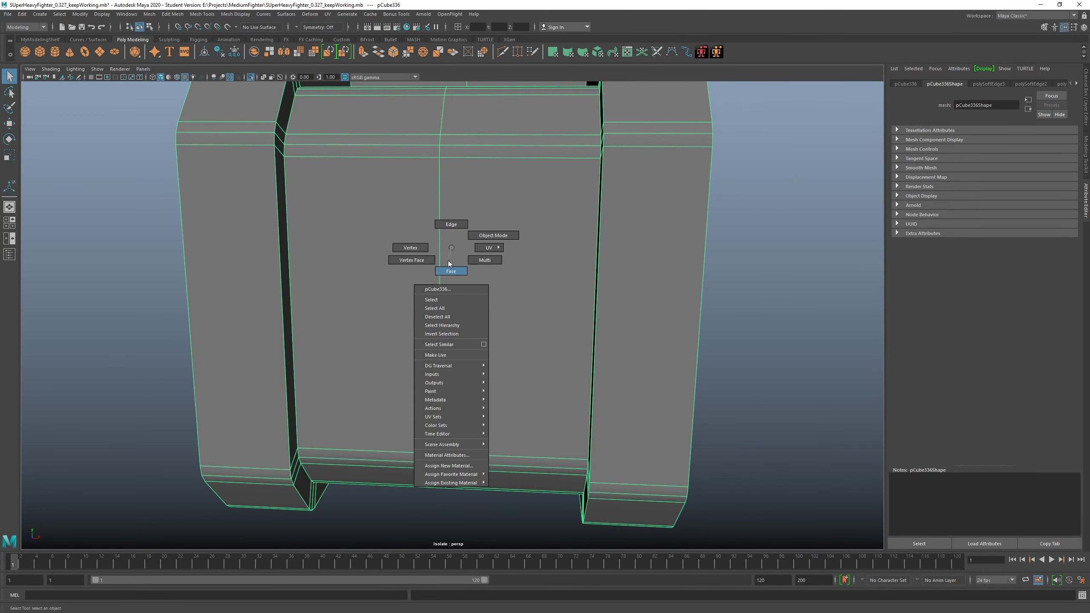
{"action": "left_click", "coordinate": [449, 263]}
{"action": "left_click", "coordinate": [415, 278]}
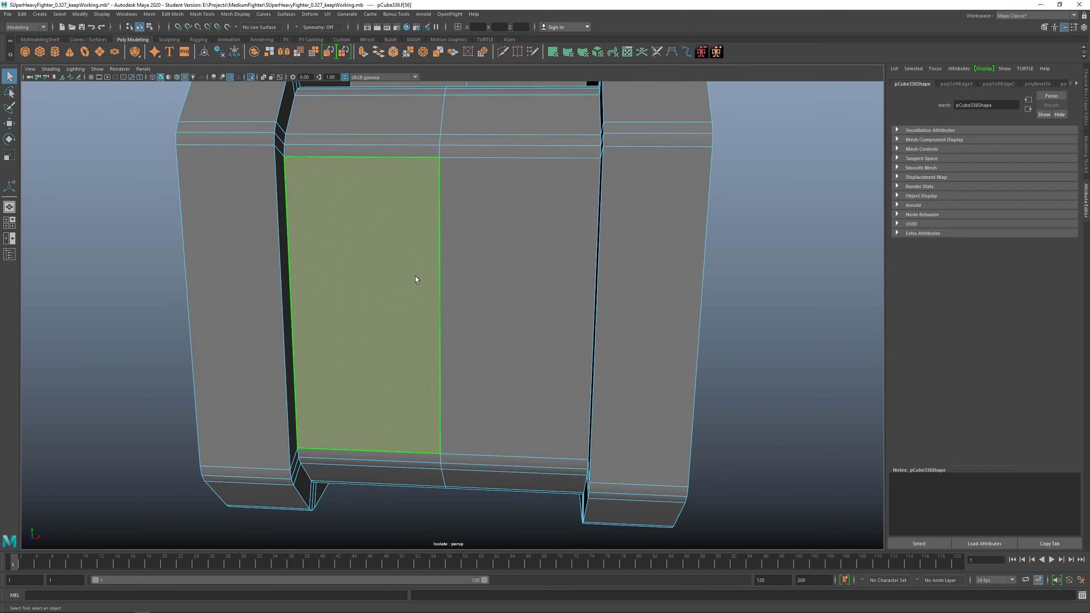
{"action": "left_click", "coordinate": [476, 275], "text": "shift"}
{"action": "left_click_drag", "start_coordinate": [477, 275], "coordinate": [437, 265], "text": "alt"}
{"action": "right_click", "coordinate": [437, 265], "text": "shift"}
{"action": "left_click", "coordinate": [435, 288]}
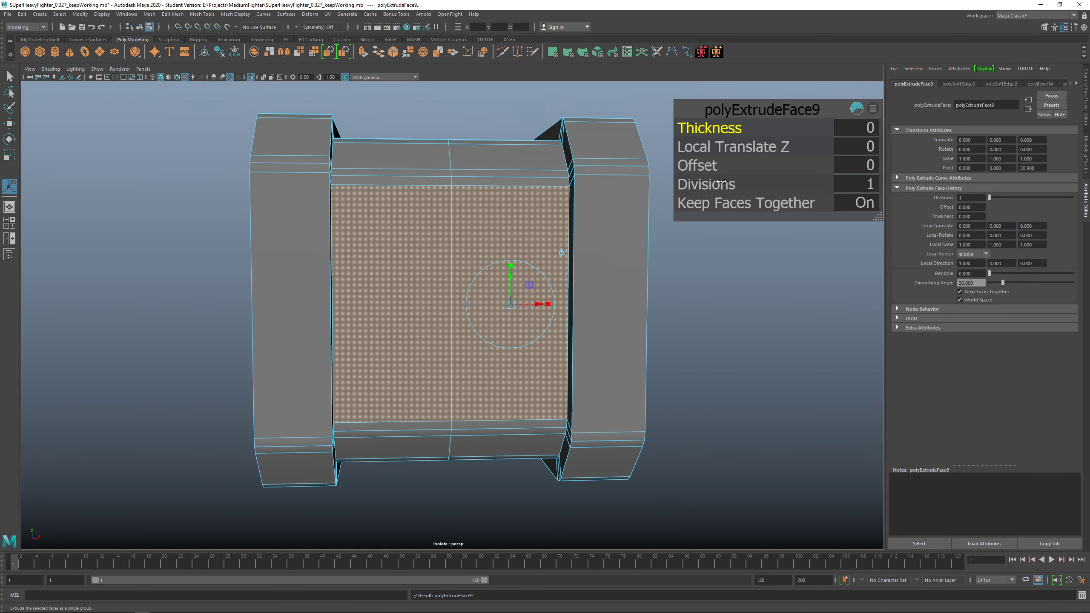
{"action": "left_click_drag", "start_coordinate": [697, 165], "coordinate": [733, 180]}
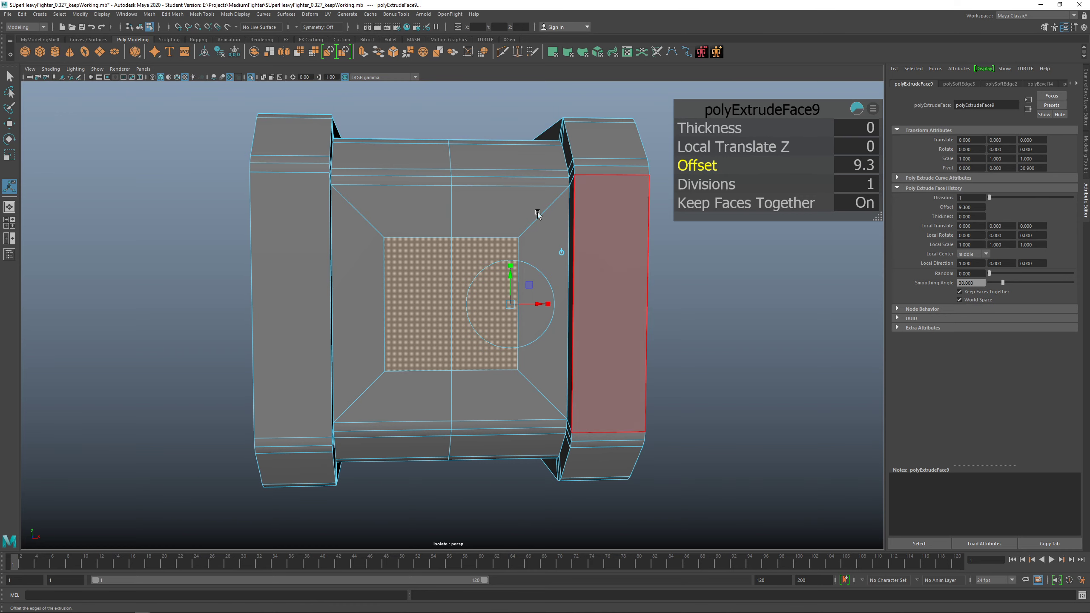
Chamfer the four corner vertices of the inset square with a width of 0.35.
{"action": "right_click_drag", "start_coordinate": [498, 239], "coordinate": [401, 240]}
{"action": "left_click", "coordinate": [400, 241]}
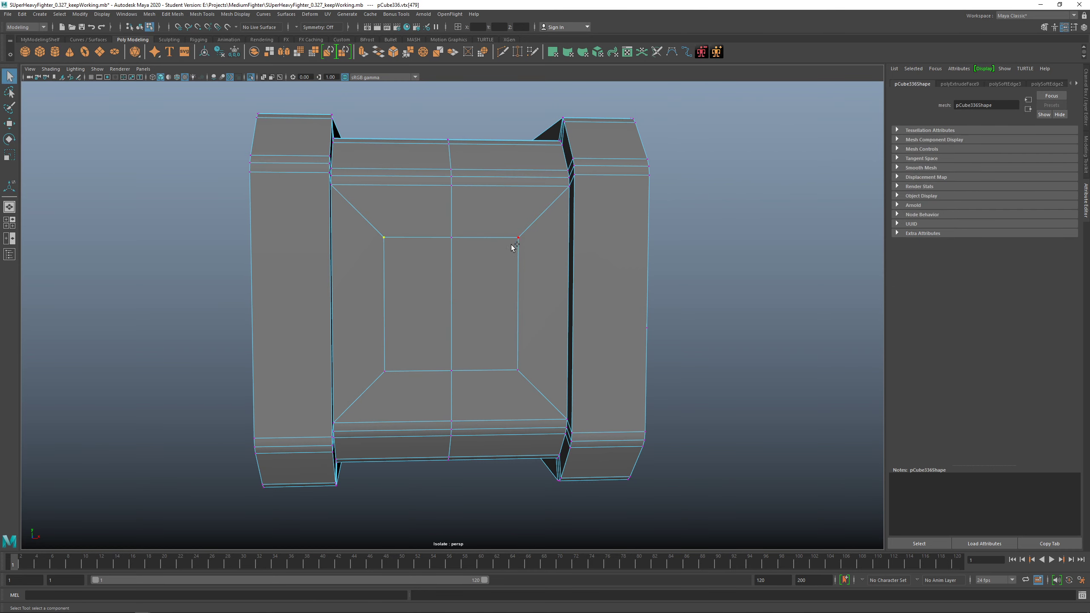
{"action": "left_click", "coordinate": [515, 241], "text": "shift"}
{"action": "right_click_drag", "start_coordinate": [420, 319], "coordinate": [467, 319], "text": "shift"}
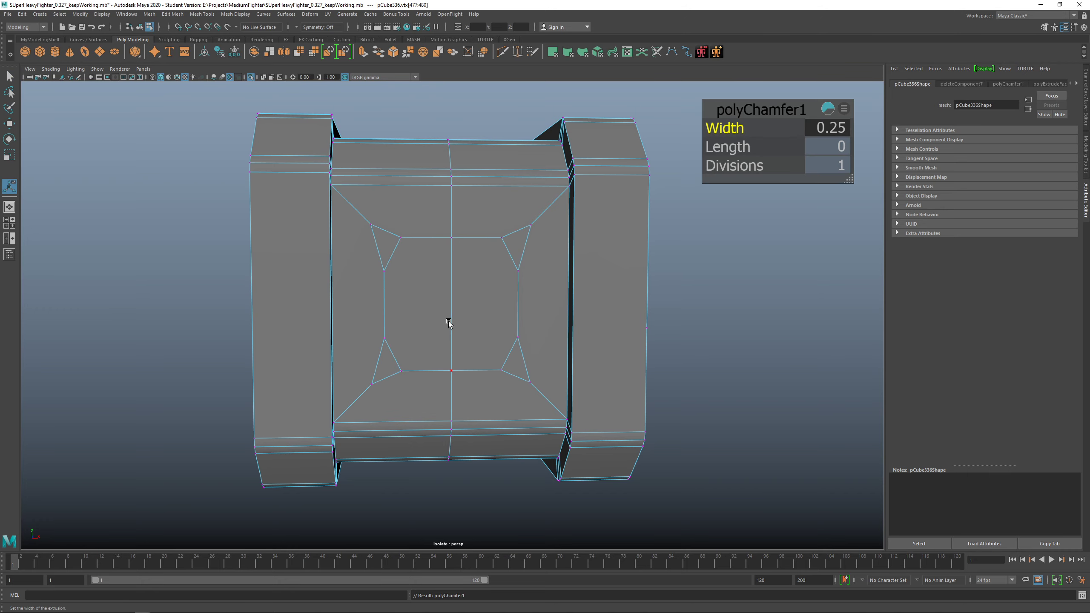
{"action": "key", "text": "ctrl+z"}
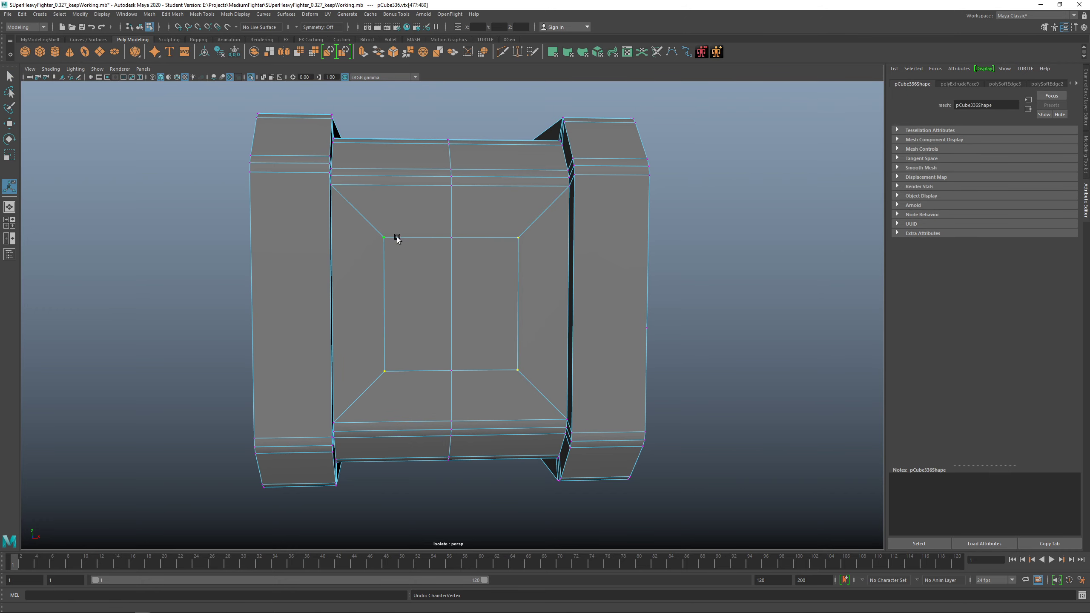
{"action": "mouse_move", "coordinate": [441, 279]}
{"action": "left_mouse_down", "text": "alt"}
{"action": "mouse_move", "coordinate": [467, 280]}
{"action": "mouse_move", "coordinate": [440, 280]}
{"action": "left_mouse_up", "text": "alt"}
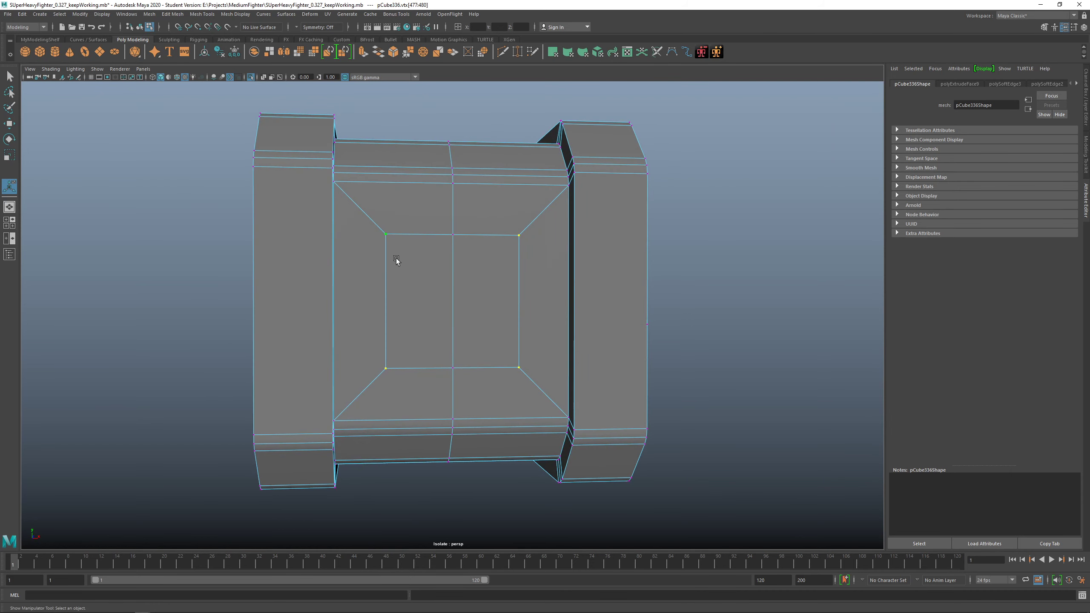
{"action": "right_click_drag", "start_coordinate": [412, 286], "coordinate": [455, 290], "text": "shift"}
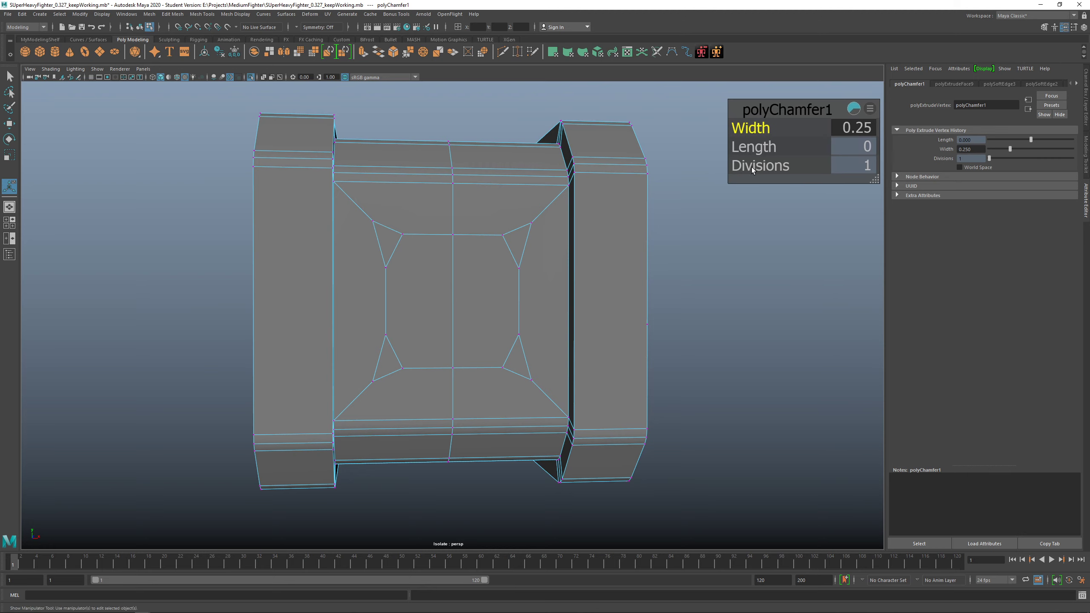
{"action": "mouse_move", "coordinate": [749, 127]}
{"action": "left_mouse_down"}
{"action": "mouse_move", "coordinate": [762, 127]}
{"action": "mouse_move", "coordinate": [751, 129]}
{"action": "left_mouse_up"}
{"action": "left_click", "coordinate": [767, 161]}
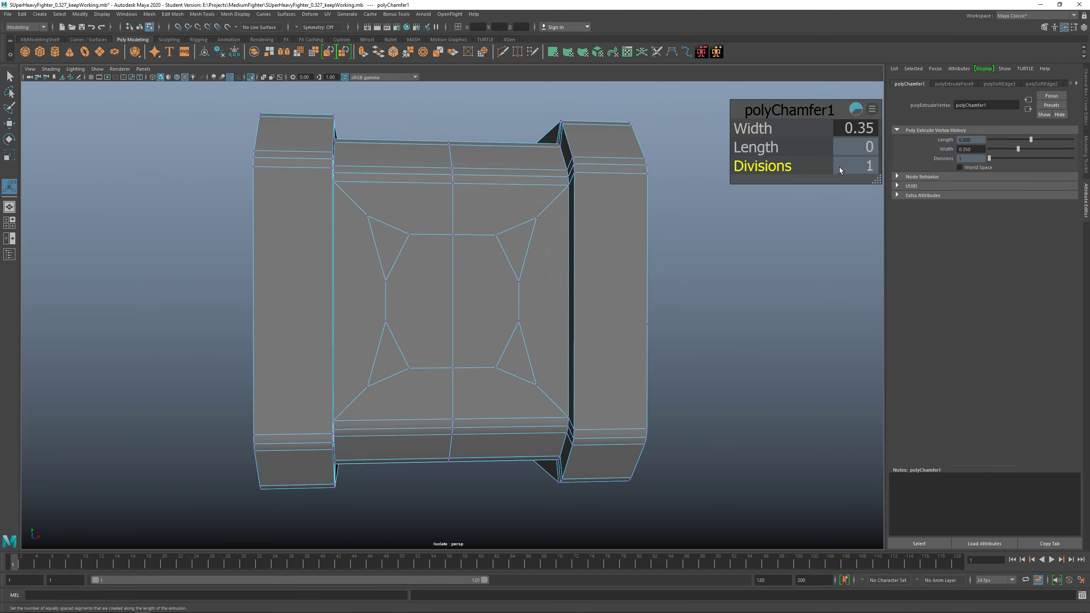
Chamfer the eight vertices along the inset shape's cut corners with a width of 0.25.
{"action": "scroll", "coordinate": [406, 306], "scroll_direction": "up", "scroll_amount": 2}
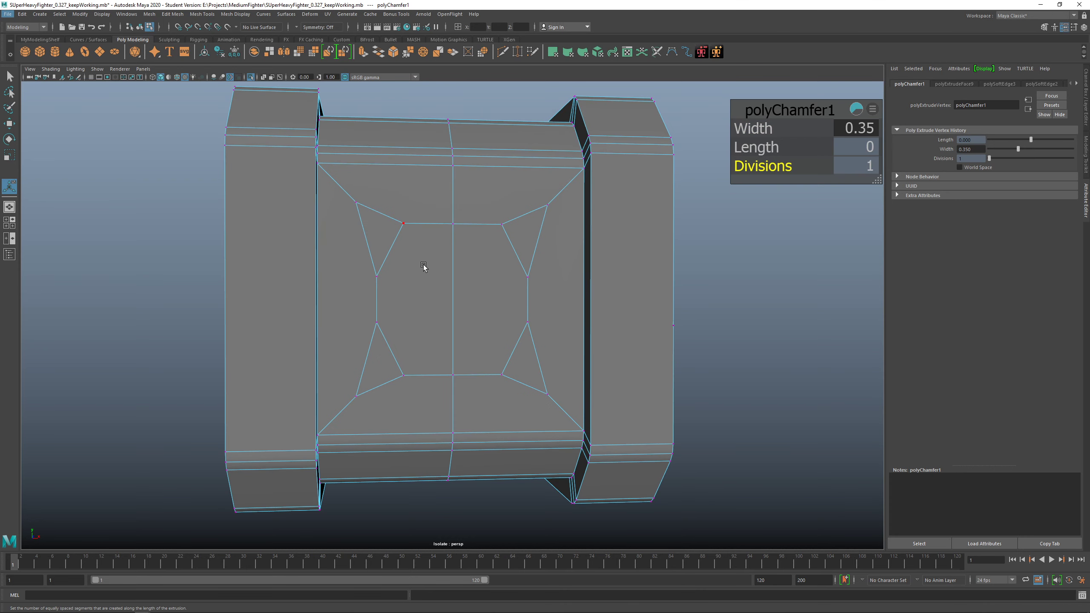
{"action": "left_click", "coordinate": [404, 226]}
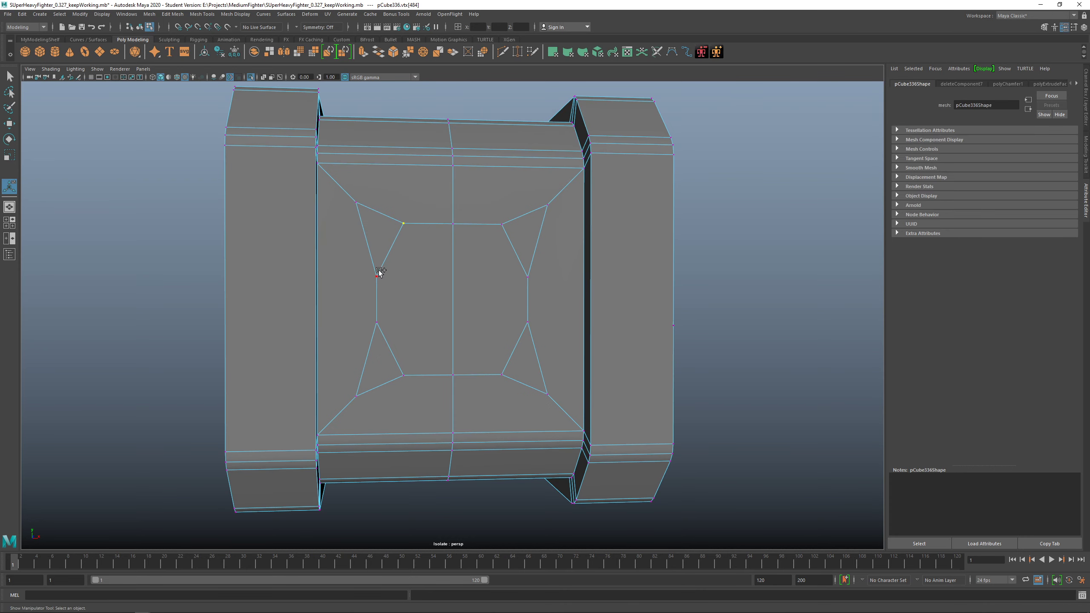
{"action": "left_click", "coordinate": [385, 322], "text": "shift"}
{"action": "left_click", "coordinate": [511, 233], "text": "shift"}
{"action": "right_click_drag", "start_coordinate": [520, 274], "coordinate": [537, 270], "text": "shift"}
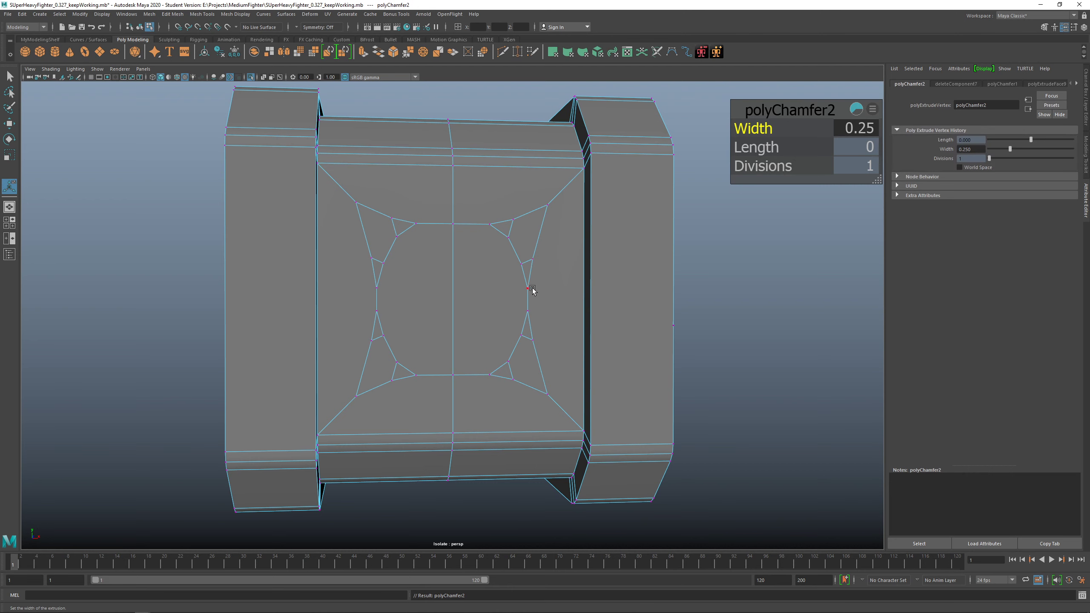
Circularize the two inner faces of the inset shape into an evenly distributed circle.
{"action": "right_click_drag", "start_coordinate": [479, 242], "coordinate": [484, 267]}
{"action": "left_click", "coordinate": [484, 267]}
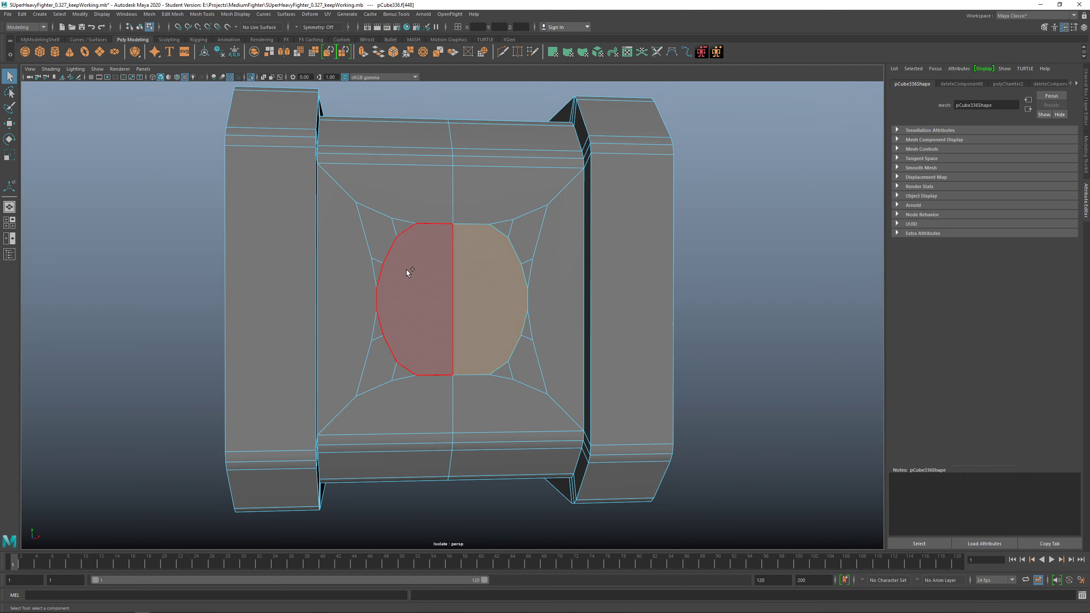
{"action": "left_click", "coordinate": [408, 273], "text": "shift"}
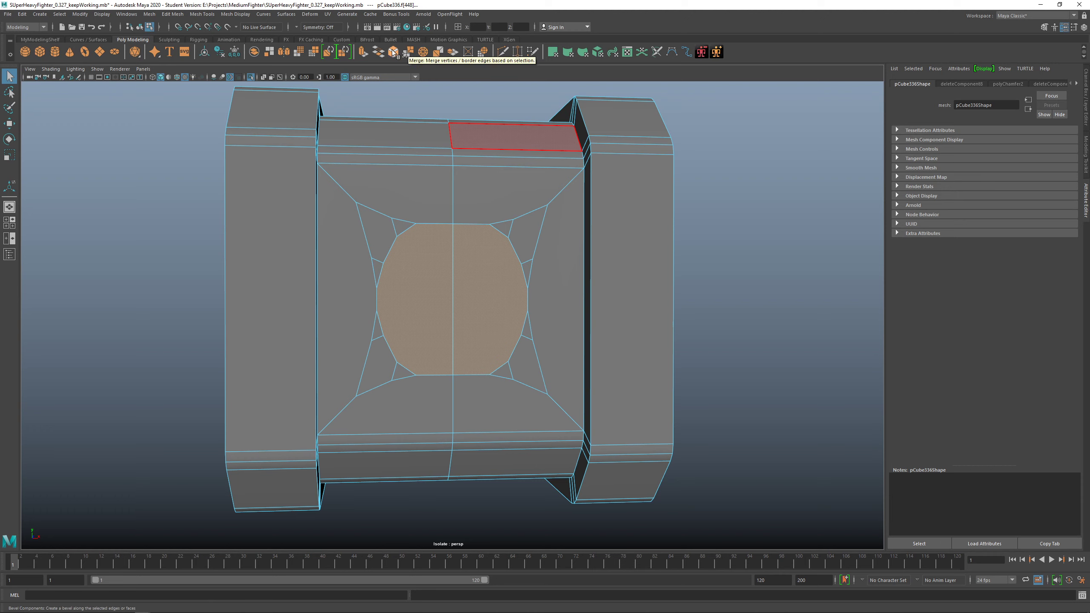
{"action": "left_click", "coordinate": [483, 53]}
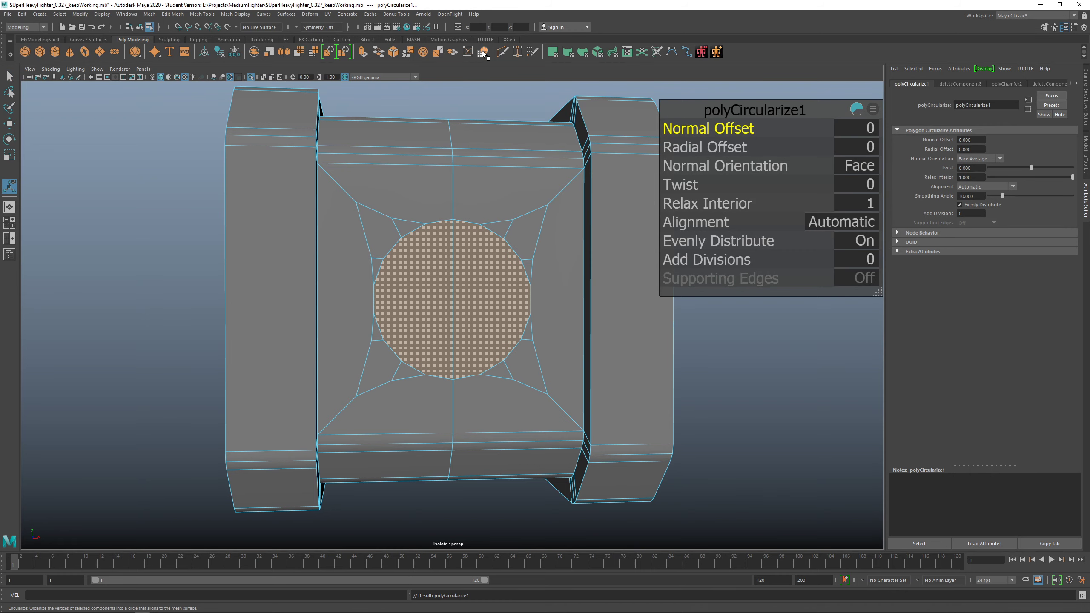
{"action": "left_click_drag", "start_coordinate": [425, 301], "coordinate": [395, 294], "text": "alt"}
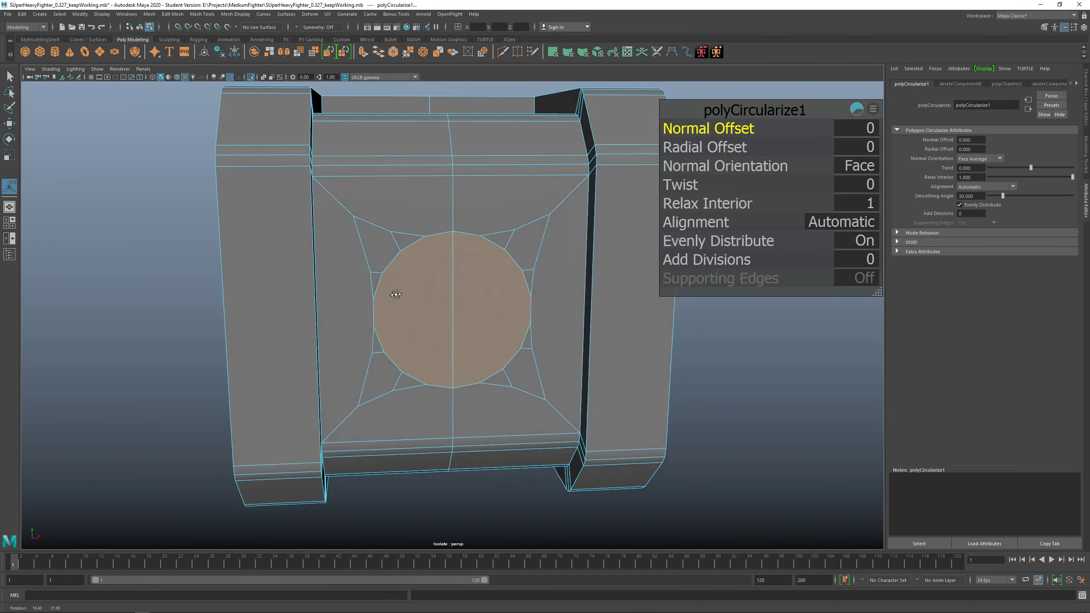
{"action": "left_click_drag", "start_coordinate": [446, 271], "coordinate": [415, 247], "text": "alt"}
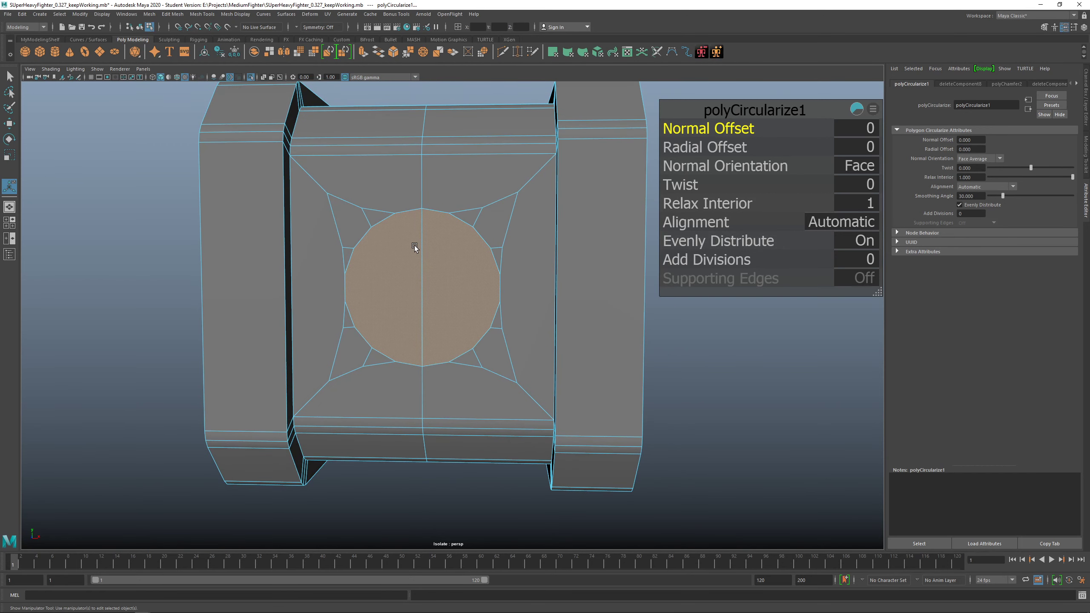
Try to chamfer the outer vertices of the small triangles above the circle.
{"action": "key", "text": "q"}
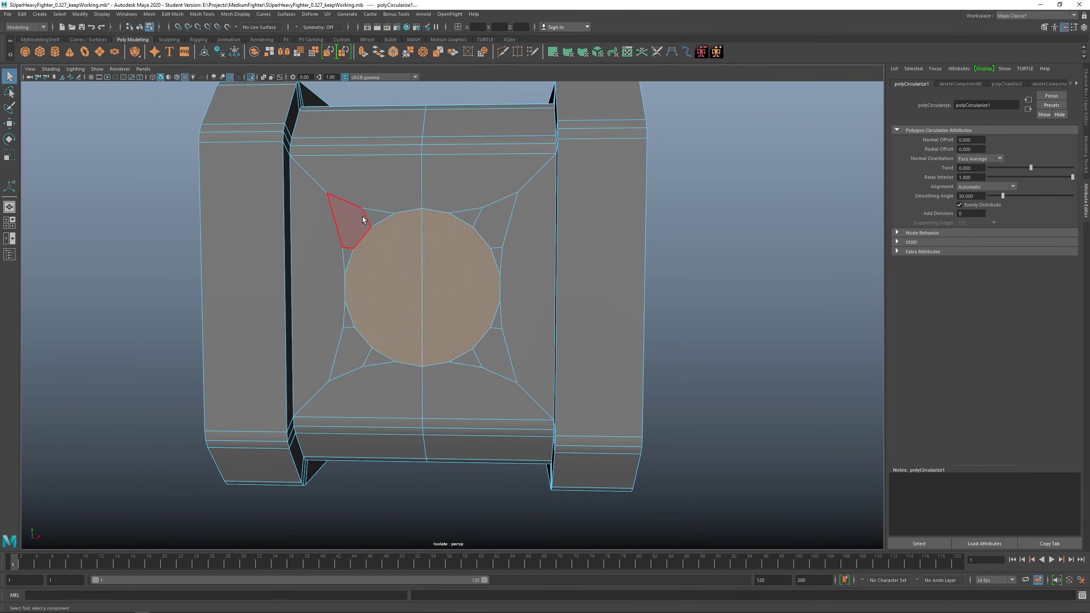
{"action": "right_click_drag", "start_coordinate": [376, 216], "coordinate": [336, 216]}
{"action": "left_click", "coordinate": [362, 208]}
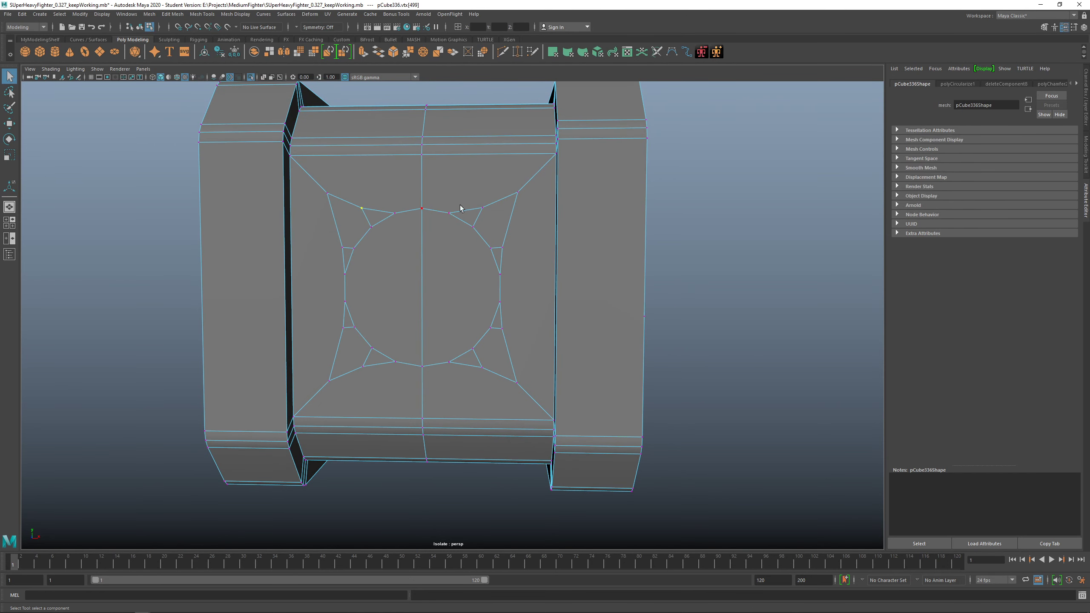
{"action": "left_click", "coordinate": [491, 204], "text": "shift"}
{"action": "right_click_drag", "start_coordinate": [499, 213], "coordinate": [550, 216]}
{"action": "key", "text": "ctrl+z"}
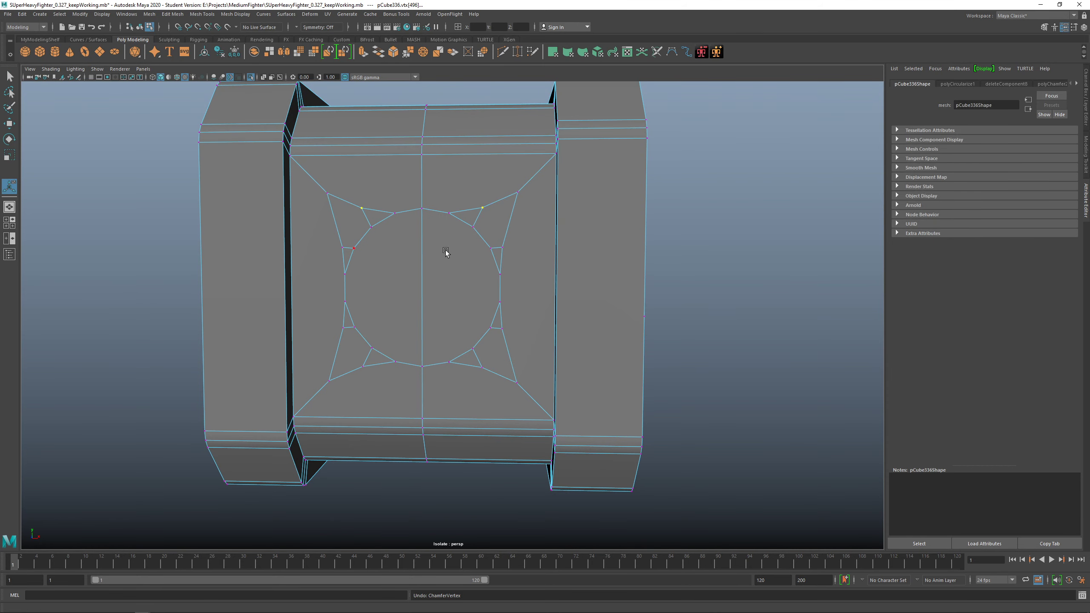
{"action": "right_click_drag", "start_coordinate": [437, 264], "coordinate": [389, 271]}
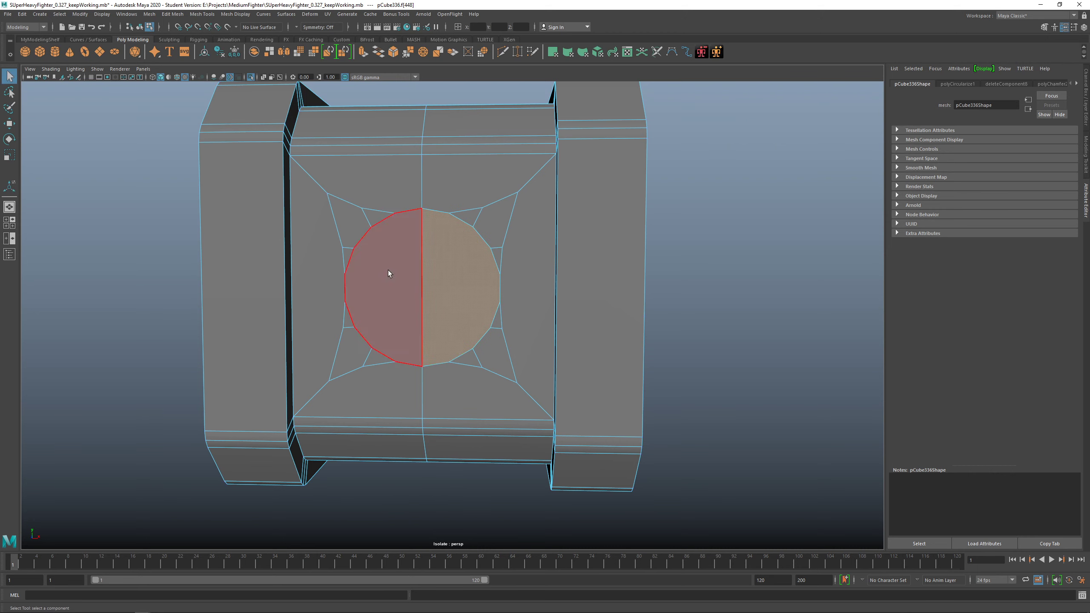
{"action": "left_click", "coordinate": [390, 271]}
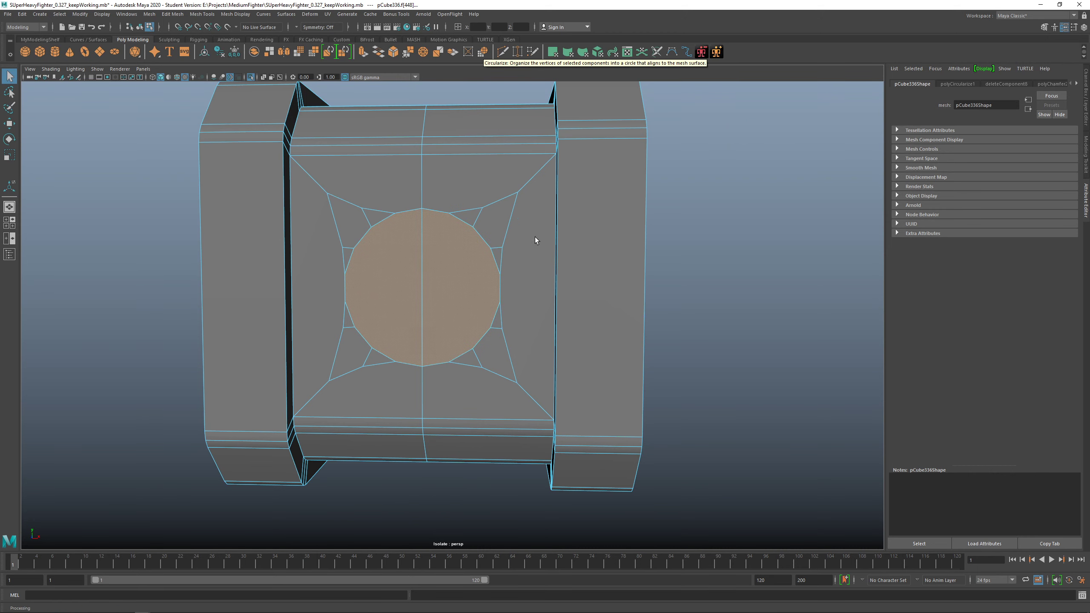
{"action": "left_click_drag", "start_coordinate": [535, 240], "coordinate": [570, 224], "text": "alt"}
Target Weld the loose vertices outside the circle's upper-right part onto the side panel's upper-right corner vertex.
{"action": "right_click_drag", "start_coordinate": [551, 214], "coordinate": [506, 215]}
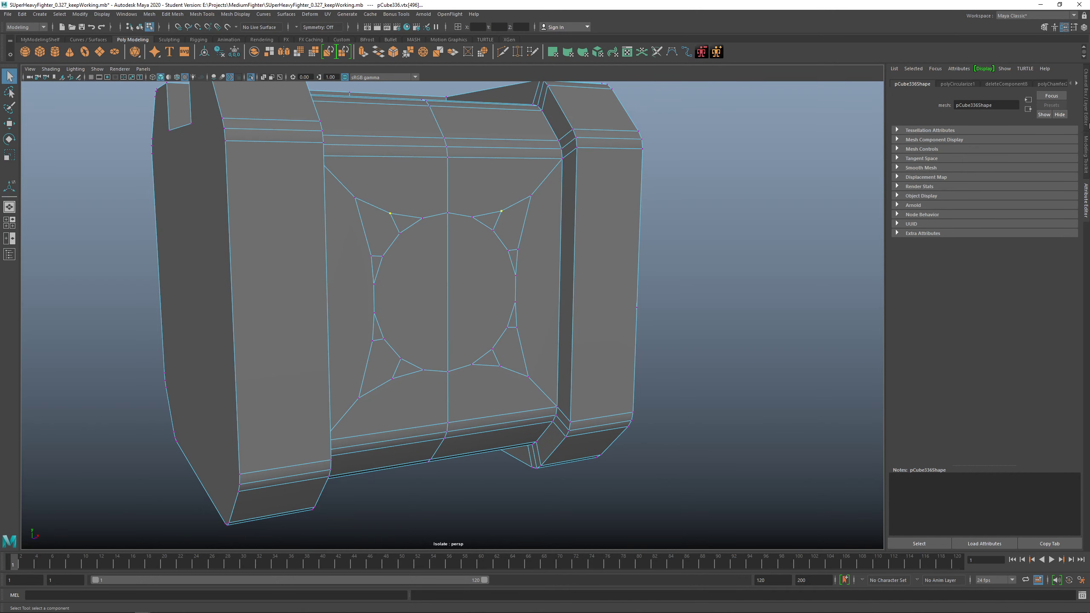
{"action": "left_click", "coordinate": [1086, 155]}
{"action": "left_click", "coordinate": [1054, 320]}
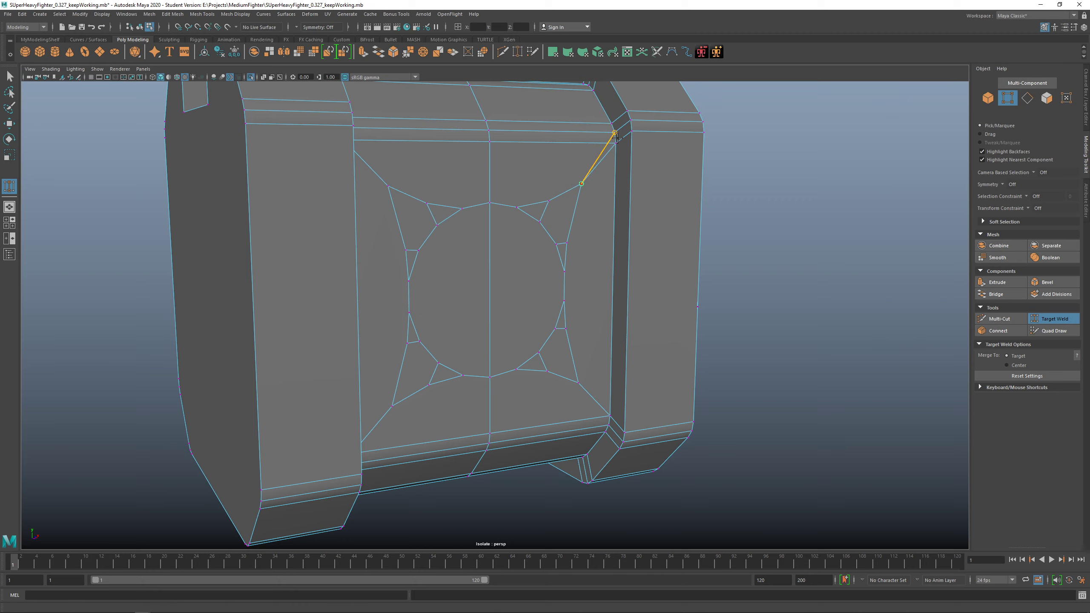
{"action": "key", "text": "ctrl+z"}
{"action": "left_click_drag", "start_coordinate": [581, 185], "coordinate": [614, 148]}
Target Weld the remaining loose vertices around the circle onto the side panel's other three corner vertices.
{"action": "middle_click_drag", "start_coordinate": [566, 334], "coordinate": [508, 249], "text": "alt"}
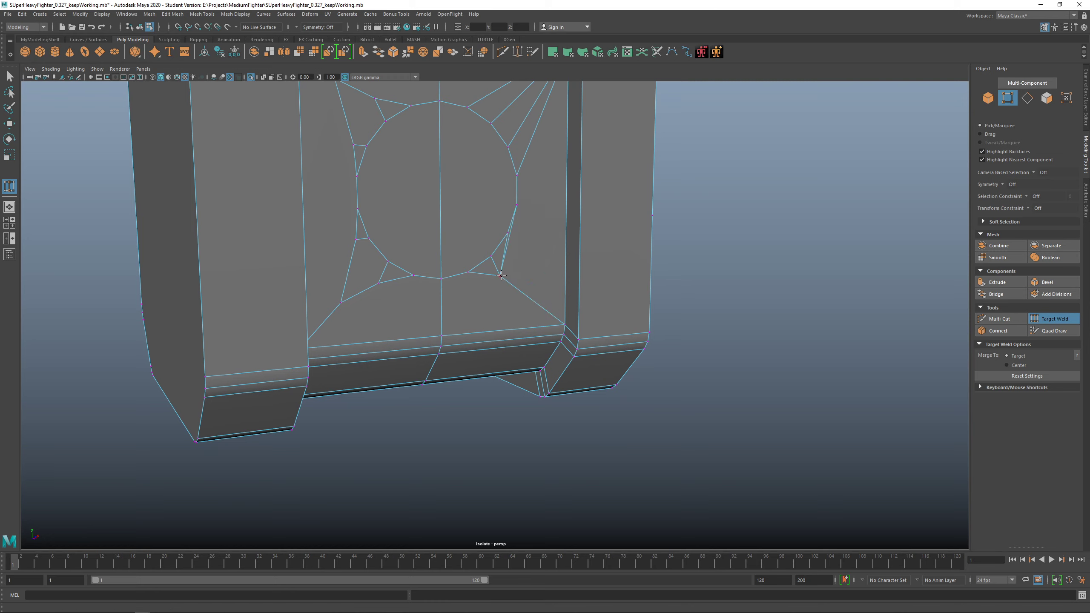
{"action": "left_click_drag", "start_coordinate": [563, 320], "coordinate": [564, 322]}
{"action": "left_click_drag", "start_coordinate": [341, 304], "coordinate": [341, 303]}
{"action": "left_click_drag", "start_coordinate": [341, 303], "coordinate": [302, 303], "text": "alt"}
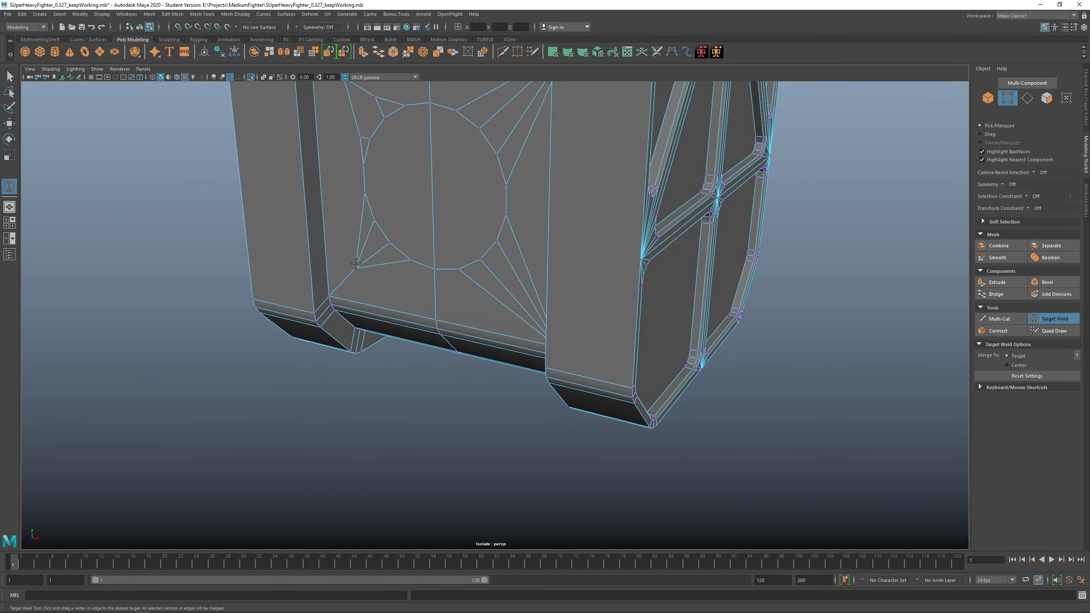
{"action": "left_click_drag", "start_coordinate": [359, 219], "coordinate": [359, 219]}
{"action": "left_click_drag", "start_coordinate": [359, 219], "coordinate": [407, 265], "text": "alt"}
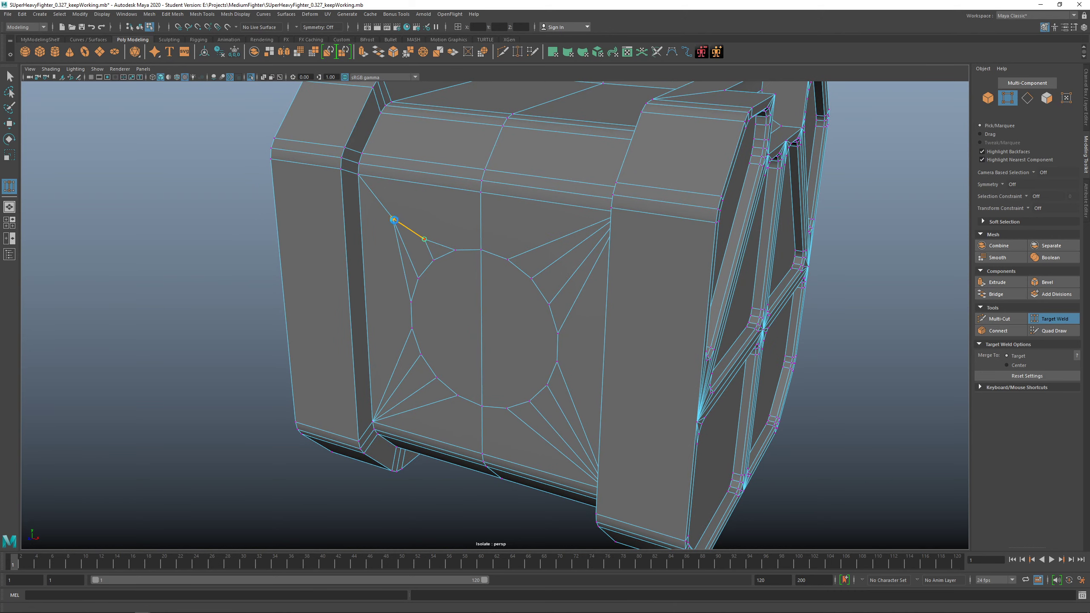
{"action": "left_click_drag", "start_coordinate": [360, 181], "coordinate": [503, 285]}
{"action": "key", "text": "q"}
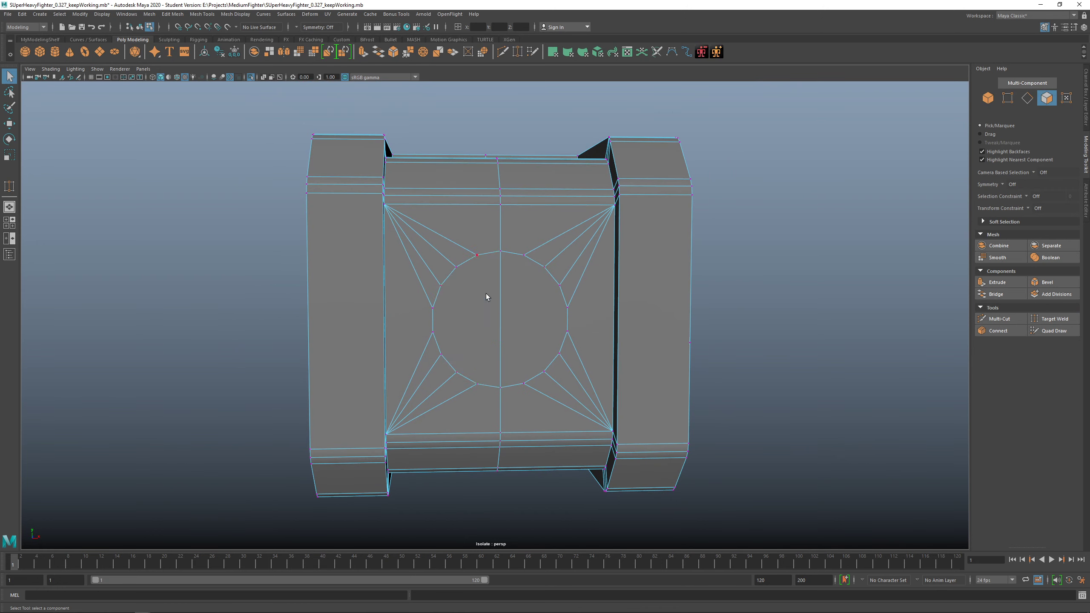
Extrude the circle's two faces inward to form a shallow round recess in the side panel.
{"action": "left_click", "coordinate": [486, 293]}
{"action": "left_click", "coordinate": [543, 311], "text": "shift"}
{"action": "key", "text": "f"}
{"action": "left_click_drag", "start_coordinate": [540, 342], "coordinate": [515, 311], "text": "alt"}
{"action": "right_click_drag", "start_coordinate": [515, 311], "coordinate": [532, 320], "text": "shift"}
{"action": "left_click_drag", "start_coordinate": [532, 320], "coordinate": [509, 366], "text": "alt"}
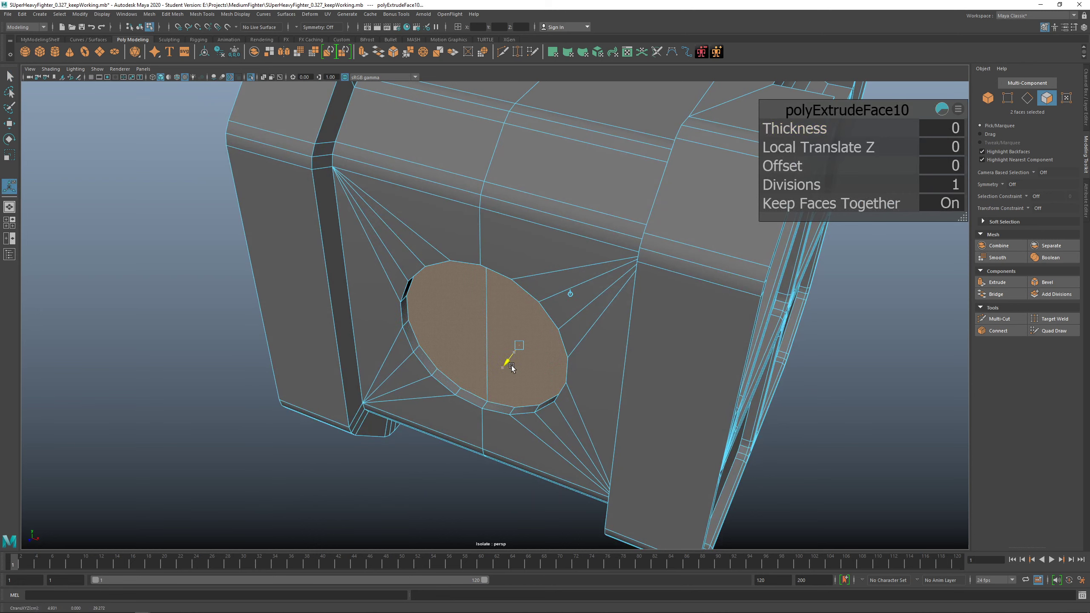
{"action": "left_click_drag", "start_coordinate": [511, 365], "coordinate": [489, 342]}
Extrude the two recess floor faces again with an Offset of 1.41 to form a narrow rim.
{"action": "right_click_drag", "start_coordinate": [449, 308], "coordinate": [455, 324], "text": "shift"}
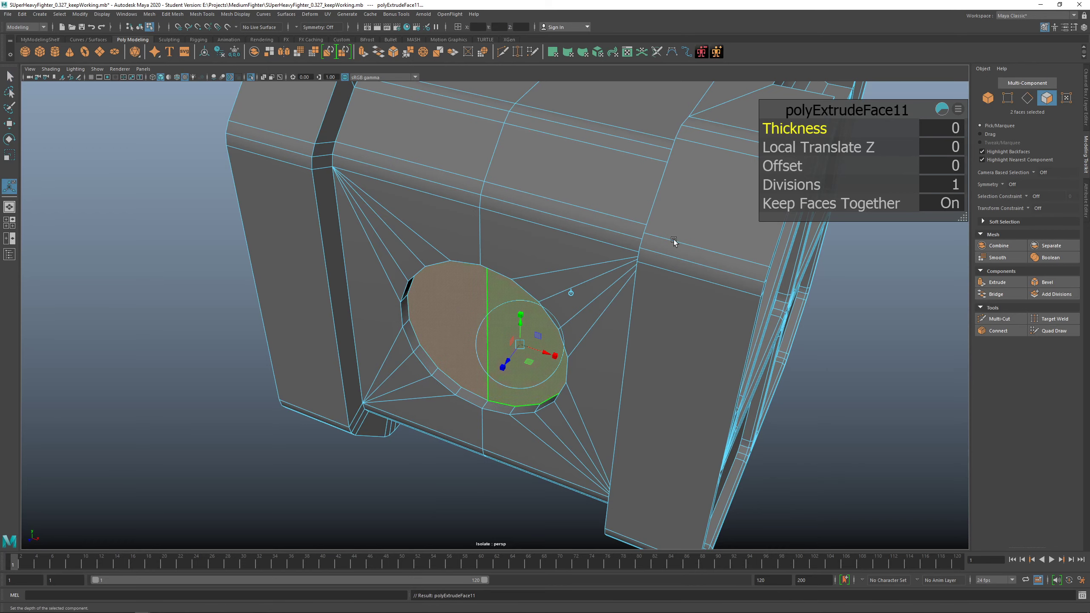
{"action": "mouse_move", "coordinate": [774, 168]}
{"action": "left_mouse_down"}
{"action": "mouse_move", "coordinate": [806, 168]}
{"action": "mouse_move", "coordinate": [781, 173]}
{"action": "left_mouse_up"}
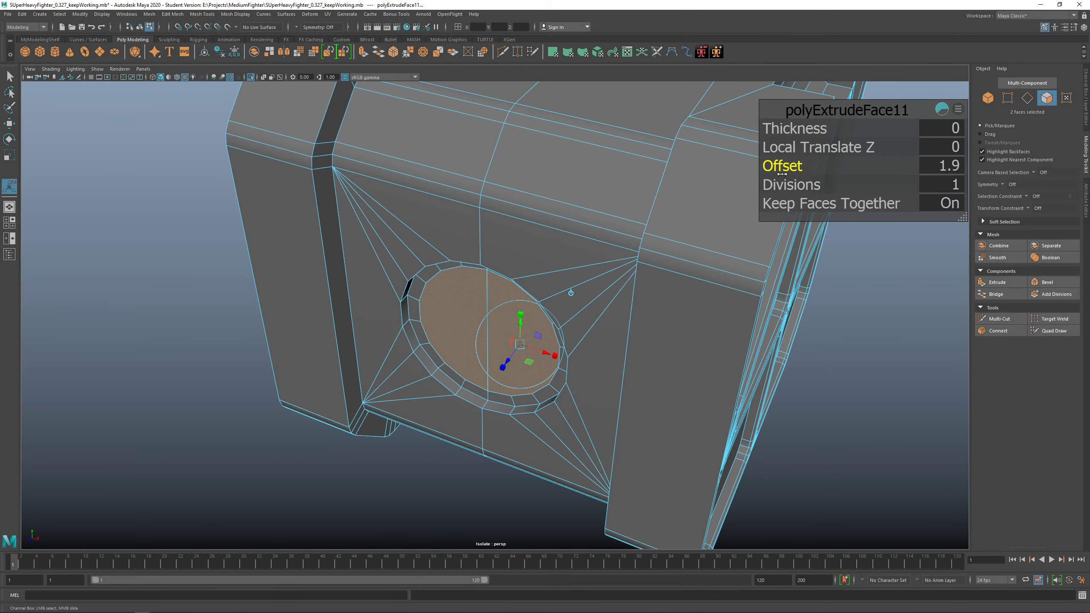
{"action": "left_click_drag", "start_coordinate": [412, 206], "coordinate": [469, 239], "text": "alt"}
{"action": "middle_click_drag", "start_coordinate": [470, 239], "coordinate": [459, 235]}
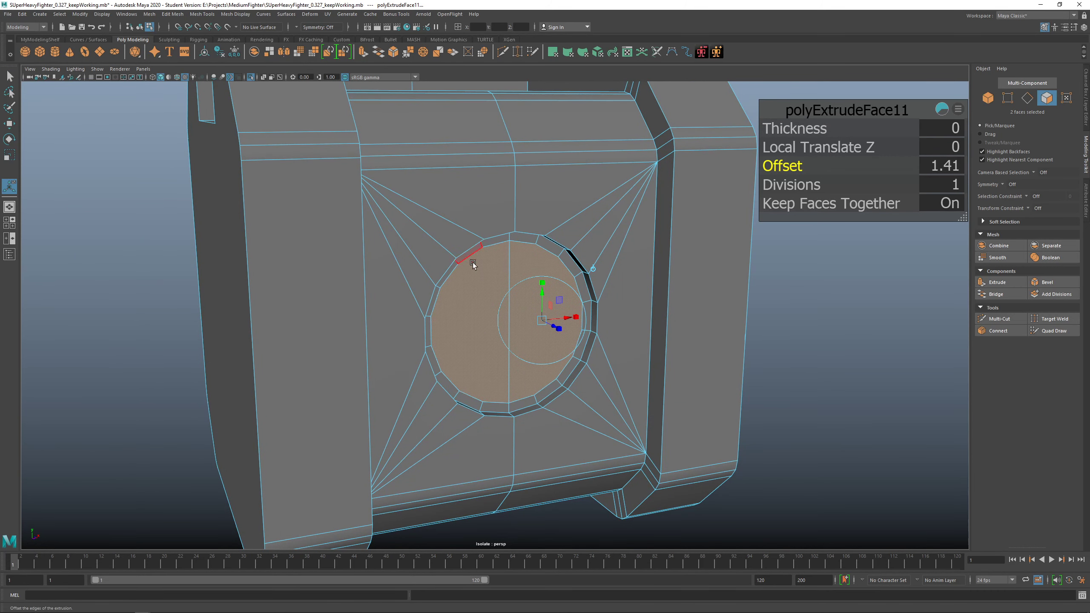
Extrude the inner circular faces once more and push them deeper into the side panel.
{"action": "key", "text": "ctrl+e"}
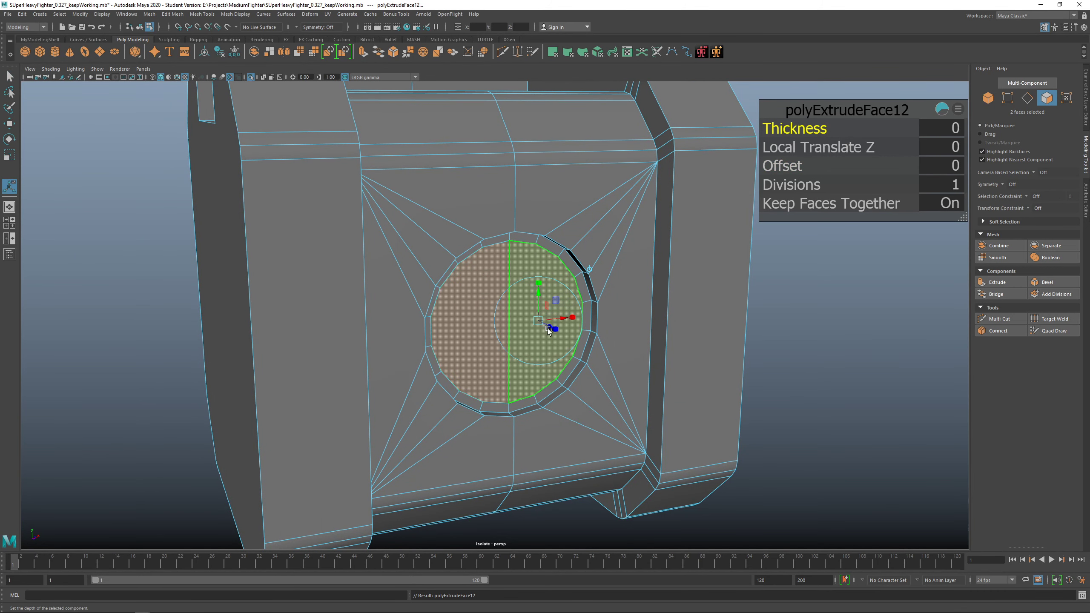
{"action": "left_click_drag", "start_coordinate": [548, 330], "coordinate": [557, 334]}
{"action": "right_click_drag", "start_coordinate": [557, 334], "coordinate": [498, 333], "text": "alt"}
{"action": "left_click_drag", "start_coordinate": [498, 333], "coordinate": [445, 301], "text": "alt"}
{"action": "scroll", "coordinate": [434, 344], "scroll_direction": "up", "scroll_amount": 3}
{"action": "right_click_drag", "start_coordinate": [445, 302], "coordinate": [445, 275]}
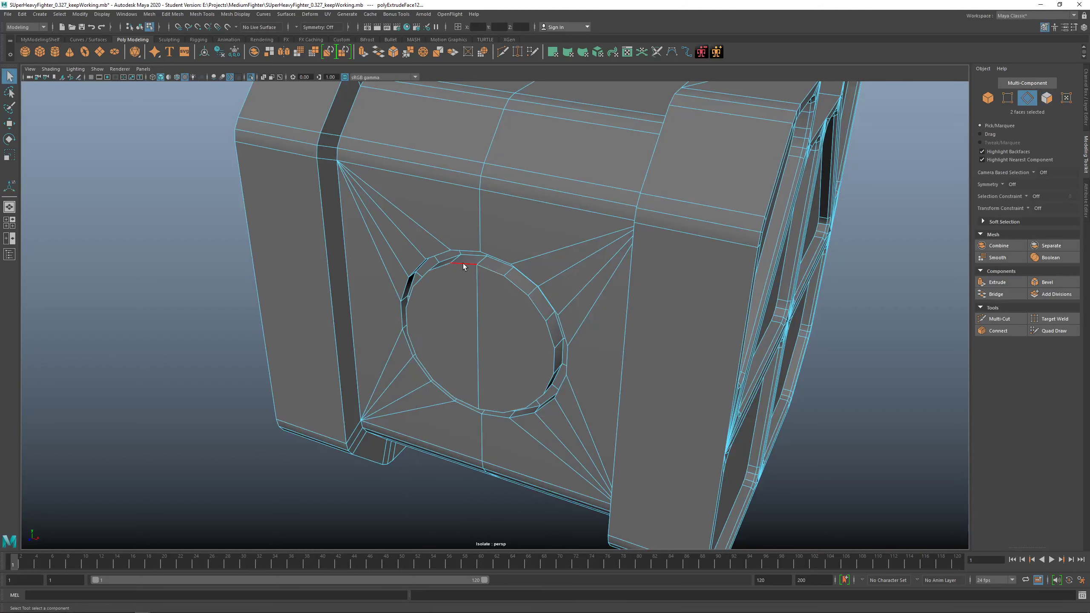
{"action": "left_click", "coordinate": [463, 263]}
{"action": "left_click_drag", "start_coordinate": [464, 263], "coordinate": [475, 283], "text": "alt"}
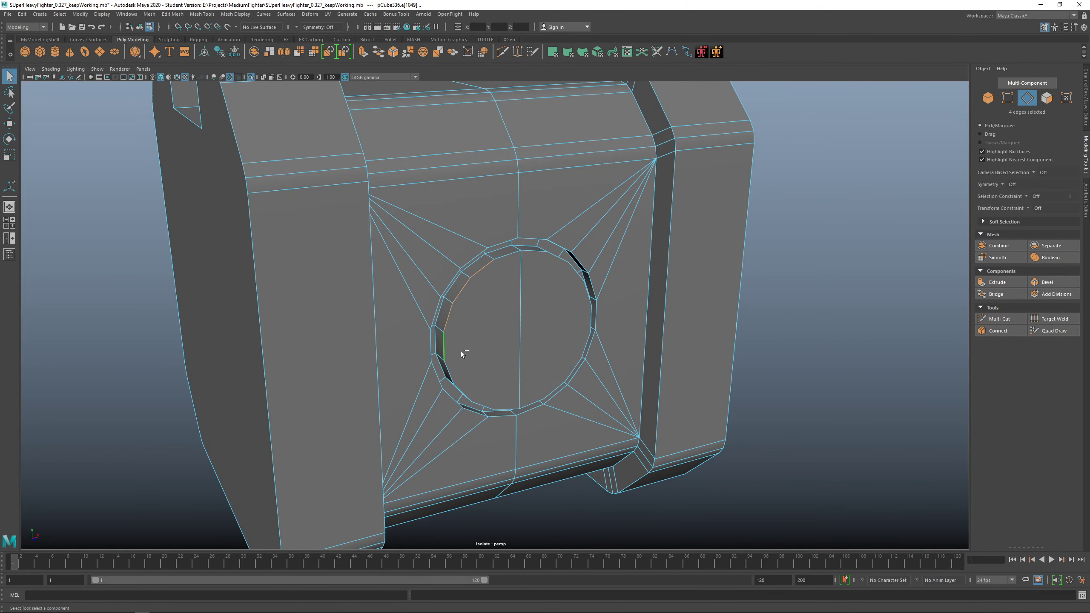
{"action": "left_click_drag", "start_coordinate": [461, 353], "coordinate": [459, 288], "text": "alt"}
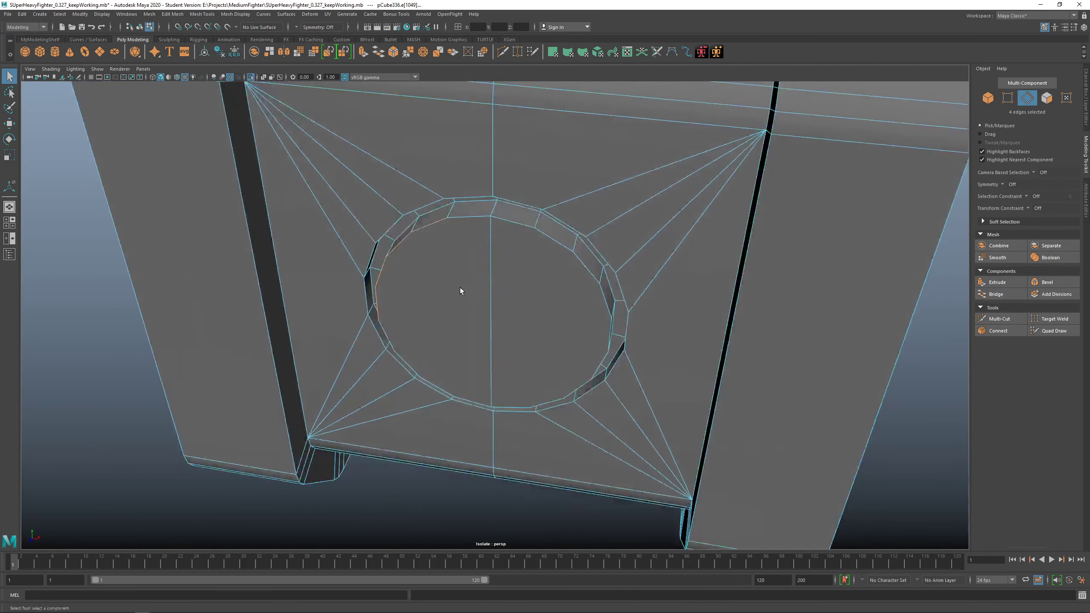
Convert the two recess floor faces to their perimeter edges and bevel those edges with a Fraction of 0.67.
{"action": "right_click_drag", "start_coordinate": [457, 264], "coordinate": [452, 278]}
{"action": "left_click", "coordinate": [452, 277]}
{"action": "left_click", "coordinate": [543, 304], "text": "shift"}
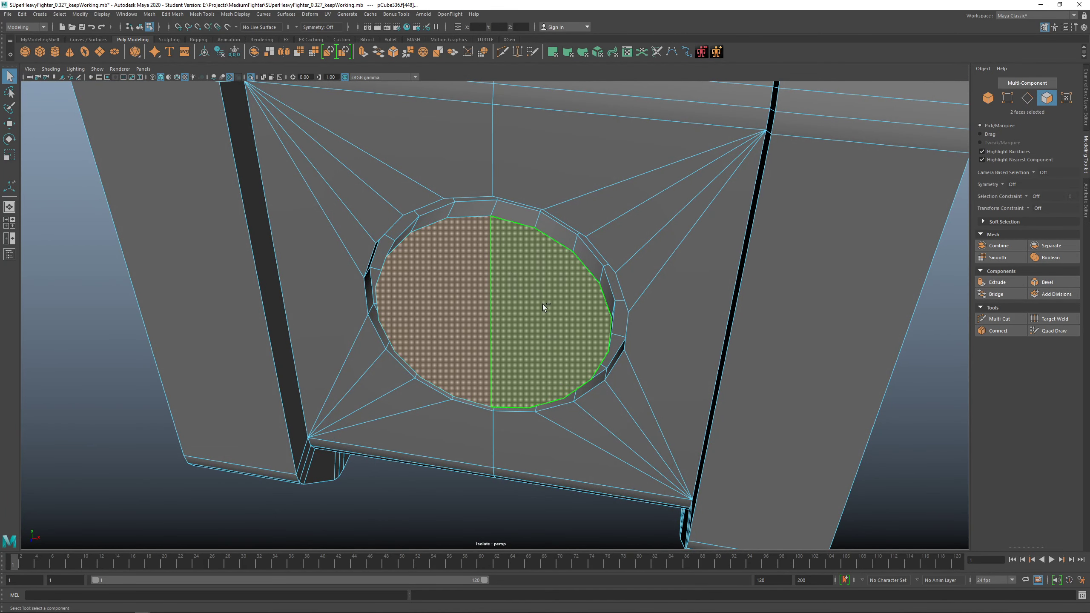
{"action": "left_click_drag", "start_coordinate": [543, 304], "coordinate": [464, 311], "text": "alt"}
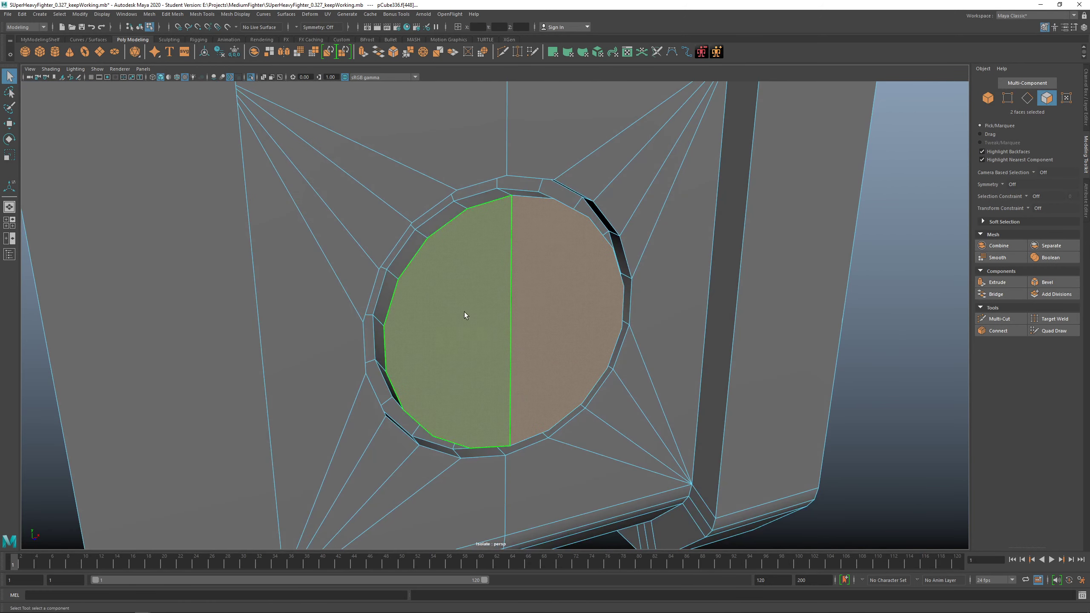
{"action": "right_click", "coordinate": [462, 310], "text": "ctrl"}
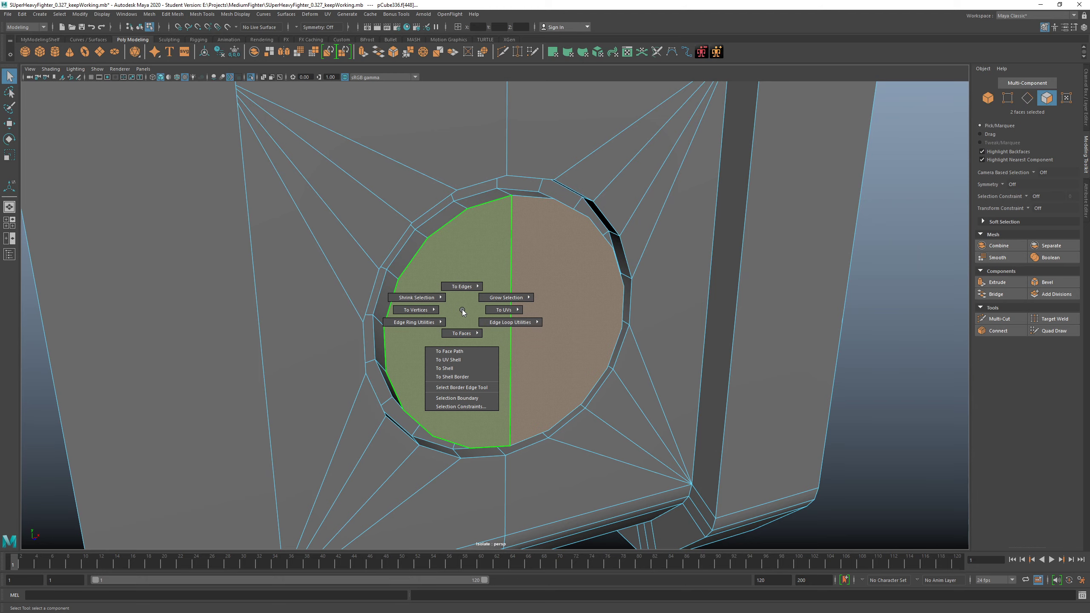
{"action": "right_click_drag", "start_coordinate": [461, 309], "coordinate": [490, 285], "text": "ctrl"}
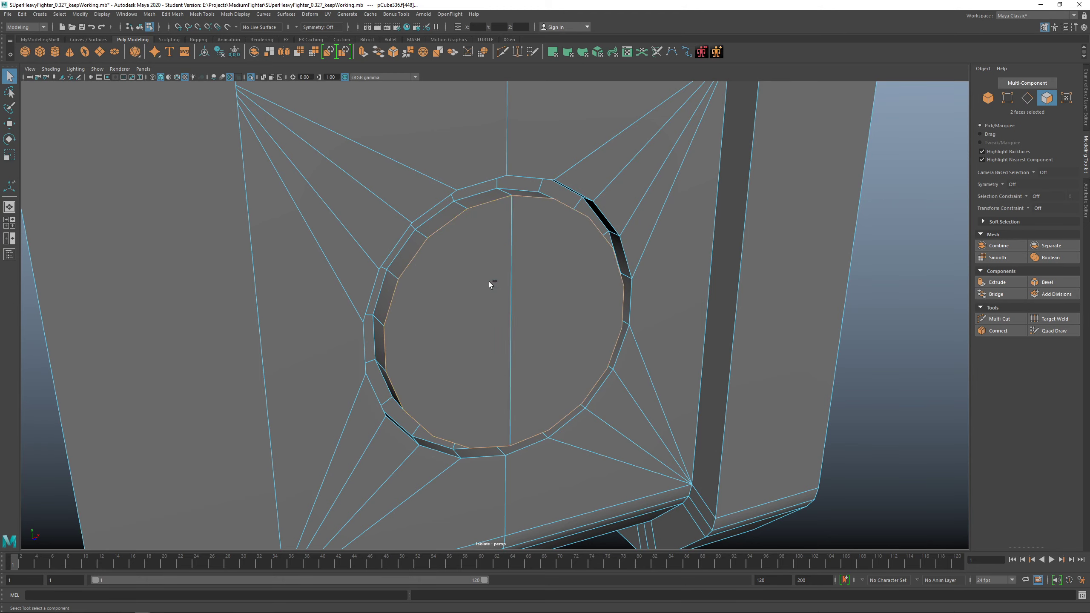
{"action": "left_click_drag", "start_coordinate": [564, 355], "coordinate": [488, 275], "text": "alt"}
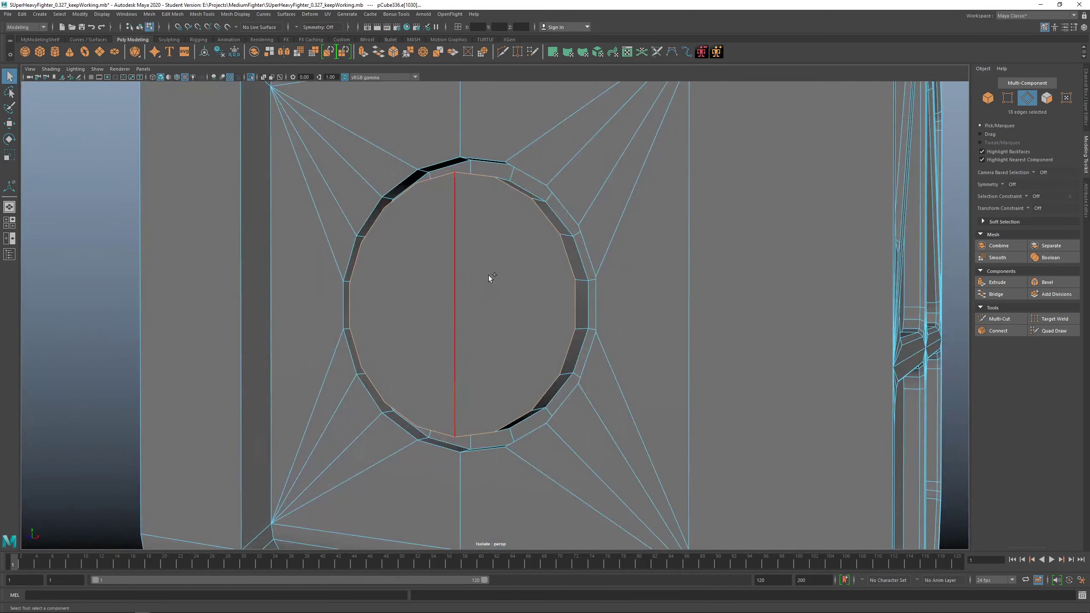
{"action": "right_click", "coordinate": [489, 274], "text": "shift"}
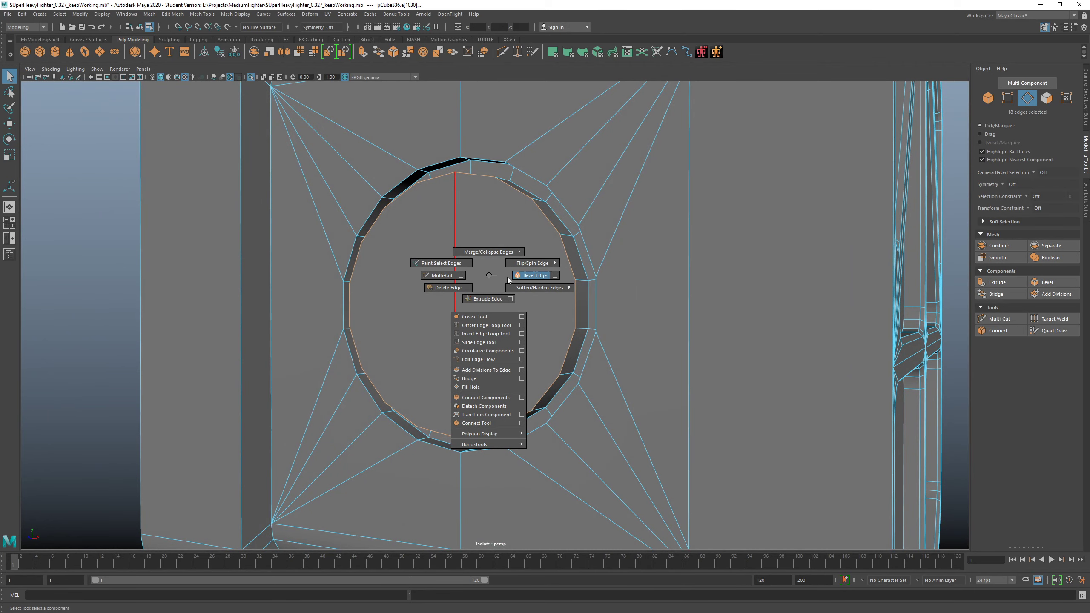
{"action": "left_click", "coordinate": [519, 275]}
{"action": "left_click_drag", "start_coordinate": [490, 266], "coordinate": [551, 276], "text": "alt"}
{"action": "middle_click_drag", "start_coordinate": [534, 278], "coordinate": [543, 282]}
{"action": "left_click_drag", "start_coordinate": [543, 282], "coordinate": [429, 305], "text": "alt"}
{"action": "scroll", "coordinate": [500, 300], "scroll_direction": "down", "scroll_amount": 10}
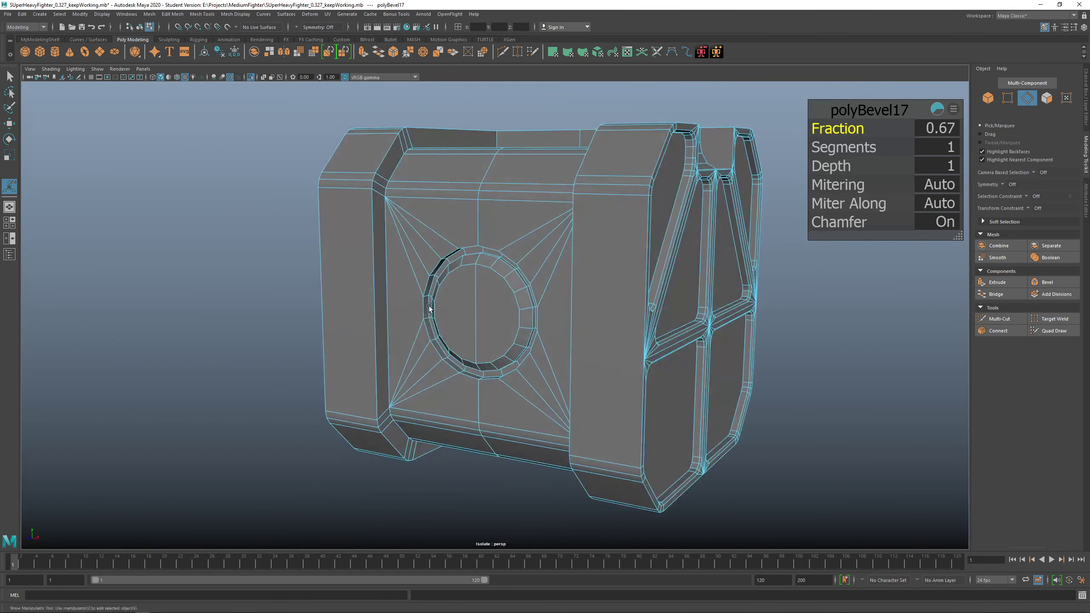
Leave isolation to show the full scene and delete the unneeded object at the crate's location.
{"action": "right_click_drag", "start_coordinate": [429, 306], "coordinate": [250, 286]}
{"action": "left_click", "coordinate": [249, 286]}
{"action": "scroll", "coordinate": [477, 335], "scroll_direction": "down", "scroll_amount": 5}
{"action": "left_click_drag", "start_coordinate": [477, 336], "coordinate": [457, 276], "text": "alt"}
{"action": "left_click", "coordinate": [501, 337]}
{"action": "key", "text": "ctrl+1"}
{"action": "left_click", "coordinate": [517, 332]}
{"action": "key", "text": "Delete"}
Frame the crate and check it in smooth preview, returning to the unsmoothed display.
{"action": "left_click", "coordinate": [548, 310]}
{"action": "key", "text": "f"}
{"action": "key", "text": "3"}
{"action": "left_click", "coordinate": [647, 331]}
{"action": "left_click", "coordinate": [526, 308]}
{"action": "key", "text": "1"}
Poke the six recessed panel faces on the crate's handle end and return to object mode.
{"action": "scroll", "coordinate": [456, 275], "scroll_direction": "up", "scroll_amount": 2}
{"action": "left_click_drag", "start_coordinate": [456, 276], "coordinate": [423, 250], "text": "alt"}
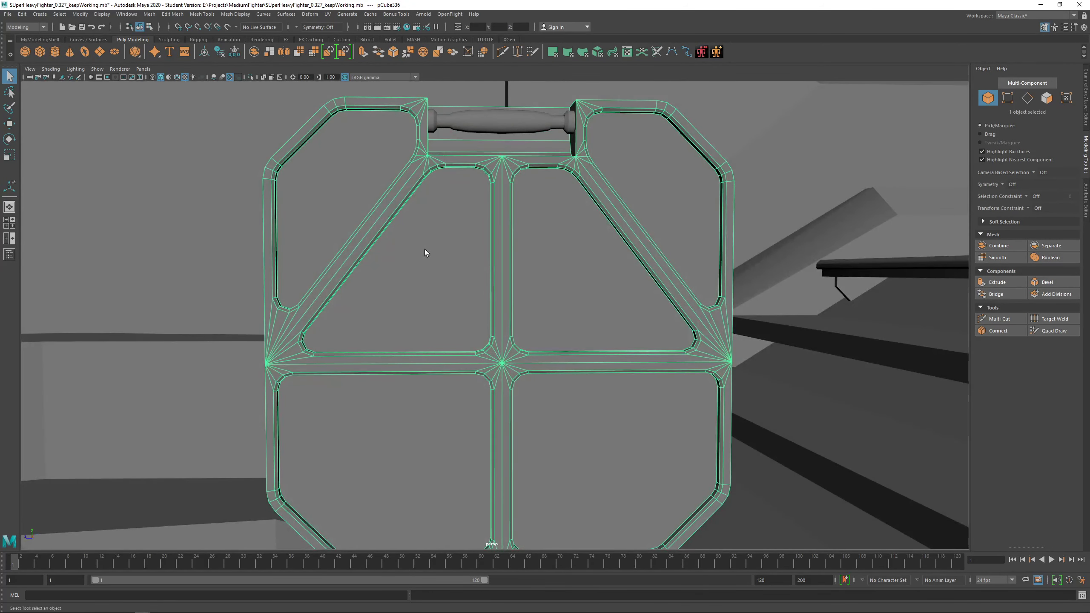
{"action": "right_click_drag", "start_coordinate": [424, 249], "coordinate": [424, 271]}
{"action": "left_click", "coordinate": [427, 271]}
{"action": "left_click", "coordinate": [579, 265], "text": "shift"}
{"action": "left_click", "coordinate": [673, 178], "text": "shift"}
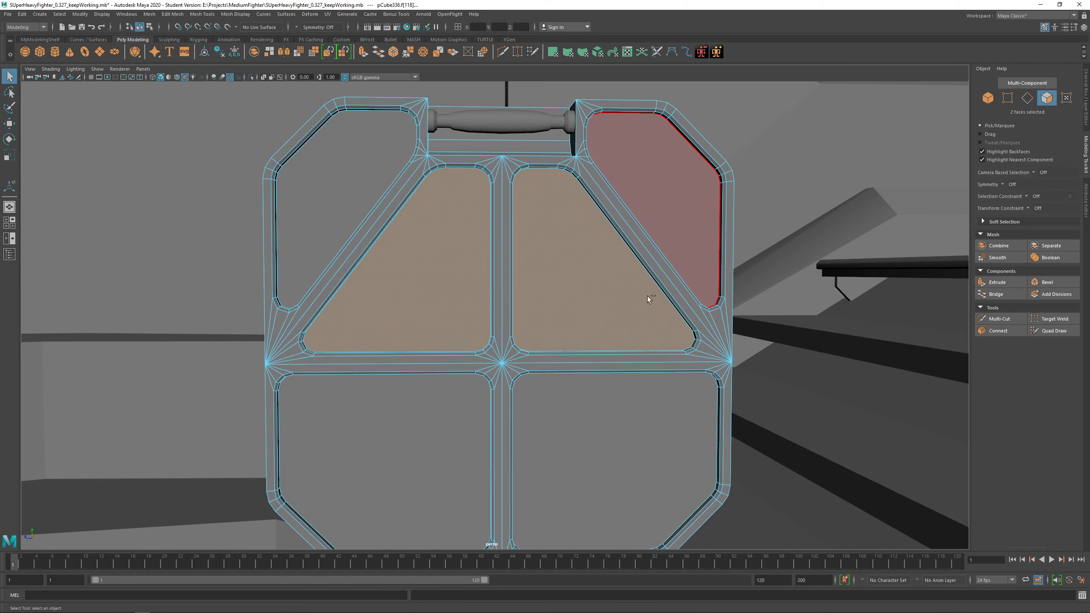
{"action": "left_click", "coordinate": [613, 408], "text": "shift"}
{"action": "left_click", "coordinate": [433, 424], "text": "shift"}
{"action": "left_click", "coordinate": [337, 258], "text": "shift"}
{"action": "left_click_drag", "start_coordinate": [337, 258], "coordinate": [470, 258], "text": "alt"}
{"action": "right_click", "coordinate": [468, 214], "text": "shift"}
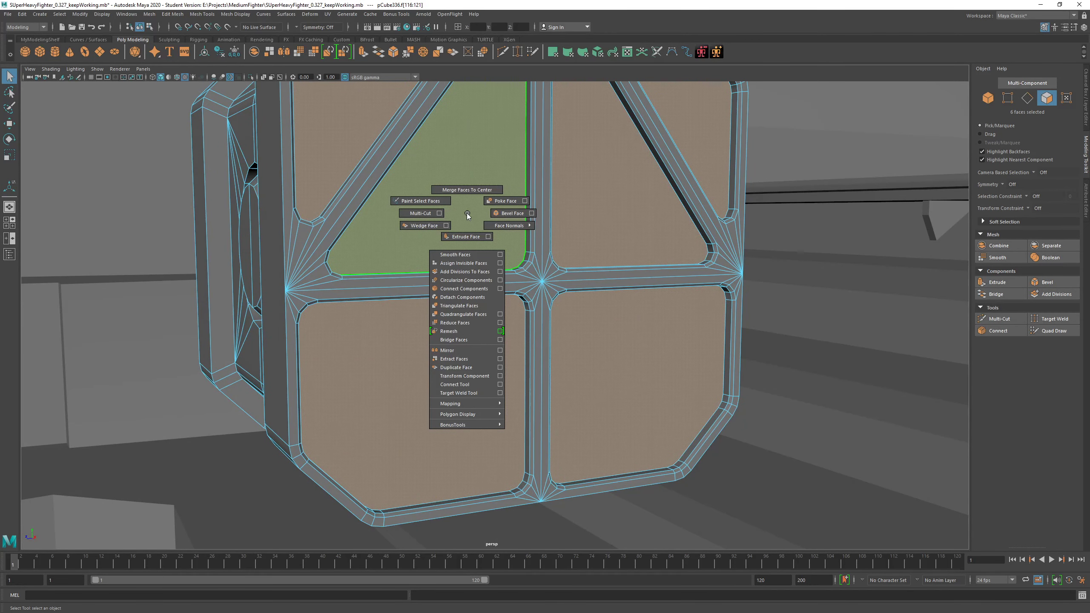
{"action": "left_click", "coordinate": [506, 201]}
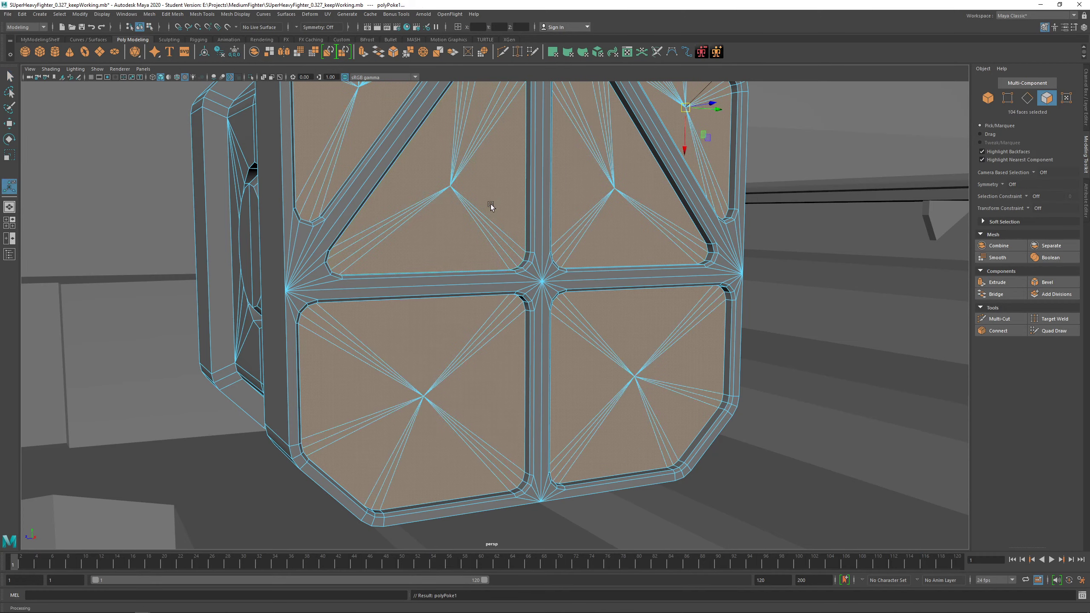
{"action": "right_click", "coordinate": [469, 187]}
{"action": "right_click_drag", "start_coordinate": [473, 181], "coordinate": [479, 183]}
Examine the poked end panels' topology and shading with smooth preview on and off.
{"action": "left_click_drag", "start_coordinate": [478, 183], "coordinate": [472, 216], "text": "alt"}
{"action": "scroll", "coordinate": [472, 216], "scroll_direction": "down", "scroll_amount": 2}
{"action": "middle_click_drag", "start_coordinate": [472, 217], "coordinate": [472, 275], "text": "alt"}
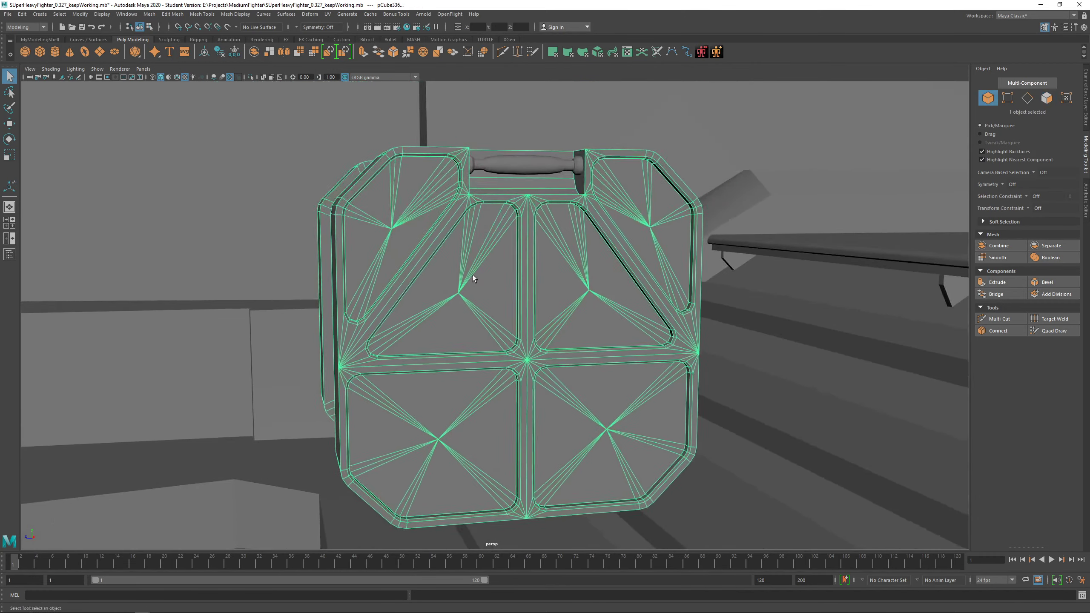
{"action": "left_click_drag", "start_coordinate": [472, 274], "coordinate": [430, 296], "text": "alt"}
{"action": "scroll", "coordinate": [487, 286], "scroll_direction": "up", "scroll_amount": 3}
{"action": "middle_click_drag", "start_coordinate": [441, 316], "coordinate": [451, 231], "text": "alt"}
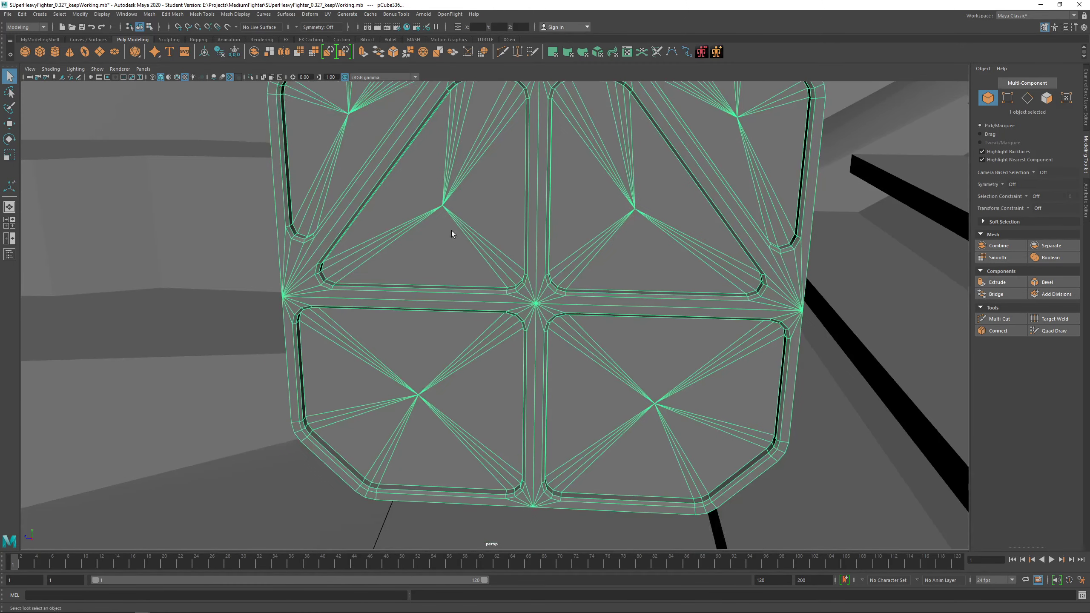
{"action": "left_click_drag", "start_coordinate": [451, 231], "coordinate": [477, 203], "text": "alt"}
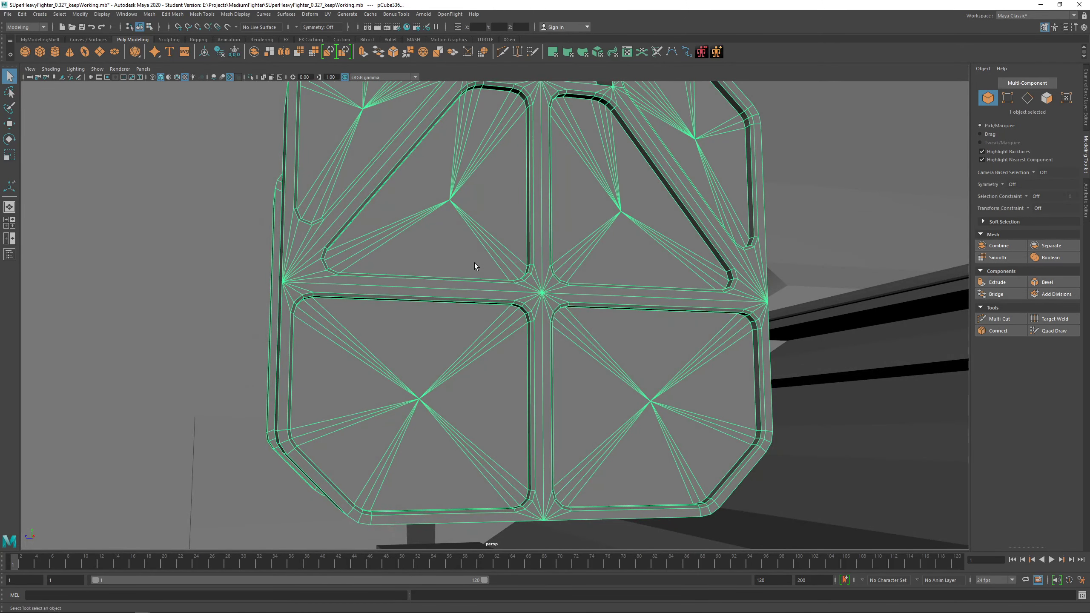
{"action": "key", "text": "3"}
{"action": "left_click_drag", "start_coordinate": [474, 262], "coordinate": [544, 272], "text": "alt"}
{"action": "left_click", "coordinate": [730, 320]}
{"action": "left_click", "coordinate": [544, 273]}
{"action": "middle_click_drag", "start_coordinate": [493, 232], "coordinate": [502, 314], "text": "alt"}
{"action": "key", "text": "1"}
Examine the edge flow around the circular recess and the poked panels from several sides of the crate.
{"action": "left_click_drag", "start_coordinate": [502, 314], "coordinate": [592, 392], "text": "alt"}
{"action": "scroll", "coordinate": [591, 392], "scroll_direction": "down", "scroll_amount": 3}
{"action": "middle_click_drag", "start_coordinate": [592, 392], "coordinate": [560, 292], "text": "alt"}
{"action": "left_click_drag", "start_coordinate": [527, 287], "coordinate": [455, 283], "text": "alt"}
{"action": "middle_click_drag", "start_coordinate": [325, 322], "coordinate": [451, 328], "text": "alt"}
{"action": "left_click_drag", "start_coordinate": [451, 329], "coordinate": [516, 311], "text": "alt"}
{"action": "middle_click_drag", "start_coordinate": [516, 311], "coordinate": [508, 315], "text": "alt"}
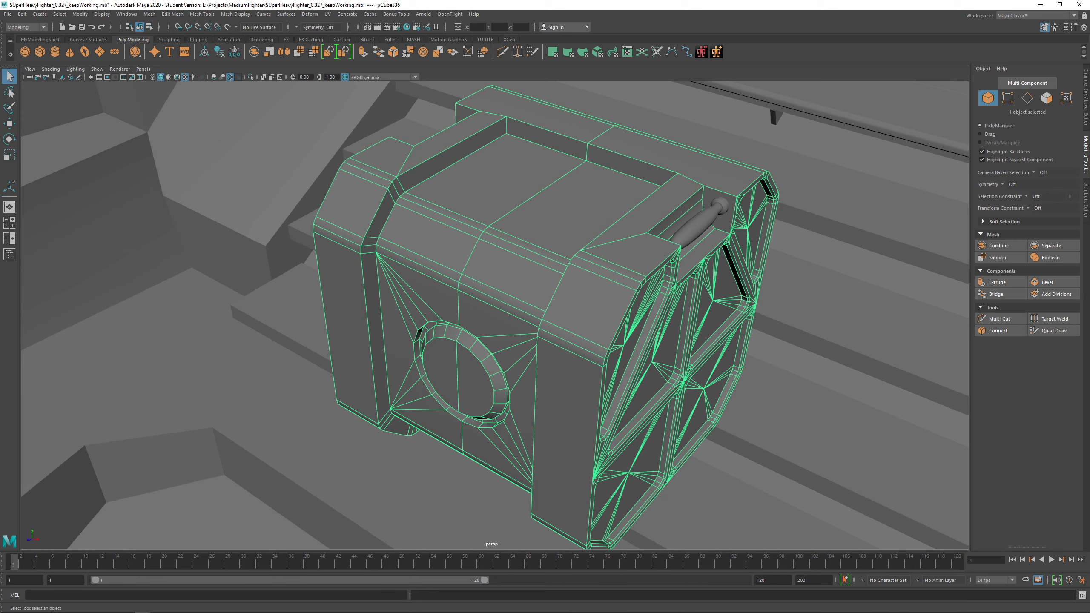
{"action": "left_click_drag", "start_coordinate": [474, 309], "coordinate": [538, 293], "text": "alt"}
{"action": "middle_click_drag", "start_coordinate": [473, 380], "coordinate": [479, 321], "text": "alt"}
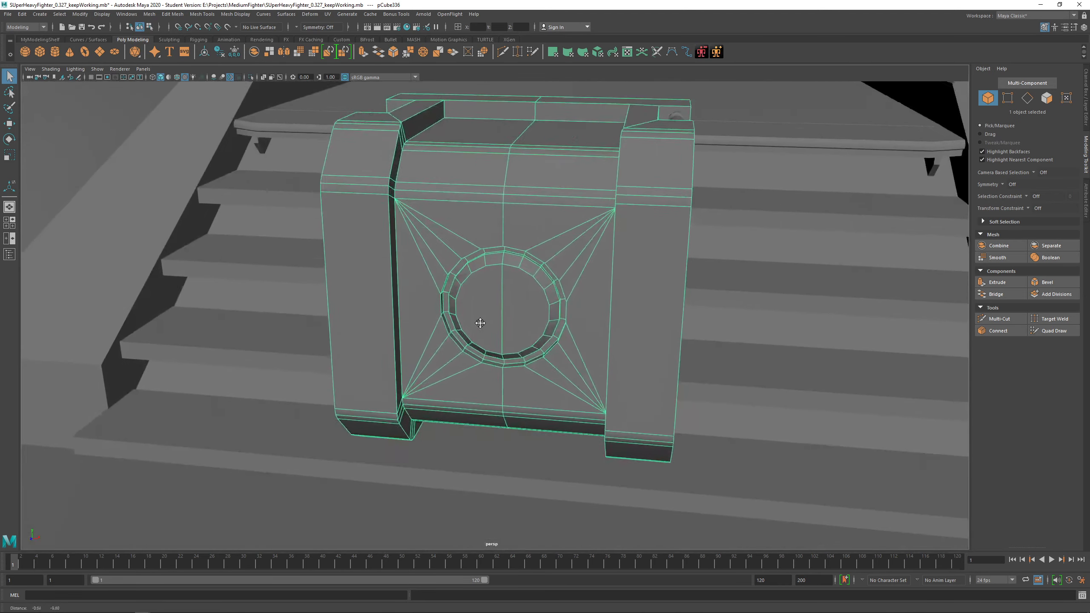
{"action": "scroll", "coordinate": [480, 324], "scroll_direction": "up", "scroll_amount": 3}
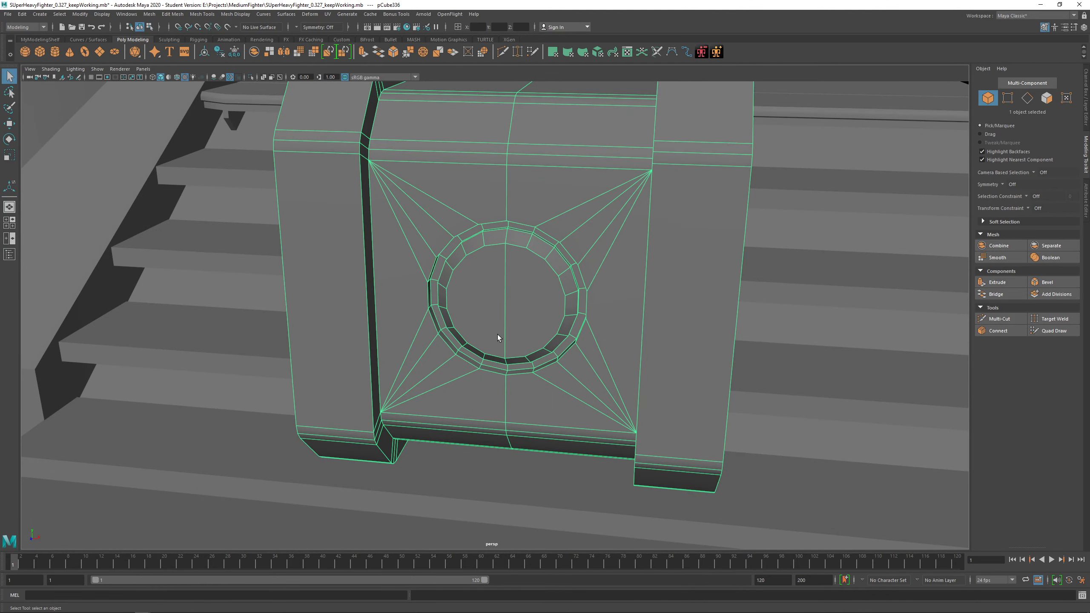
{"action": "left_click_drag", "start_coordinate": [497, 334], "coordinate": [551, 306], "text": "alt"}
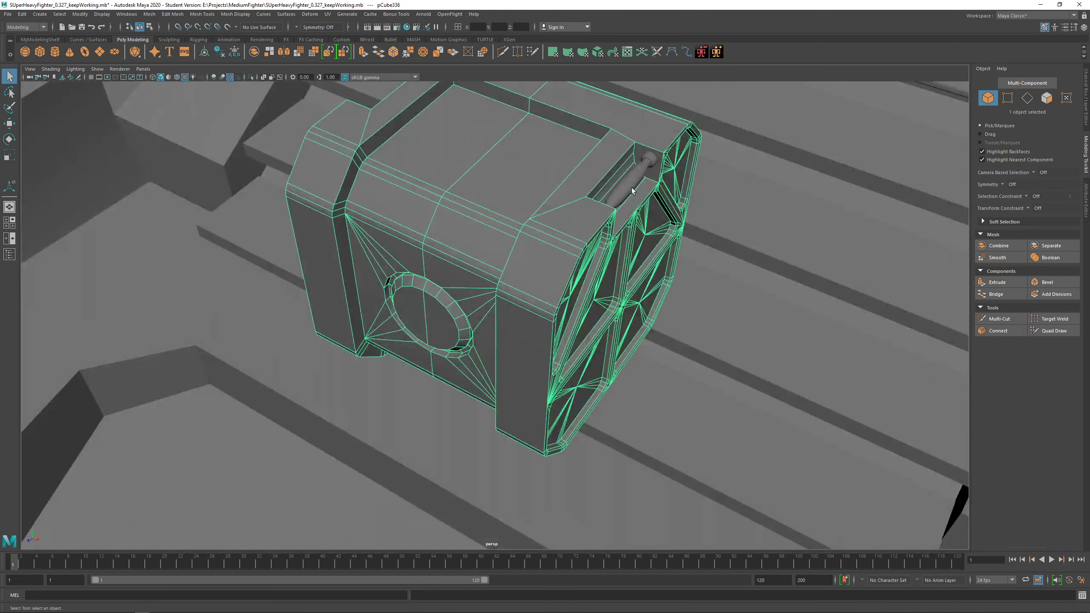
Isolate the crate together with its handle.
{"action": "left_click", "coordinate": [631, 190], "text": "shift"}
{"action": "key", "text": "ctrl+1"}
{"action": "left_click_drag", "start_coordinate": [632, 191], "coordinate": [433, 218], "text": "alt"}
{"action": "left_click", "coordinate": [687, 282]}
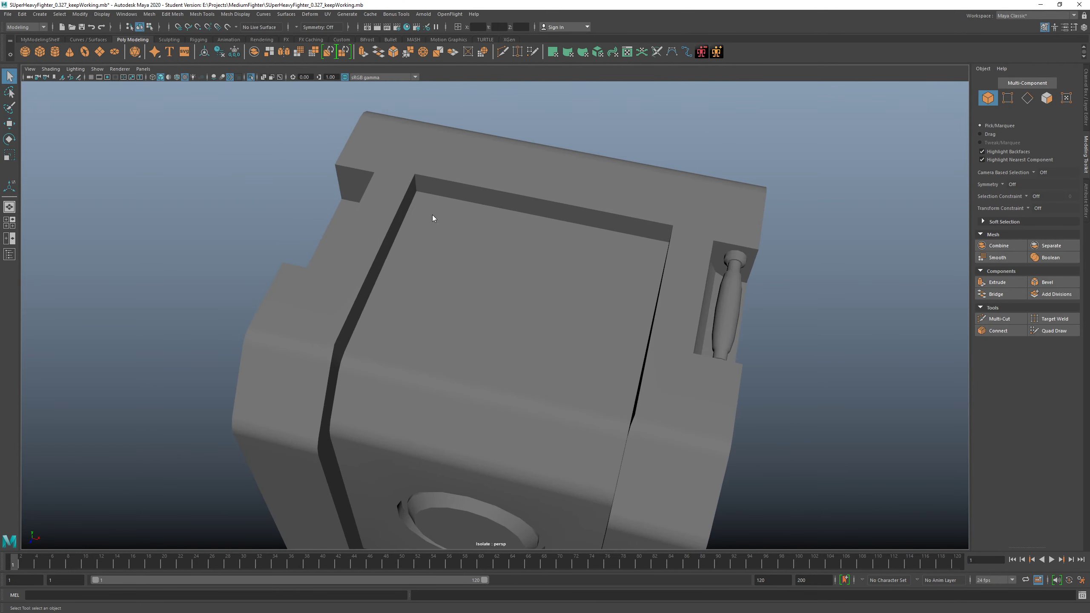
Bevel the four inner corner edges of the crate's top and bottom recesses with a Fraction of 0.28 and return to object mode.
{"action": "right_click_drag", "start_coordinate": [433, 215], "coordinate": [420, 190]}
{"action": "left_click", "coordinate": [422, 189]}
{"action": "left_click_drag", "start_coordinate": [422, 189], "coordinate": [650, 230], "text": "alt"}
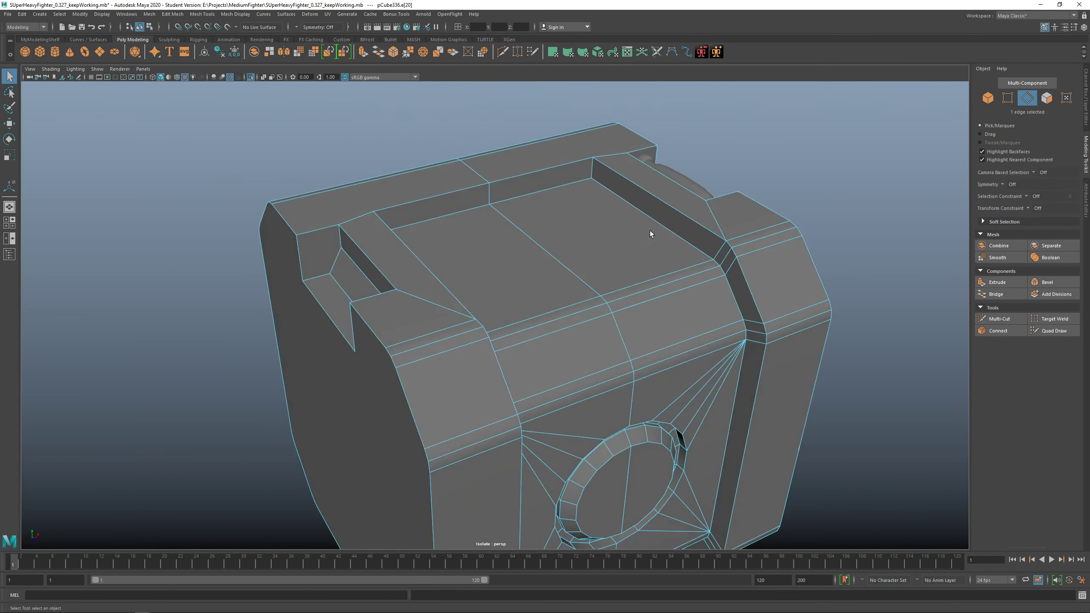
{"action": "left_click", "coordinate": [595, 171], "text": "shift"}
{"action": "left_click_drag", "start_coordinate": [595, 171], "coordinate": [309, 348], "text": "alt"}
{"action": "left_click", "coordinate": [629, 346], "text": "shift"}
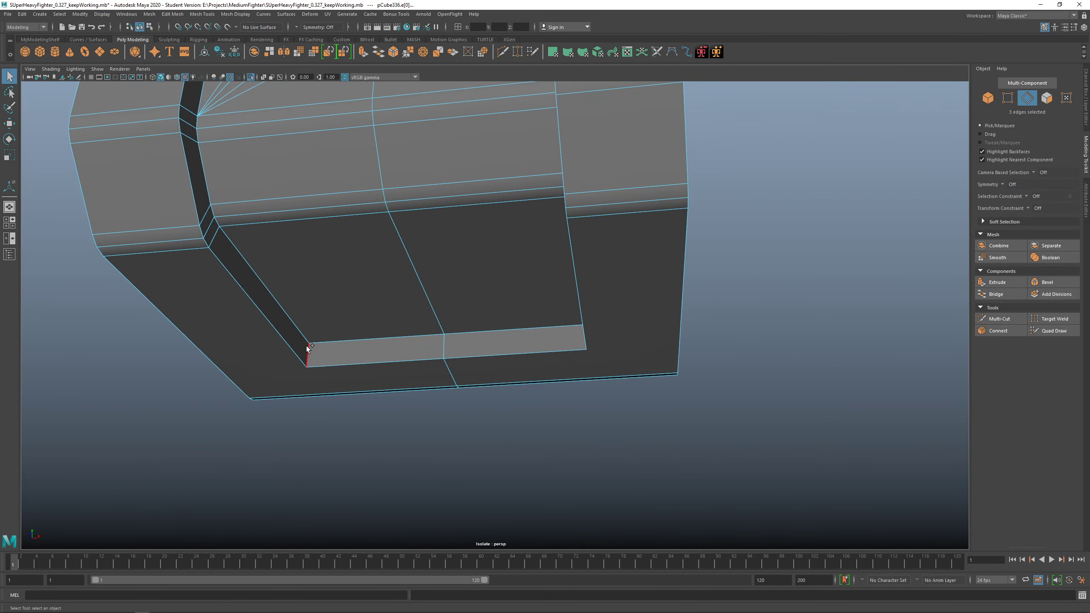
{"action": "right_click_drag", "start_coordinate": [355, 299], "coordinate": [400, 305], "text": "shift"}
{"action": "left_click_drag", "start_coordinate": [400, 306], "coordinate": [421, 273], "text": "alt"}
{"action": "scroll", "coordinate": [422, 272], "scroll_direction": "up", "scroll_amount": 3}
{"action": "middle_click_drag", "start_coordinate": [421, 274], "coordinate": [491, 277], "text": "alt"}
{"action": "left_click_drag", "start_coordinate": [492, 276], "coordinate": [426, 295], "text": "alt"}
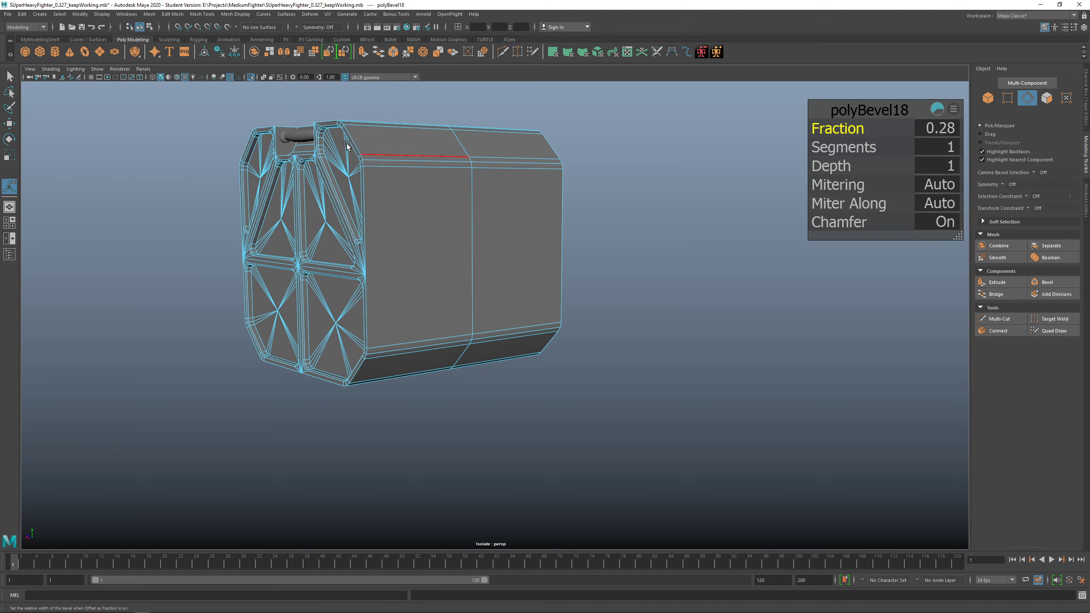
{"action": "right_click_drag", "start_coordinate": [346, 143], "coordinate": [365, 137]}
{"action": "key", "text": "q"}
{"action": "middle_click_drag", "start_coordinate": [360, 138], "coordinate": [422, 232], "text": "alt"}
{"action": "left_click_drag", "start_coordinate": [421, 232], "coordinate": [363, 281], "text": "alt"}
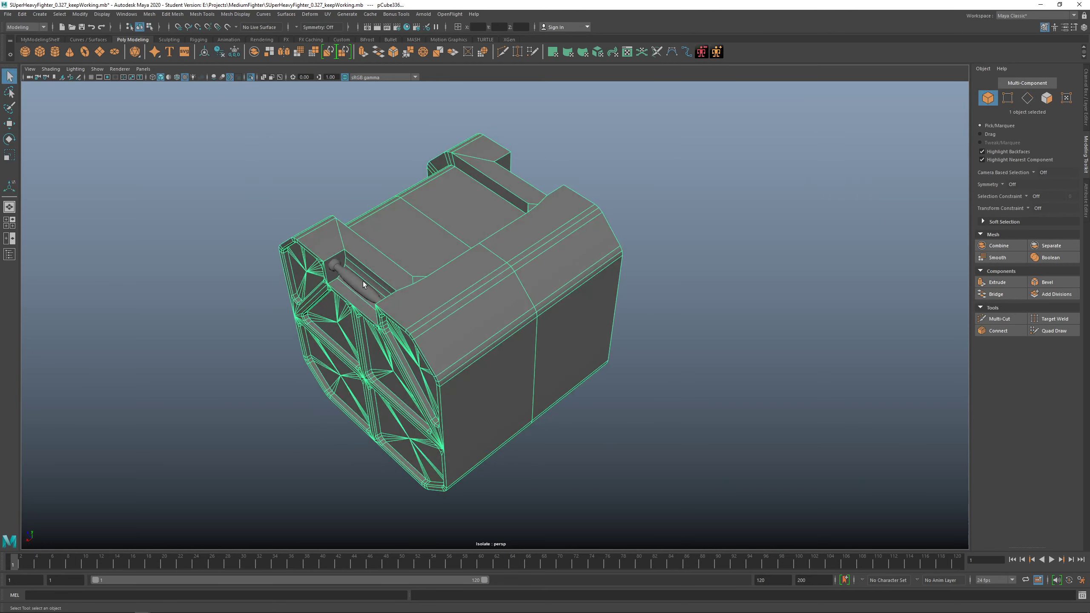
Select the handle in the crate's recess and save the scene, accepting the student-version notice.
{"action": "left_click", "coordinate": [362, 282]}
{"action": "middle_click_drag", "start_coordinate": [374, 276], "coordinate": [445, 292], "text": "alt"}
{"action": "scroll", "coordinate": [445, 291], "scroll_direction": "up", "scroll_amount": 3}
{"action": "left_click_drag", "start_coordinate": [444, 294], "coordinate": [410, 308], "text": "alt"}
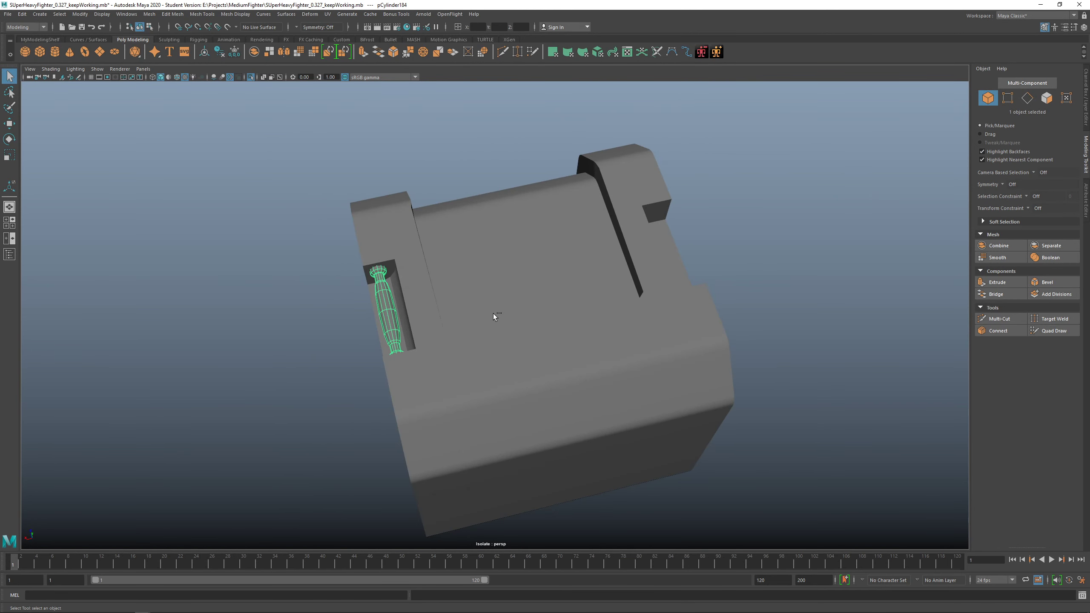
{"action": "key", "text": "ctrl+s"}
{"action": "left_click", "coordinate": [526, 318]}
{"action": "left_click_drag", "start_coordinate": [527, 318], "coordinate": [430, 310], "text": "alt"}
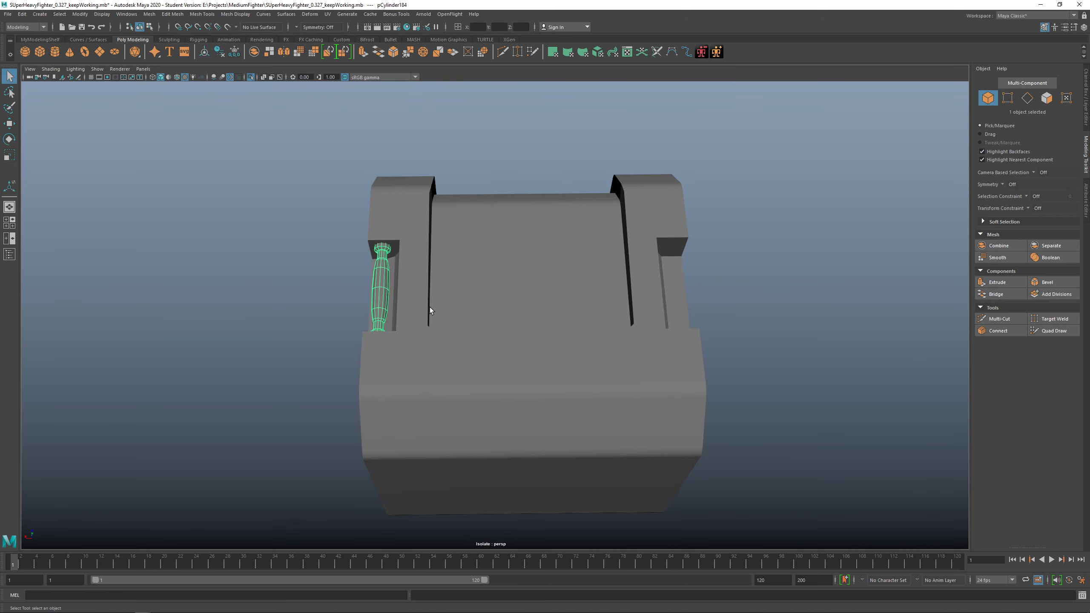
{"action": "key", "text": "ctrl+s"}
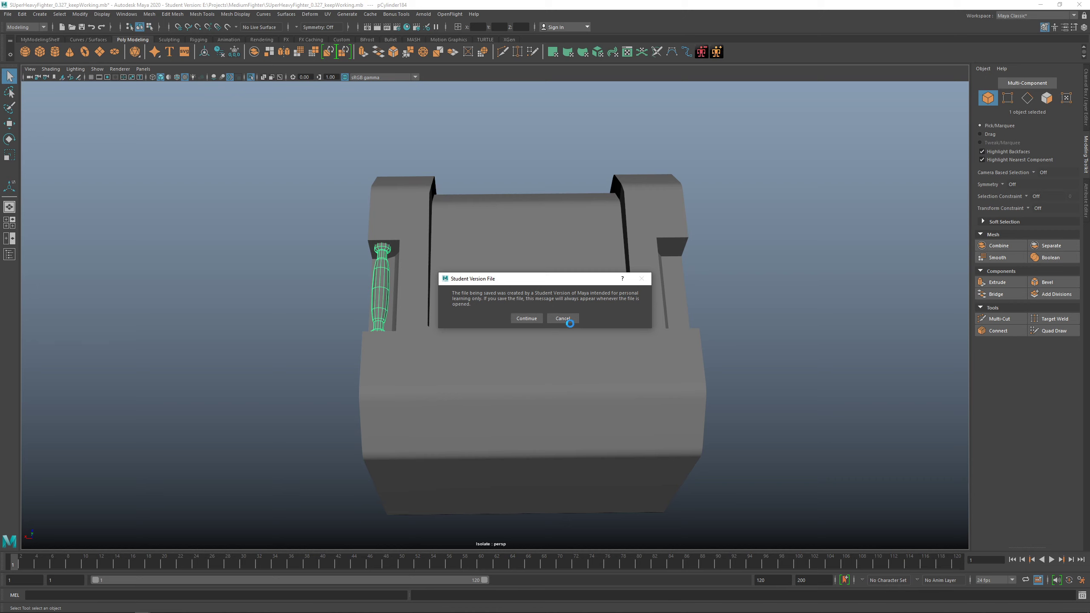
{"action": "left_click", "coordinate": [567, 320]}
{"action": "mouse_move", "coordinate": [569, 320]}
{"action": "left_mouse_down", "text": "alt"}
{"action": "mouse_move", "coordinate": [535, 317]}
{"action": "mouse_move", "coordinate": [553, 313]}
{"action": "left_mouse_up", "text": "alt"}
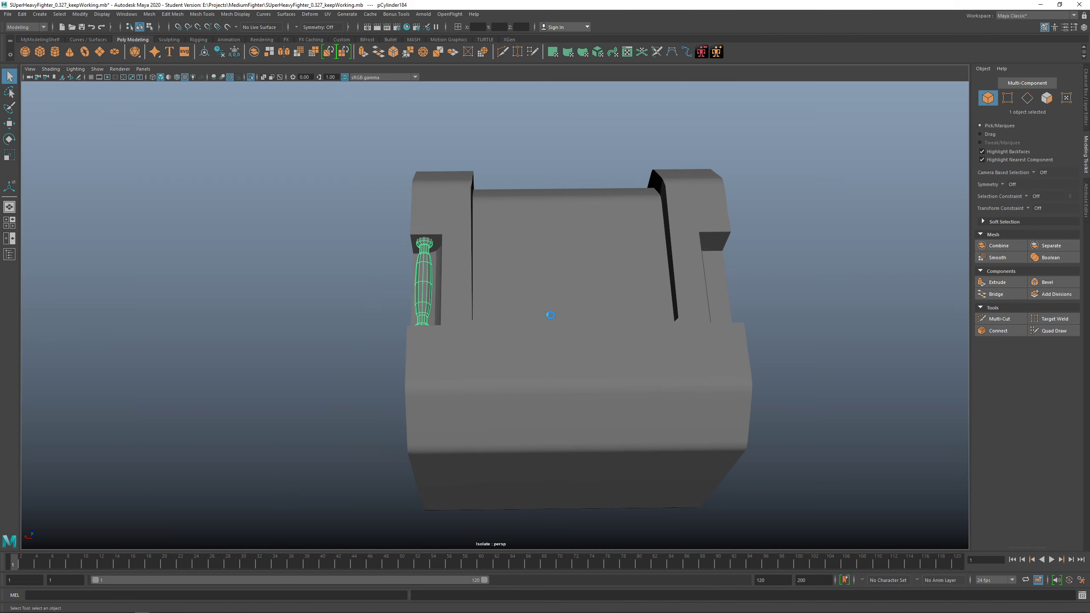
{"action": "key", "text": "ctrl+s"}
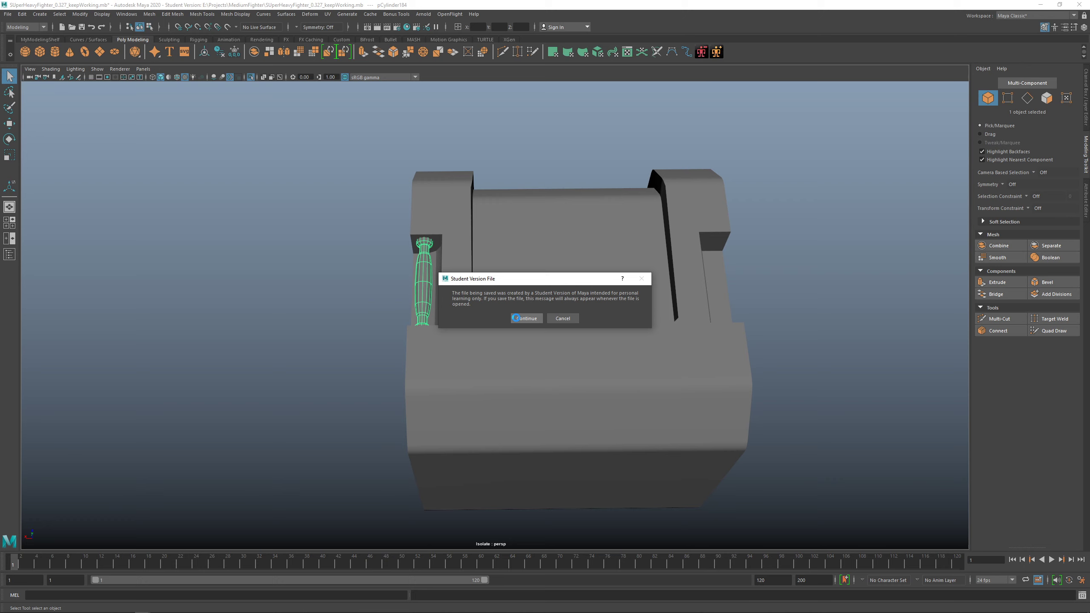
{"action": "left_click", "coordinate": [561, 318]}
{"action": "left_click_drag", "start_coordinate": [560, 319], "coordinate": [506, 308], "text": "alt"}
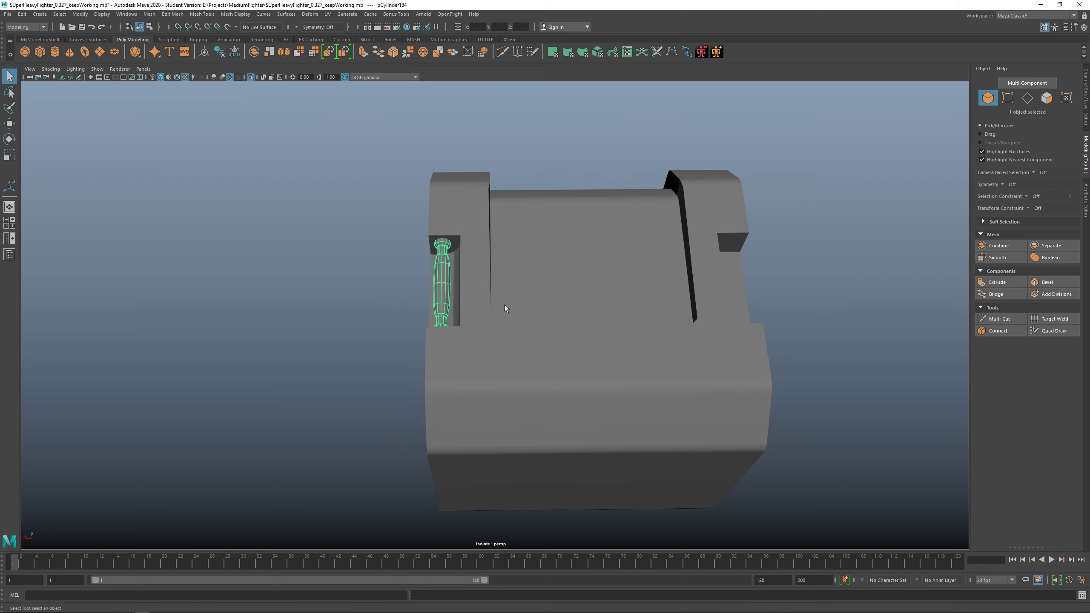
Save the current scene again and continue past the Student Version File notice.
{"action": "left_click", "coordinate": [6, 15]}
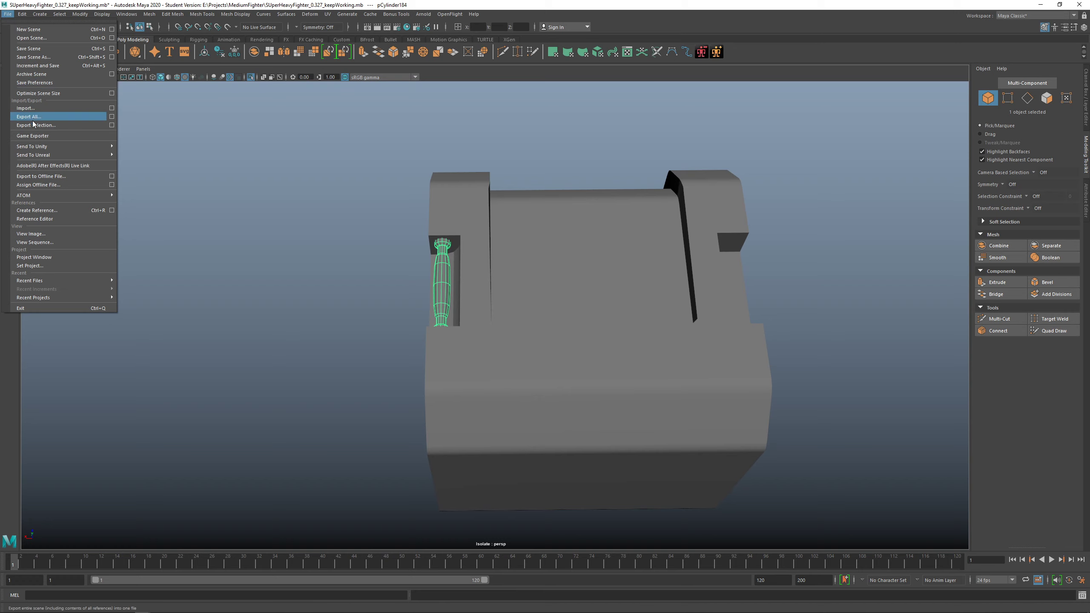
{"action": "mouse_move", "coordinate": [47, 283]}
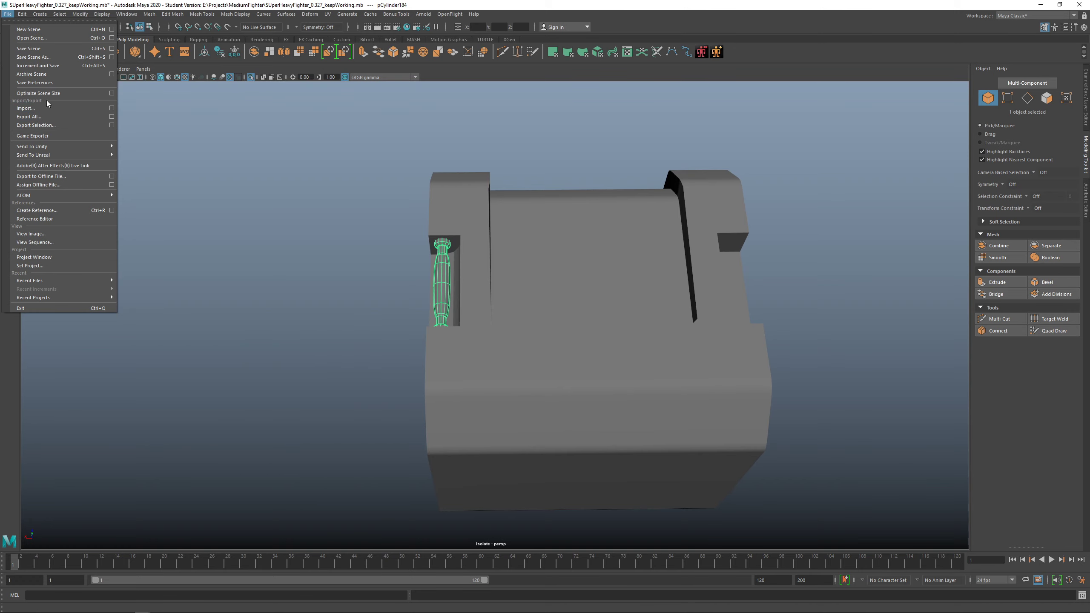
{"action": "left_click", "coordinate": [41, 49]}
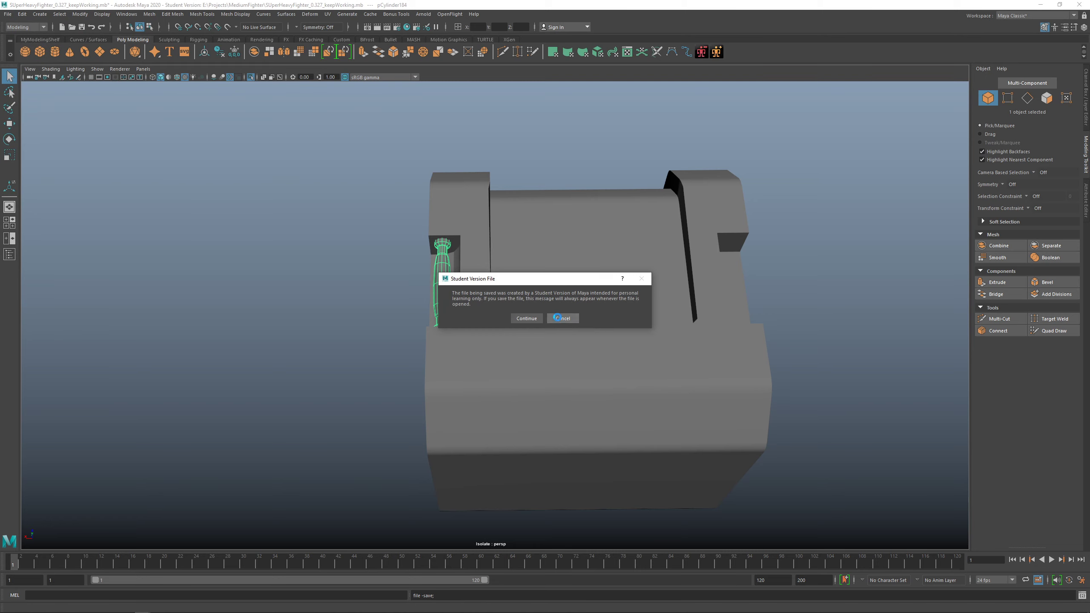
{"action": "left_click", "coordinate": [527, 319]}
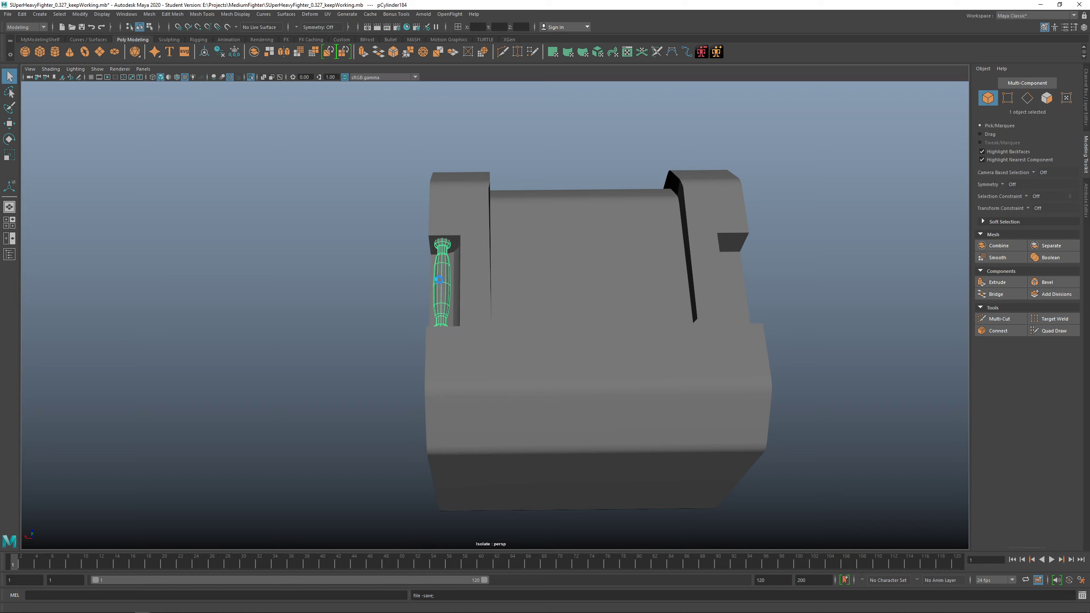
Try to duplicate the handle along X into the opposite recess, to about X -31.28.
{"action": "mouse_move", "coordinate": [484, 321]}
{"action": "left_mouse_down", "text": "alt"}
{"action": "mouse_move", "coordinate": [553, 327]}
{"action": "mouse_move", "coordinate": [525, 312]}
{"action": "mouse_move", "coordinate": [470, 319]}
{"action": "mouse_move", "coordinate": [483, 328]}
{"action": "left_mouse_up", "text": "alt"}
{"action": "key", "text": "w"}
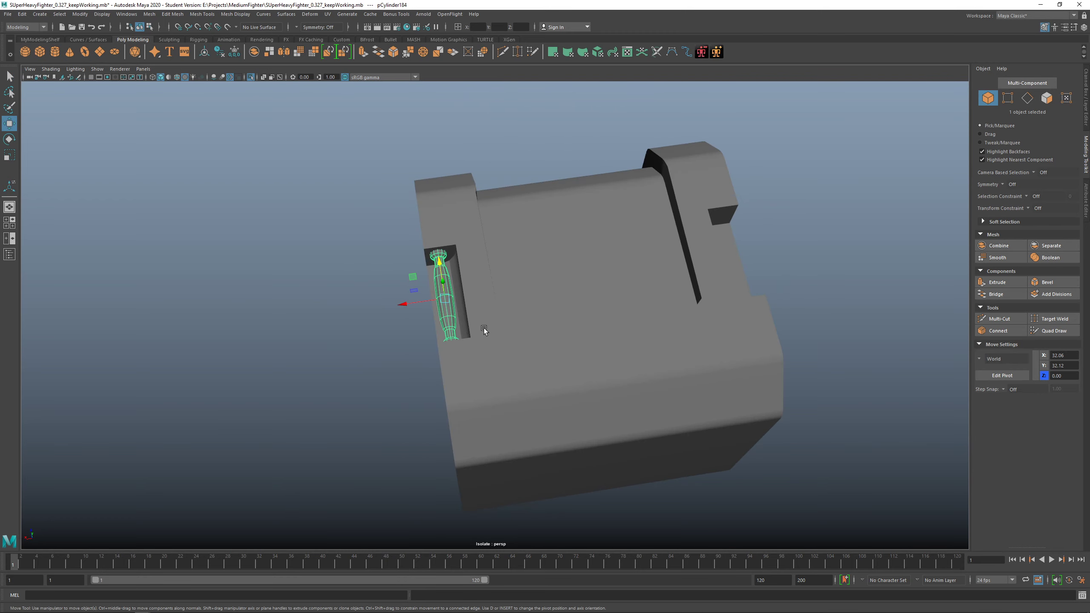
{"action": "mouse_move", "coordinate": [405, 304]}
{"action": "left_mouse_down", "text": "shift"}
{"action": "mouse_move", "coordinate": [324, 314]}
{"action": "mouse_move", "coordinate": [697, 282]}
{"action": "left_mouse_up", "text": "shift"}
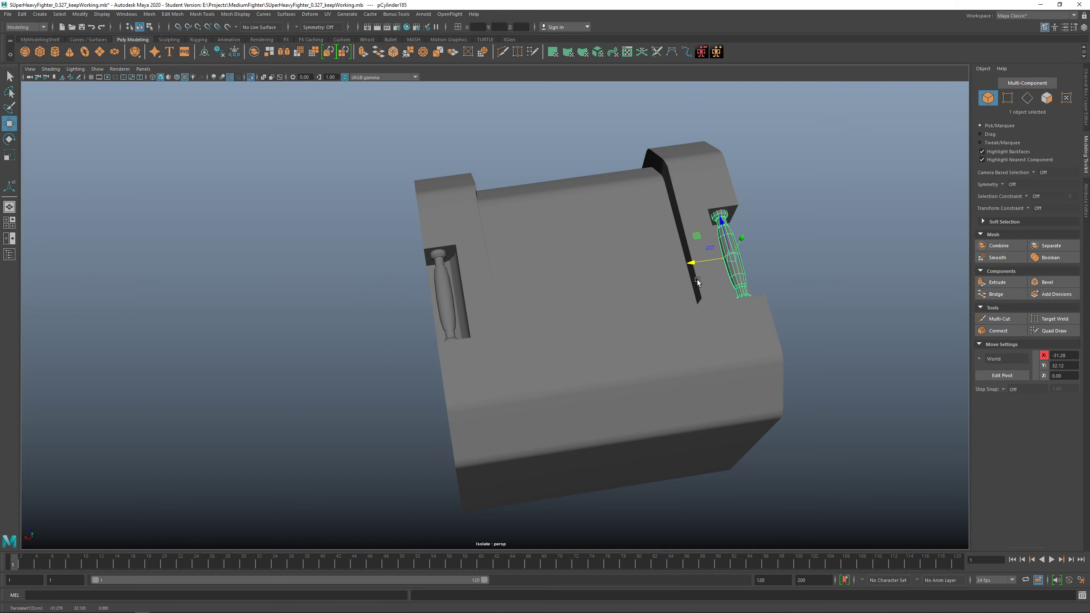
{"action": "left_click", "coordinate": [692, 282]}
Frame the original handle and isolate it from the rest of the scene.
{"action": "left_click", "coordinate": [443, 295]}
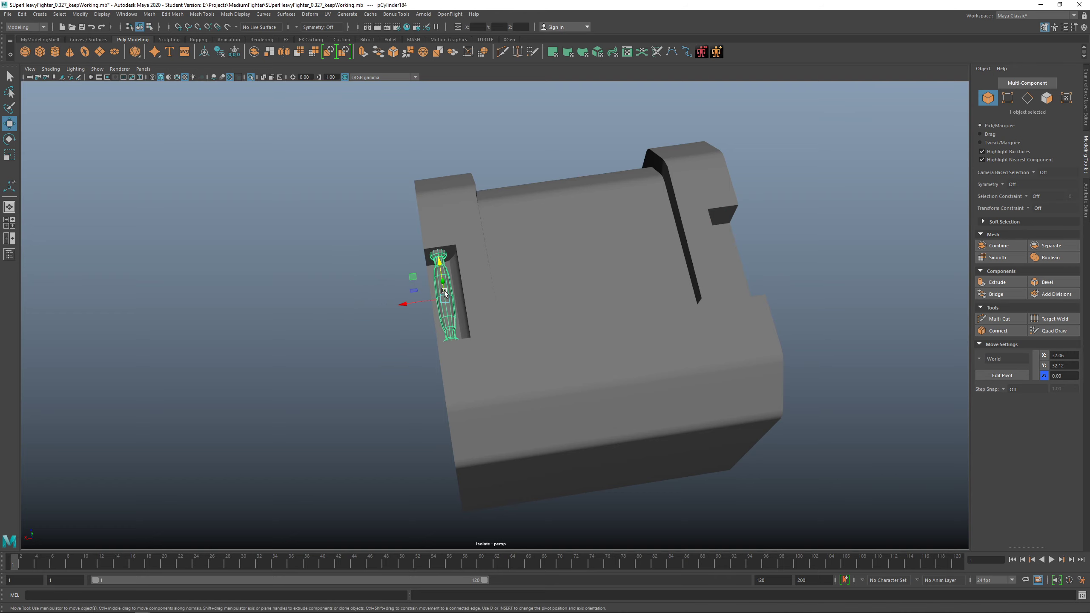
{"action": "key", "text": "f"}
{"action": "left_click_drag", "start_coordinate": [441, 302], "coordinate": [483, 312], "text": "alt"}
{"action": "key", "text": "ctrl+1"}
{"action": "key", "text": "ctrl+1"}
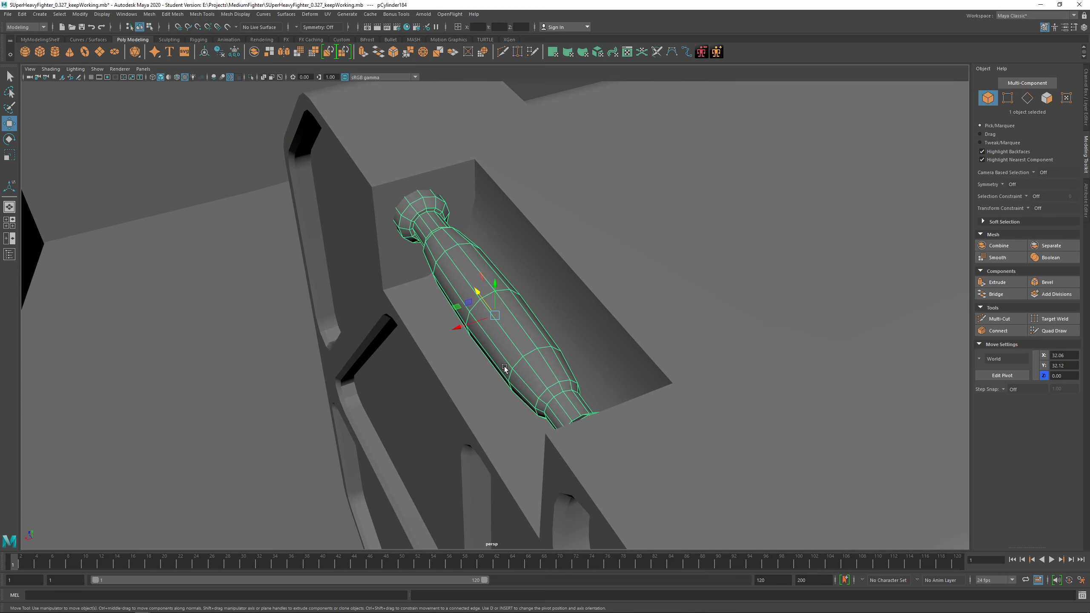
{"action": "left_click_drag", "start_coordinate": [481, 362], "coordinate": [568, 336], "text": "alt"}
Delete the ring of end-cap faces at both ends of the handle and return to object mode.
{"action": "right_click_drag", "start_coordinate": [568, 335], "coordinate": [575, 353]}
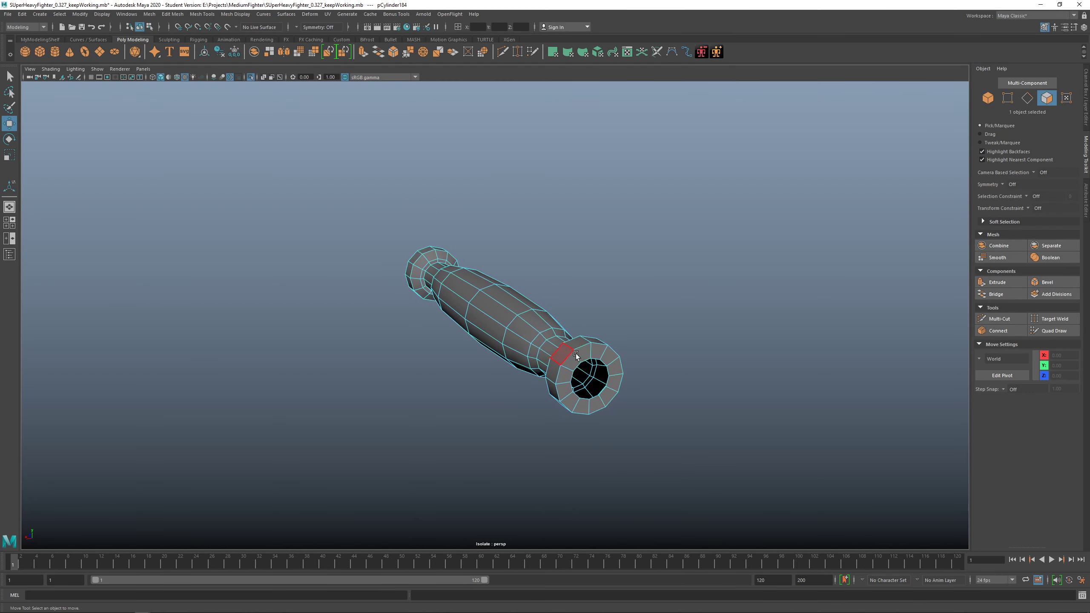
{"action": "left_click", "coordinate": [581, 353]}
{"action": "key", "text": "q"}
{"action": "double_click", "coordinate": [573, 362], "text": "shift"}
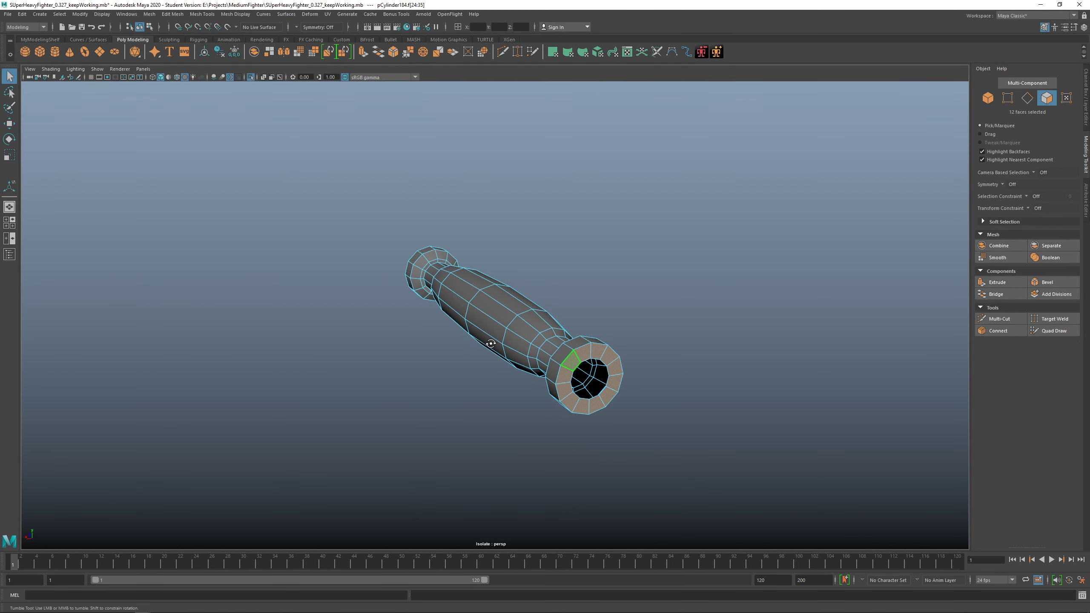
{"action": "left_click_drag", "start_coordinate": [491, 346], "coordinate": [629, 344], "text": "alt"}
{"action": "double_click", "coordinate": [441, 369], "text": "shift"}
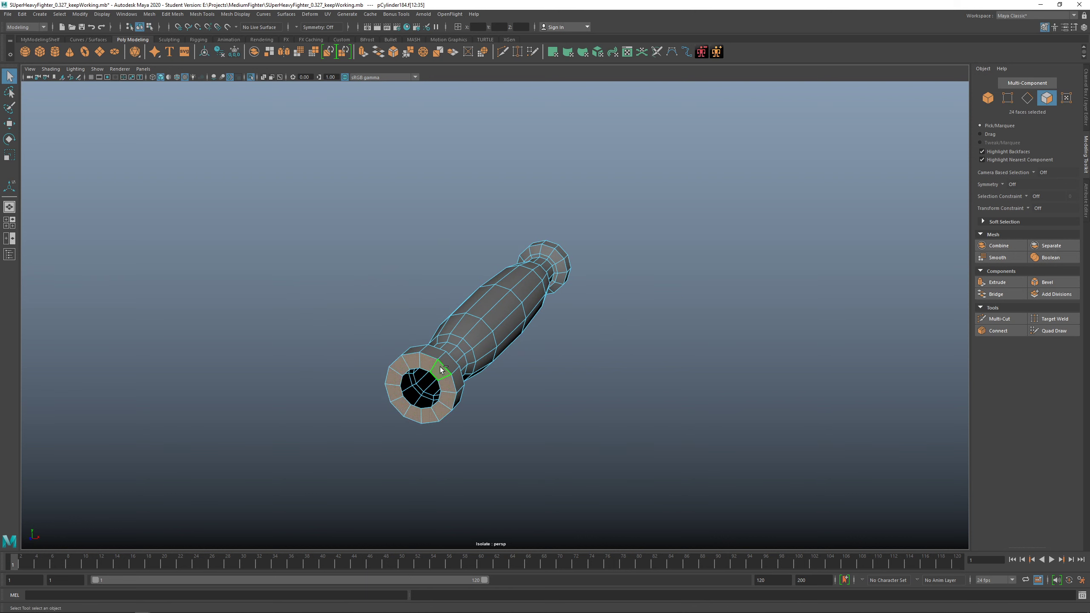
{"action": "key", "text": "Delete"}
{"action": "left_click_drag", "start_coordinate": [448, 346], "coordinate": [336, 352], "text": "alt"}
{"action": "right_click_drag", "start_coordinate": [478, 322], "coordinate": [505, 303]}
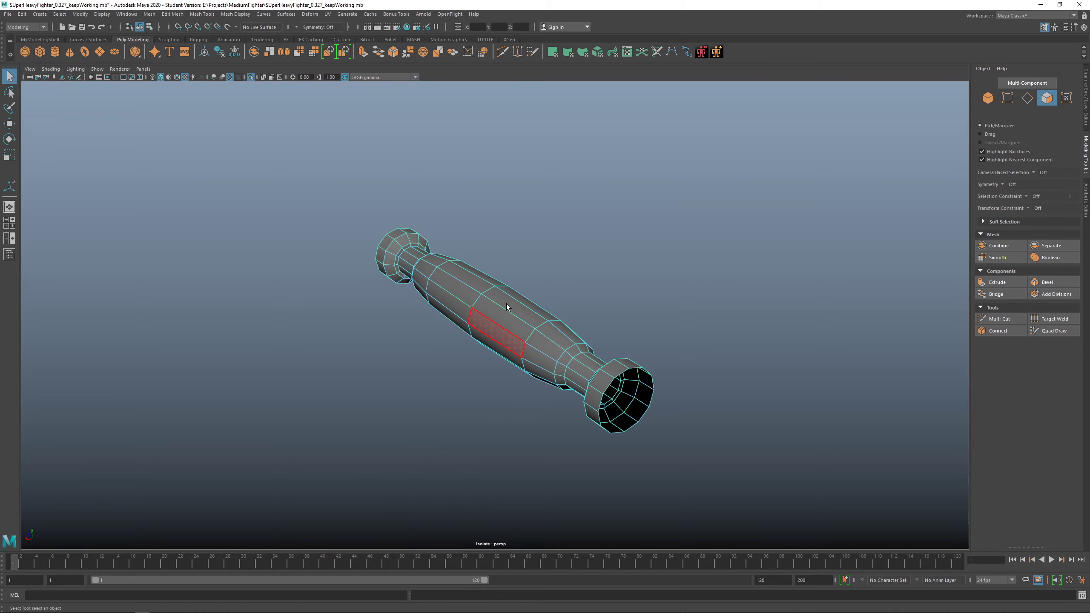
Leave the handle's isolation and isolate the crate and handle together.
{"action": "key", "text": "ctrl+1"}
{"action": "scroll", "coordinate": [480, 326], "scroll_direction": "down", "scroll_amount": 2}
{"action": "left_click_drag", "start_coordinate": [480, 326], "coordinate": [621, 385], "text": "alt"}
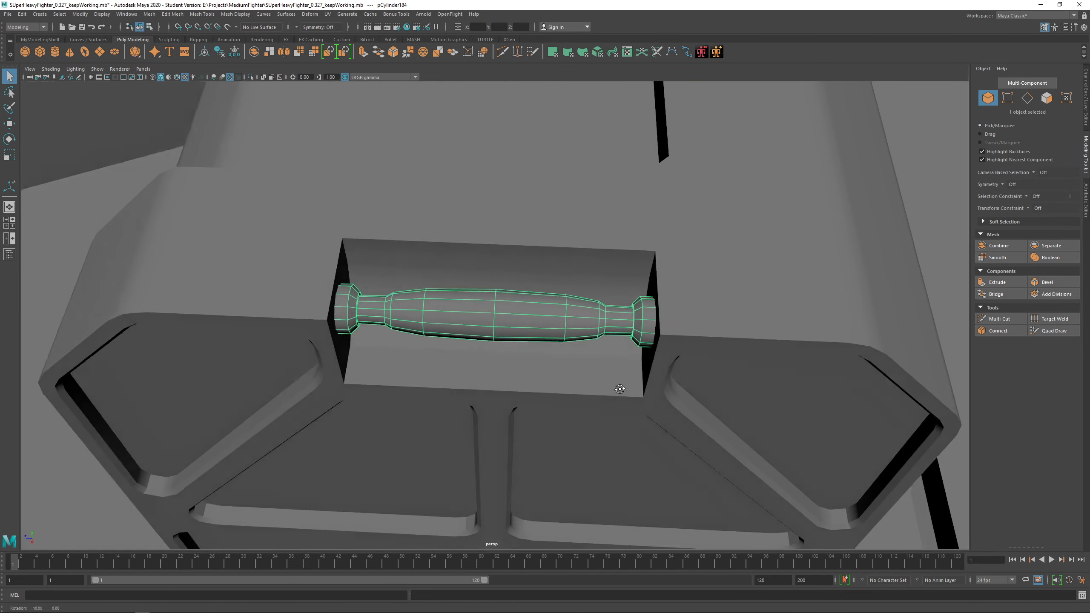
{"action": "left_click", "coordinate": [606, 402]}
{"action": "scroll", "coordinate": [606, 402], "scroll_direction": "down", "scroll_amount": 3}
{"action": "left_click_drag", "start_coordinate": [521, 377], "coordinate": [480, 351], "text": "alt"}
{"action": "left_click", "coordinate": [502, 325]}
{"action": "scroll", "coordinate": [480, 351], "scroll_direction": "down", "scroll_amount": 3}
{"action": "left_click", "coordinate": [474, 354], "text": "shift"}
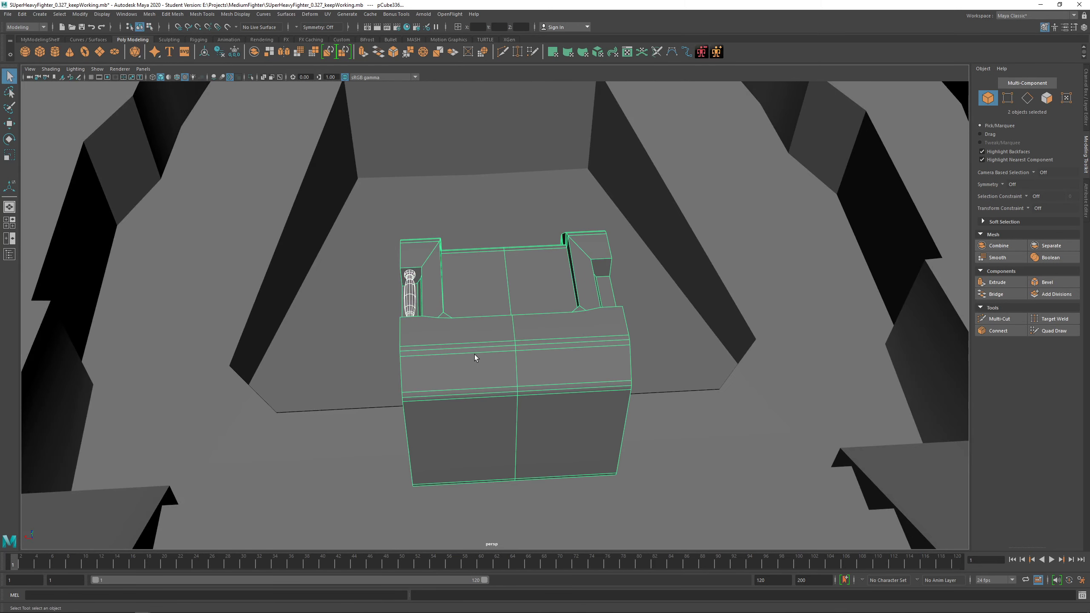
{"action": "key", "text": "ctrl+1"}
{"action": "scroll", "coordinate": [530, 387], "scroll_direction": "down", "scroll_amount": 2}
{"action": "left_click_drag", "start_coordinate": [529, 387], "coordinate": [538, 370], "text": "alt"}
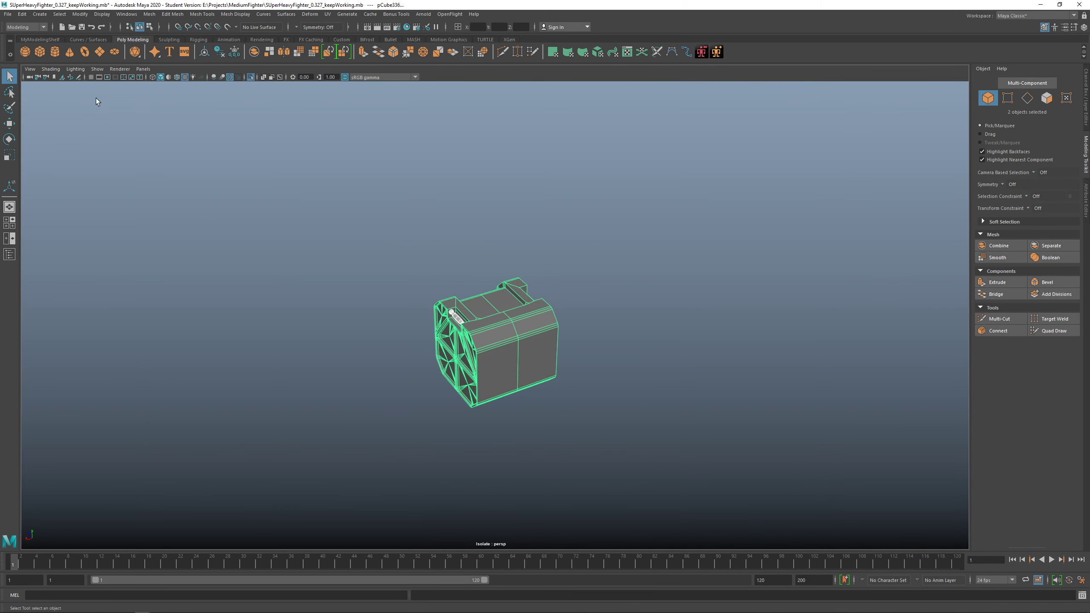
Show the viewport grid beneath the isolated crate.
{"action": "left_click", "coordinate": [91, 77]}
{"action": "left_click_drag", "start_coordinate": [372, 268], "coordinate": [480, 419], "text": "alt"}
{"action": "left_click", "coordinate": [477, 371]}
{"action": "left_click", "coordinate": [495, 349]}
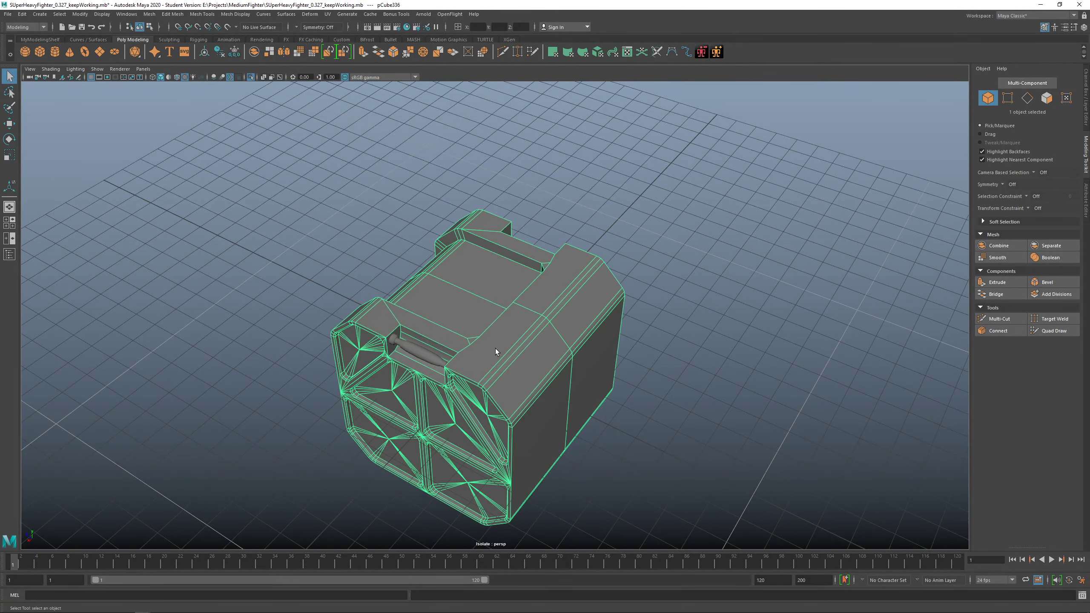
{"action": "left_click_drag", "start_coordinate": [514, 351], "coordinate": [430, 365], "text": "alt"}
Temporarily hide the handle and crate to expose the grid's centre, and bring both back.
{"action": "left_click", "coordinate": [402, 321]}
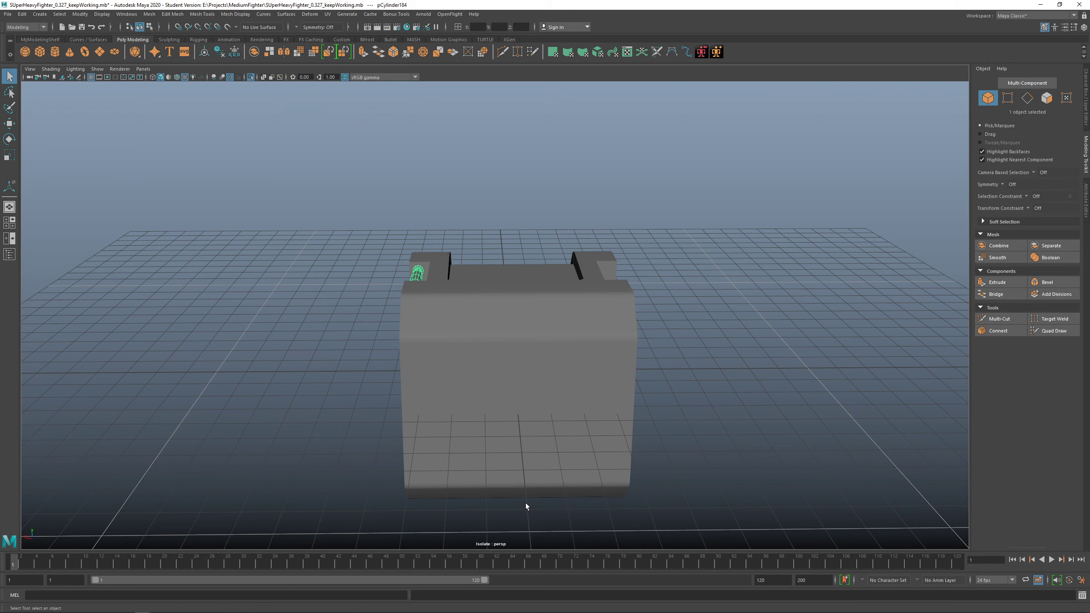
{"action": "left_click", "coordinate": [550, 364], "text": "shift"}
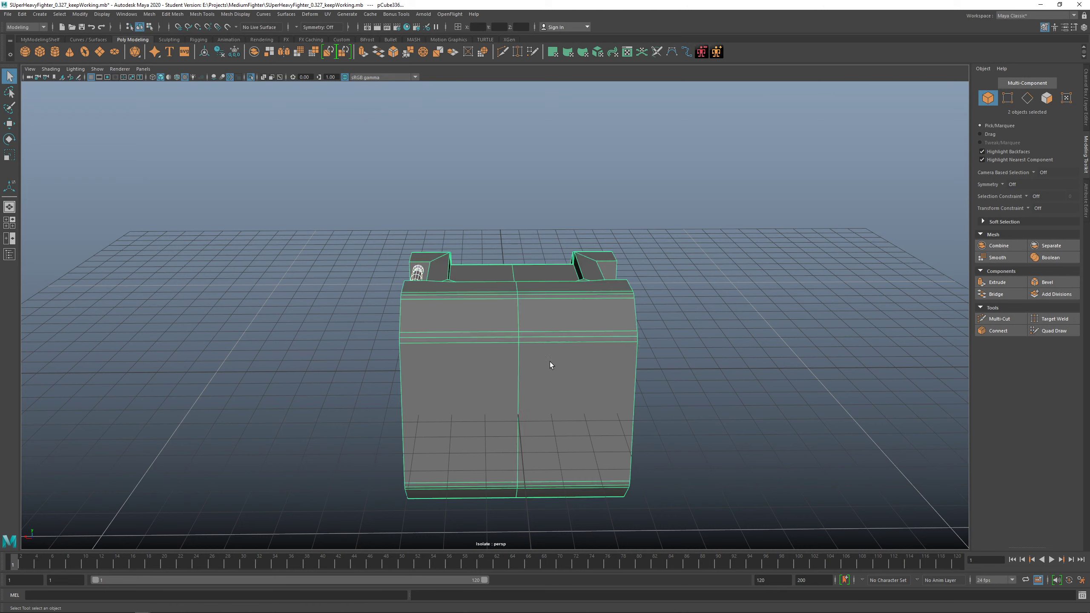
{"action": "key", "text": "ctrl+h"}
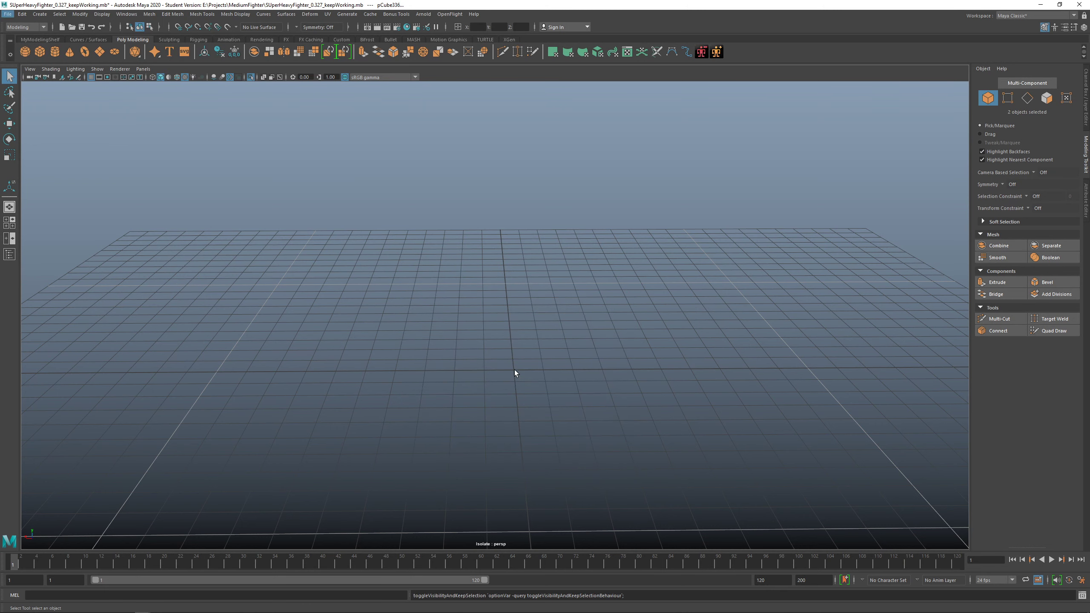
{"action": "left_click", "coordinate": [516, 371]}
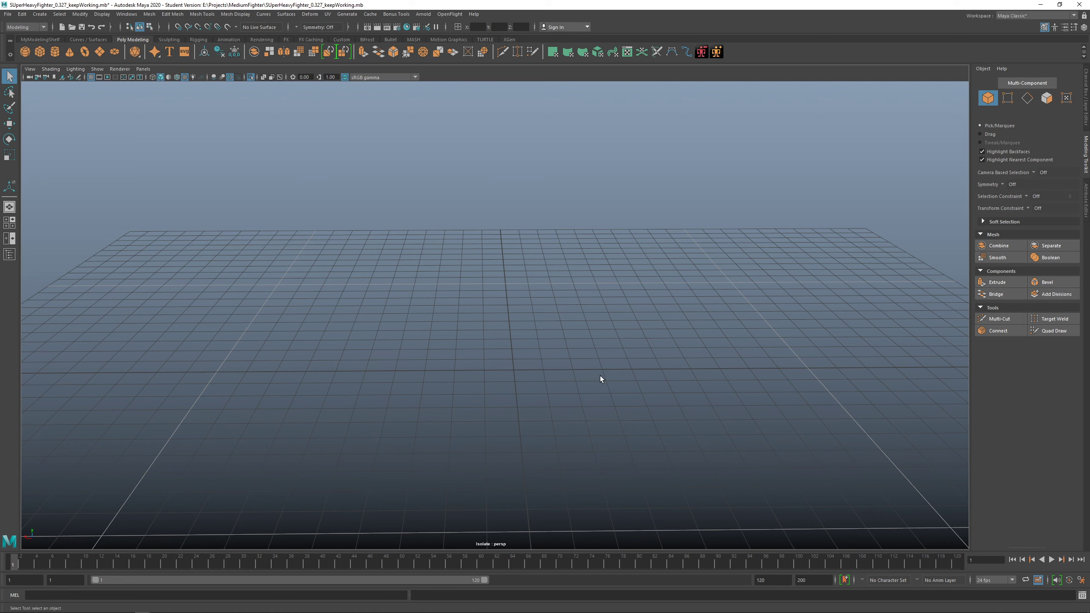
{"action": "key", "text": "shift+z"}
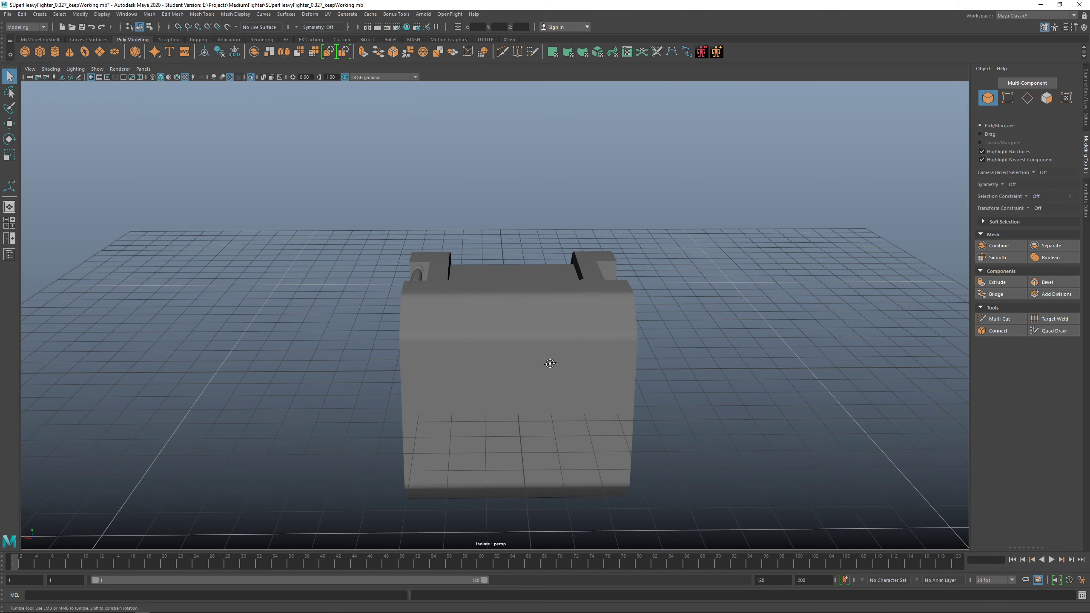
Examine how the crate and its handle sit relative to the grid's centre.
{"action": "left_click_drag", "start_coordinate": [549, 364], "coordinate": [507, 359], "text": "alt"}
{"action": "left_click", "coordinate": [405, 281]}
{"action": "left_click_drag", "start_coordinate": [417, 306], "coordinate": [447, 266], "text": "alt"}
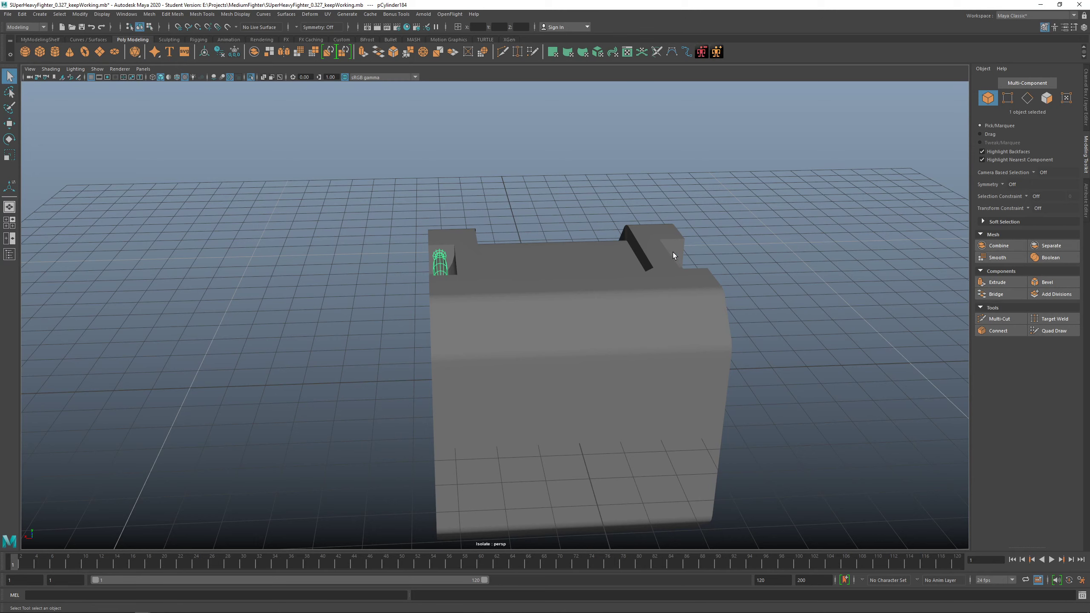
{"action": "left_click_drag", "start_coordinate": [672, 258], "coordinate": [615, 294], "text": "alt"}
{"action": "left_click", "coordinate": [576, 239]}
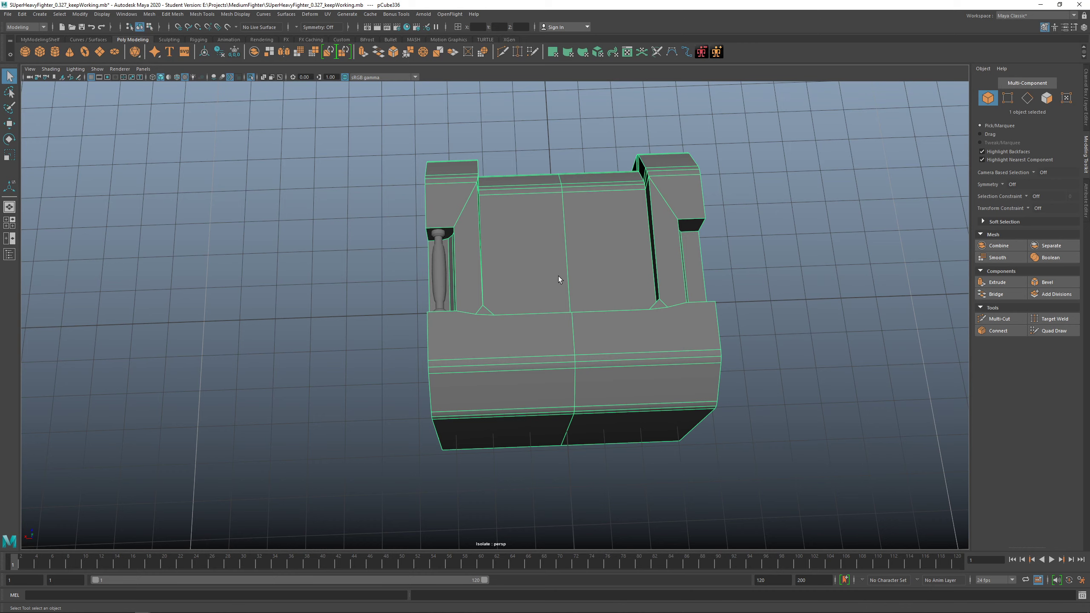
{"action": "left_click_drag", "start_coordinate": [577, 281], "coordinate": [426, 274], "text": "alt"}
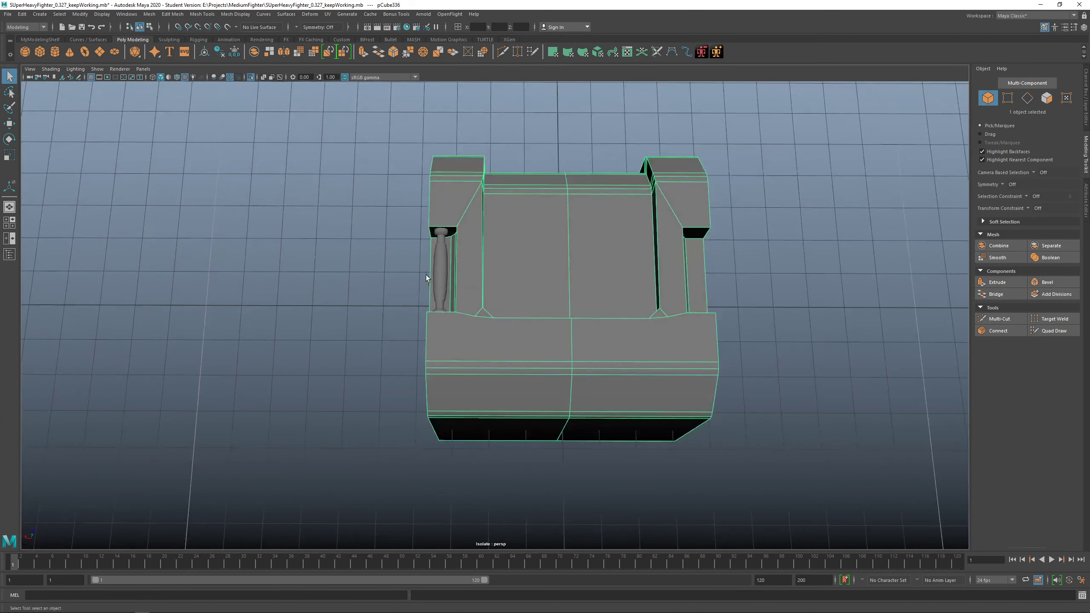
Mirror the handle about the world X axis in the negative direction to fill the opposite recess.
{"action": "left_click", "coordinate": [440, 272]}
{"action": "left_click_drag", "start_coordinate": [491, 278], "coordinate": [393, 279], "text": "alt"}
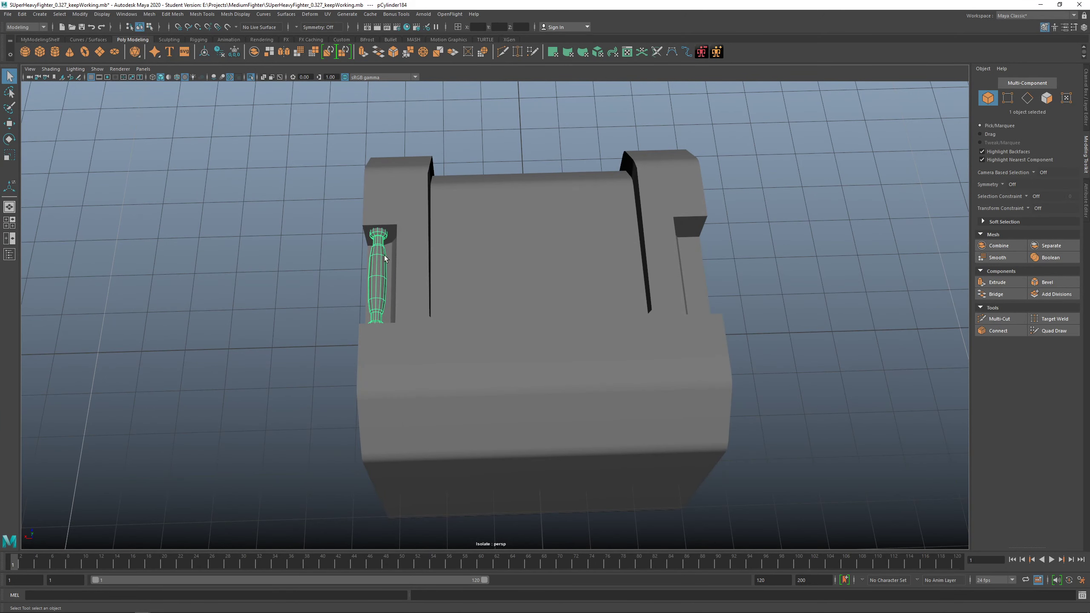
{"action": "right_click_drag", "start_coordinate": [328, 214], "coordinate": [315, 310], "text": "shift"}
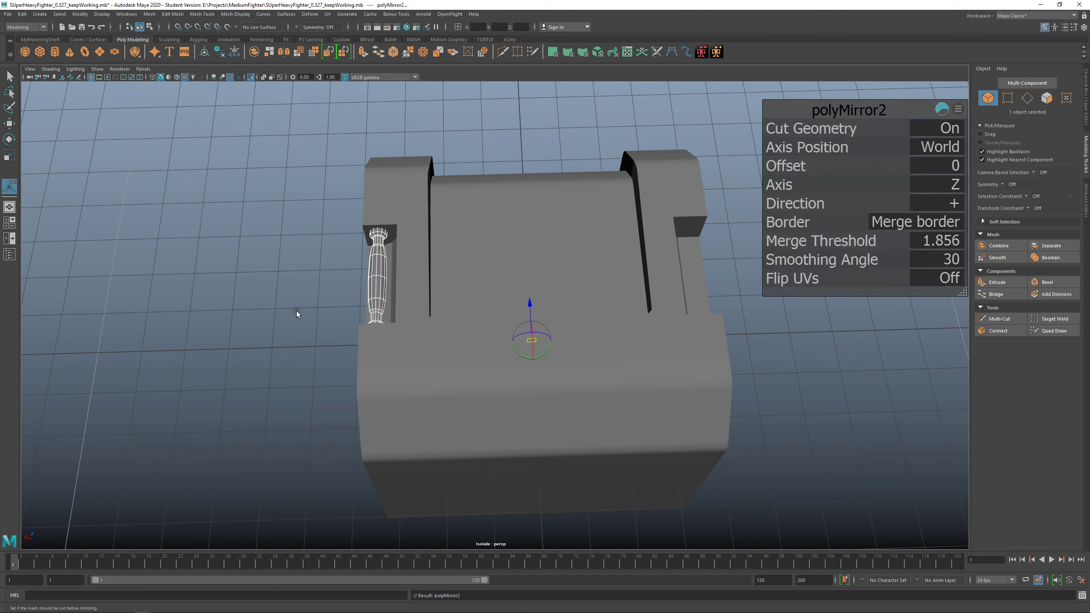
{"action": "left_click", "coordinate": [933, 190]}
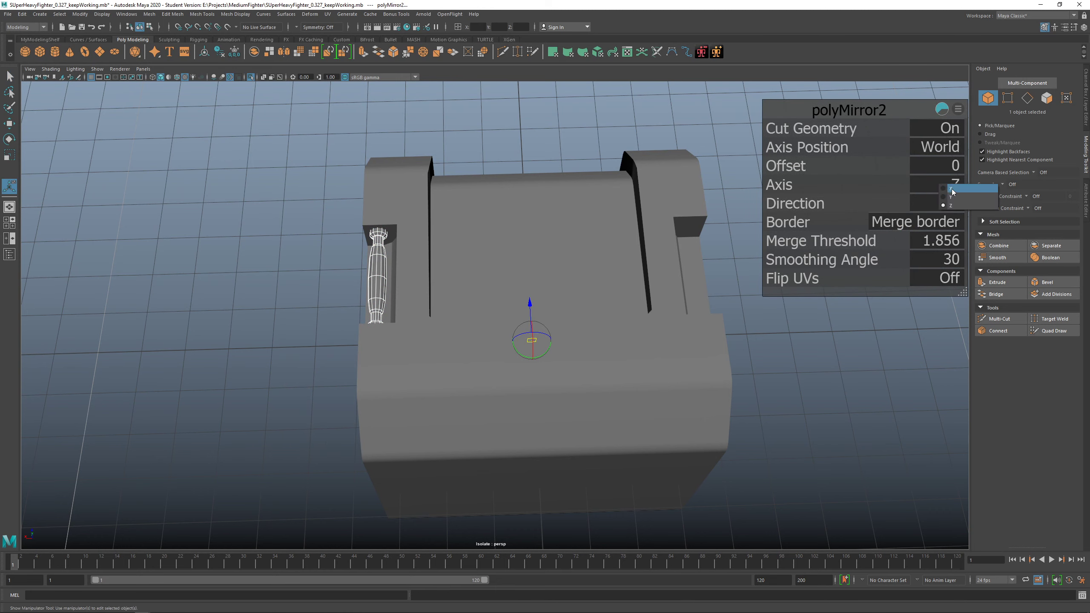
{"action": "left_click", "coordinate": [952, 199]}
{"action": "left_click", "coordinate": [951, 202]}
{"action": "left_click", "coordinate": [961, 218]}
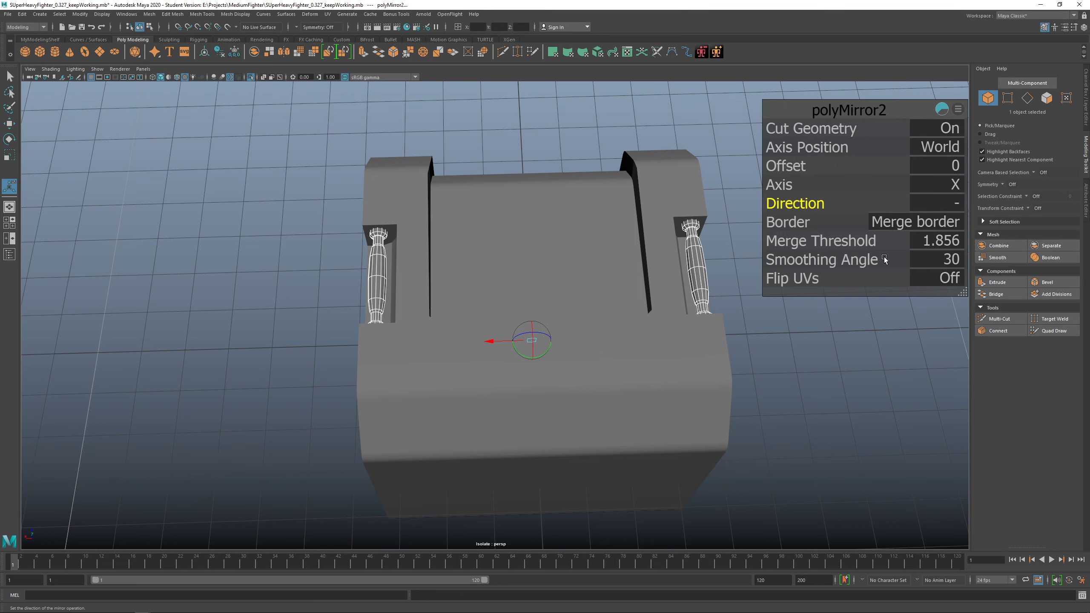
Exit isolation and examine both handles in their recesses within the full scene.
{"action": "left_click_drag", "start_coordinate": [696, 343], "coordinate": [619, 297], "text": "alt"}
{"action": "left_click", "coordinate": [619, 297]}
{"action": "key", "text": "ctrl+1"}
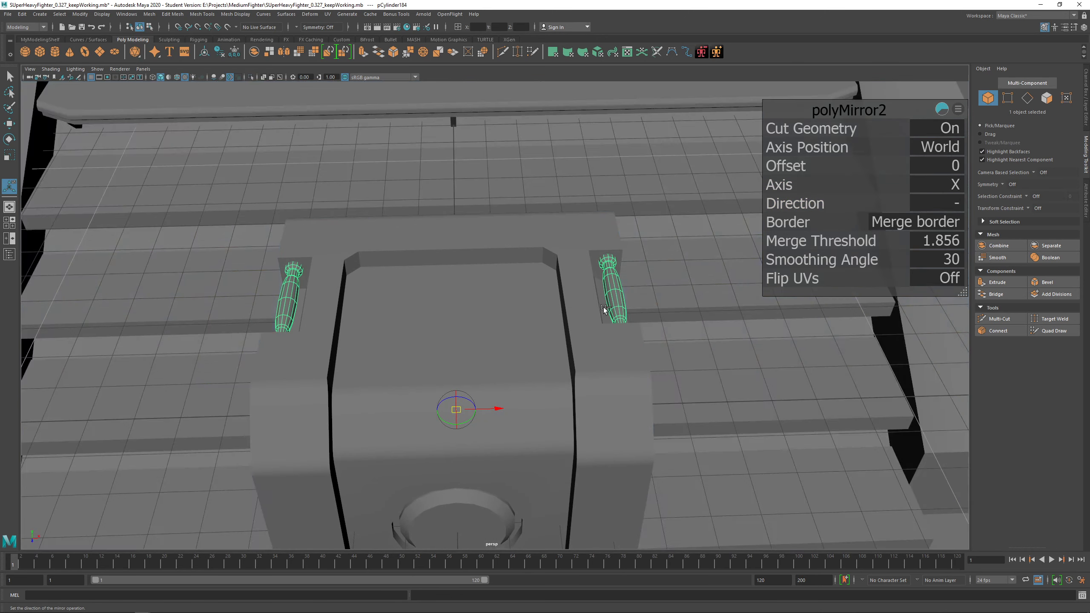
{"action": "key", "text": "ctrl+1"}
{"action": "middle_click_drag", "start_coordinate": [531, 374], "coordinate": [539, 314], "text": "alt"}
{"action": "key", "text": "ctrl+1"}
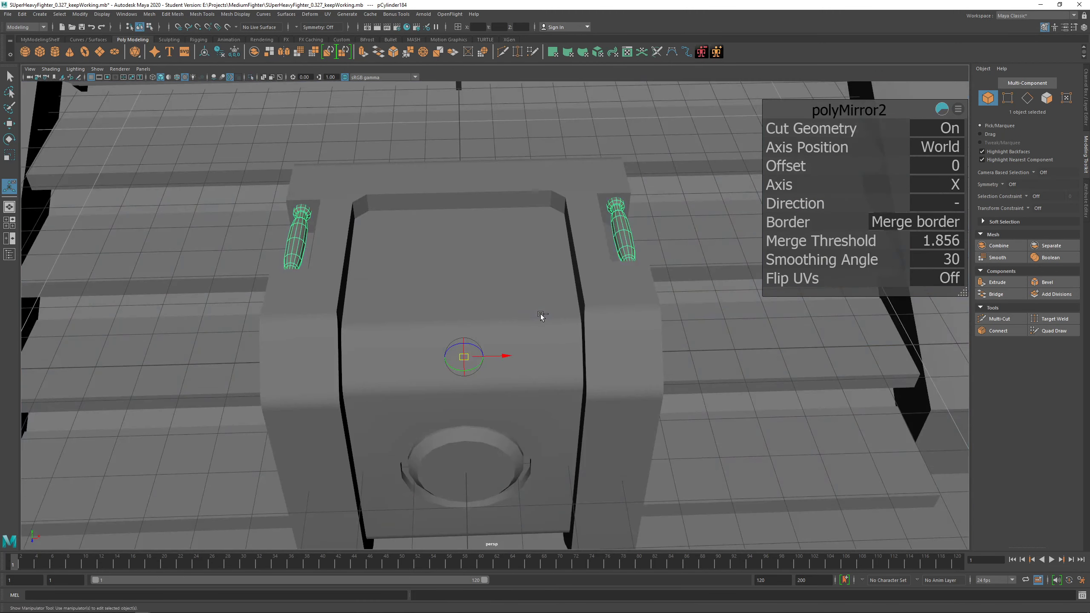
{"action": "mouse_move", "coordinate": [582, 260]}
{"action": "left_mouse_down", "text": "alt"}
{"action": "mouse_move", "coordinate": [601, 241]}
{"action": "mouse_move", "coordinate": [567, 250]}
{"action": "left_mouse_up", "text": "alt"}
Examine the attributes of the polyMirror2 node in the handle's construction history.
{"action": "left_click", "coordinate": [1085, 96]}
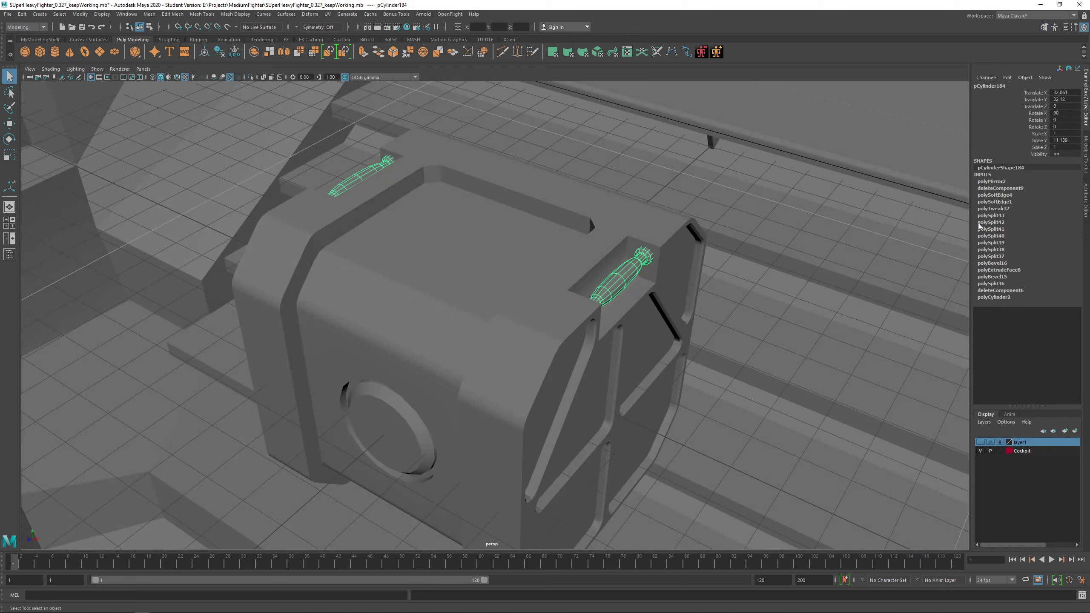
{"action": "left_click", "coordinate": [991, 181]}
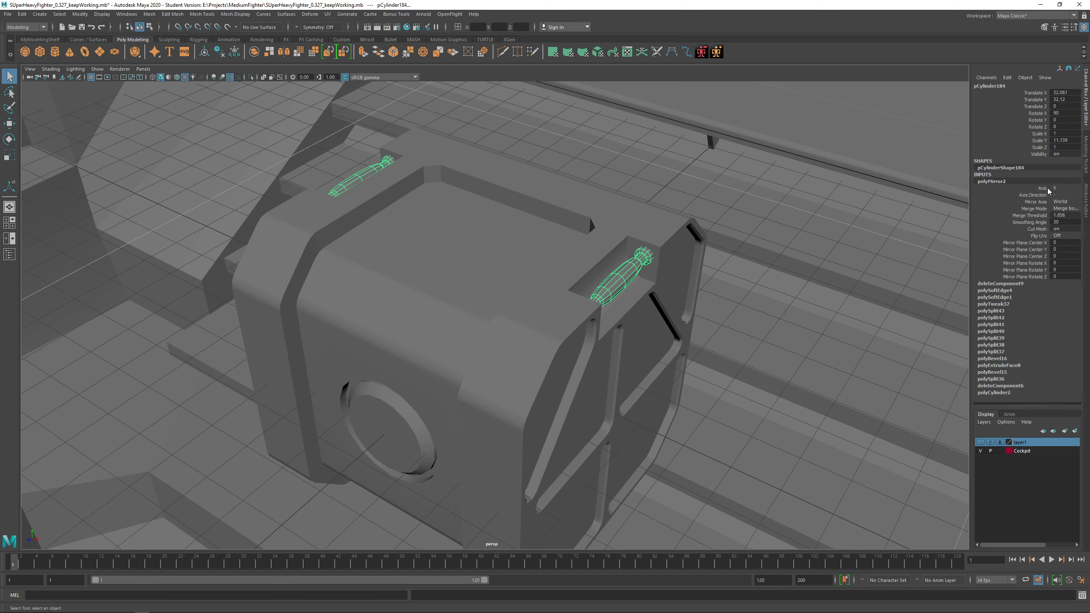
{"action": "left_click", "coordinate": [636, 272]}
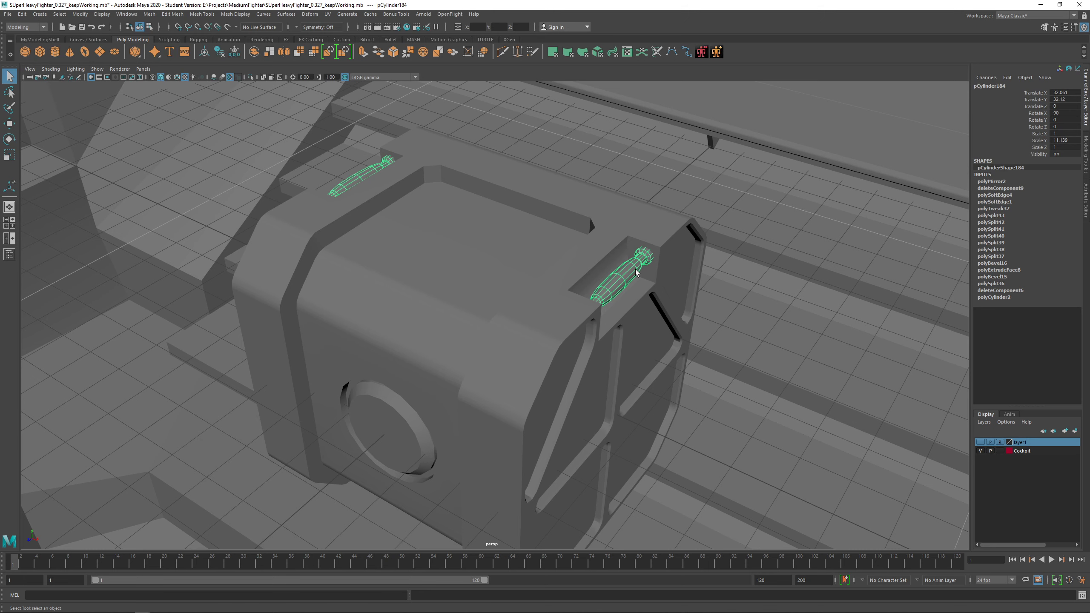
Delete the construction history of both the handle mesh and the box-shaped body.
{"action": "key", "text": "alt+shift+d"}
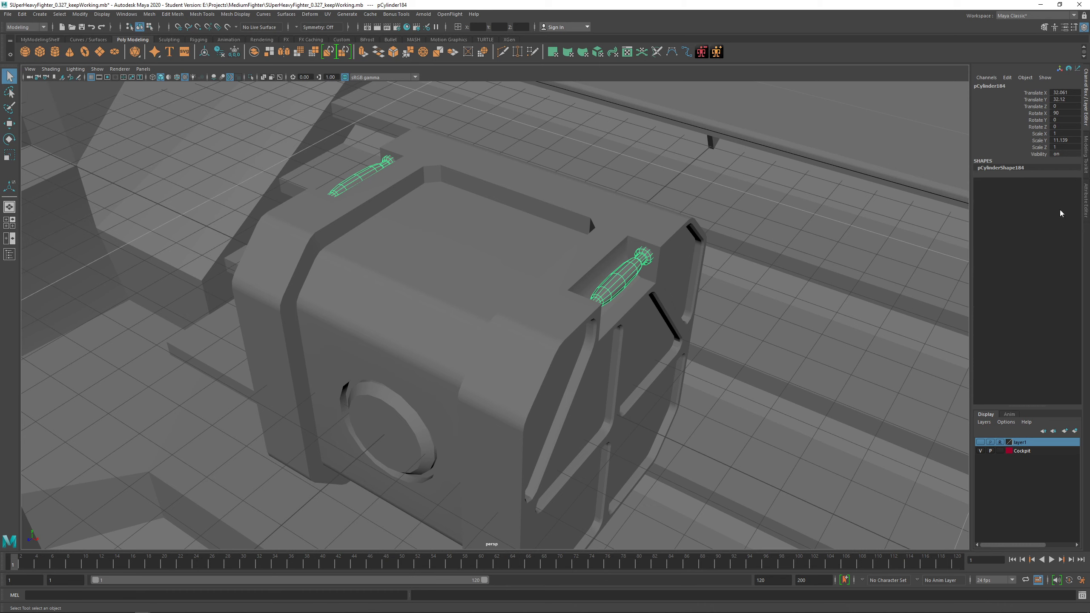
{"action": "left_click", "coordinate": [543, 291]}
{"action": "key", "text": "alt+shift+d"}
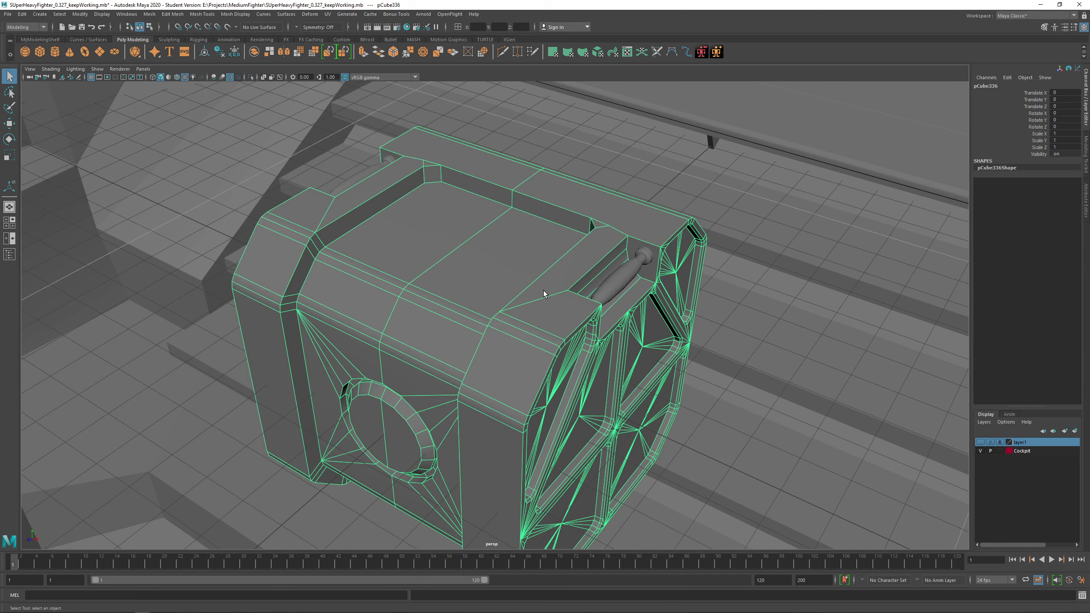
Target-weld the stray vertex beside the top recess's chamfered corner to the neighbouring handle slot's corner on the box body.
{"action": "left_click", "coordinate": [615, 285]}
{"action": "middle_click_drag", "start_coordinate": [507, 306], "coordinate": [526, 298], "text": "alt"}
{"action": "left_click_drag", "start_coordinate": [525, 297], "coordinate": [515, 401], "text": "alt"}
{"action": "left_click", "coordinate": [515, 400]}
{"action": "middle_click_drag", "start_coordinate": [512, 403], "coordinate": [516, 343], "text": "alt"}
{"action": "scroll", "coordinate": [515, 342], "scroll_direction": "up", "scroll_amount": 5}
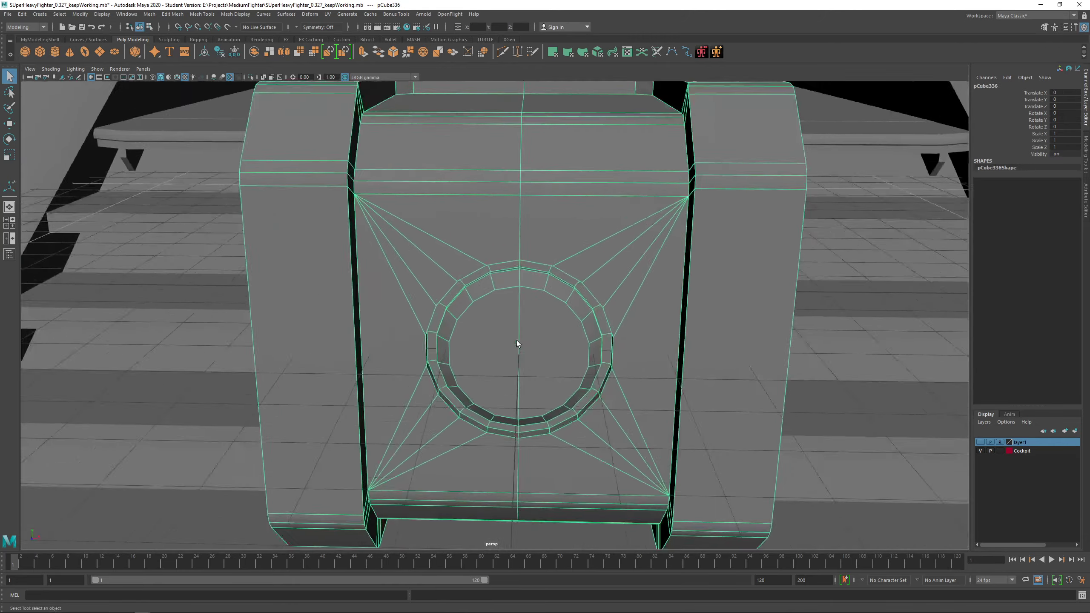
{"action": "scroll", "coordinate": [539, 339], "scroll_direction": "down", "scroll_amount": 6}
{"action": "left_click_drag", "start_coordinate": [546, 341], "coordinate": [575, 360], "text": "alt"}
{"action": "middle_click_drag", "start_coordinate": [474, 336], "coordinate": [557, 408], "text": "alt"}
{"action": "scroll", "coordinate": [557, 409], "scroll_direction": "up", "scroll_amount": 5}
{"action": "right_click_drag", "start_coordinate": [577, 313], "coordinate": [517, 314]}
{"action": "left_click", "coordinate": [1085, 153]}
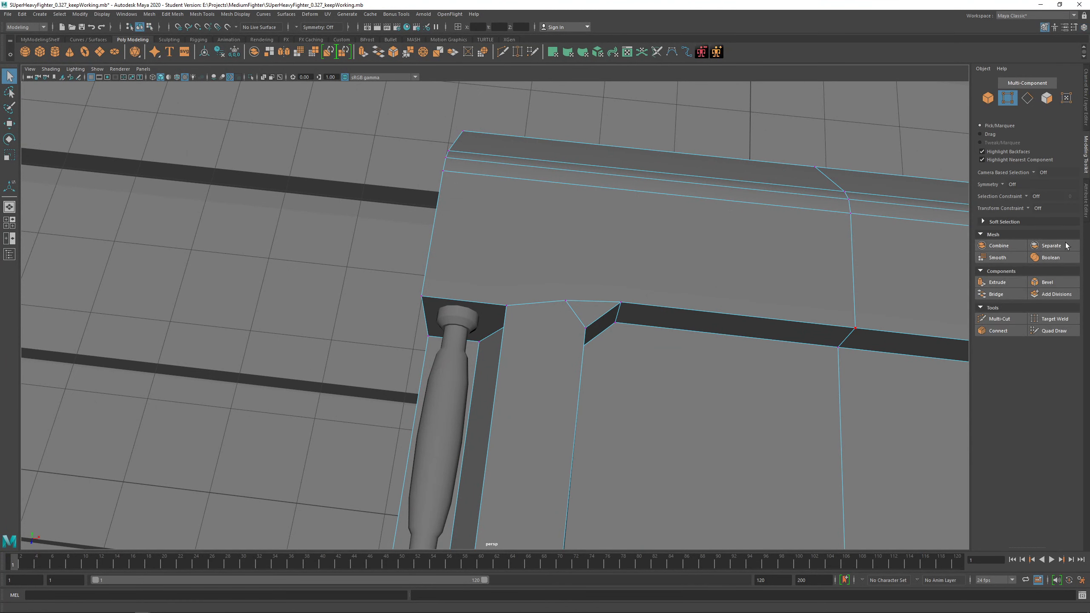
{"action": "left_click", "coordinate": [1059, 320]}
{"action": "right_click_drag", "start_coordinate": [597, 293], "coordinate": [570, 298]}
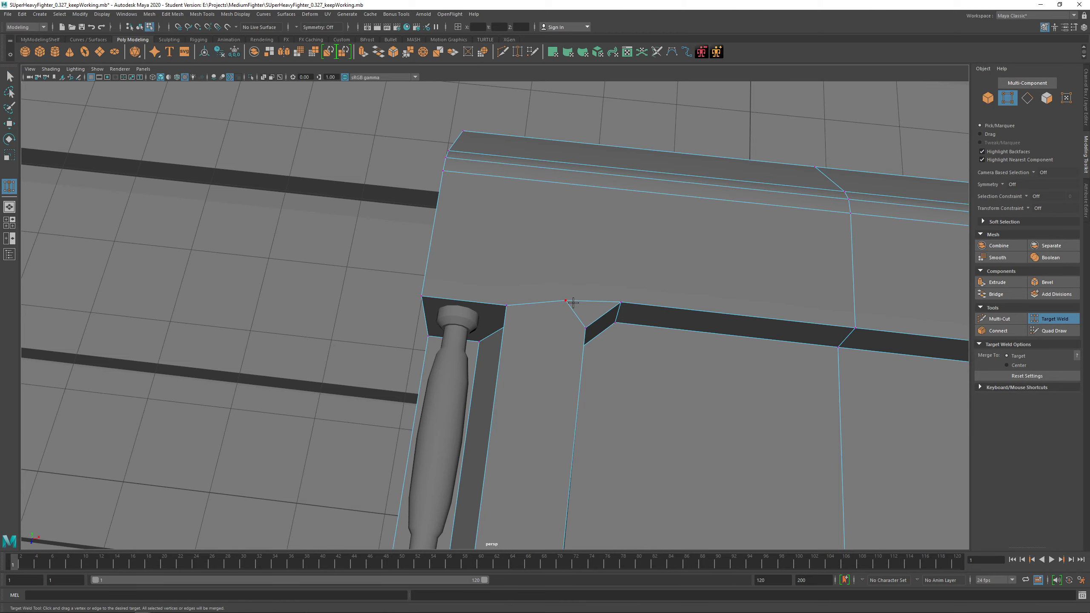
{"action": "left_click_drag", "start_coordinate": [565, 301], "coordinate": [508, 305]}
Target-weld the matching stray vertex at the opposite handle slot and return the body to object mode.
{"action": "left_click_drag", "start_coordinate": [611, 351], "coordinate": [403, 320], "text": "alt"}
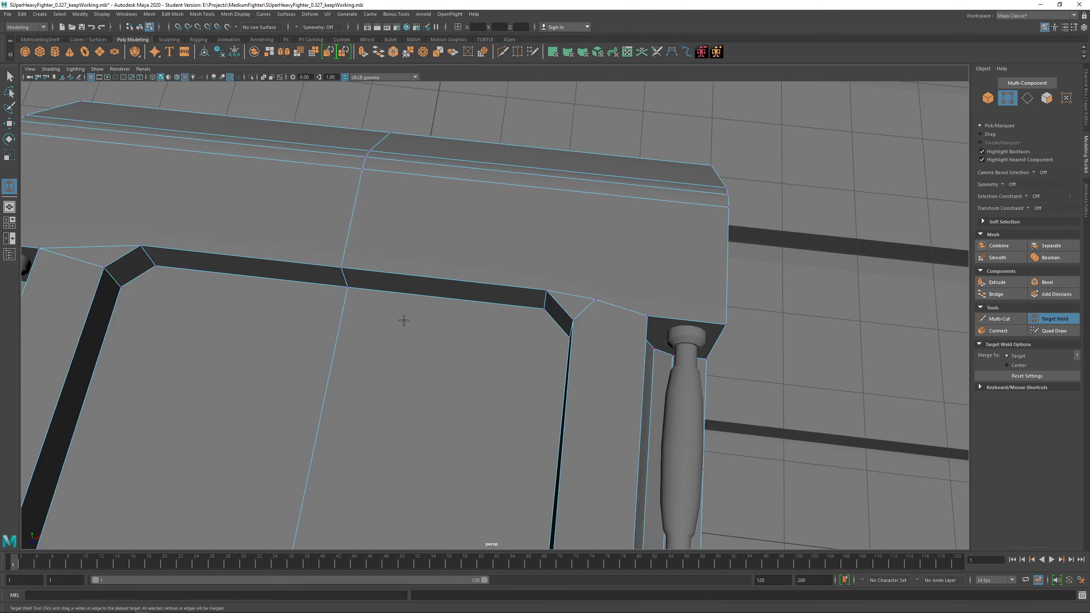
{"action": "right_click_drag", "start_coordinate": [612, 380], "coordinate": [532, 421], "text": "alt"}
{"action": "middle_click_drag", "start_coordinate": [532, 421], "coordinate": [555, 360], "text": "alt"}
{"action": "left_click_drag", "start_coordinate": [555, 360], "coordinate": [620, 269], "text": "alt"}
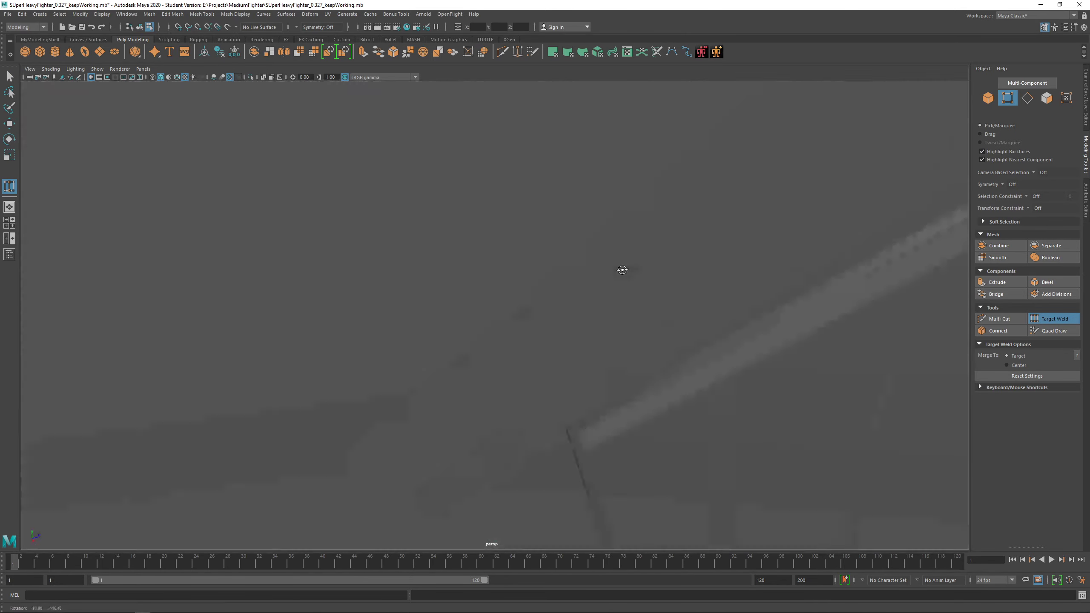
{"action": "right_click_drag", "start_coordinate": [620, 270], "coordinate": [433, 300], "text": "alt"}
{"action": "left_click_drag", "start_coordinate": [434, 301], "coordinate": [399, 308], "text": "alt"}
{"action": "key", "text": "q"}
{"action": "right_click_drag", "start_coordinate": [399, 309], "coordinate": [441, 286]}
{"action": "left_click_drag", "start_coordinate": [442, 286], "coordinate": [415, 320], "text": "alt"}
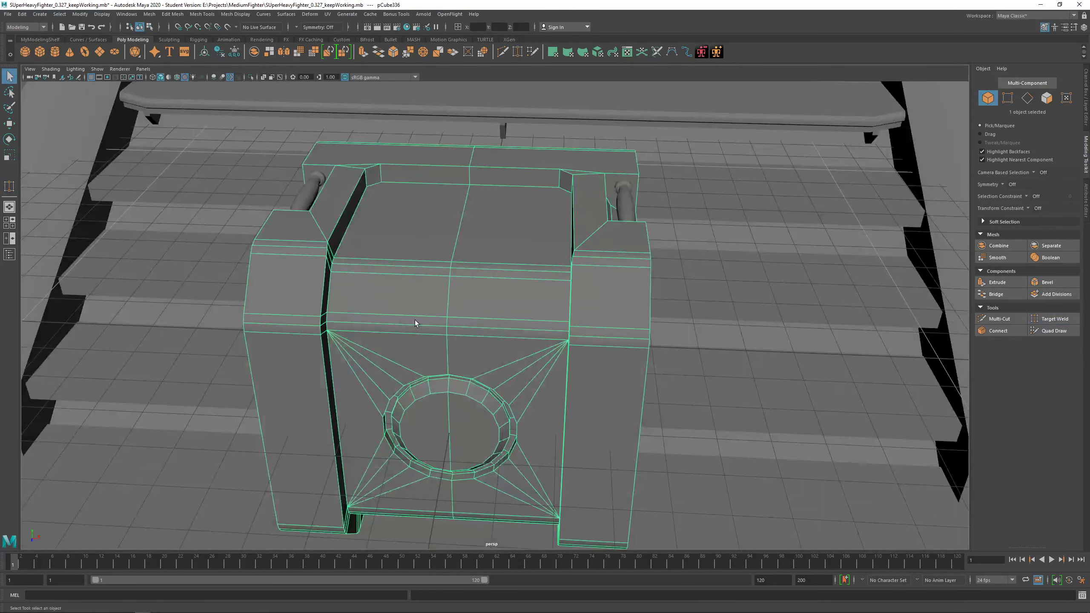
Isolate the handle mesh and delete the faces of its mirrored half, keeping only the original handle.
{"action": "left_click", "coordinate": [313, 192]}
{"action": "left_click_drag", "start_coordinate": [367, 234], "coordinate": [515, 274], "text": "alt"}
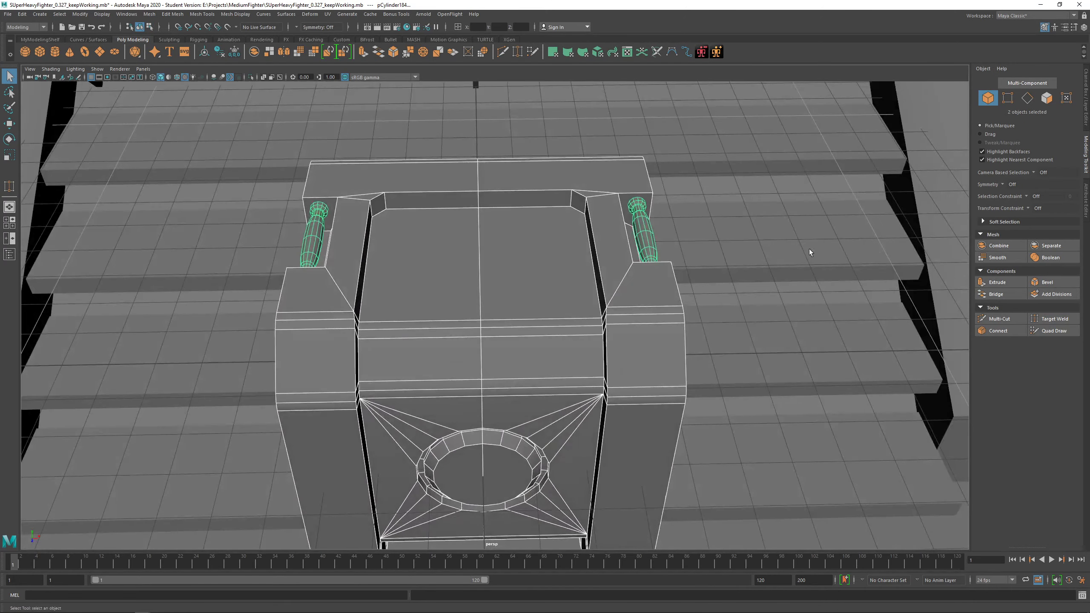
{"action": "left_click", "coordinate": [1088, 124]}
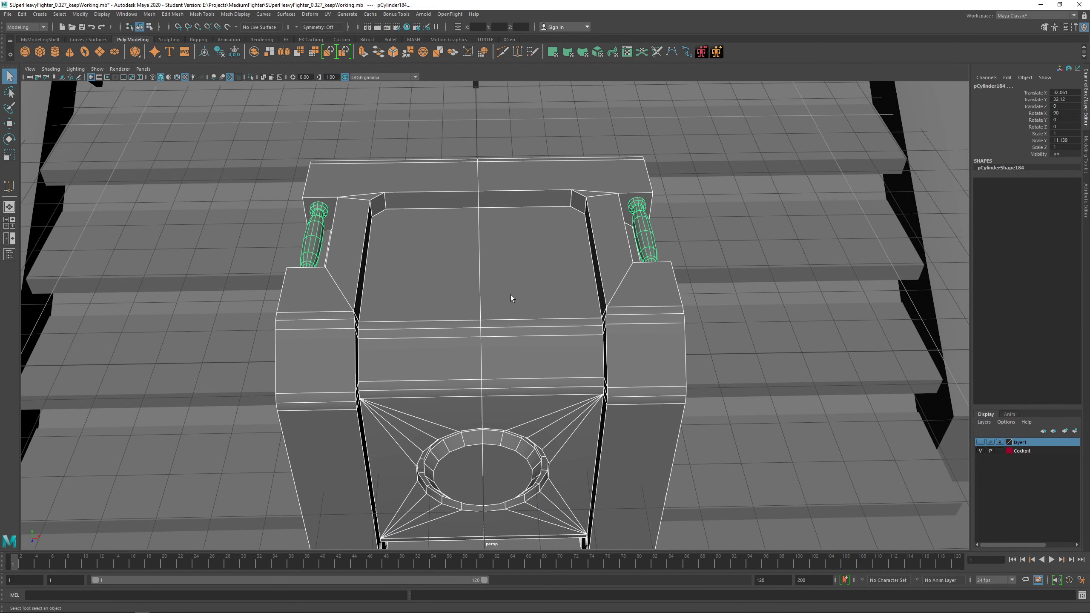
{"action": "middle_click_drag", "start_coordinate": [497, 303], "coordinate": [517, 314], "text": "alt"}
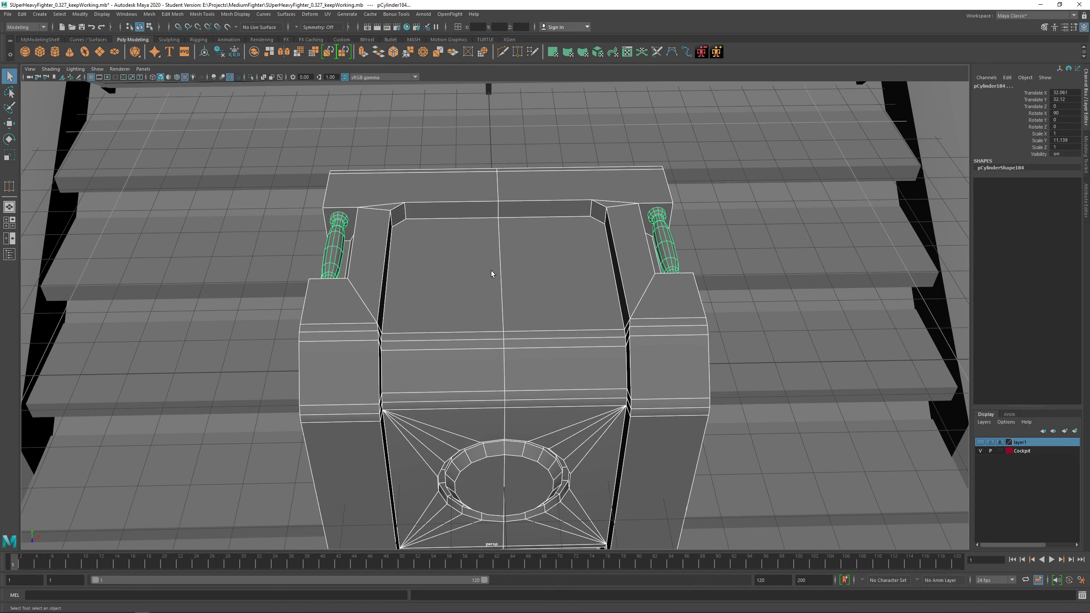
{"action": "key", "text": "ctrl+1"}
{"action": "right_click_drag", "start_coordinate": [626, 224], "coordinate": [611, 172]}
{"action": "left_click_drag", "start_coordinate": [611, 172], "coordinate": [771, 359]}
{"action": "key", "text": "Delete"}
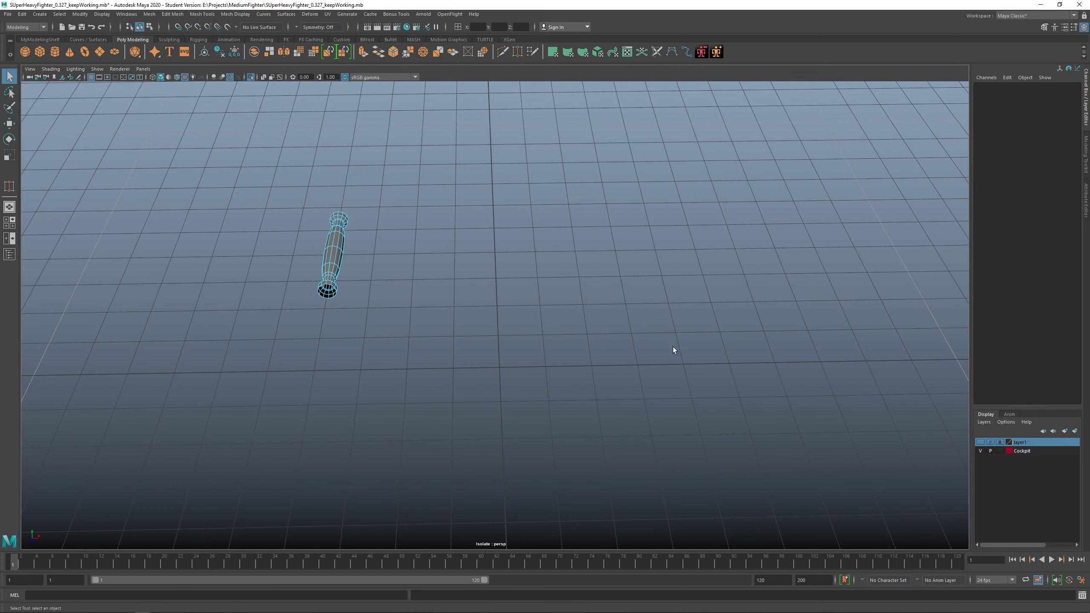
{"action": "left_click", "coordinate": [323, 253]}
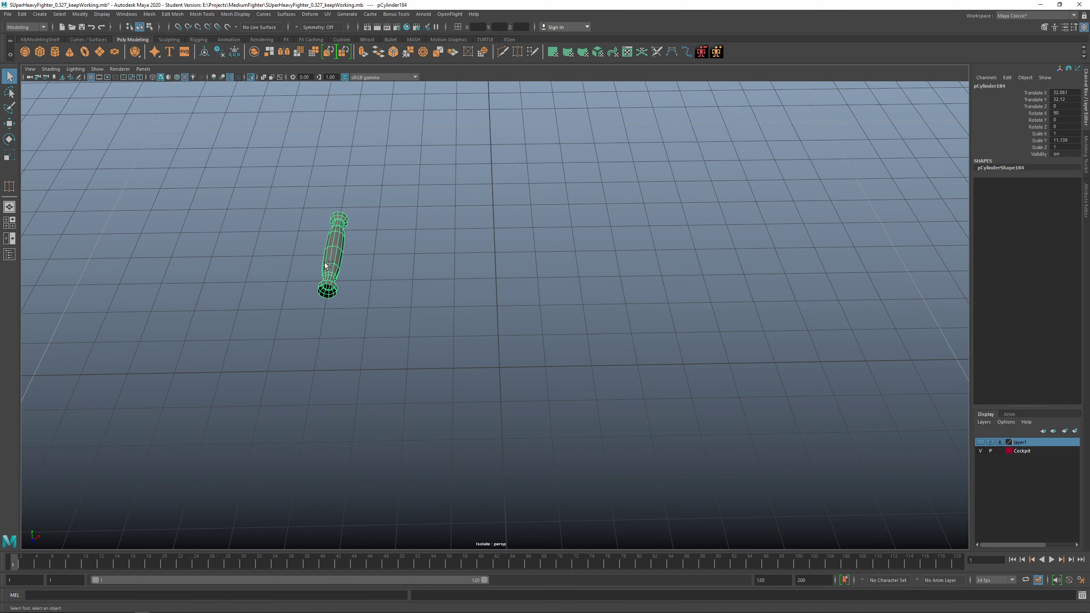
{"action": "key", "text": "ctrl+1"}
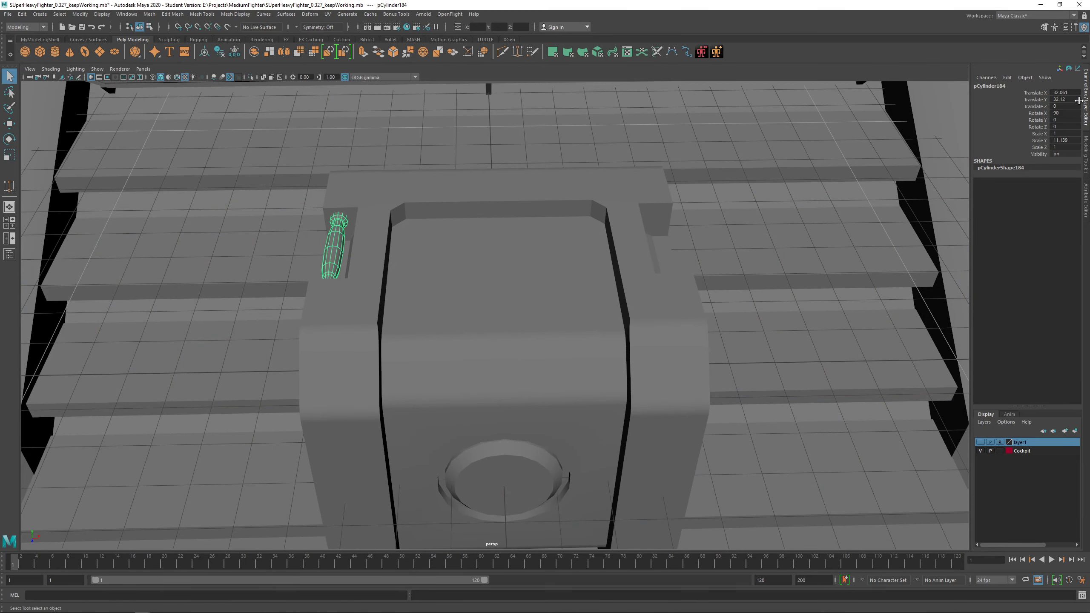
Duplicate the remaining handle, try shifting the copy along X, and undo the last move.
{"action": "middle_click_drag", "start_coordinate": [363, 271], "coordinate": [437, 288], "text": "alt"}
{"action": "right_click_drag", "start_coordinate": [437, 288], "coordinate": [506, 279], "text": "alt"}
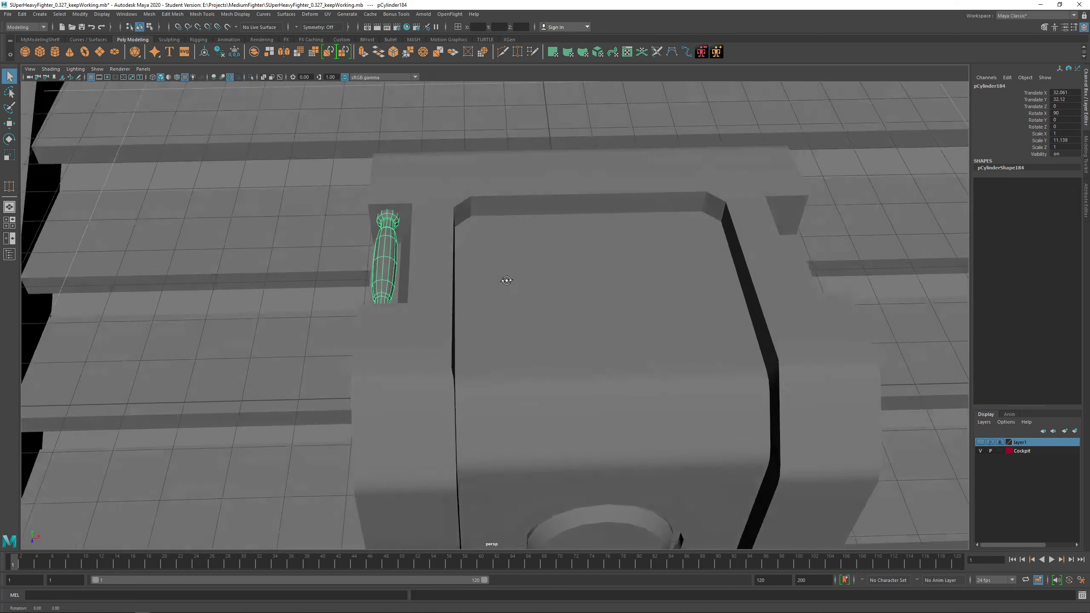
{"action": "left_click_drag", "start_coordinate": [587, 261], "coordinate": [597, 293], "text": "alt"}
{"action": "middle_click_drag", "start_coordinate": [597, 293], "coordinate": [546, 290], "text": "alt"}
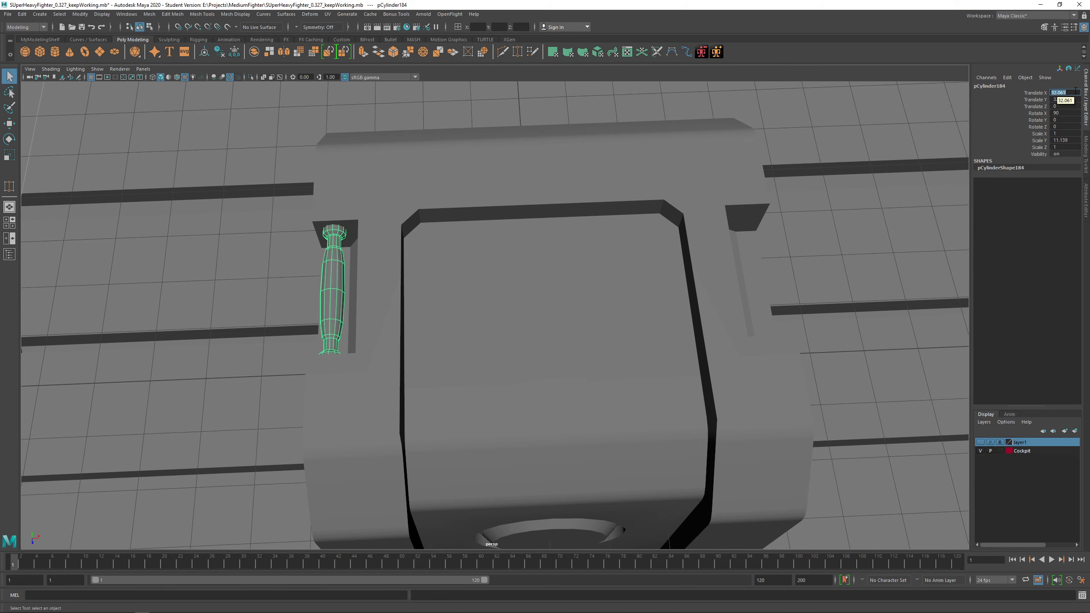
{"action": "middle_click_drag", "start_coordinate": [358, 284], "coordinate": [354, 250], "text": "alt"}
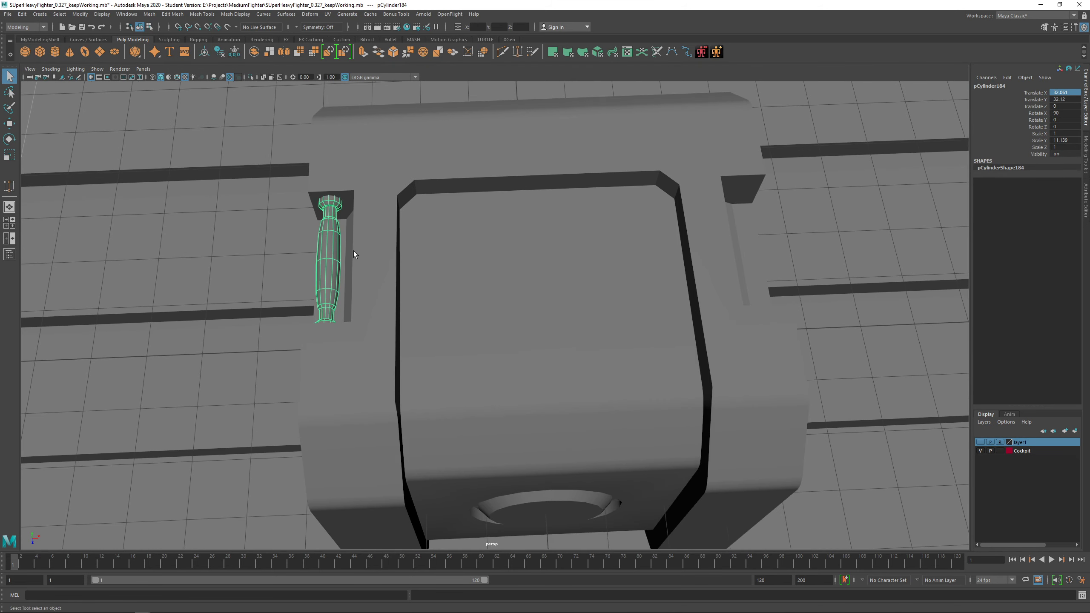
{"action": "key", "text": "w"}
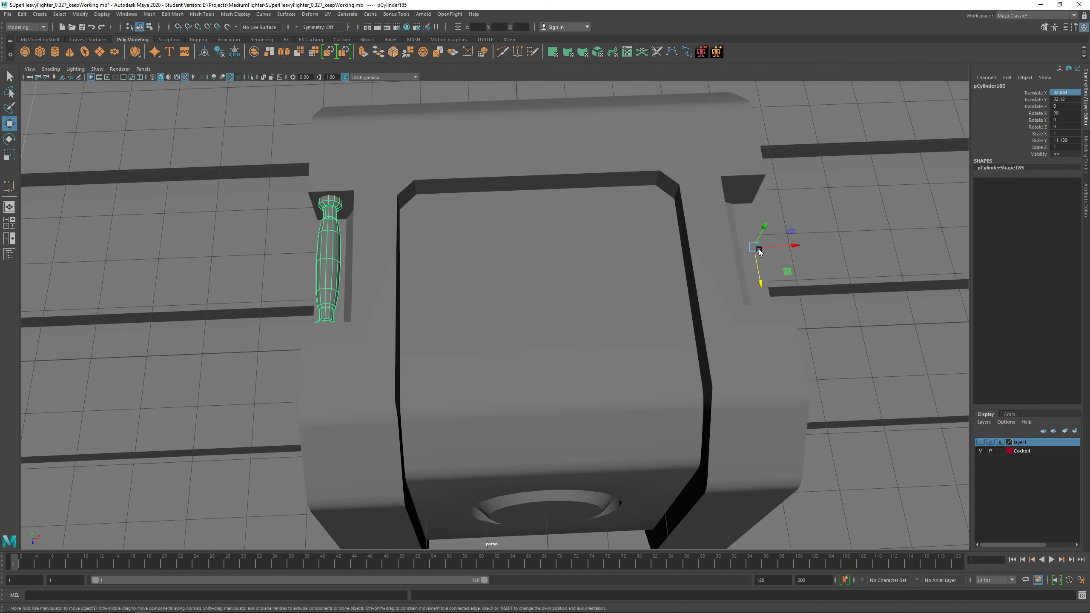
{"action": "left_click_drag", "start_coordinate": [797, 245], "coordinate": [834, 246]}
{"action": "middle_click_drag", "start_coordinate": [833, 245], "coordinate": [733, 270], "text": "alt"}
{"action": "left_click_drag", "start_coordinate": [741, 260], "coordinate": [644, 260]}
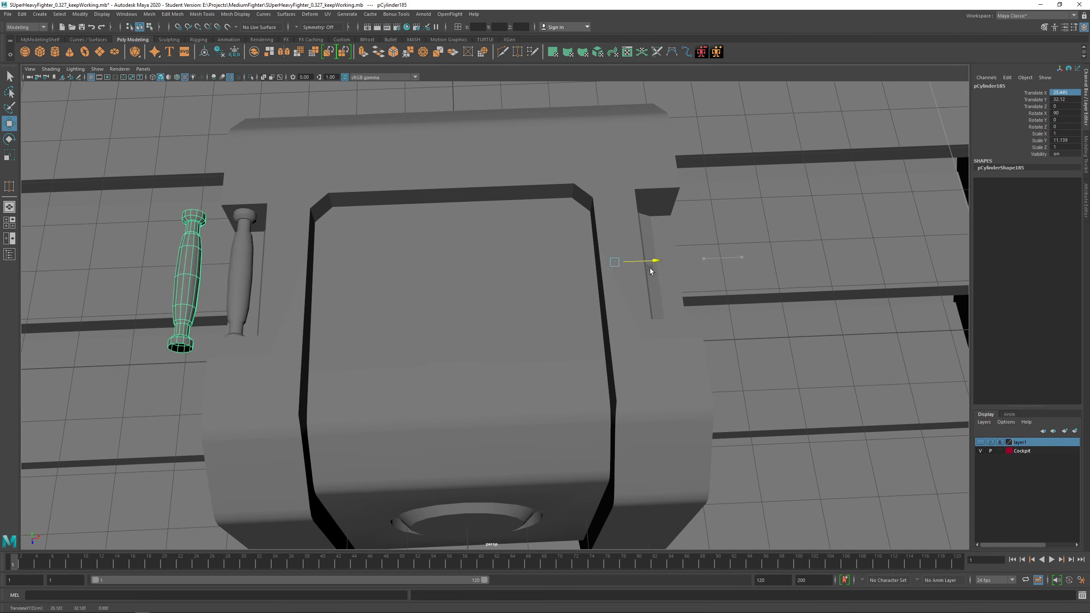
{"action": "key", "text": "ctrl+z"}
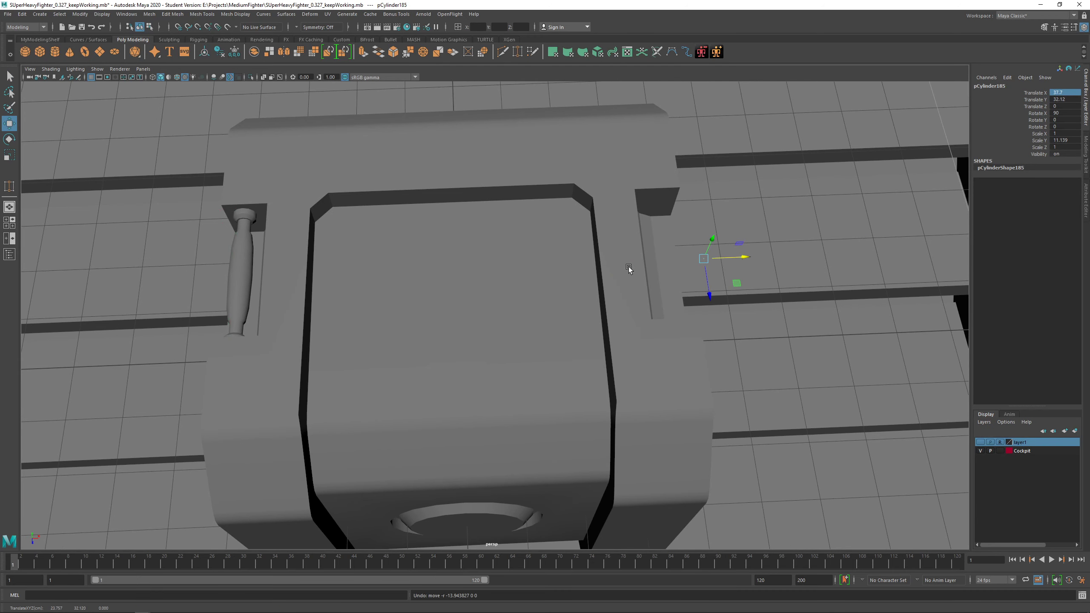
Center the duplicate handle's pivot and move the copy along X into the opposite slot.
{"action": "left_click", "coordinate": [205, 53]}
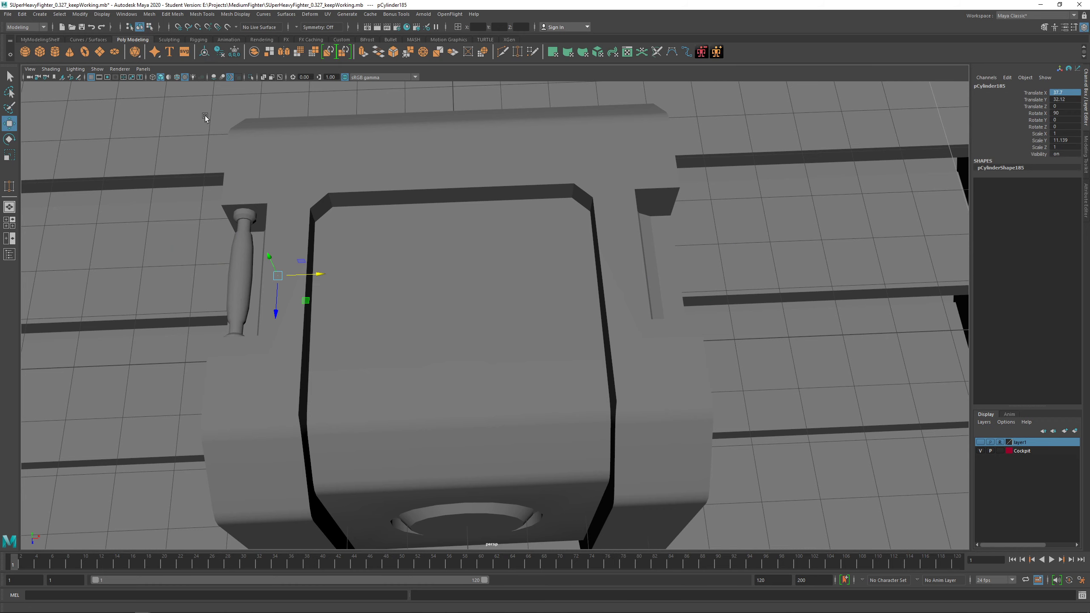
{"action": "left_click_drag", "start_coordinate": [205, 118], "coordinate": [667, 258], "text": "alt"}
{"action": "middle_click_drag", "start_coordinate": [667, 258], "coordinate": [518, 277], "text": "alt"}
{"action": "right_click_drag", "start_coordinate": [518, 277], "coordinate": [573, 273], "text": "alt"}
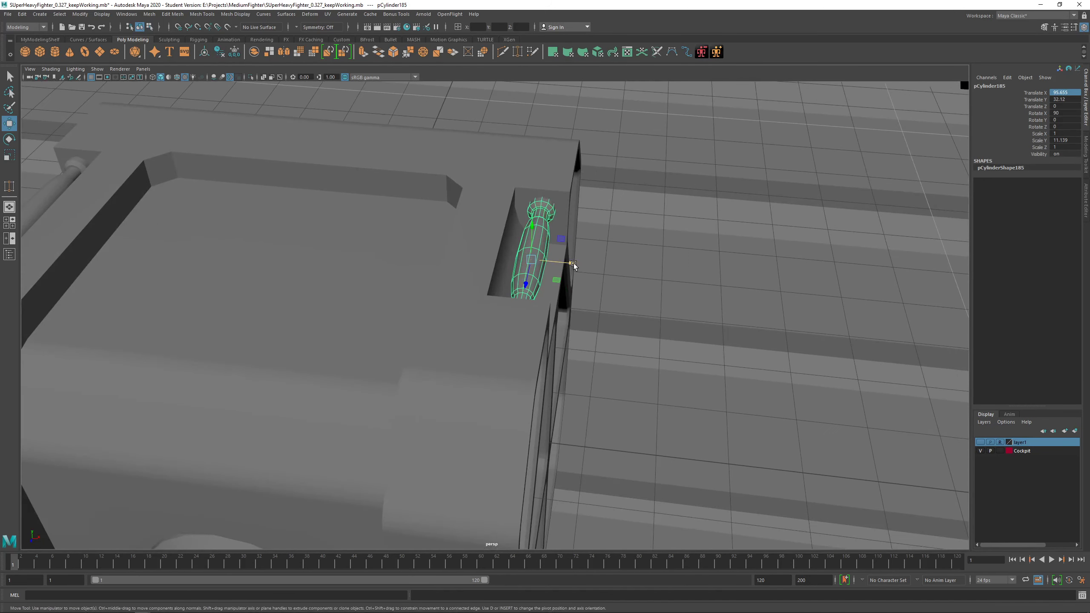
{"action": "left_click_drag", "start_coordinate": [574, 264], "coordinate": [576, 264]}
{"action": "right_click_drag", "start_coordinate": [333, 252], "coordinate": [299, 246], "text": "alt"}
{"action": "middle_click_drag", "start_coordinate": [298, 246], "coordinate": [477, 262], "text": "alt"}
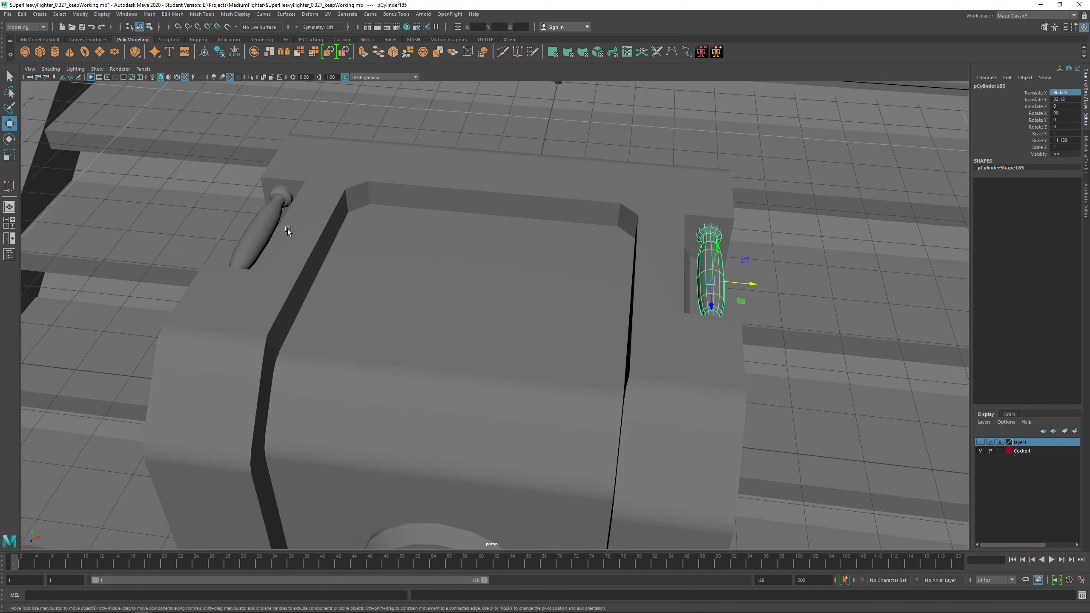
Compare the duplicate's placement with the original handle and delete the duplicate.
{"action": "left_click", "coordinate": [262, 229]}
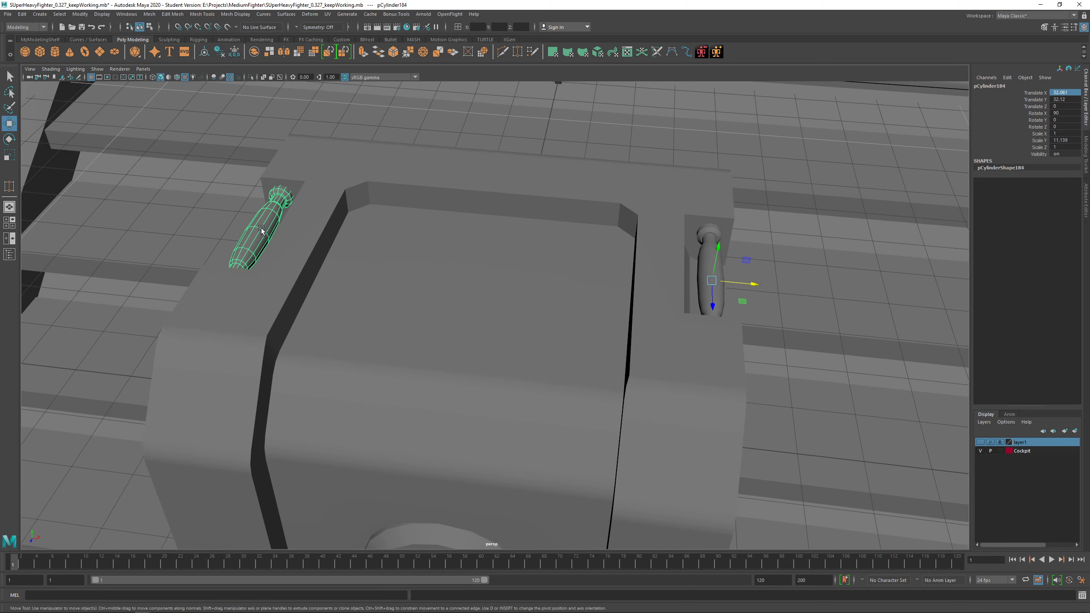
{"action": "left_click", "coordinate": [706, 261]}
{"action": "left_click_drag", "start_coordinate": [706, 260], "coordinate": [358, 218], "text": "alt"}
{"action": "left_click_drag", "start_coordinate": [742, 263], "coordinate": [743, 264]}
{"action": "middle_click_drag", "start_coordinate": [490, 255], "coordinate": [498, 259], "text": "alt"}
{"action": "left_click_drag", "start_coordinate": [498, 259], "coordinate": [388, 242], "text": "alt"}
{"action": "left_click", "coordinate": [400, 241]}
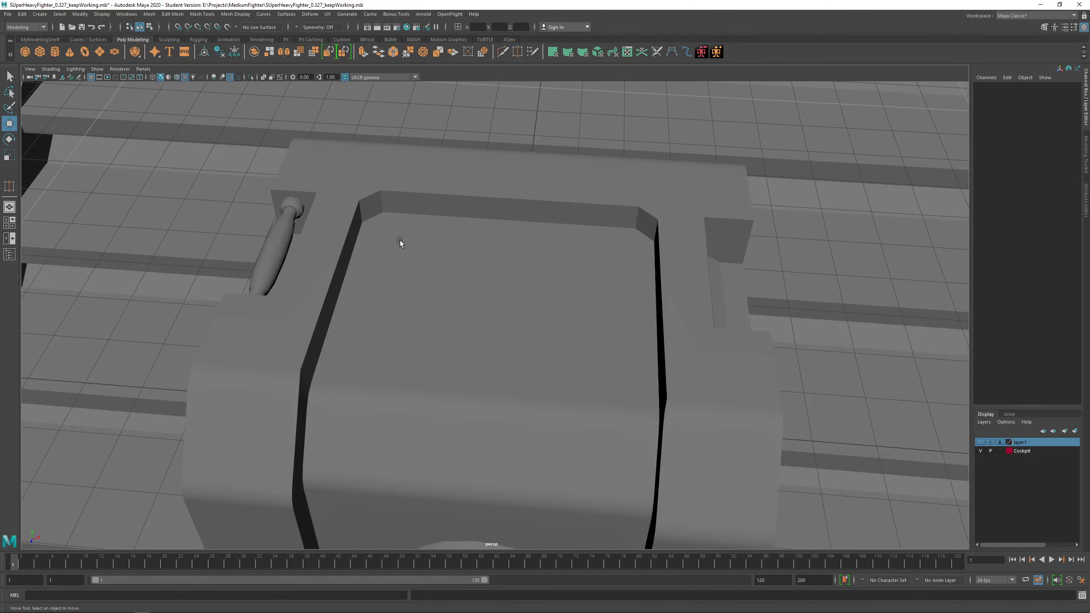
Center the pivot of the original handle on its own geometry.
{"action": "left_click", "coordinate": [281, 225]}
{"action": "left_click_drag", "start_coordinate": [281, 225], "coordinate": [386, 284], "text": "alt"}
{"action": "scroll", "coordinate": [386, 284], "scroll_direction": "down", "scroll_amount": 3}
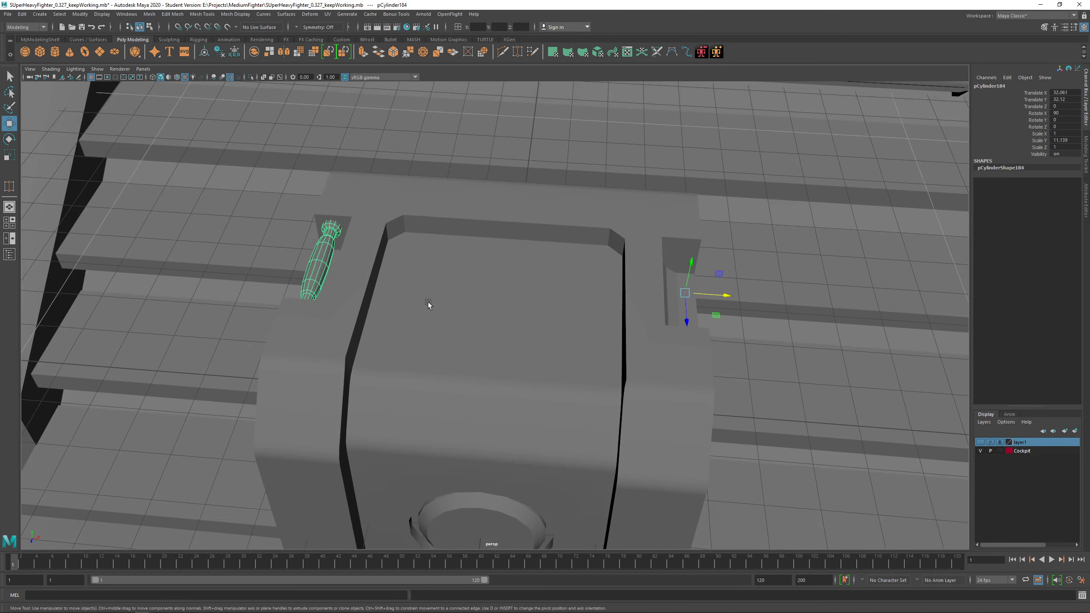
{"action": "key", "text": "q"}
{"action": "left_click_drag", "start_coordinate": [281, 239], "coordinate": [305, 242], "text": "alt"}
{"action": "key", "text": "w"}
{"action": "middle_click_drag", "start_coordinate": [419, 312], "coordinate": [455, 298], "text": "alt"}
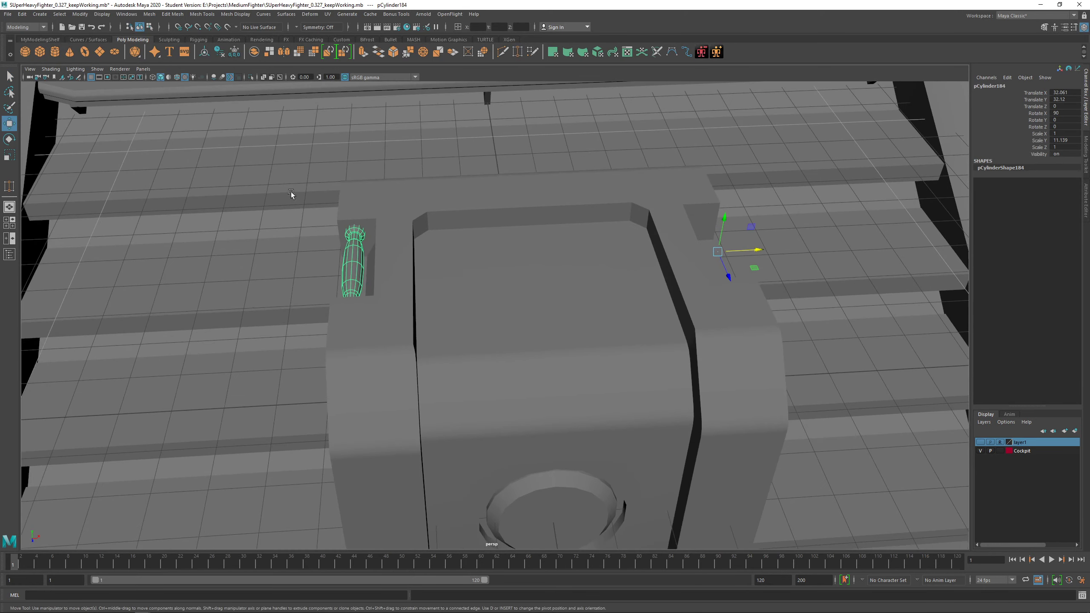
{"action": "left_click", "coordinate": [204, 52]}
{"action": "scroll", "coordinate": [454, 268], "scroll_direction": "down", "scroll_amount": 3}
{"action": "left_click_drag", "start_coordinate": [455, 269], "coordinate": [416, 284], "text": "alt"}
{"action": "scroll", "coordinate": [436, 269], "scroll_direction": "up", "scroll_amount": 3}
{"action": "mouse_move", "coordinate": [416, 285]}
{"action": "middle_mouse_down", "text": "alt"}
{"action": "mouse_move", "coordinate": [417, 258]}
{"action": "mouse_move", "coordinate": [423, 282]}
{"action": "middle_mouse_up", "text": "alt"}
{"action": "scroll", "coordinate": [418, 280], "scroll_direction": "up", "scroll_amount": 3}
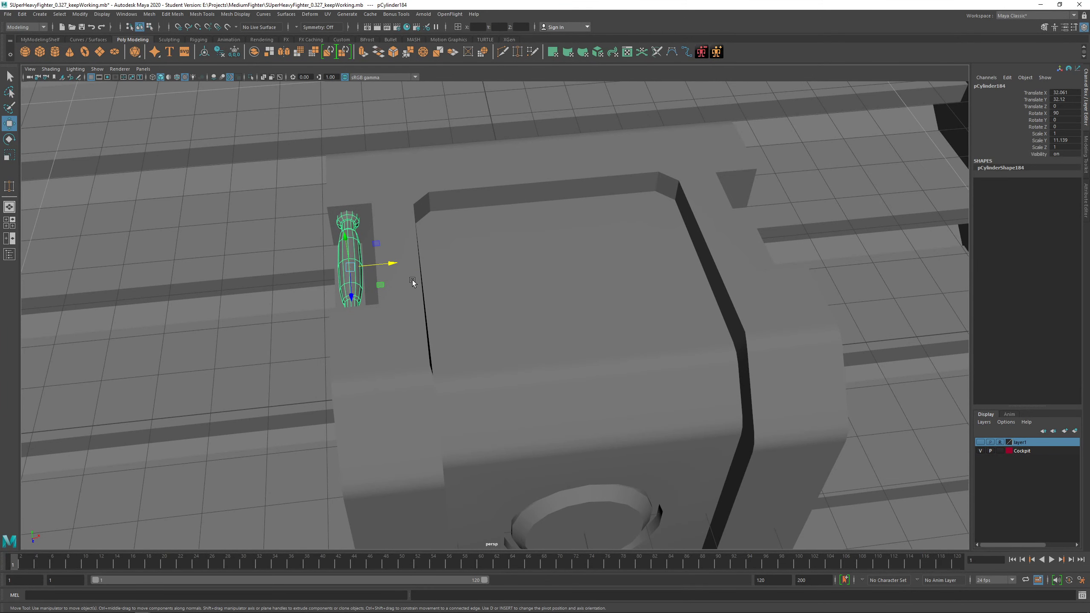
Mirror the handle to the opposite slot with Axis Position set to World and Axis set to X.
{"action": "left_click_drag", "start_coordinate": [412, 279], "coordinate": [407, 283], "text": "alt"}
{"action": "key", "text": "q"}
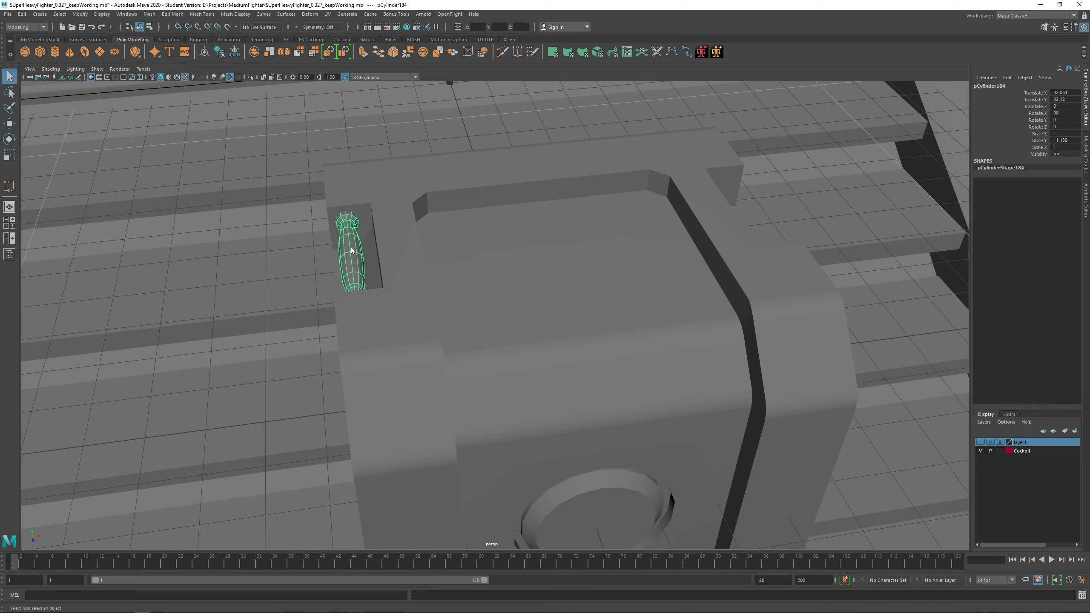
{"action": "right_click_drag", "start_coordinate": [354, 231], "coordinate": [337, 336], "text": "shift"}
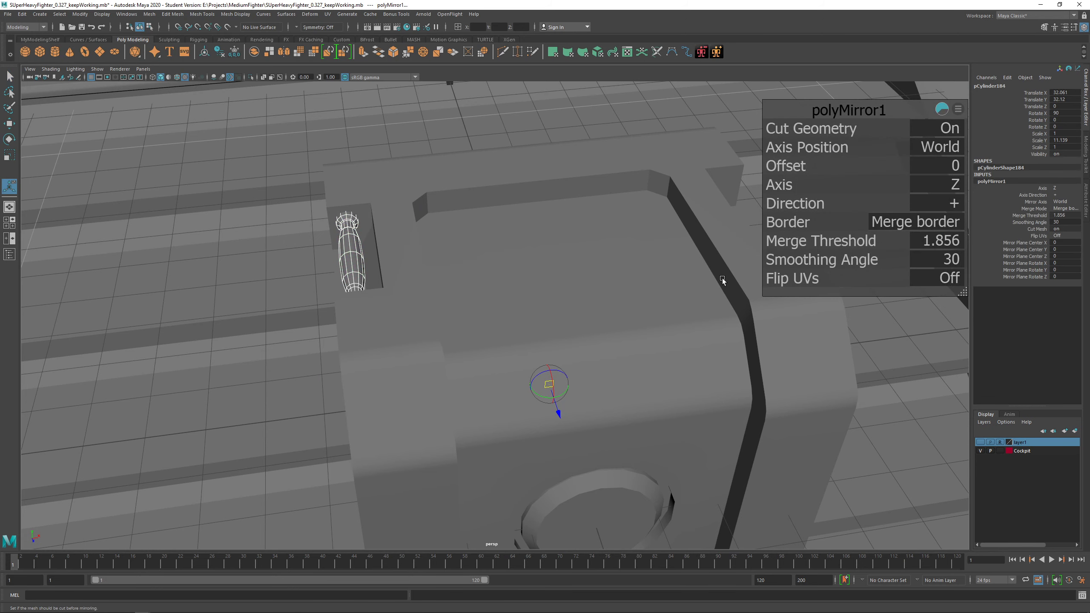
{"action": "left_click", "coordinate": [964, 188]}
{"action": "left_click", "coordinate": [972, 191]}
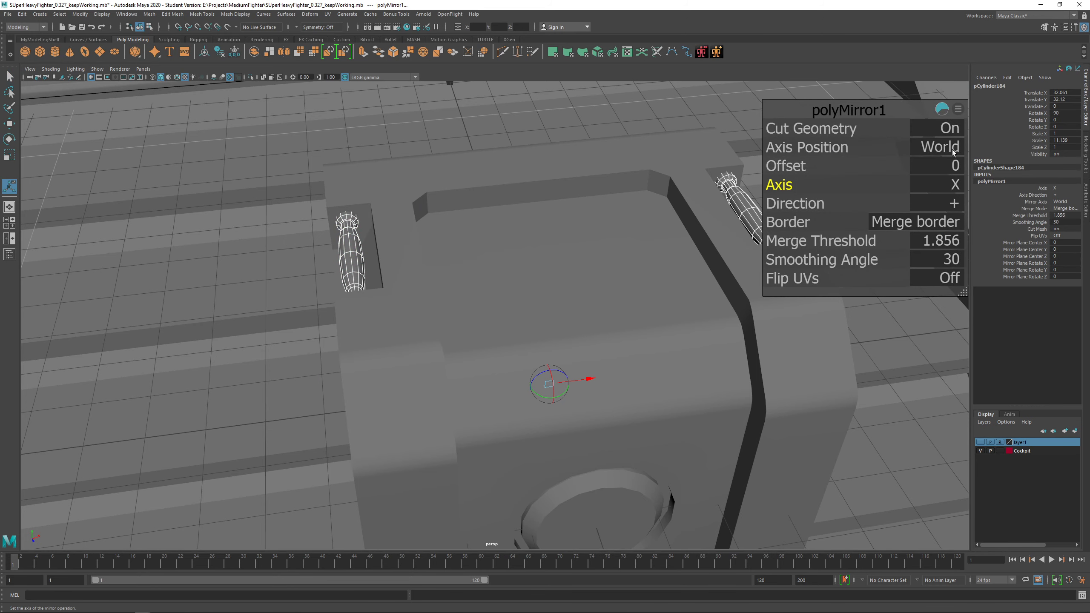
{"action": "middle_click_drag", "start_coordinate": [744, 181], "coordinate": [654, 193], "text": "alt"}
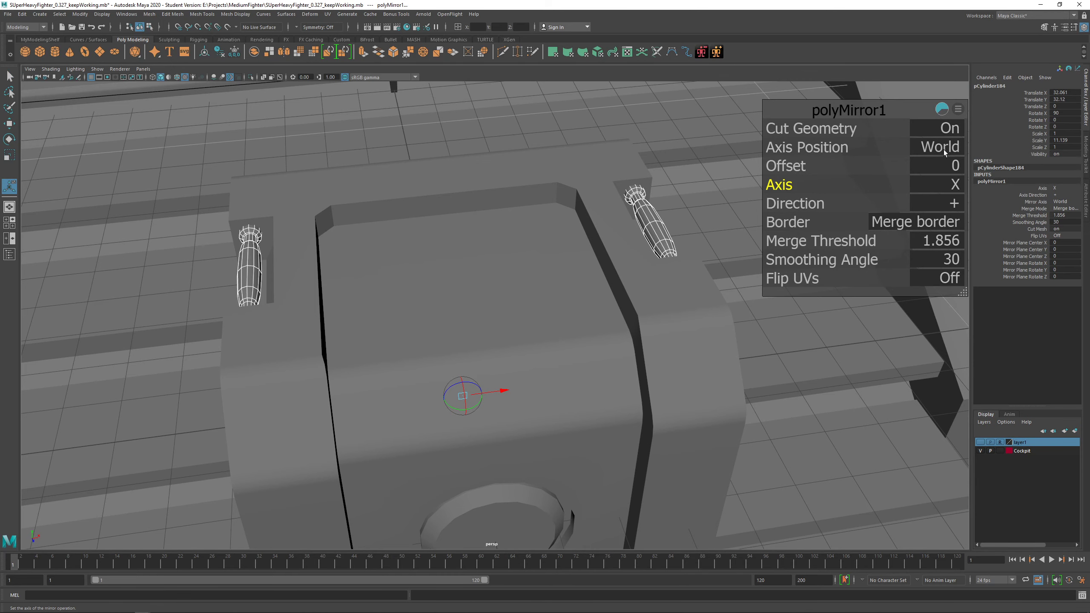
Duplicate the box body and move the copy to an open spot at about X 94.3, Z 45.8.
{"action": "left_click", "coordinate": [494, 284]}
{"action": "scroll", "coordinate": [492, 313], "scroll_direction": "up", "scroll_amount": 5}
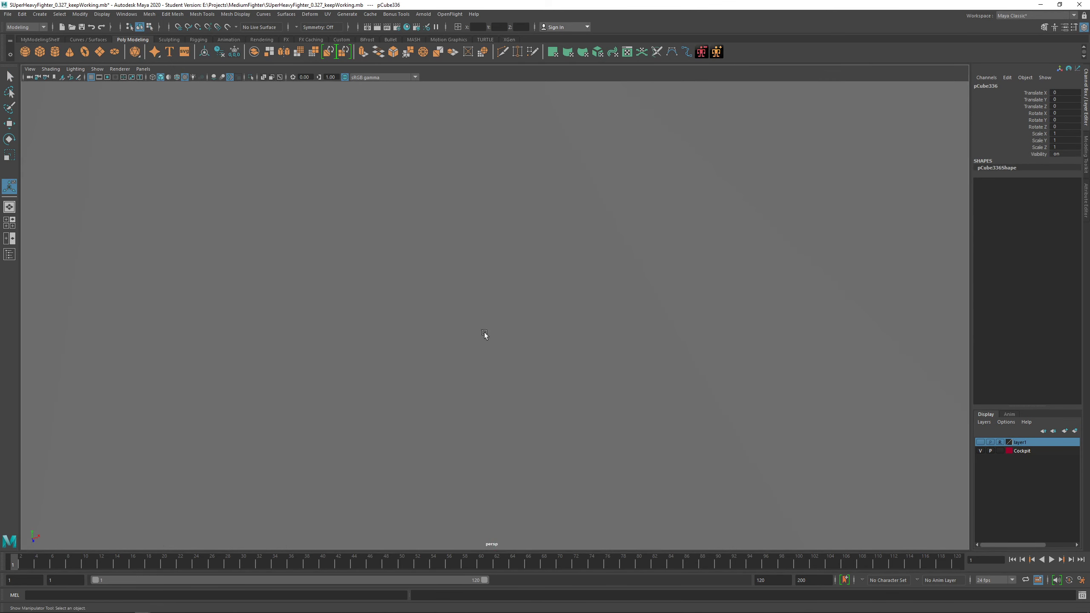
{"action": "left_click_drag", "start_coordinate": [443, 332], "coordinate": [459, 330], "text": "alt"}
{"action": "key", "text": "f"}
{"action": "key", "text": "ctrl+d"}
{"action": "scroll", "coordinate": [460, 329], "scroll_direction": "down", "scroll_amount": 3}
{"action": "key", "text": "w"}
{"action": "middle_click_drag", "start_coordinate": [478, 368], "coordinate": [525, 290], "text": "alt"}
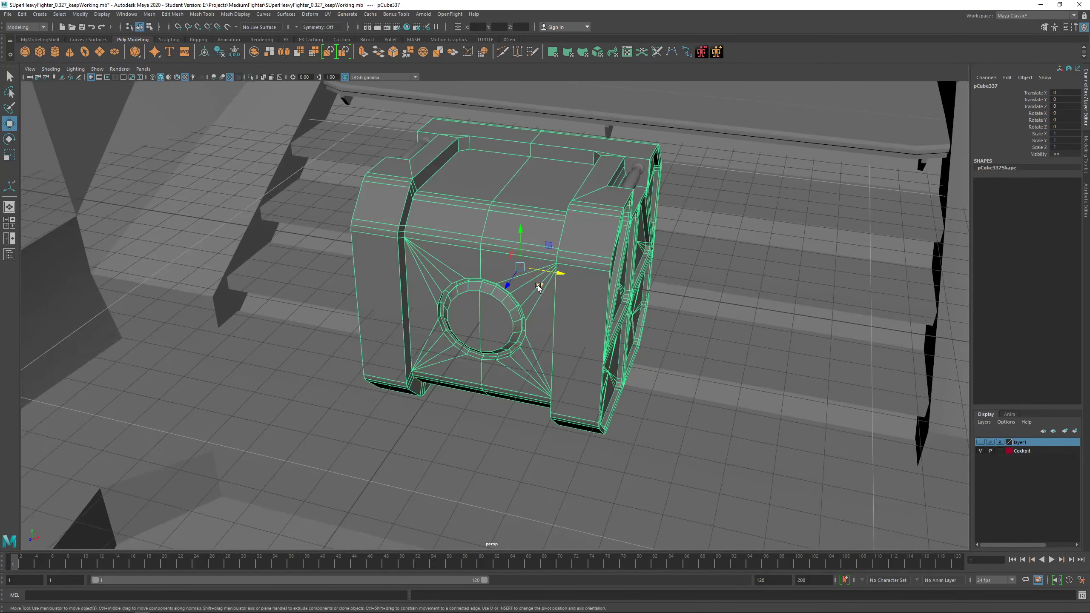
{"action": "left_click_drag", "start_coordinate": [538, 286], "coordinate": [880, 441]}
{"action": "middle_click_drag", "start_coordinate": [628, 352], "coordinate": [594, 322], "text": "alt"}
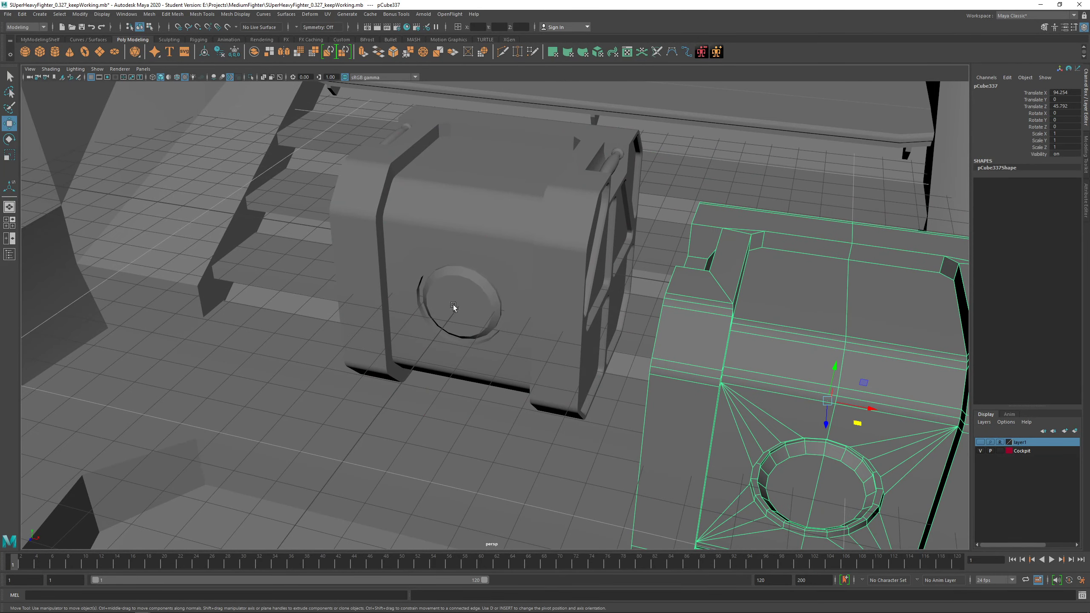
Move the copied box body to the absolute origin and back out to an open spot at about X 104.1, Z 65.
{"action": "middle_click_drag", "start_coordinate": [627, 355], "coordinate": [568, 314], "text": "alt"}
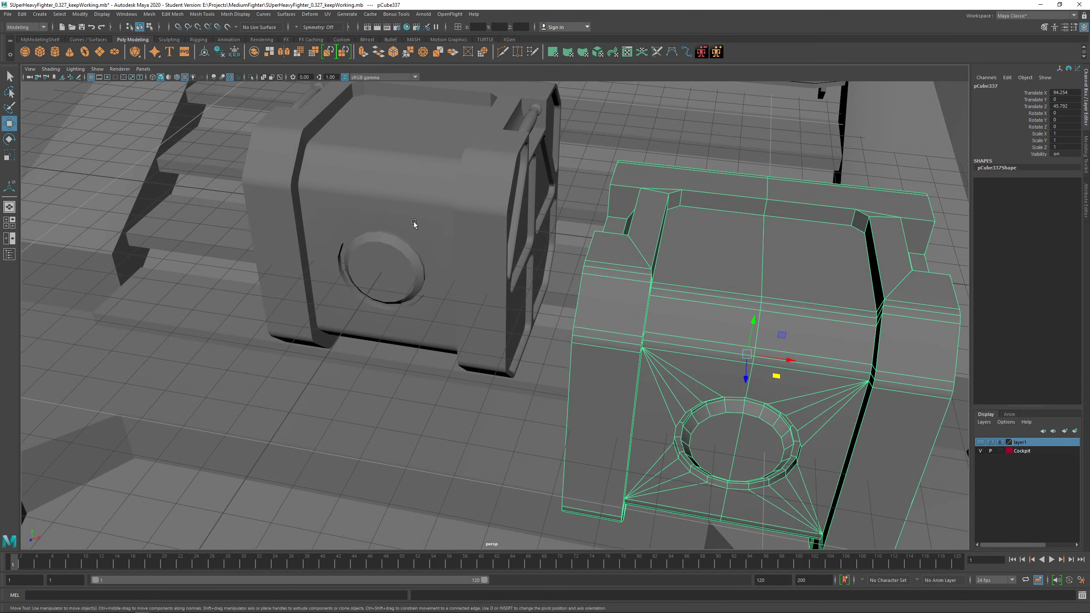
{"action": "left_click_drag", "start_coordinate": [413, 223], "coordinate": [627, 303], "text": "alt"}
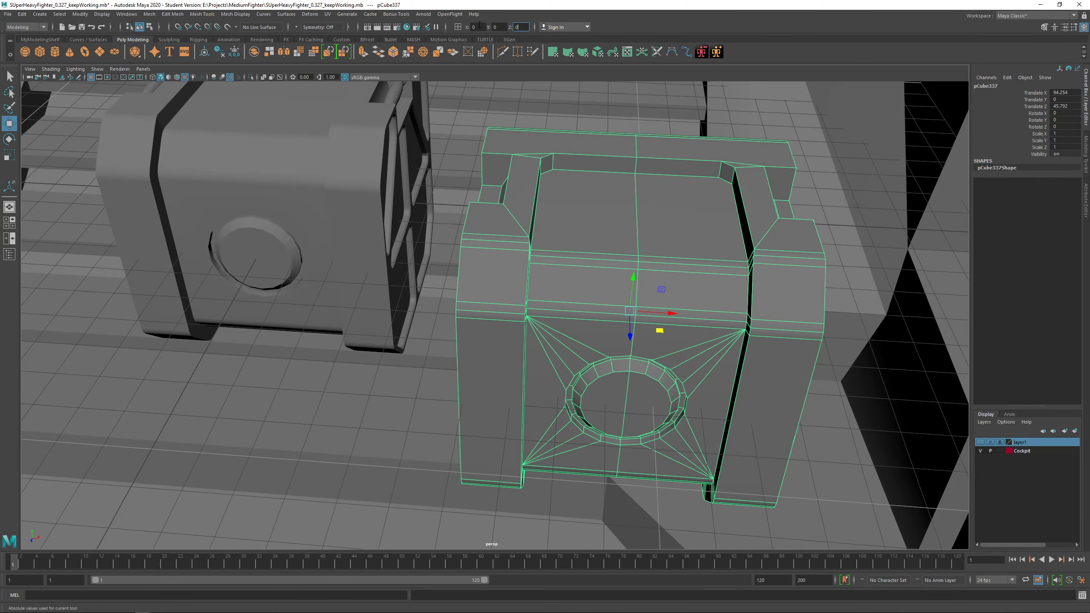
{"action": "key", "text": "Return"}
{"action": "middle_click_drag", "start_coordinate": [318, 186], "coordinate": [394, 293], "text": "alt"}
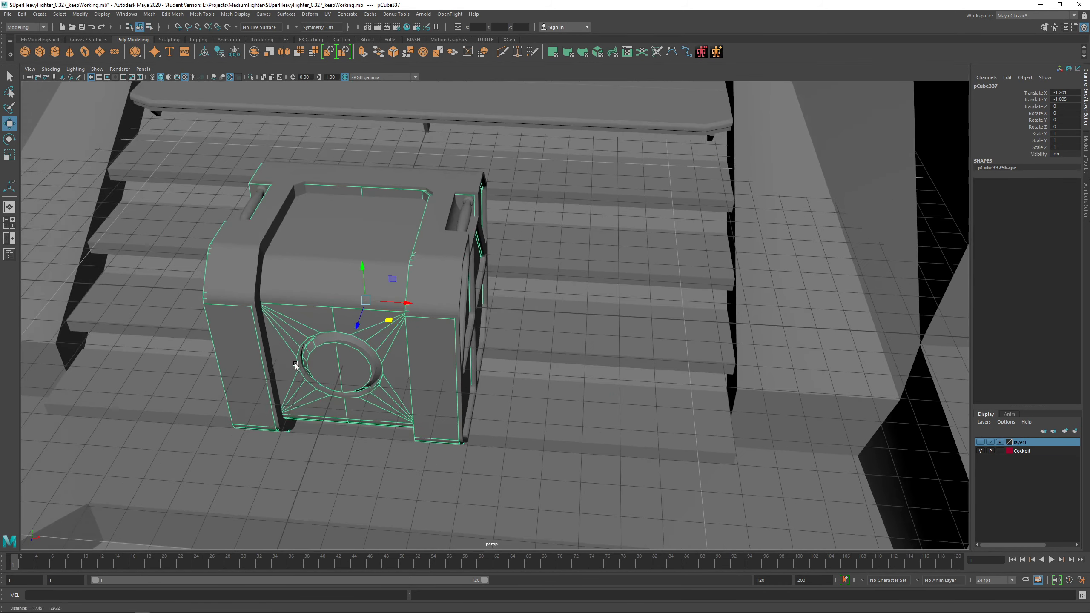
{"action": "left_click_drag", "start_coordinate": [394, 292], "coordinate": [574, 325], "text": "alt"}
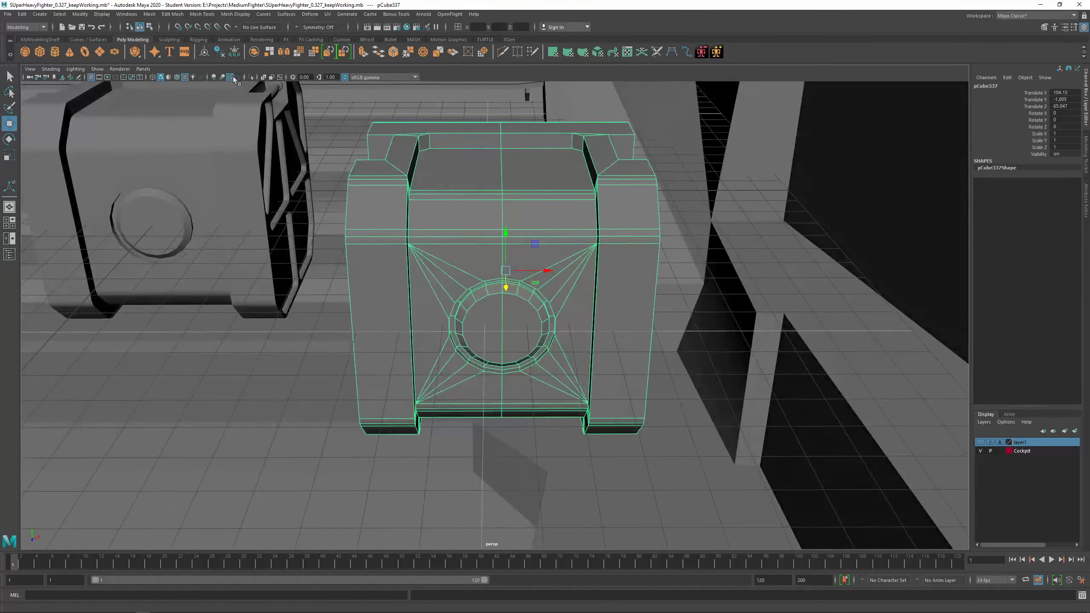
Set the copied box body's absolute position to X 0, Y 0, Z 0.
{"action": "left_click", "coordinate": [204, 54]}
{"action": "middle_click_drag", "start_coordinate": [460, 248], "coordinate": [499, 299], "text": "alt"}
{"action": "left_click_drag", "start_coordinate": [499, 298], "coordinate": [543, 295], "text": "alt"}
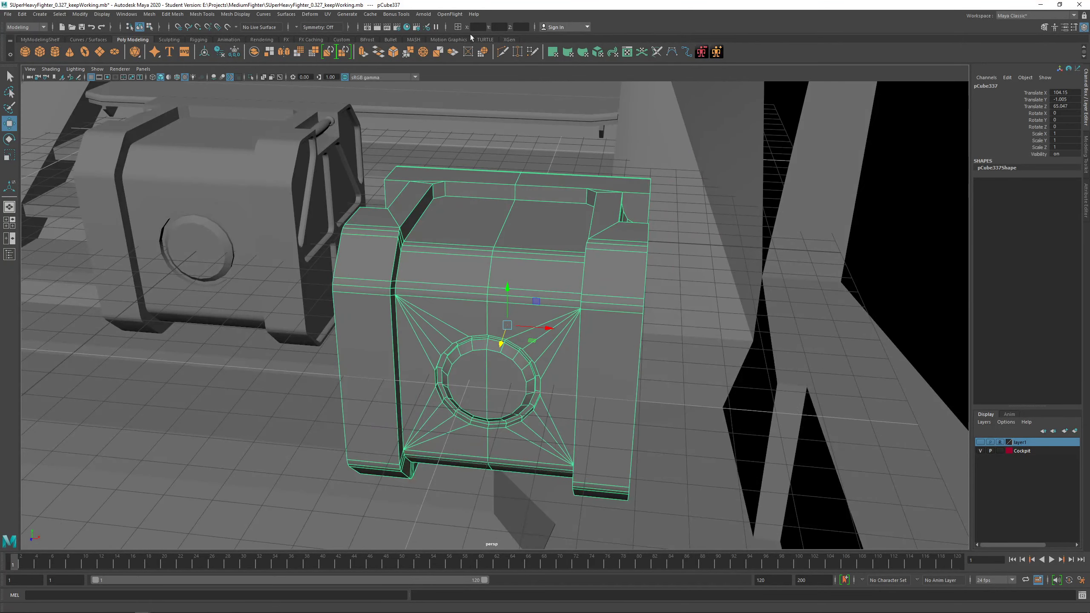
{"action": "type", "text": "0"}
{"action": "key", "text": "Tab"}
{"action": "type", "text": "0"}
{"action": "key", "text": "Tab"}
{"action": "type", "text": "0"}
{"action": "key", "text": "Return"}
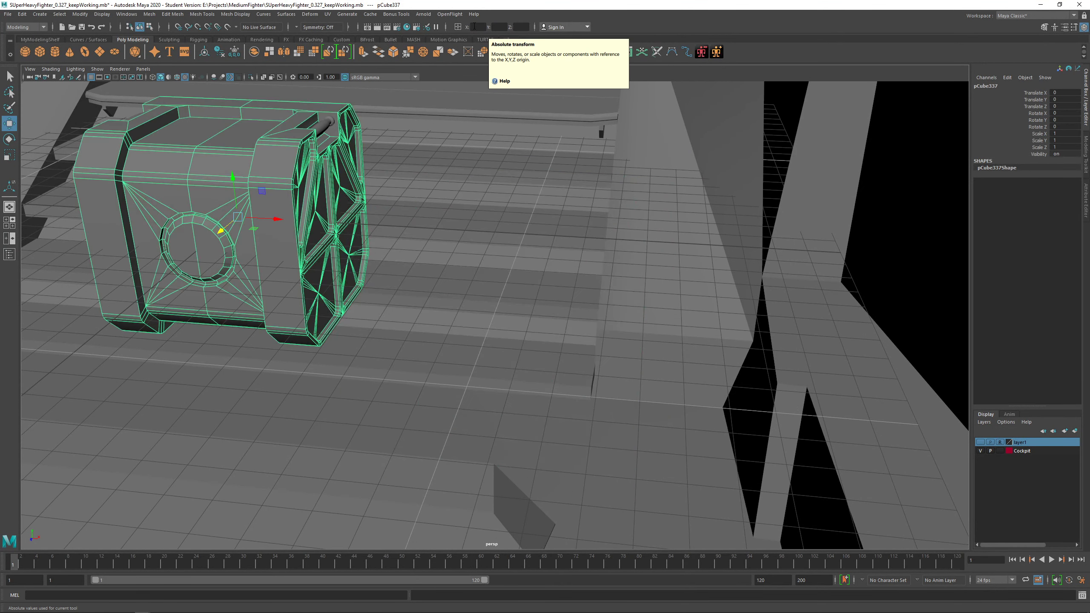
Move the copied box body clear of the original to about X 140.7, Z 73.4.
{"action": "left_click_drag", "start_coordinate": [129, 280], "coordinate": [222, 287], "text": "alt"}
{"action": "left_click_drag", "start_coordinate": [221, 247], "coordinate": [603, 325]}
{"action": "left_click_drag", "start_coordinate": [518, 323], "coordinate": [455, 325], "text": "alt"}
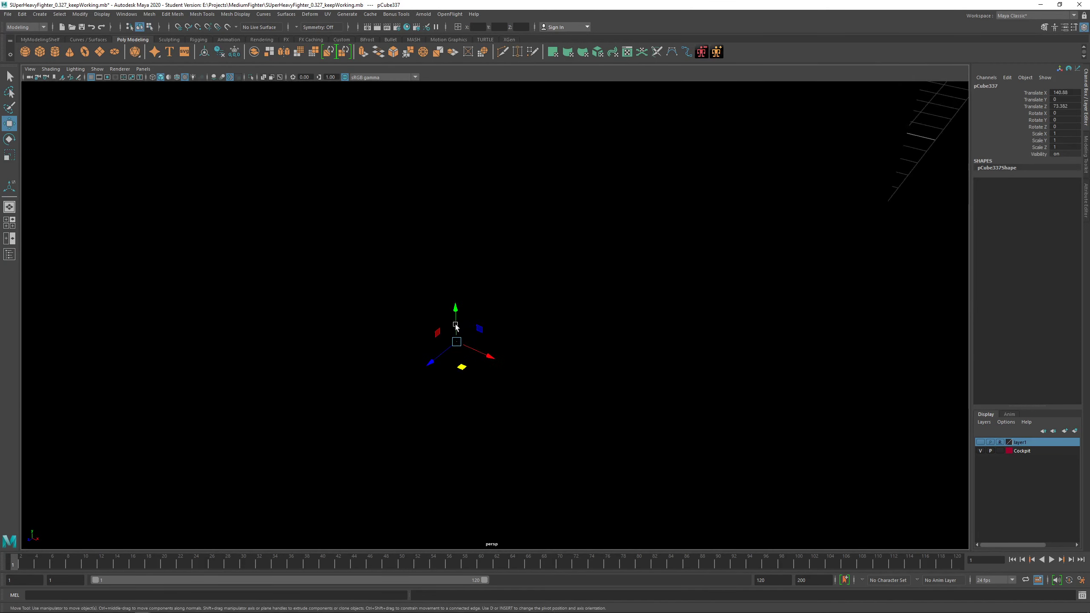
{"action": "scroll", "coordinate": [446, 323], "scroll_direction": "up", "scroll_amount": 3}
{"action": "middle_click_drag", "start_coordinate": [433, 321], "coordinate": [502, 292], "text": "alt"}
{"action": "scroll", "coordinate": [502, 292], "scroll_direction": "down", "scroll_amount": 3}
{"action": "left_click_drag", "start_coordinate": [502, 291], "coordinate": [522, 295], "text": "alt"}
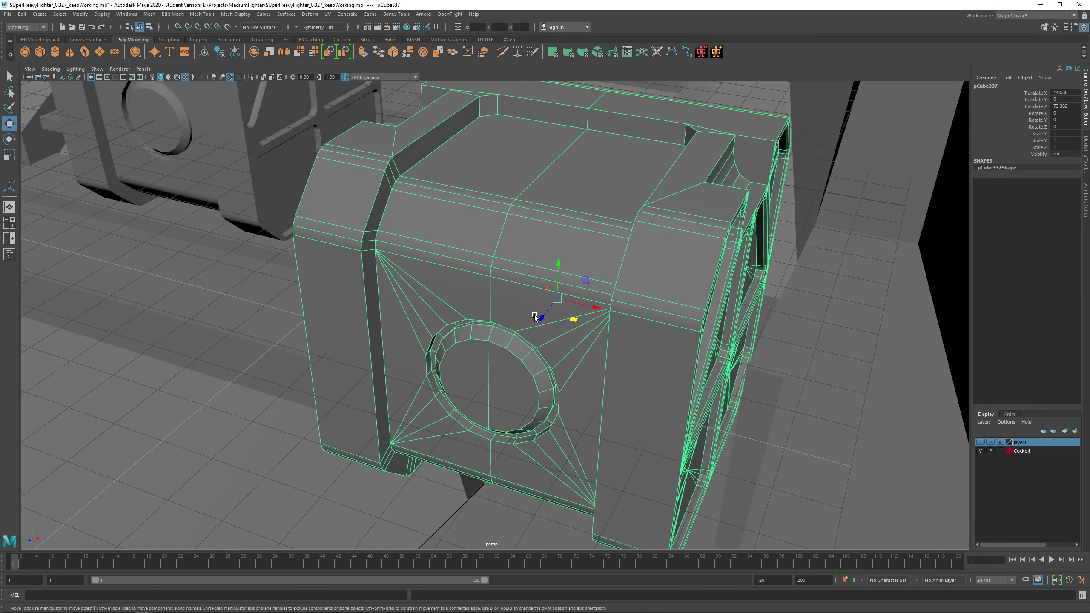
Mirror the copied box body on Z with Axis Position set to Object, and isolate it in the view.
{"action": "right_click", "coordinate": [505, 202], "text": "shift"}
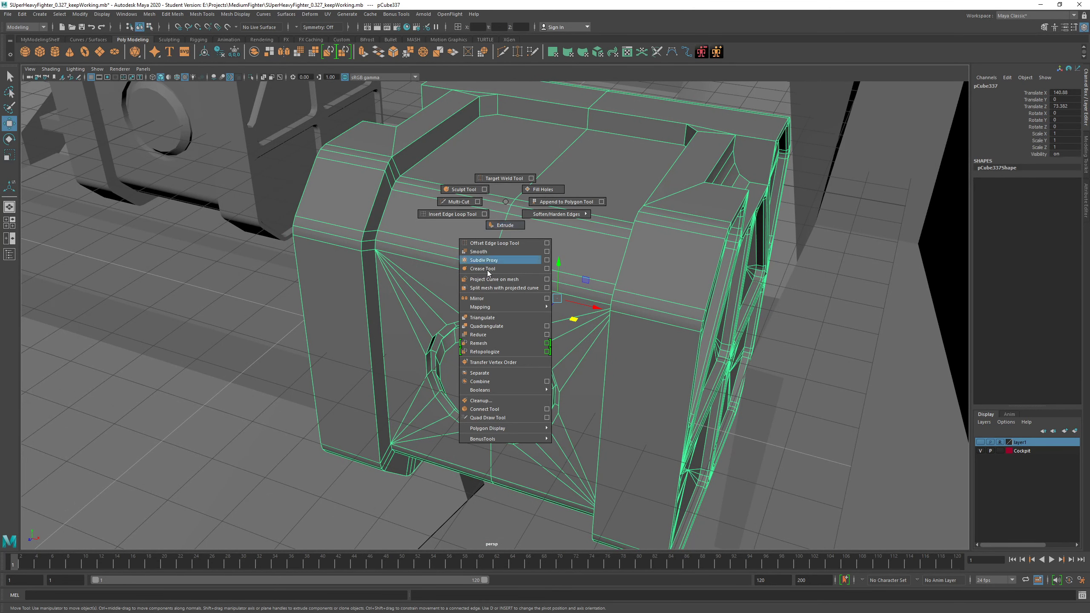
{"action": "left_click", "coordinate": [485, 300]}
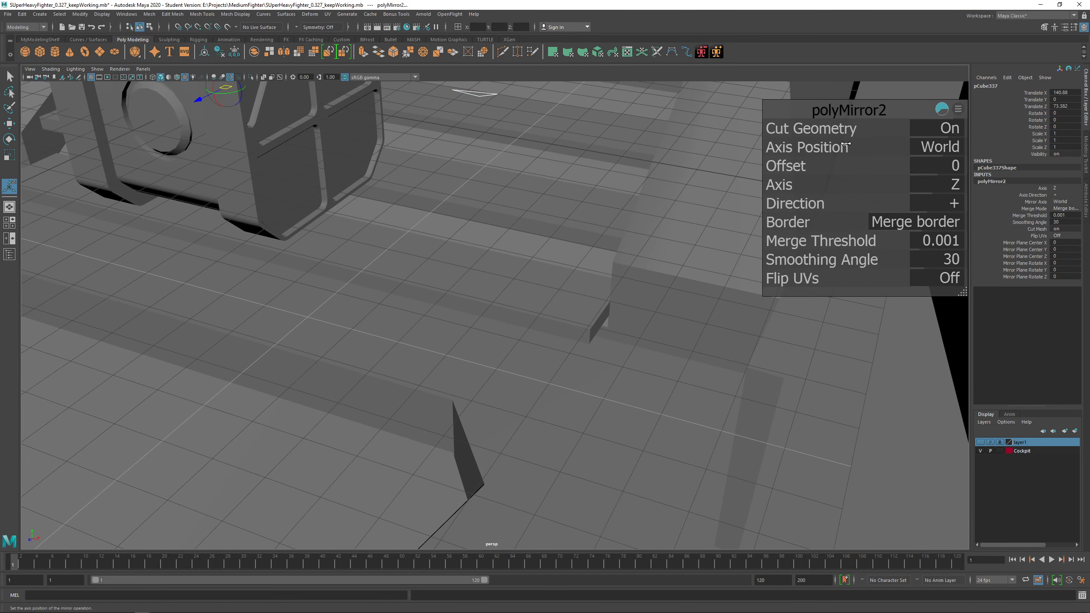
{"action": "left_click", "coordinate": [933, 151]}
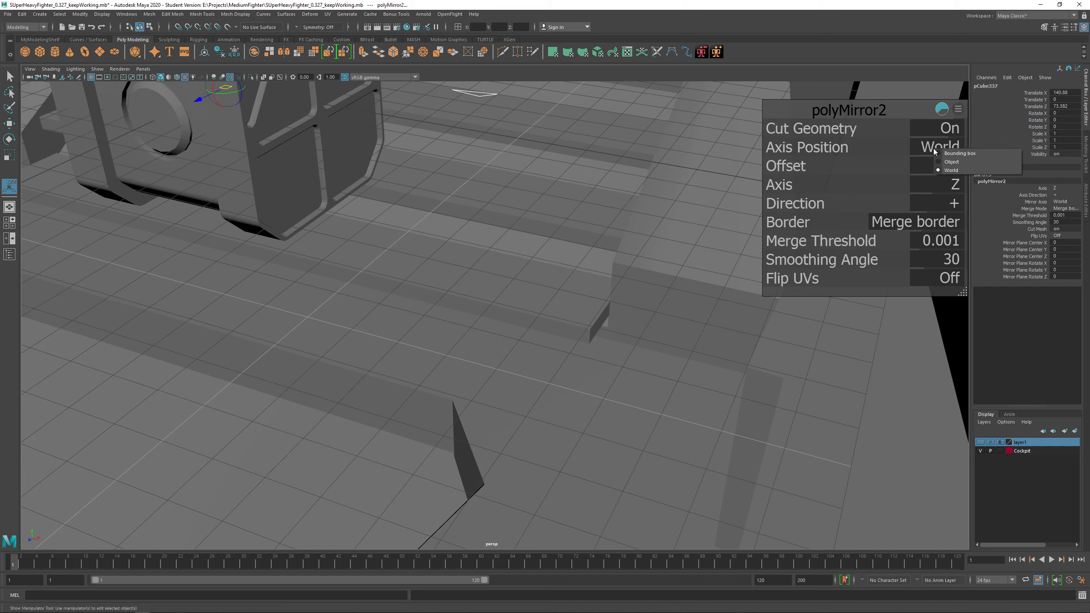
{"action": "left_click", "coordinate": [949, 166]}
{"action": "left_click_drag", "start_coordinate": [665, 241], "coordinate": [538, 270], "text": "alt"}
{"action": "scroll", "coordinate": [447, 264], "scroll_direction": "up", "scroll_amount": 4}
{"action": "left_click_drag", "start_coordinate": [447, 263], "coordinate": [406, 265], "text": "alt"}
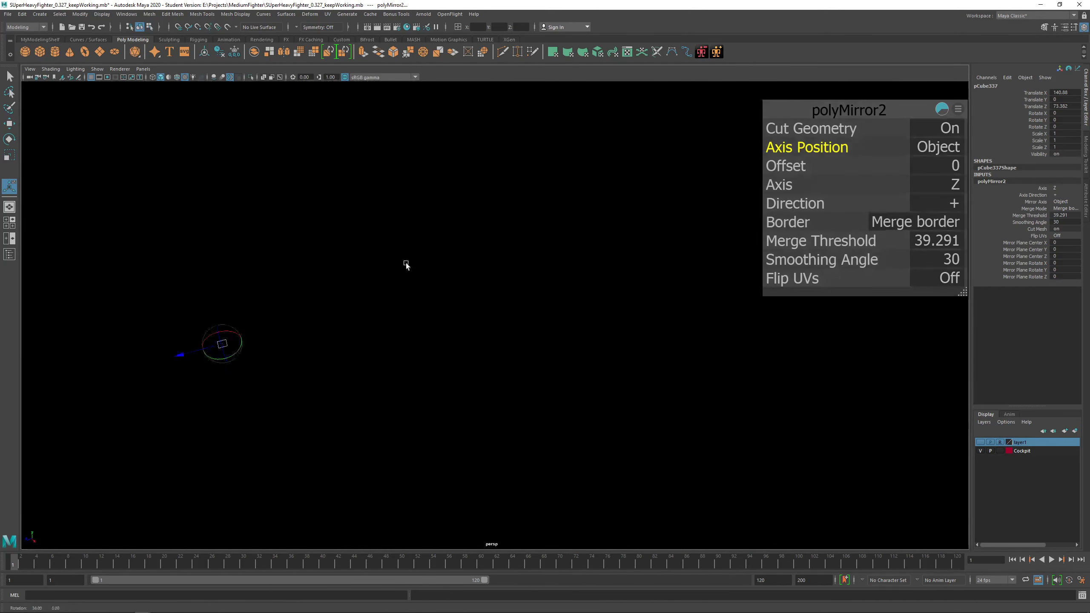
{"action": "middle_click_drag", "start_coordinate": [401, 245], "coordinate": [633, 198], "text": "alt"}
{"action": "key", "text": "ctrl+1"}
{"action": "scroll", "coordinate": [600, 260], "scroll_direction": "down", "scroll_amount": 8}
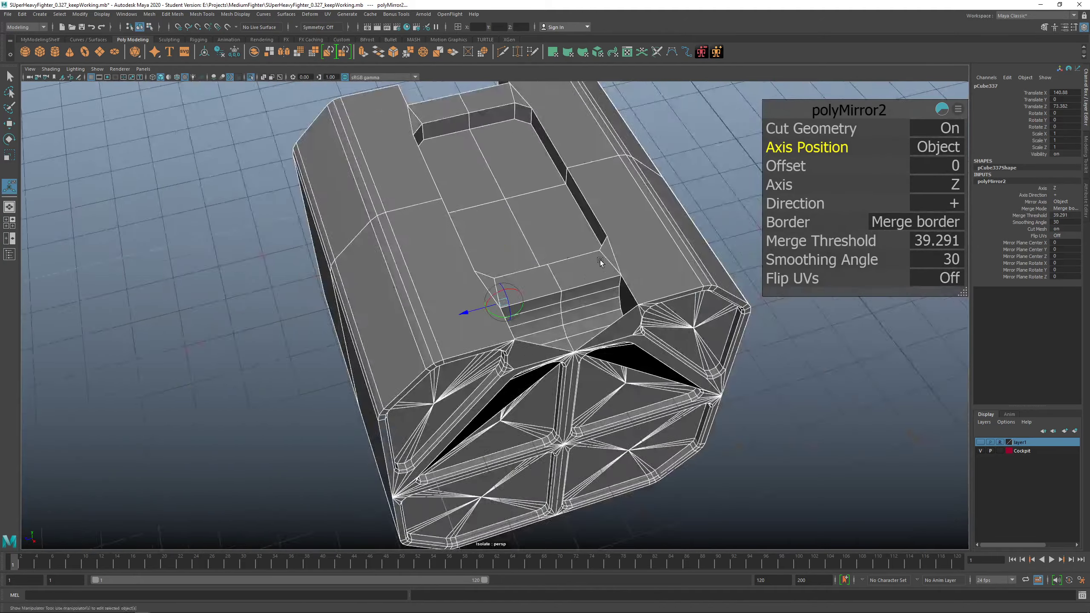
Set the mirror Direction to - while keeping Axis Position on Object.
{"action": "left_click_drag", "start_coordinate": [600, 260], "coordinate": [528, 232], "text": "alt"}
{"action": "scroll", "coordinate": [562, 214], "scroll_direction": "up", "scroll_amount": 3}
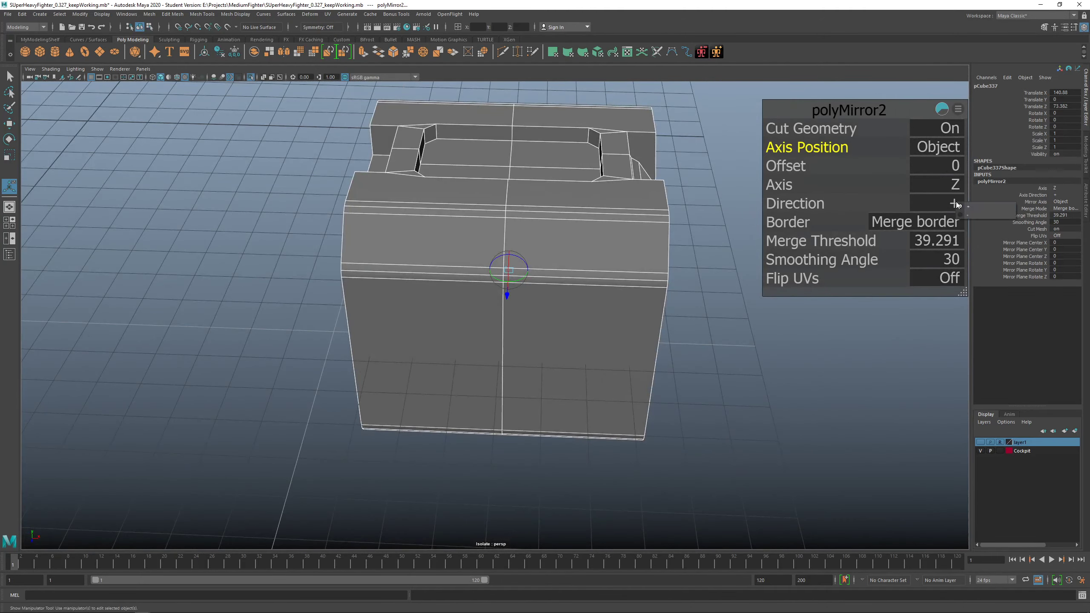
{"action": "left_click", "coordinate": [968, 207]}
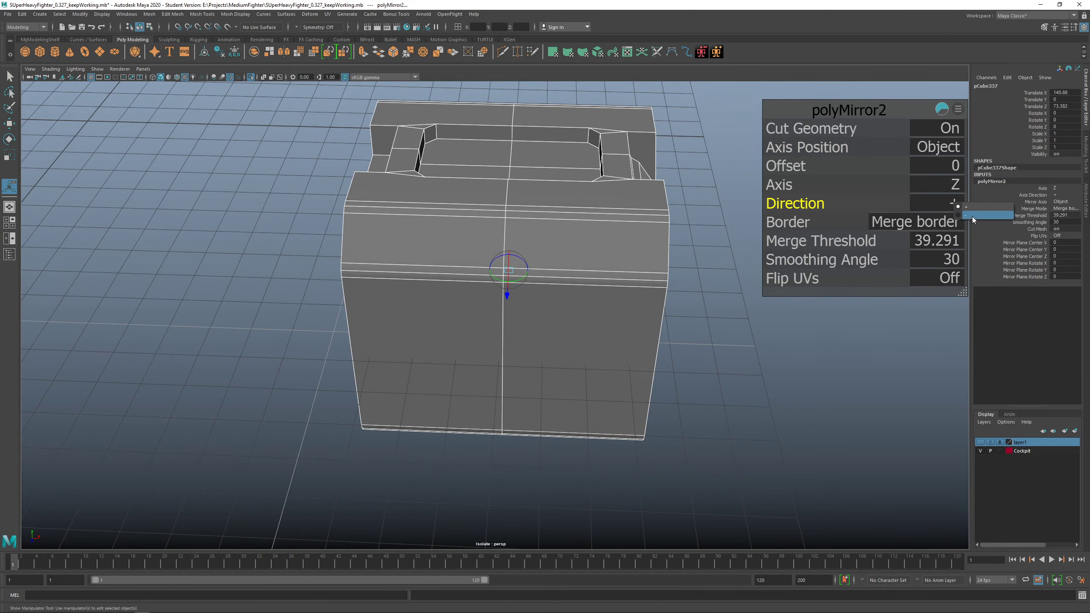
{"action": "left_click", "coordinate": [973, 215]}
{"action": "left_click_drag", "start_coordinate": [670, 202], "coordinate": [729, 194], "text": "alt"}
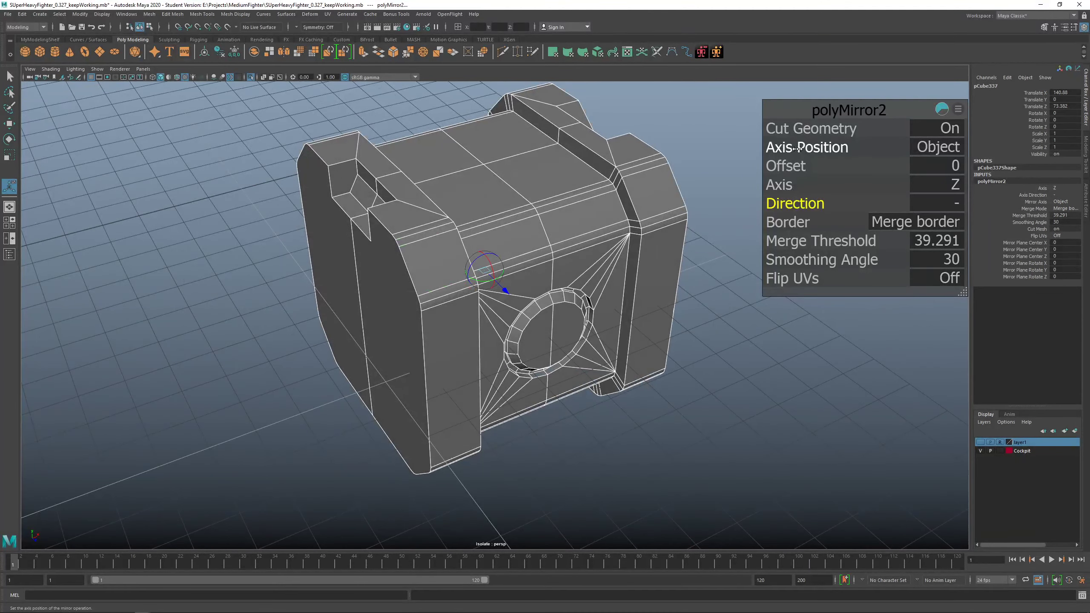
{"action": "left_click", "coordinate": [937, 148]}
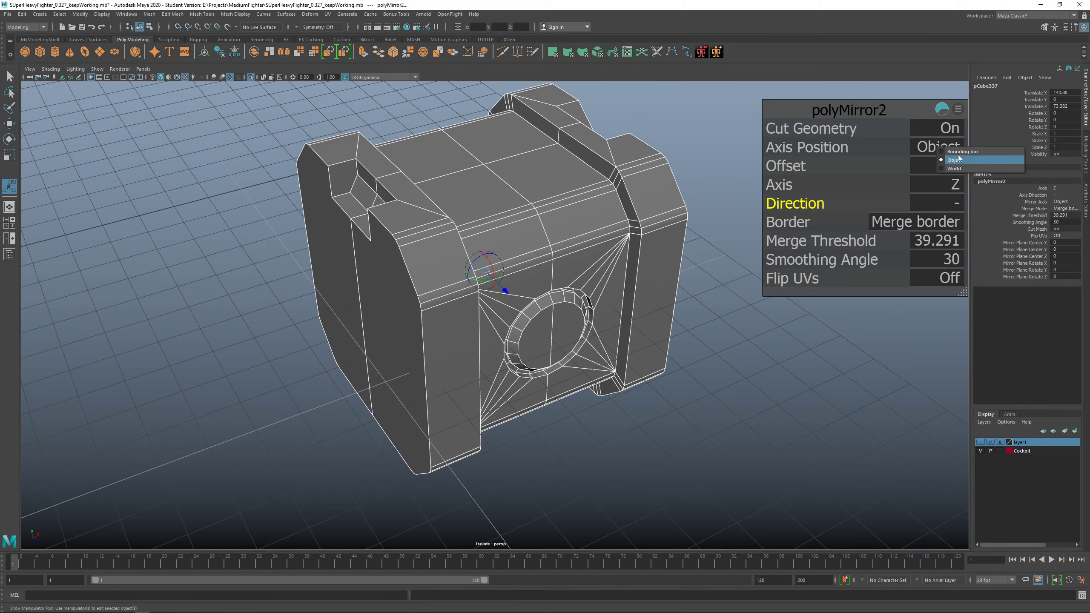
{"action": "left_click", "coordinate": [950, 160]}
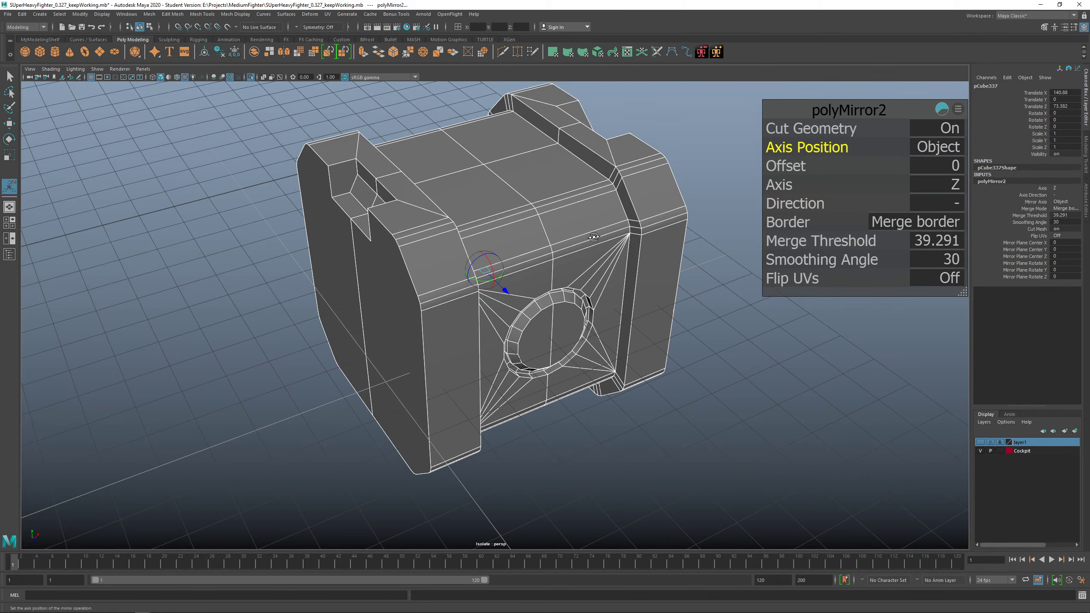
{"action": "left_click_drag", "start_coordinate": [593, 236], "coordinate": [573, 275], "text": "alt"}
Delete the stray faces covering the two upper diagonal struts on the mirrored copy's ribbed side.
{"action": "right_click_drag", "start_coordinate": [475, 165], "coordinate": [472, 177]}
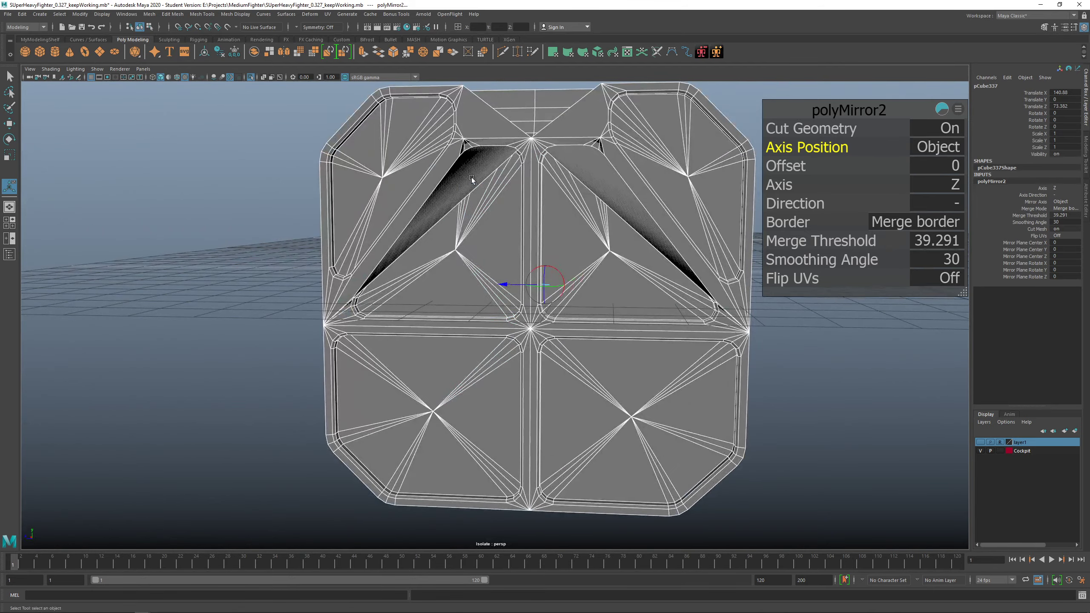
{"action": "key", "text": "q"}
{"action": "left_click", "coordinate": [476, 176]}
{"action": "left_click", "coordinate": [590, 175], "text": "shift"}
{"action": "key", "text": "f"}
{"action": "left_click_drag", "start_coordinate": [589, 176], "coordinate": [574, 194], "text": "alt"}
{"action": "key", "text": "Delete"}
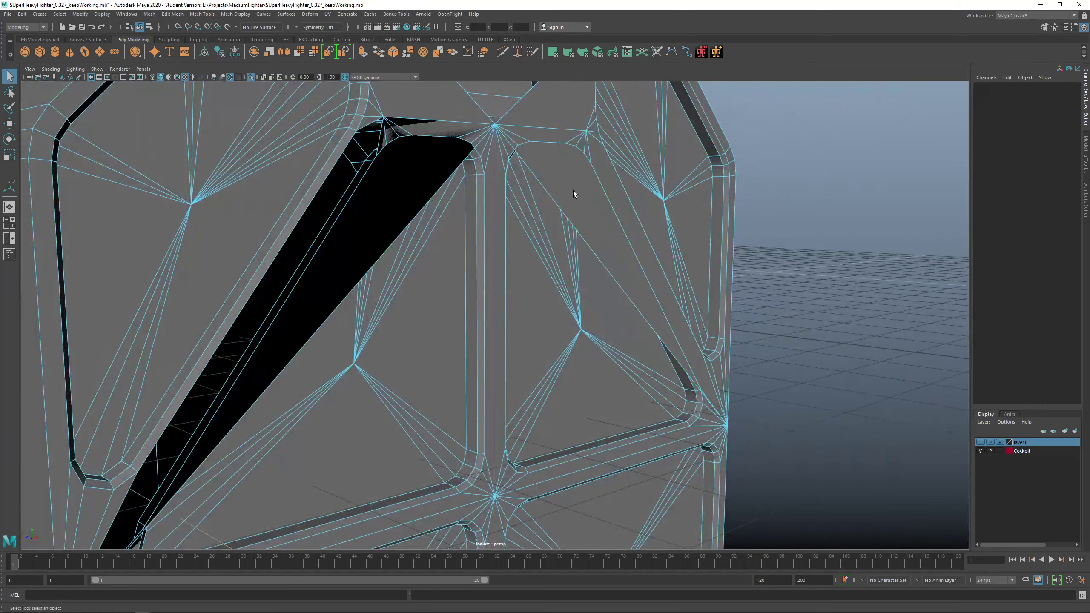
{"action": "left_click", "coordinate": [591, 189]}
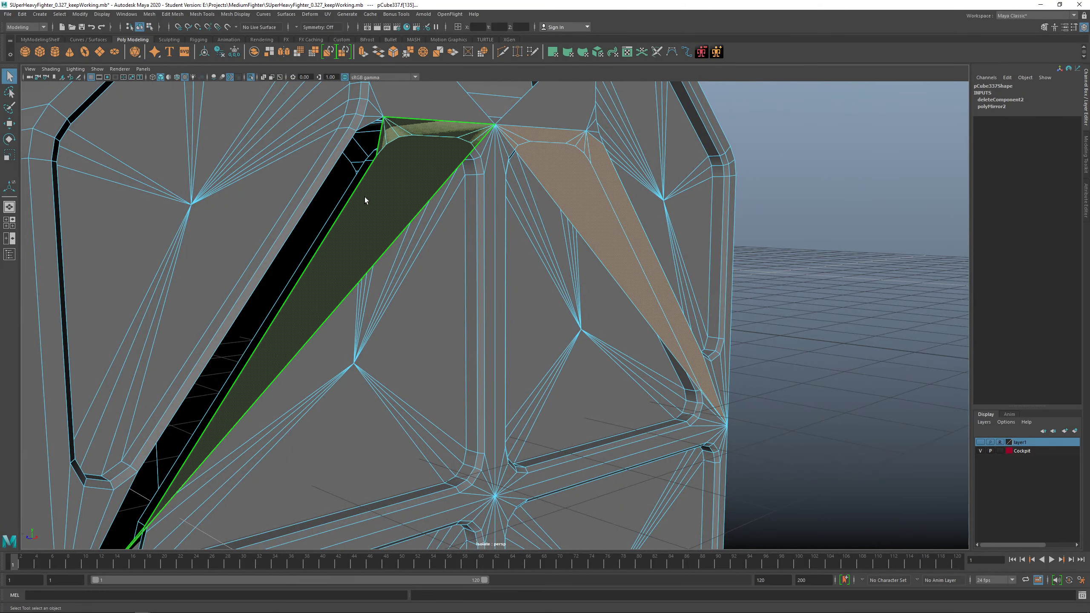
{"action": "key", "text": "Delete"}
{"action": "left_click_drag", "start_coordinate": [528, 262], "coordinate": [486, 251], "text": "alt"}
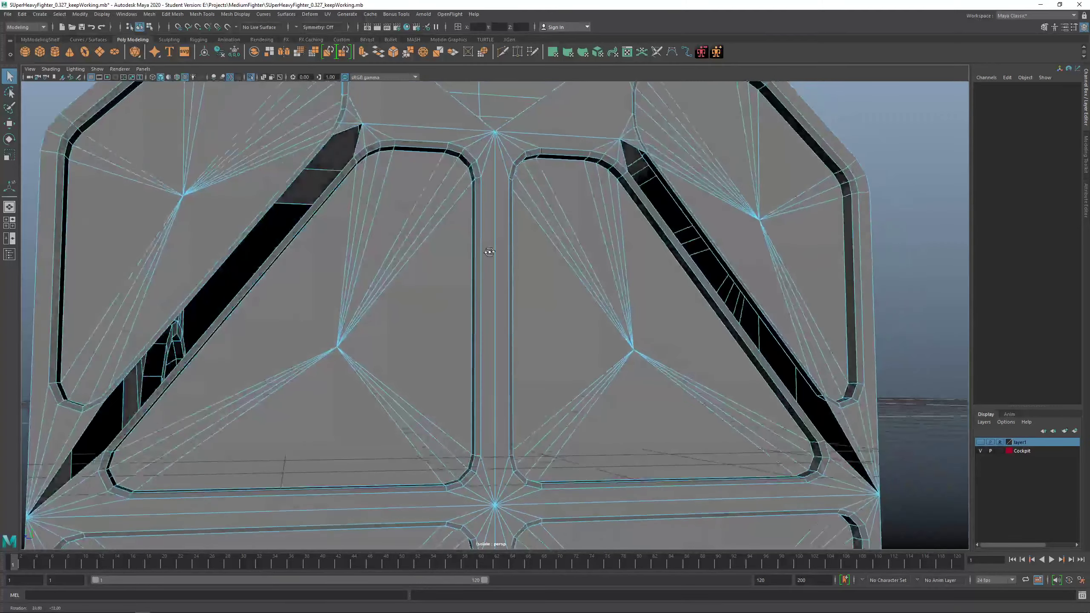
Try to close the open diagonal gaps on the ribbed side with Fill Hole.
{"action": "double_click", "coordinate": [310, 160]}
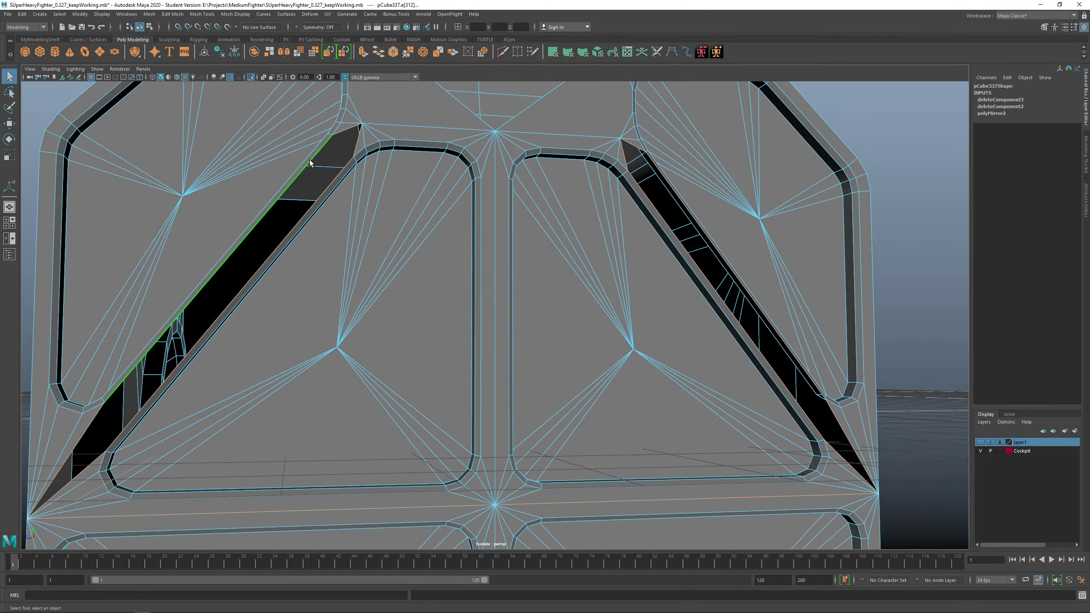
{"action": "right_click_drag", "start_coordinate": [618, 157], "coordinate": [606, 184], "text": "shift"}
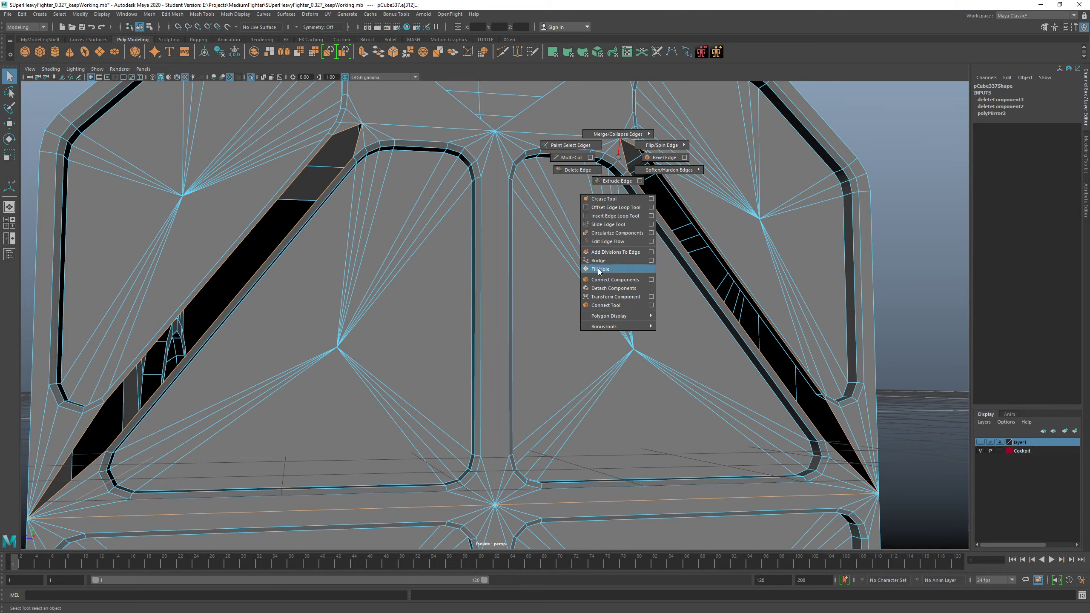
{"action": "right_click_drag", "start_coordinate": [599, 271], "coordinate": [598, 268], "text": "shift"}
{"action": "left_click_drag", "start_coordinate": [598, 269], "coordinate": [510, 260], "text": "alt"}
Undo the hole fill and the face deletions on the mirrored copy.
{"action": "key", "text": "ctrl+z"}
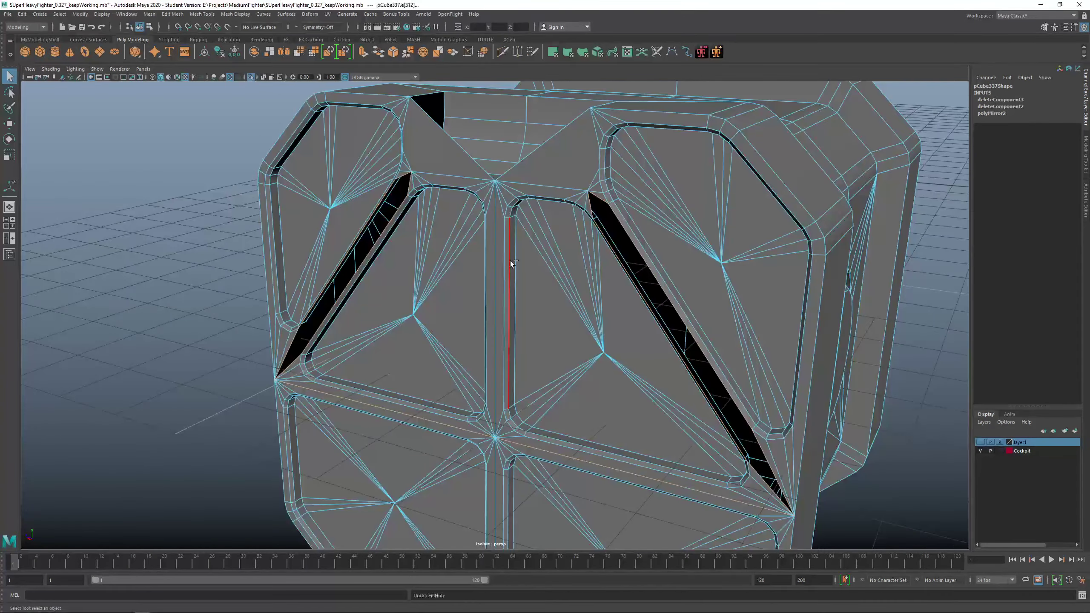
{"action": "key", "text": "ctrl+z"}
{"action": "key", "text": "ctrl+z"}
{"action": "scroll", "coordinate": [509, 267], "scroll_direction": "down", "scroll_amount": 5}
{"action": "key", "text": "ctrl+z"}
{"action": "key", "text": "ctrl+z"}
{"action": "key", "text": "ctrl+z"}
{"action": "key", "text": "ctrl+z"}
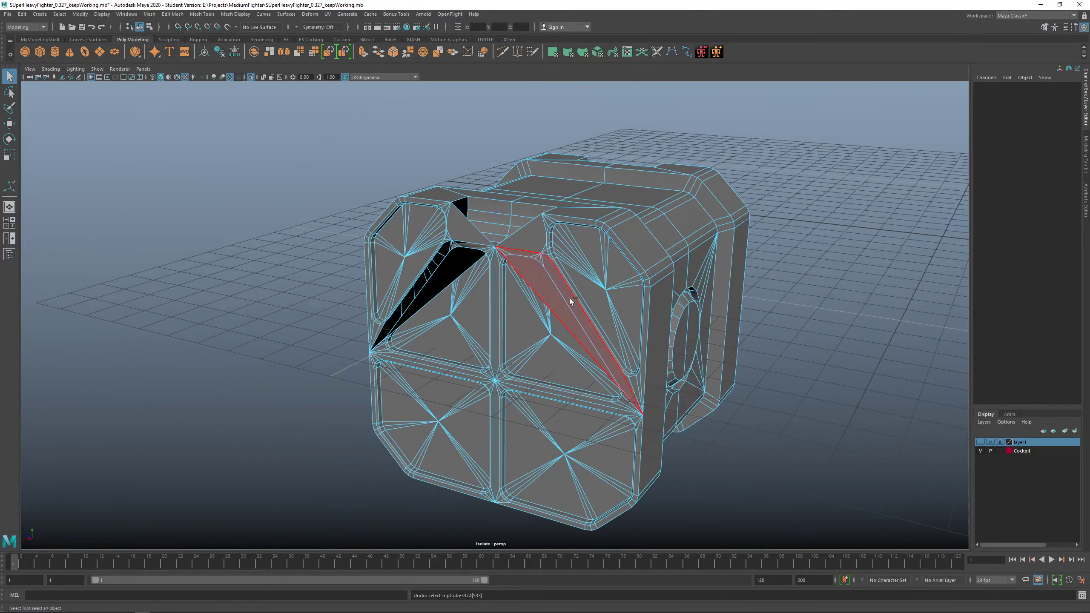
{"action": "key", "text": "ctrl+z"}
Delete the whole mirrored copy and leave isolation to return to the full scene.
{"action": "right_click_drag", "start_coordinate": [574, 244], "coordinate": [586, 233]}
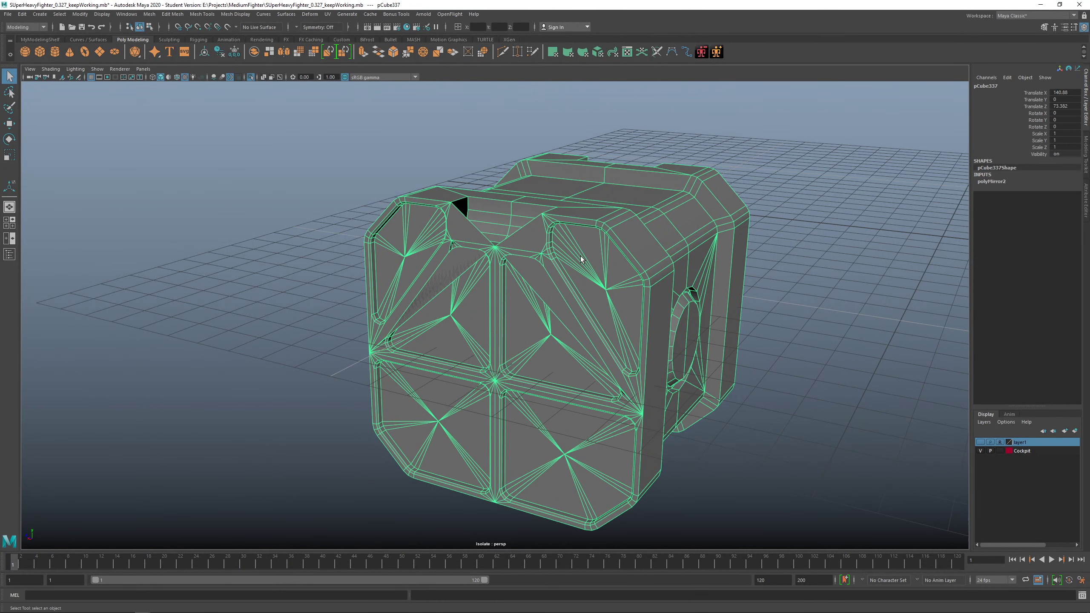
{"action": "key", "text": "Delete"}
{"action": "key", "text": "ctrl+1"}
{"action": "left_click_drag", "start_coordinate": [581, 256], "coordinate": [536, 232], "text": "alt"}
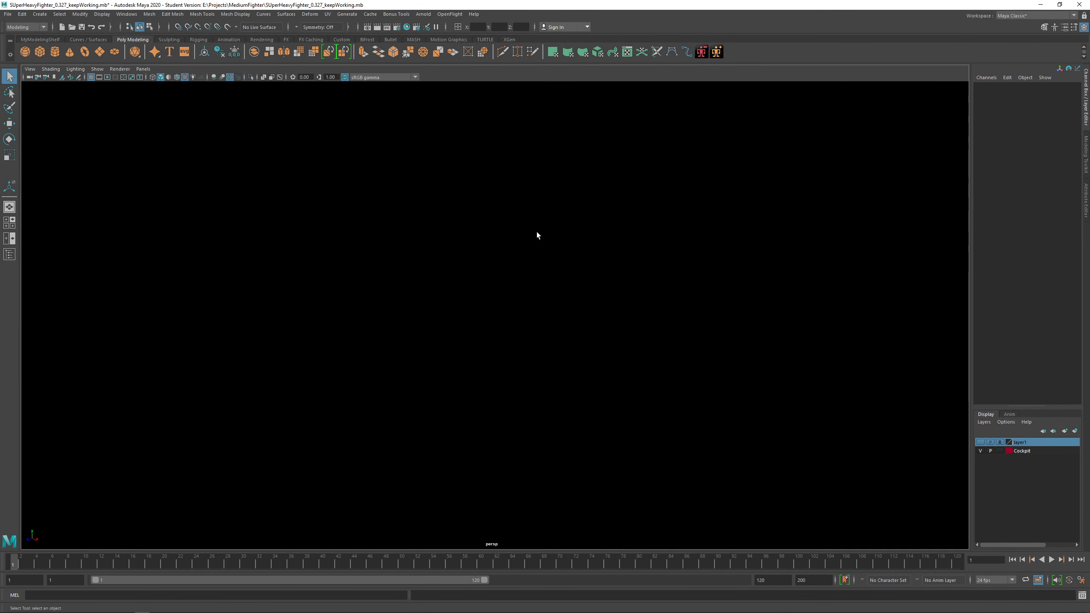
{"action": "scroll", "coordinate": [537, 232], "scroll_direction": "down", "scroll_amount": 3}
{"action": "middle_click_drag", "start_coordinate": [532, 210], "coordinate": [910, 326], "text": "alt"}
Select the original box body and start a Multi-Cut at the upper middle vertex of the circular recess's inner rim.
{"action": "left_click", "coordinate": [368, 141]}
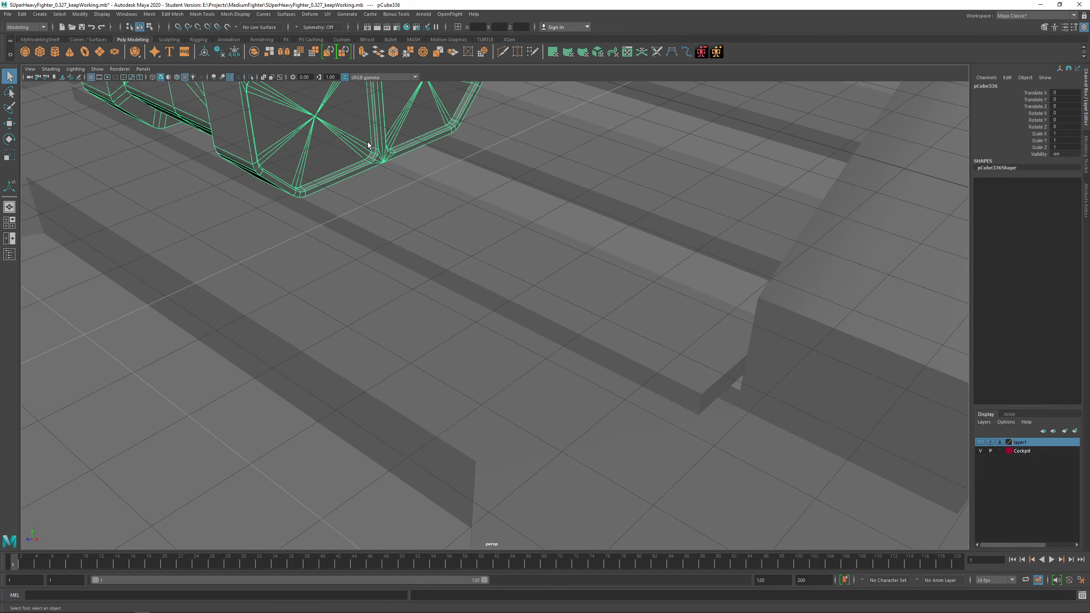
{"action": "left_click_drag", "start_coordinate": [368, 141], "coordinate": [413, 204], "text": "alt"}
{"action": "key", "text": "f"}
{"action": "left_click_drag", "start_coordinate": [533, 246], "coordinate": [601, 276], "text": "alt"}
{"action": "left_click", "coordinate": [622, 234]}
{"action": "left_click_drag", "start_coordinate": [486, 247], "coordinate": [528, 278], "text": "alt"}
{"action": "right_click_drag", "start_coordinate": [466, 266], "coordinate": [563, 267], "text": "alt"}
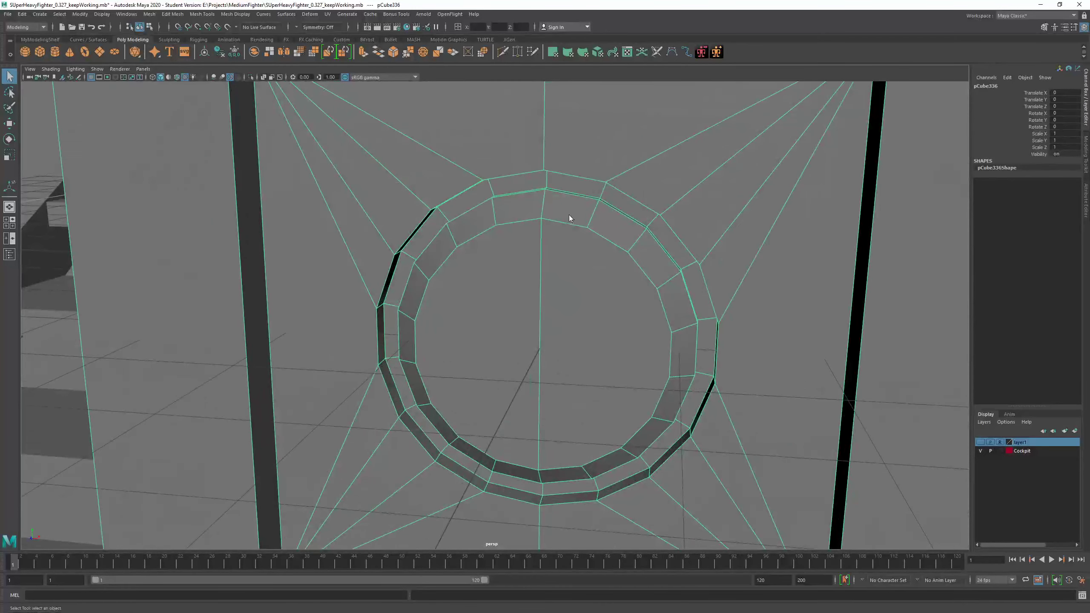
{"action": "right_click_drag", "start_coordinate": [569, 214], "coordinate": [521, 216], "text": "shift"}
{"action": "left_click", "coordinate": [541, 217]}
{"action": "middle_click_drag", "start_coordinate": [558, 219], "coordinate": [532, 257], "text": "alt"}
{"action": "right_click_drag", "start_coordinate": [532, 258], "coordinate": [550, 215], "text": "alt"}
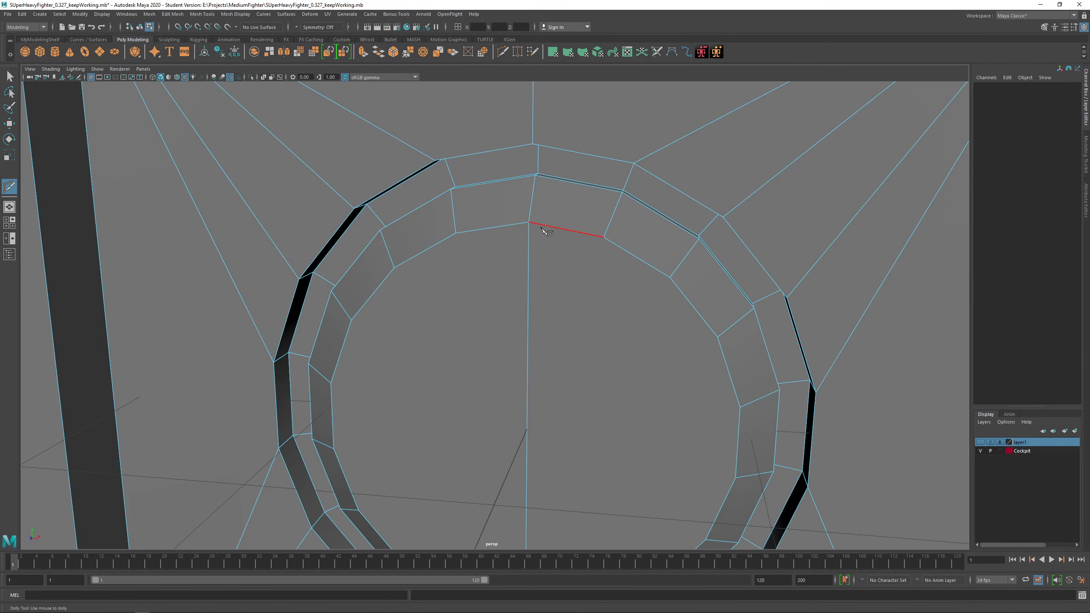
{"action": "middle_click_drag", "start_coordinate": [543, 225], "coordinate": [608, 283], "text": "alt"}
{"action": "left_click", "coordinate": [588, 282]}
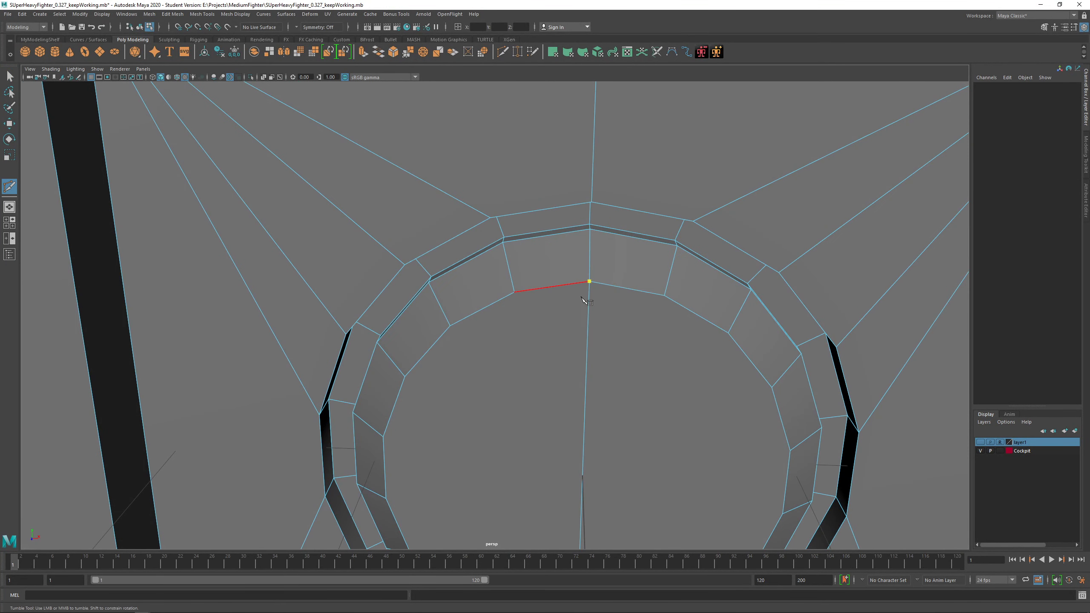
Lay out Multi-Cut points for an elongated hexagon around the centre edge of the circular recess.
{"action": "middle_click_drag", "start_coordinate": [620, 414], "coordinate": [512, 274], "text": "alt"}
{"action": "left_click", "coordinate": [481, 260]}
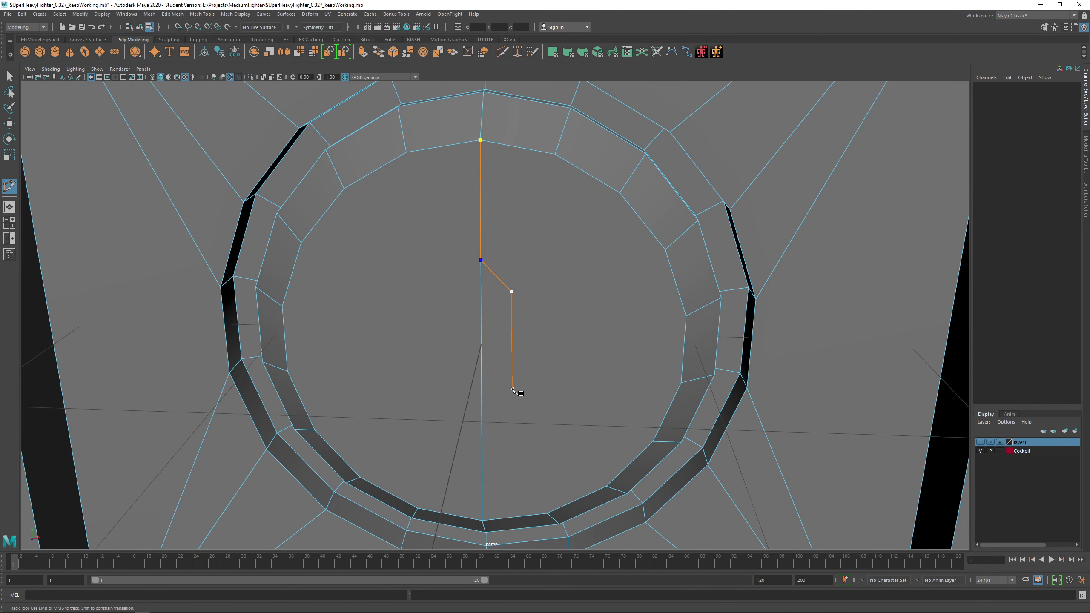
{"action": "left_click", "coordinate": [512, 390]}
{"action": "left_click", "coordinate": [482, 429]}
{"action": "middle_click_drag", "start_coordinate": [484, 429], "coordinate": [510, 389], "text": "alt"}
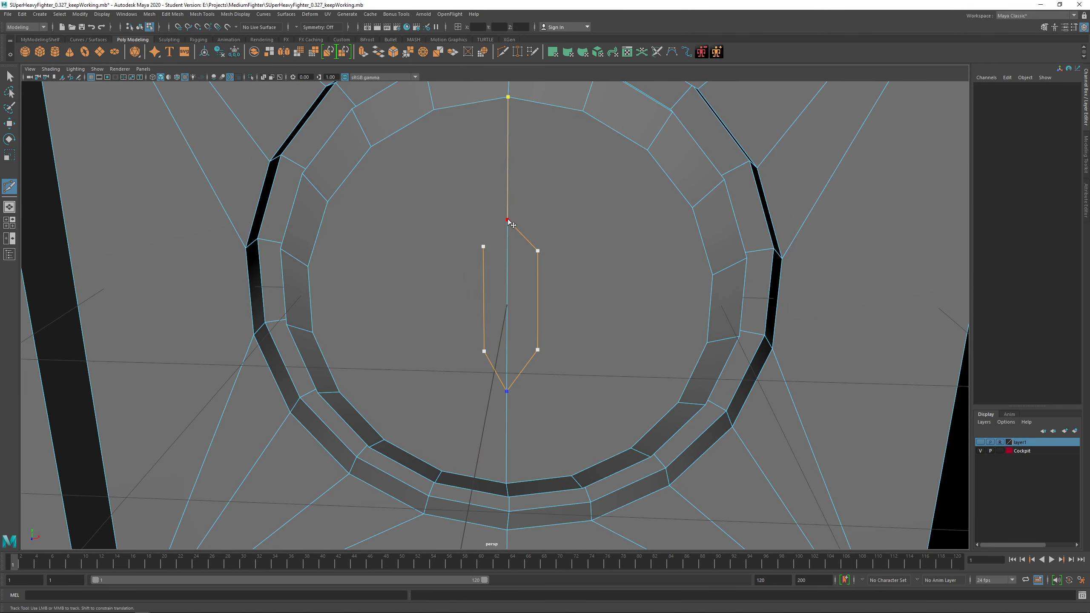
Commit the hexagonal cut and connect its upper-left corner to the nearby vertex on the circle's inner rim.
{"action": "left_click", "coordinate": [370, 147]}
{"action": "right_click", "coordinate": [336, 172]}
{"action": "left_click", "coordinate": [483, 246]}
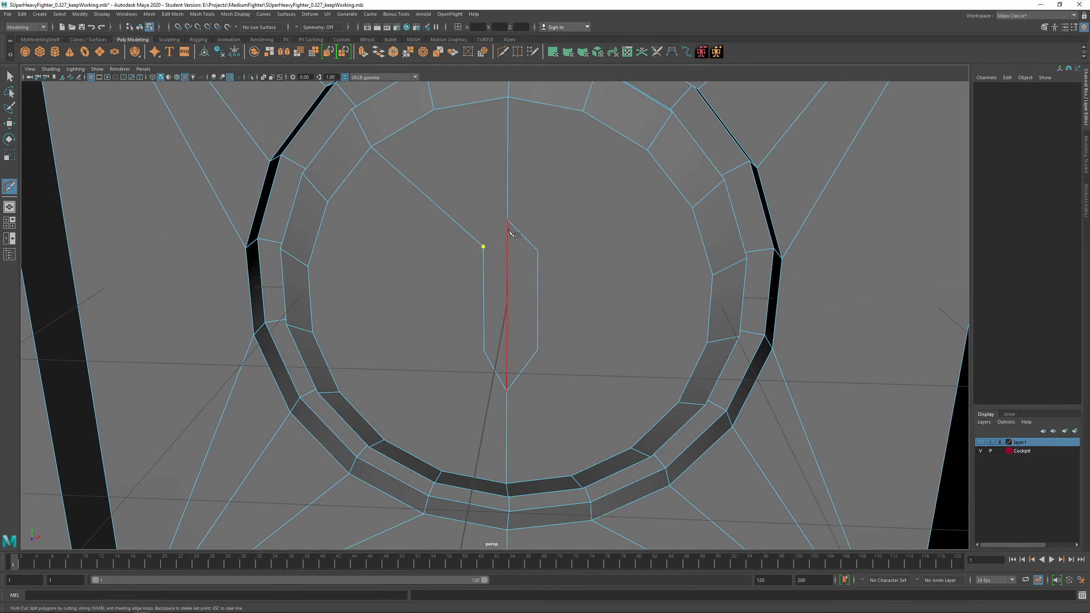
Select both face halves inside the elongated hexagon at the circle's centre.
{"action": "left_click_drag", "start_coordinate": [514, 191], "coordinate": [574, 226], "text": "alt"}
{"action": "key", "text": "q"}
{"action": "right_click_drag", "start_coordinate": [589, 239], "coordinate": [589, 260]}
{"action": "left_click", "coordinate": [585, 245]}
{"action": "left_click", "coordinate": [575, 244], "text": "shift"}
{"action": "key", "text": "f"}
{"action": "right_click_drag", "start_coordinate": [570, 308], "coordinate": [498, 317], "text": "alt"}
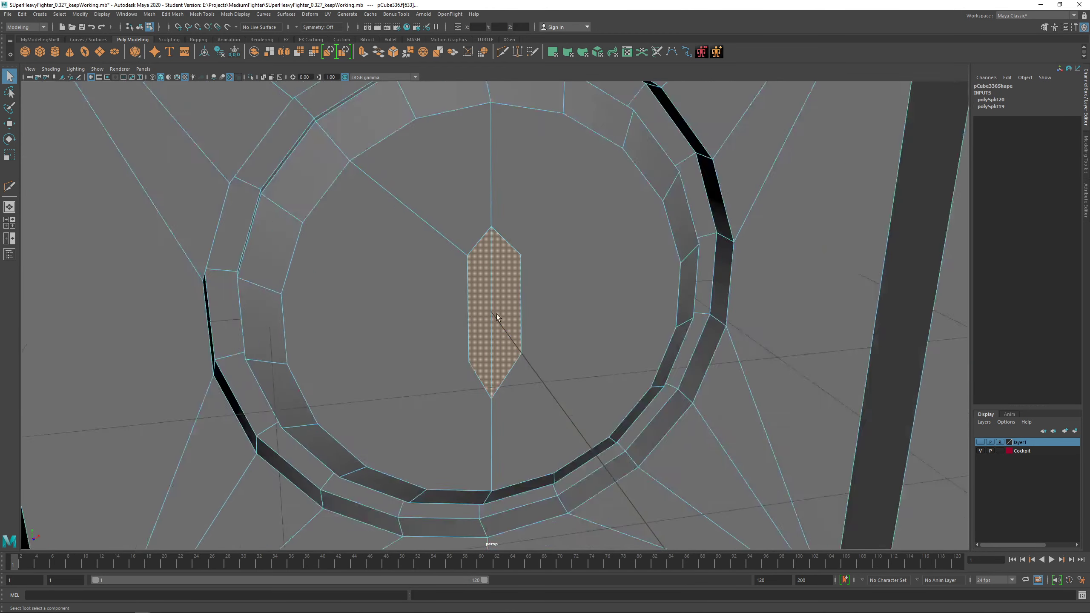
{"action": "left_click_drag", "start_coordinate": [498, 317], "coordinate": [453, 306], "text": "alt"}
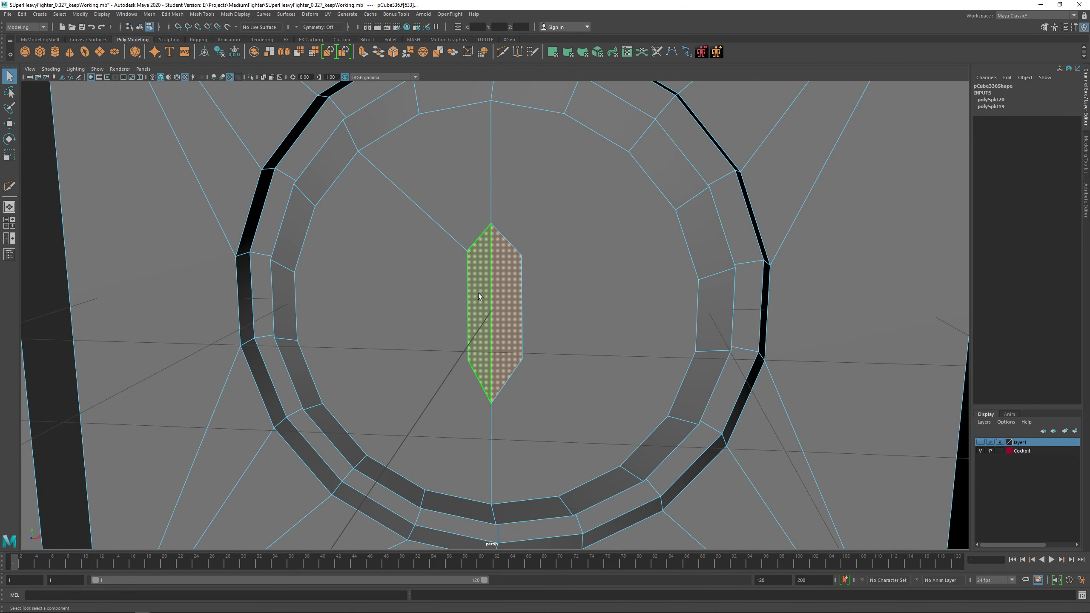
{"action": "left_click_drag", "start_coordinate": [510, 340], "coordinate": [515, 312], "text": "alt"}
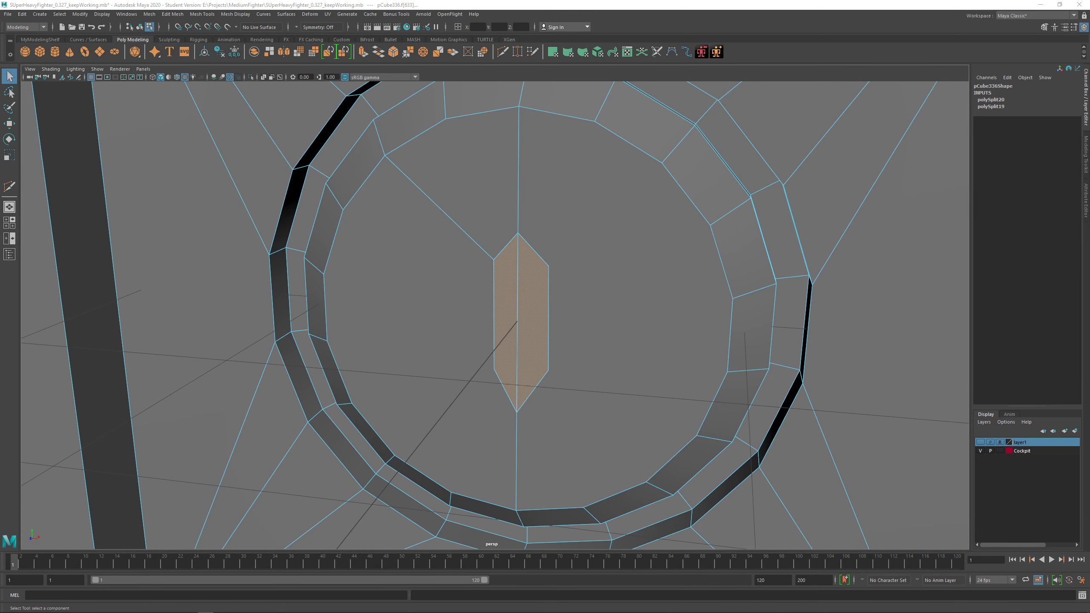
Extrude the two hexagon faces inward to form a shallow slot in the circular front area.
{"action": "scroll", "coordinate": [536, 295], "scroll_direction": "down", "scroll_amount": 5}
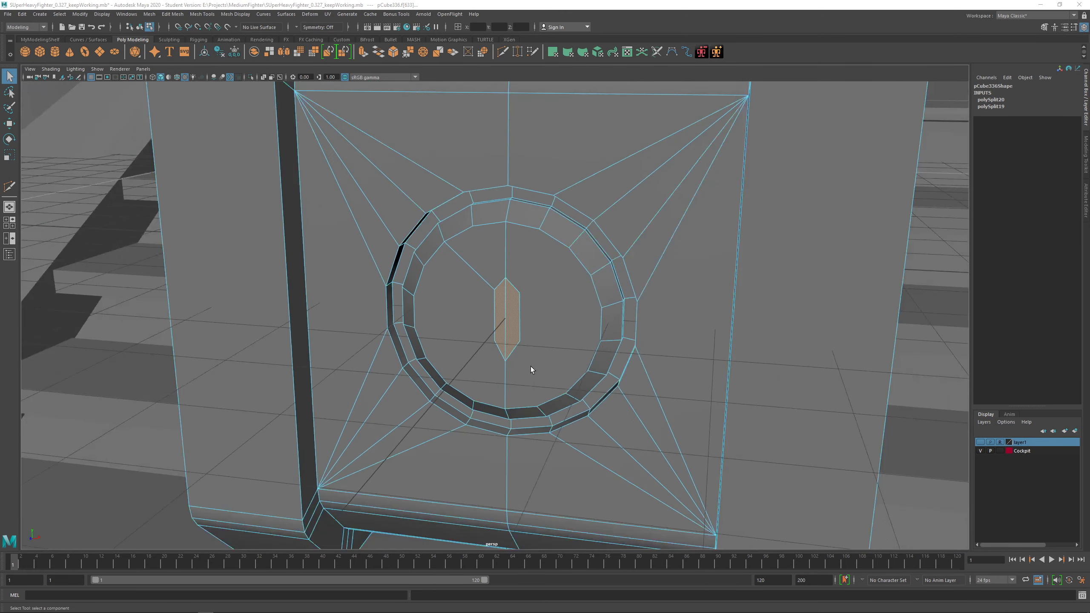
{"action": "mouse_move", "coordinate": [530, 366]}
{"action": "left_mouse_down", "text": "alt"}
{"action": "mouse_move", "coordinate": [500, 333]}
{"action": "mouse_move", "coordinate": [519, 353]}
{"action": "left_mouse_up", "text": "alt"}
{"action": "scroll", "coordinate": [494, 339], "scroll_direction": "up", "scroll_amount": 3}
{"action": "scroll", "coordinate": [530, 340], "scroll_direction": "down", "scroll_amount": 5}
{"action": "scroll", "coordinate": [529, 339], "scroll_direction": "up", "scroll_amount": 6}
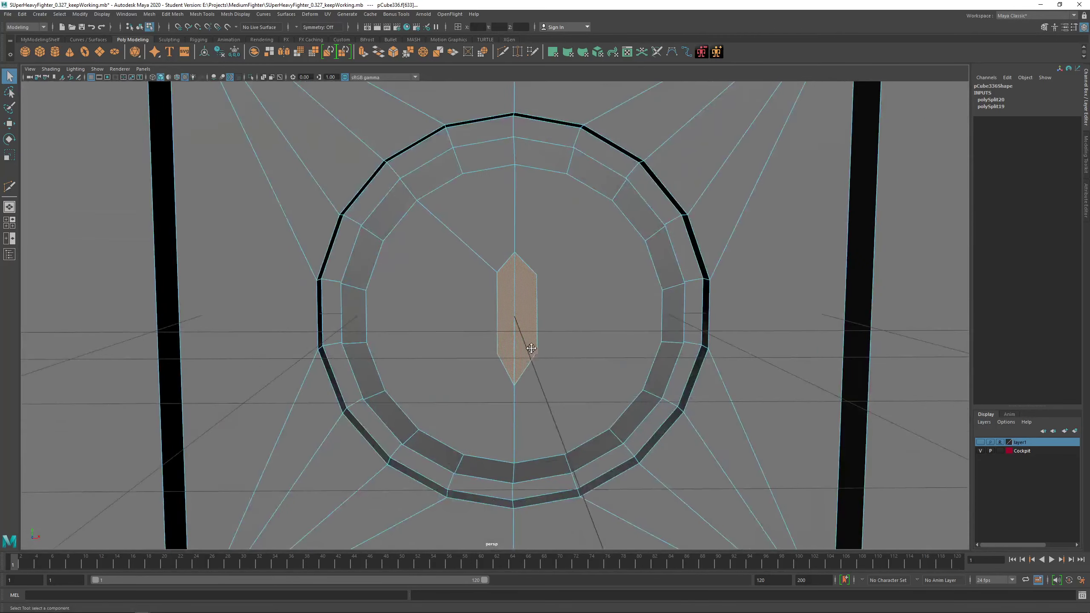
{"action": "left_click_drag", "start_coordinate": [482, 266], "coordinate": [485, 261], "text": "alt"}
{"action": "right_click_drag", "start_coordinate": [485, 261], "coordinate": [487, 281], "text": "shift"}
{"action": "left_click_drag", "start_coordinate": [486, 281], "coordinate": [689, 338], "text": "alt"}
Examine the extruded hexagonal slot on the body's front in object mode.
{"action": "key", "text": "q"}
{"action": "key", "text": "F8"}
{"action": "scroll", "coordinate": [604, 312], "scroll_direction": "down", "scroll_amount": 5}
{"action": "left_click", "coordinate": [689, 338]}
{"action": "left_click", "coordinate": [818, 366]}
{"action": "scroll", "coordinate": [569, 326], "scroll_direction": "down", "scroll_amount": 3}
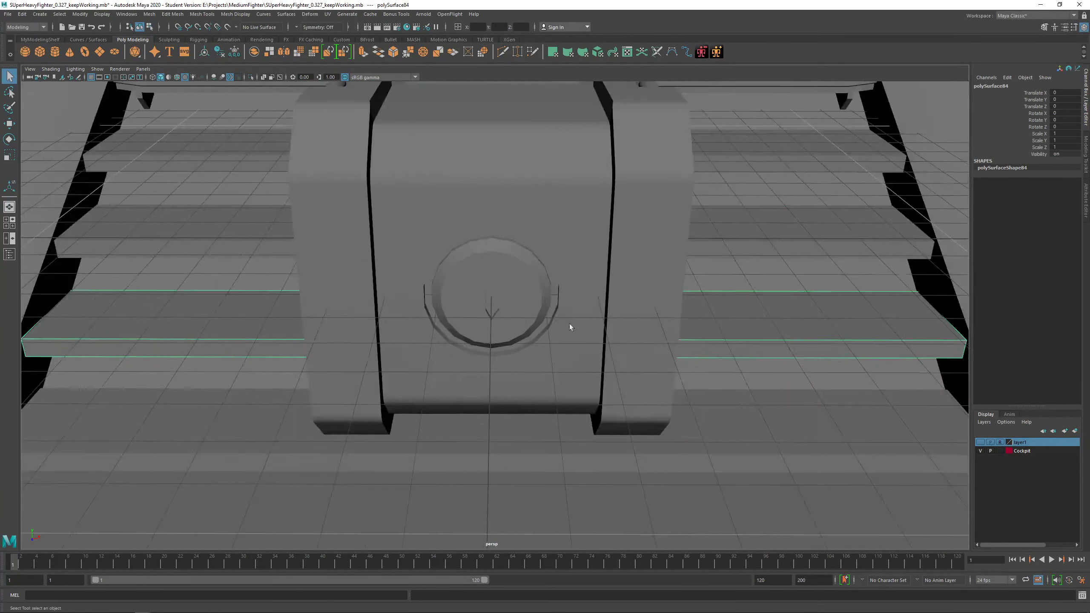
{"action": "mouse_move", "coordinate": [569, 326]}
{"action": "left_mouse_down", "text": "alt"}
{"action": "mouse_move", "coordinate": [525, 309]}
{"action": "mouse_move", "coordinate": [561, 322]}
{"action": "left_mouse_up", "text": "alt"}
{"action": "scroll", "coordinate": [536, 308], "scroll_direction": "up", "scroll_amount": 4}
{"action": "left_click", "coordinate": [536, 308]}
{"action": "scroll", "coordinate": [503, 306], "scroll_direction": "up", "scroll_amount": 3}
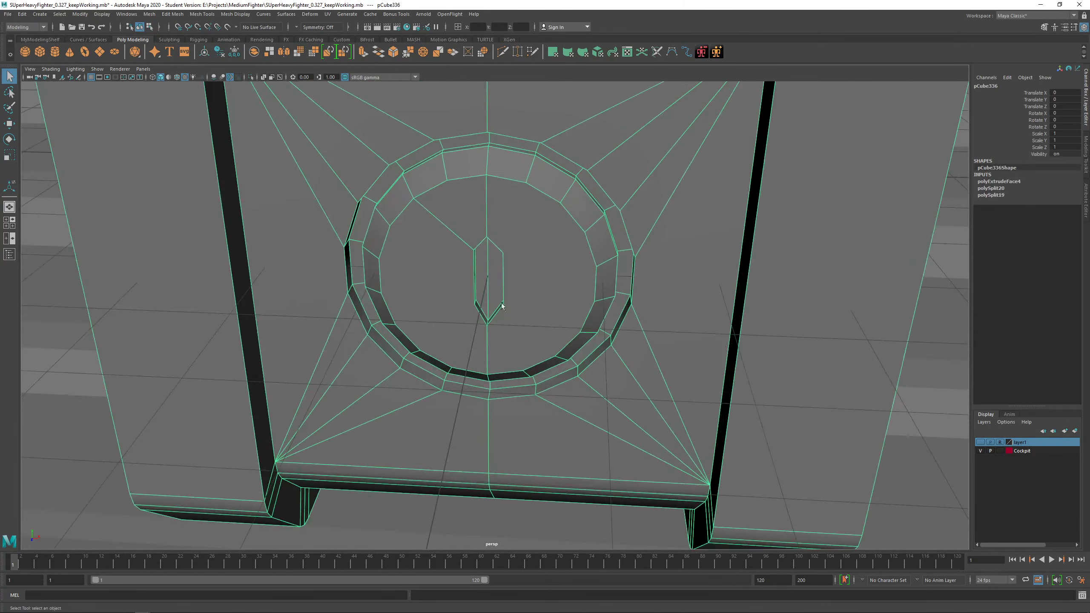
Undo the hexagon extrusion, back to the two selected hexagon faces.
{"action": "key", "text": "ctrl+z"}
{"action": "left_click_drag", "start_coordinate": [503, 306], "coordinate": [457, 269], "text": "alt"}
{"action": "key", "text": "ctrl+z"}
{"action": "key", "text": "ctrl+z"}
{"action": "key", "text": "ctrl+z"}
{"action": "key", "text": "ctrl+z"}
{"action": "key", "text": "ctrl+z"}
{"action": "key", "text": "ctrl+z"}
{"action": "key", "text": "ctrl+z"}
{"action": "scroll", "coordinate": [495, 282], "scroll_direction": "up", "scroll_amount": 1}
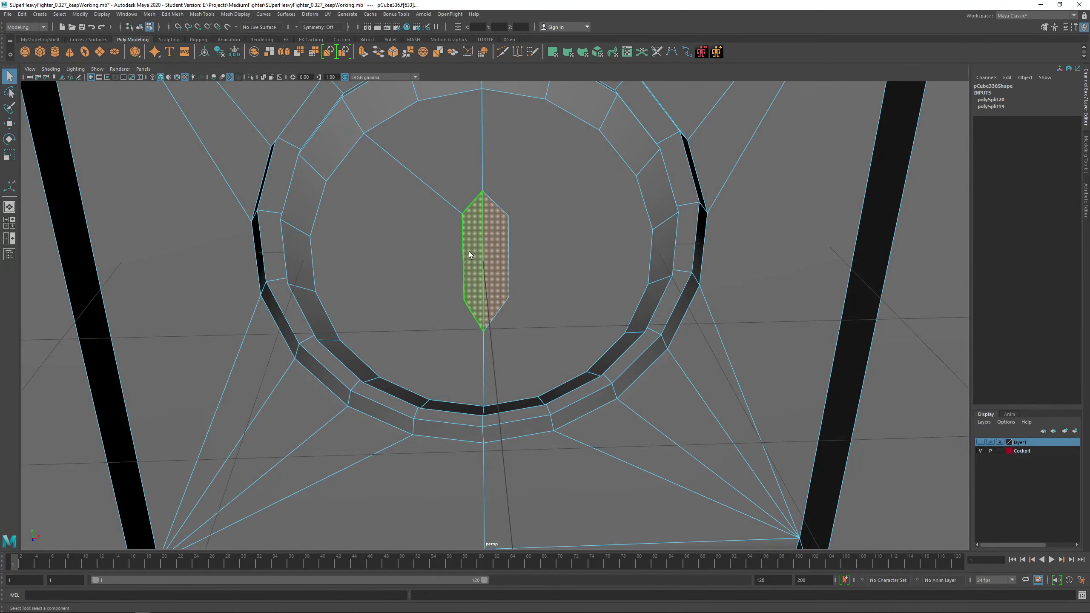
Delete the hexagon's left-half edges together with the edge connecting it to the inner rim.
{"action": "right_click_drag", "start_coordinate": [467, 241], "coordinate": [464, 217]}
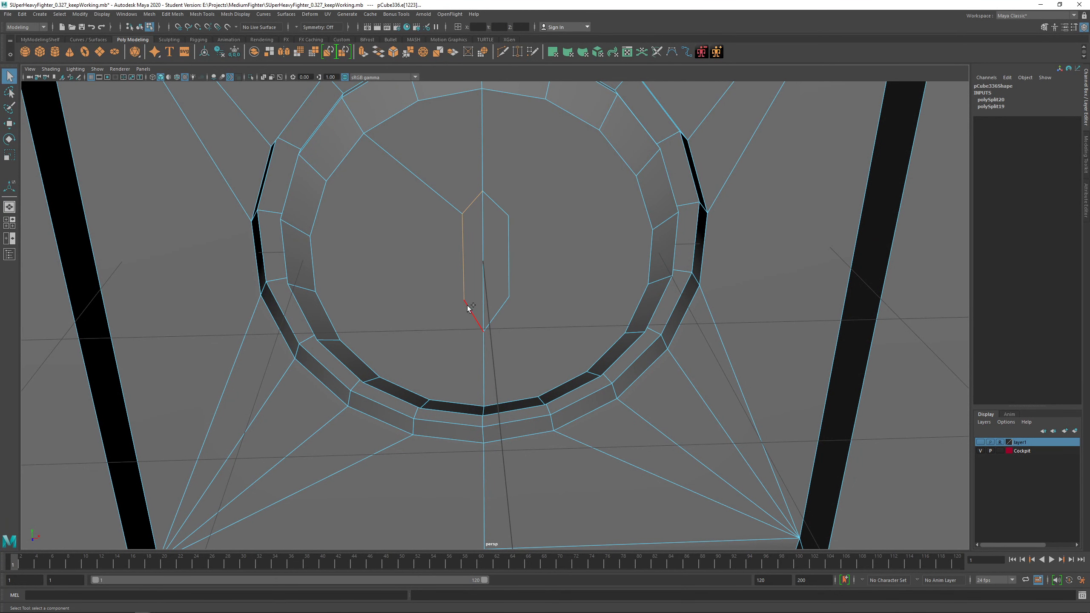
{"action": "key", "text": "Delete"}
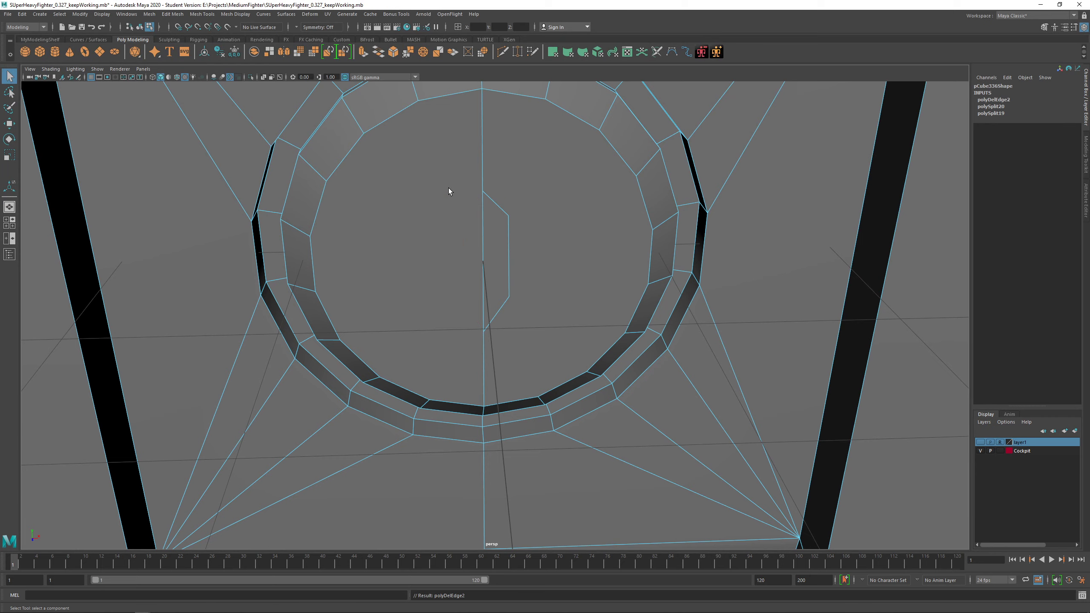
Select the face inside the remaining right half of the hexagon.
{"action": "right_click_drag", "start_coordinate": [496, 241], "coordinate": [497, 266]}
{"action": "left_click", "coordinate": [495, 274]}
{"action": "left_click_drag", "start_coordinate": [495, 274], "coordinate": [432, 343], "text": "alt"}
{"action": "key", "text": "w"}
{"action": "key", "text": "ctrl+z"}
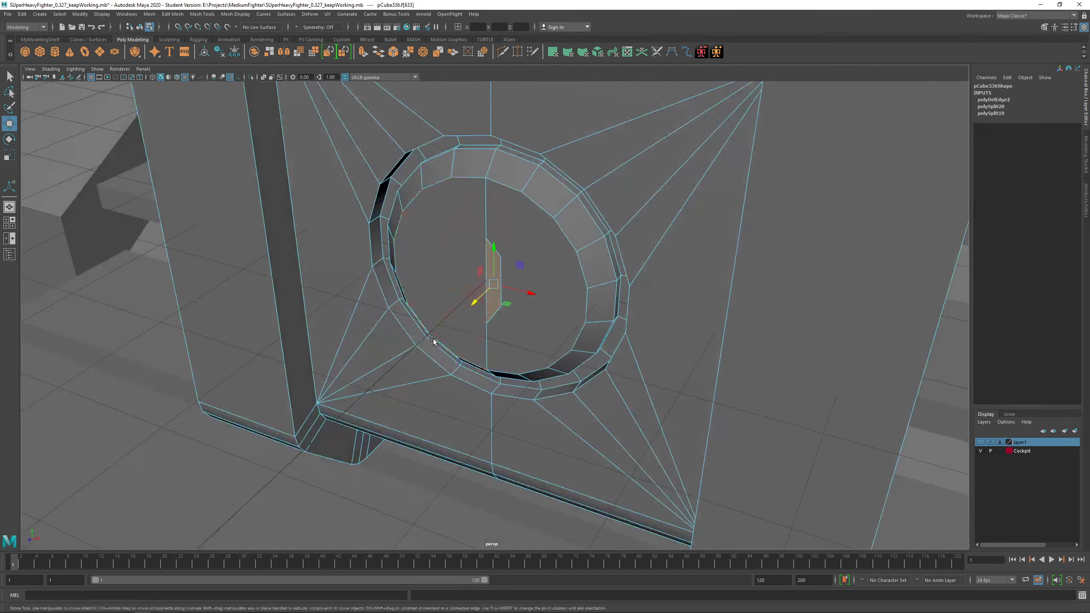
{"action": "left_click", "coordinate": [445, 273]}
{"action": "right_click_drag", "start_coordinate": [445, 274], "coordinate": [470, 275], "text": "alt"}
{"action": "middle_click_drag", "start_coordinate": [470, 274], "coordinate": [478, 331], "text": "alt"}
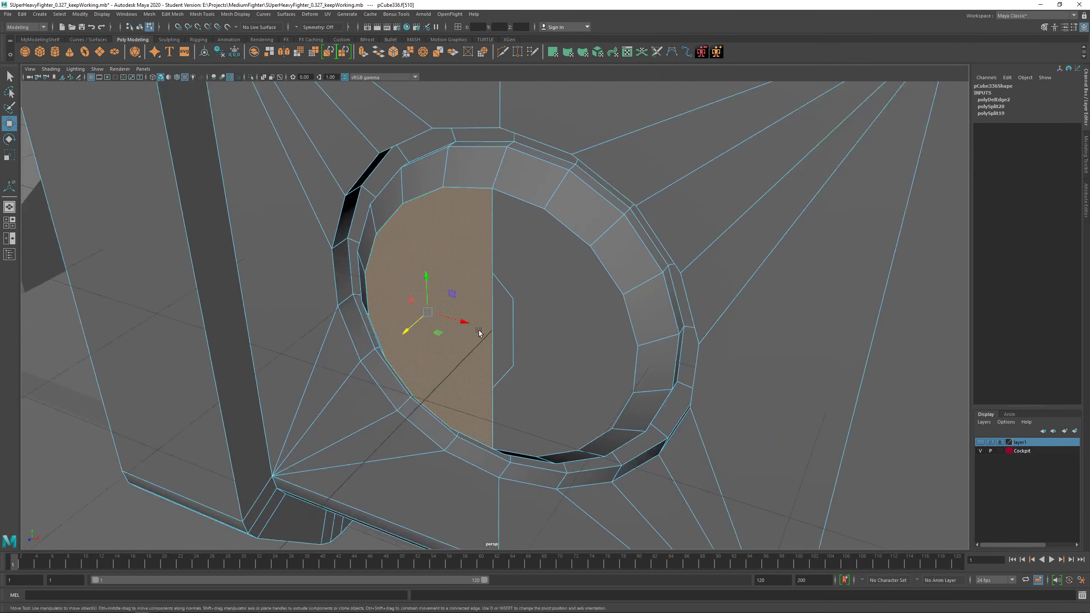
{"action": "key", "text": "q"}
{"action": "left_click", "coordinate": [505, 330]}
{"action": "right_click_drag", "start_coordinate": [452, 300], "coordinate": [488, 331]}
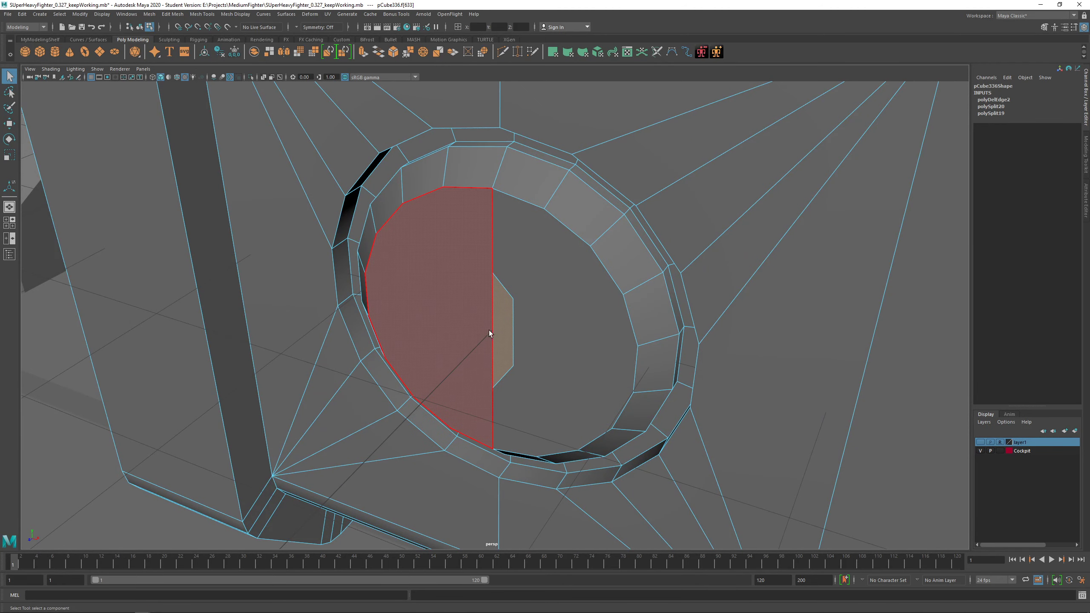
Dismiss the Sticky Keys dialog and extrude the half-hexagon face inward along its depth.
{"action": "left_click_drag", "start_coordinate": [498, 328], "coordinate": [474, 380], "text": "alt"}
{"action": "key", "text": "w"}
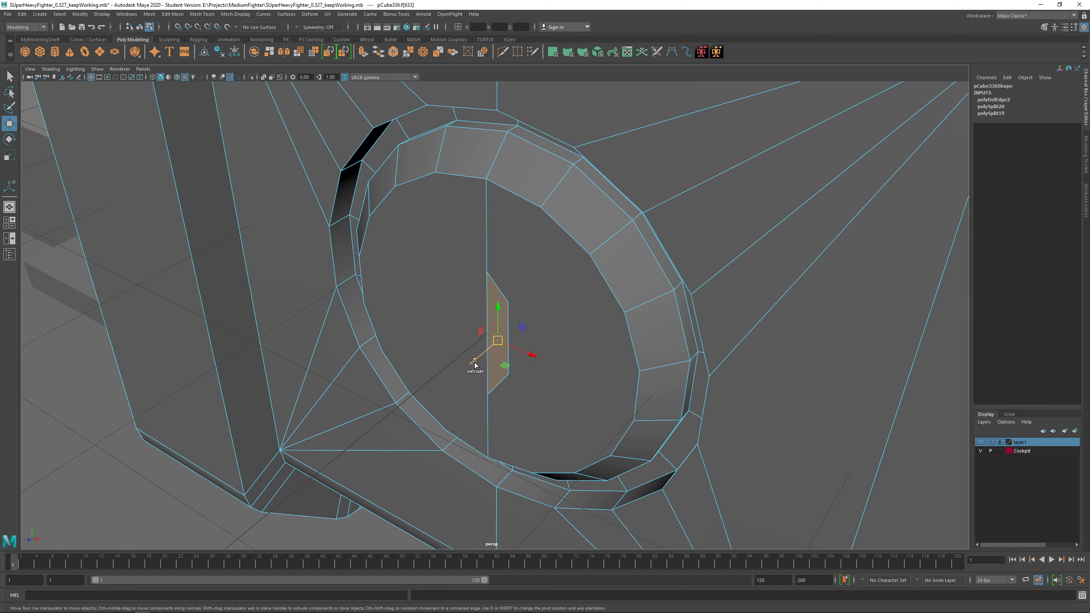
{"action": "key", "text": "shift"}
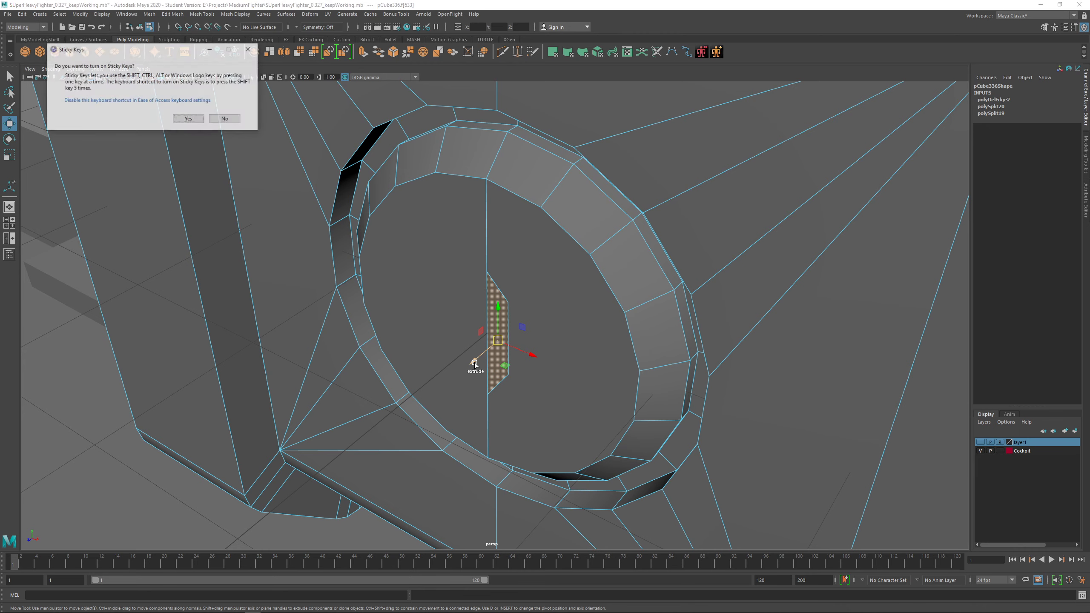
{"action": "left_click", "coordinate": [250, 51]}
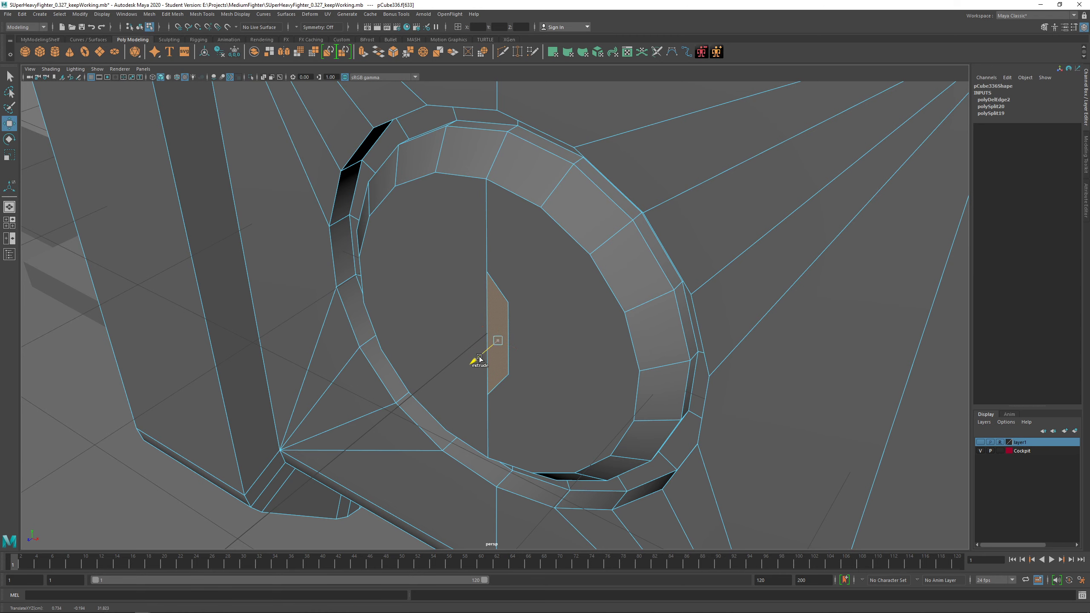
{"action": "left_click_drag", "start_coordinate": [478, 359], "coordinate": [496, 299], "text": "shift"}
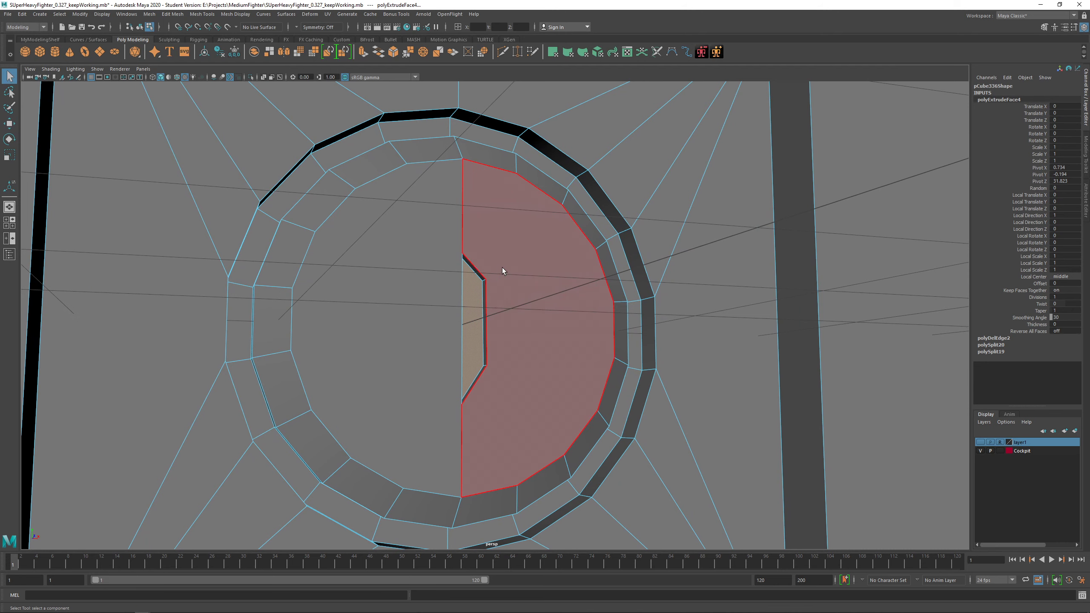
Multi-Cut edges from the half-hexagon's two outer corners to the inner rim vertices, and return to object mode.
{"action": "right_click_drag", "start_coordinate": [503, 267], "coordinate": [445, 271], "text": "shift"}
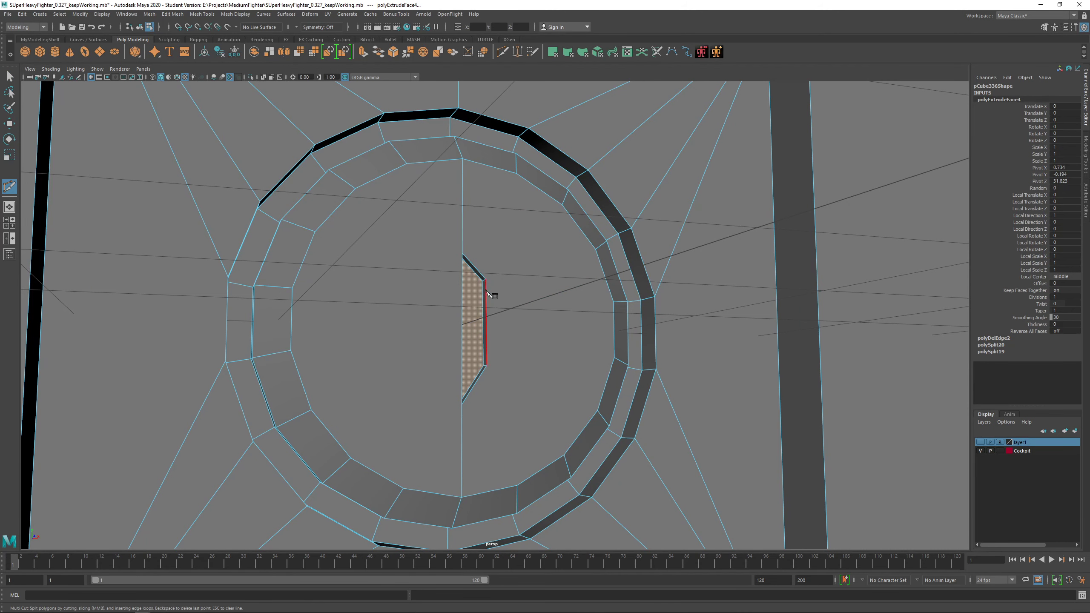
{"action": "left_click", "coordinate": [485, 279]}
{"action": "left_click", "coordinate": [564, 205]}
{"action": "key", "text": "Return"}
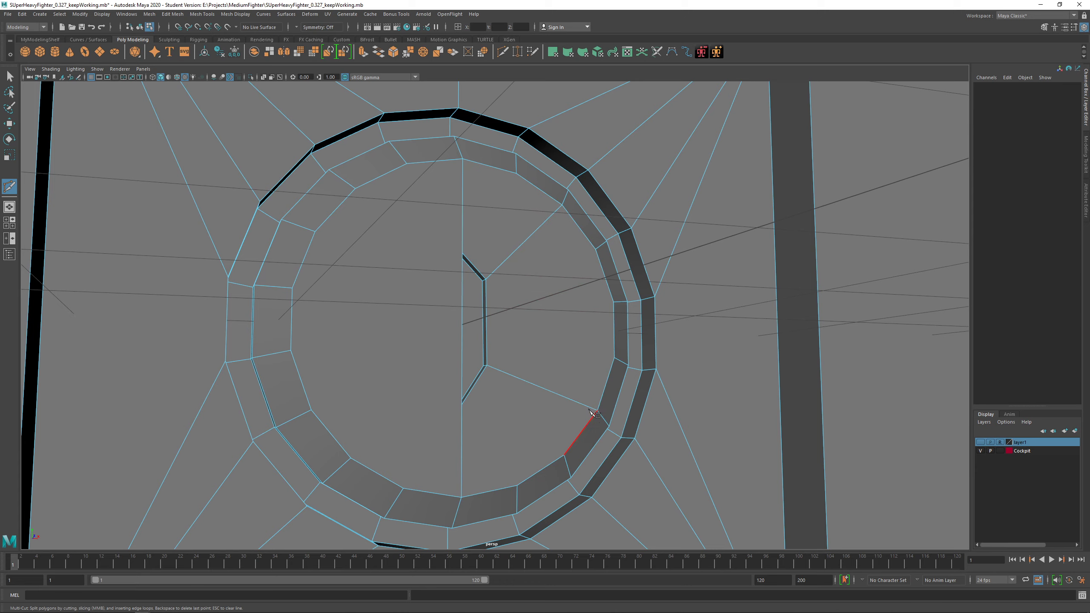
{"action": "left_click_drag", "start_coordinate": [577, 443], "coordinate": [830, 292], "text": "alt"}
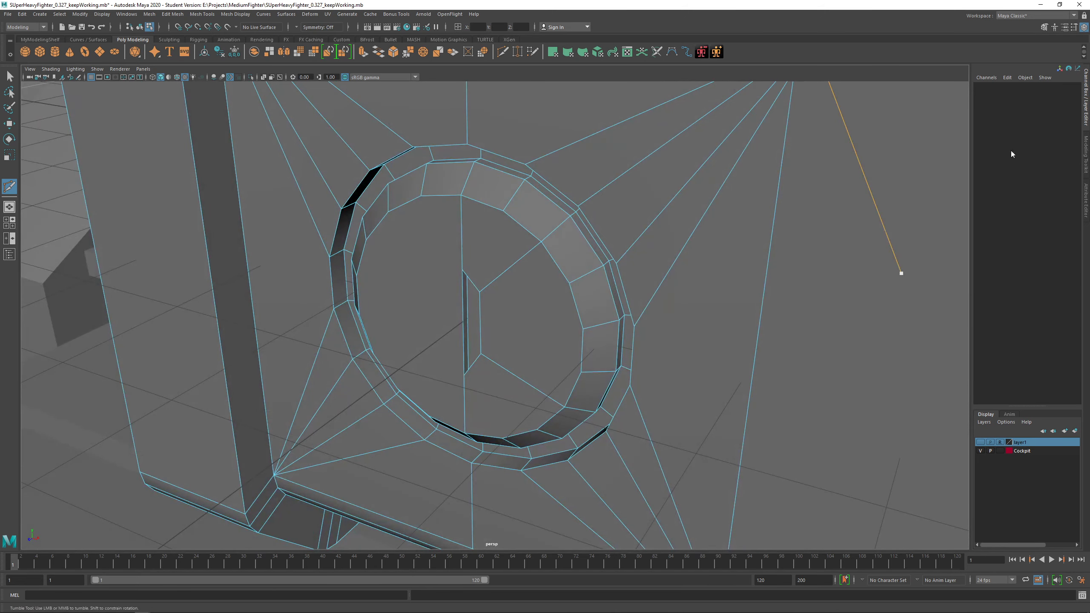
{"action": "key", "text": "q"}
{"action": "key", "text": "F8"}
Check the half-hexagon slot on the body's front and open the Modeling Toolkit.
{"action": "scroll", "coordinate": [525, 196], "scroll_direction": "down", "scroll_amount": 3}
{"action": "scroll", "coordinate": [526, 196], "scroll_direction": "down", "scroll_amount": 3}
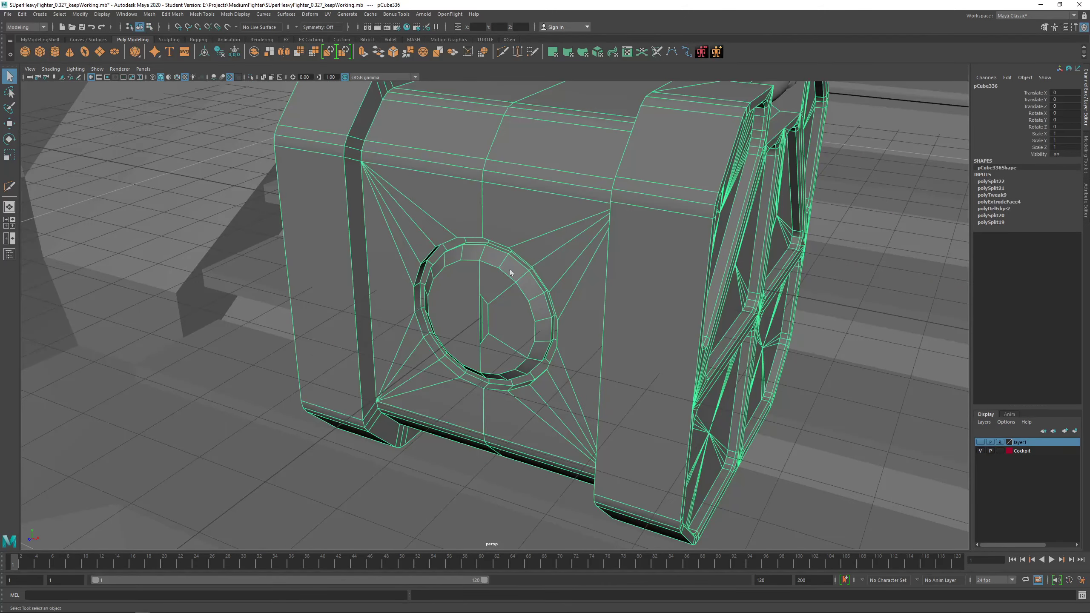
{"action": "left_click_drag", "start_coordinate": [509, 269], "coordinate": [521, 272], "text": "alt"}
{"action": "scroll", "coordinate": [467, 300], "scroll_direction": "up", "scroll_amount": 3}
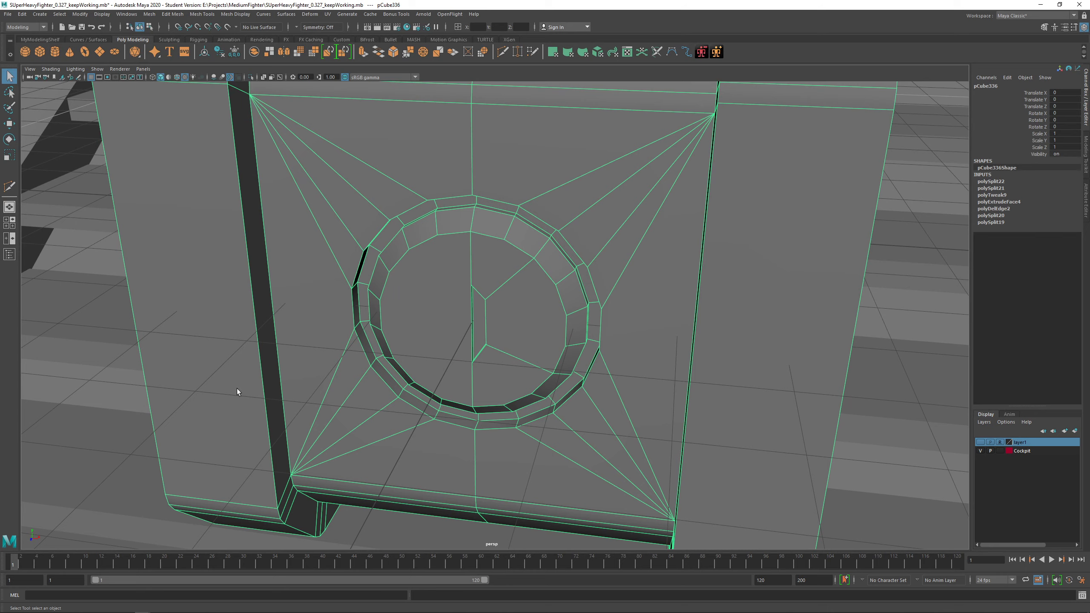
{"action": "left_click_drag", "start_coordinate": [237, 388], "coordinate": [258, 393], "text": "alt"}
{"action": "left_click", "coordinate": [1085, 154]}
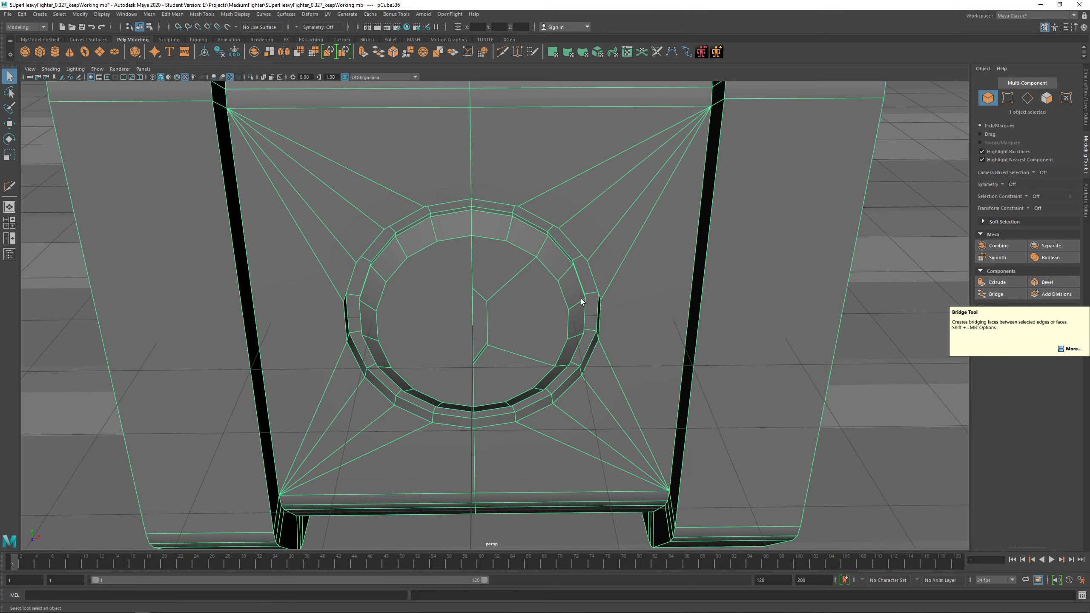
Add the cylindrical handles to the body selection and isolate both objects.
{"action": "scroll", "coordinate": [580, 298], "scroll_direction": "down", "scroll_amount": 2}
{"action": "left_click_drag", "start_coordinate": [660, 260], "coordinate": [493, 335], "text": "alt"}
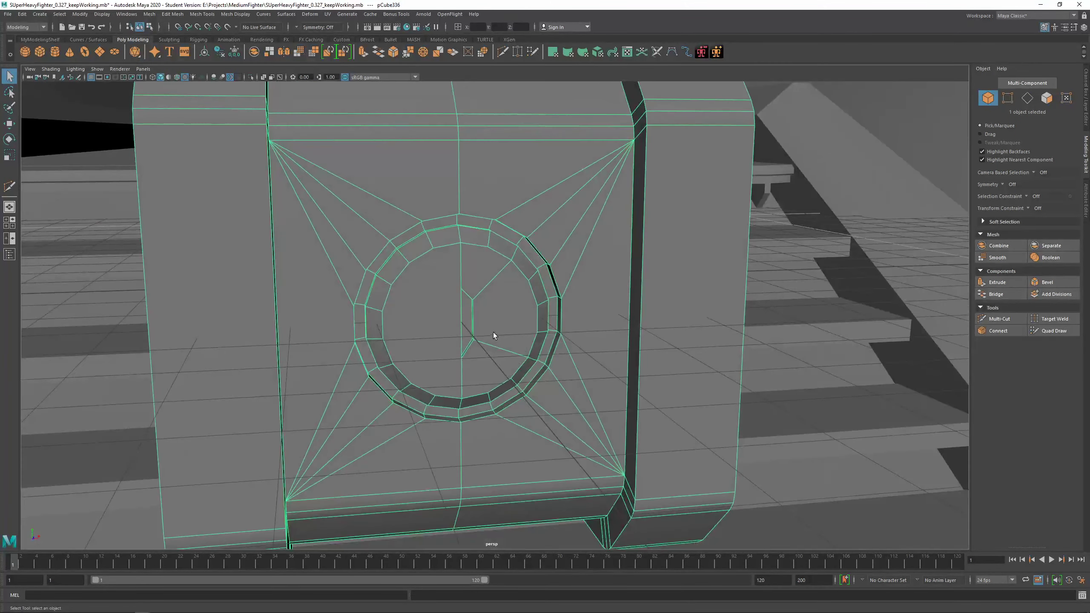
{"action": "left_click_drag", "start_coordinate": [663, 341], "coordinate": [713, 341], "text": "alt"}
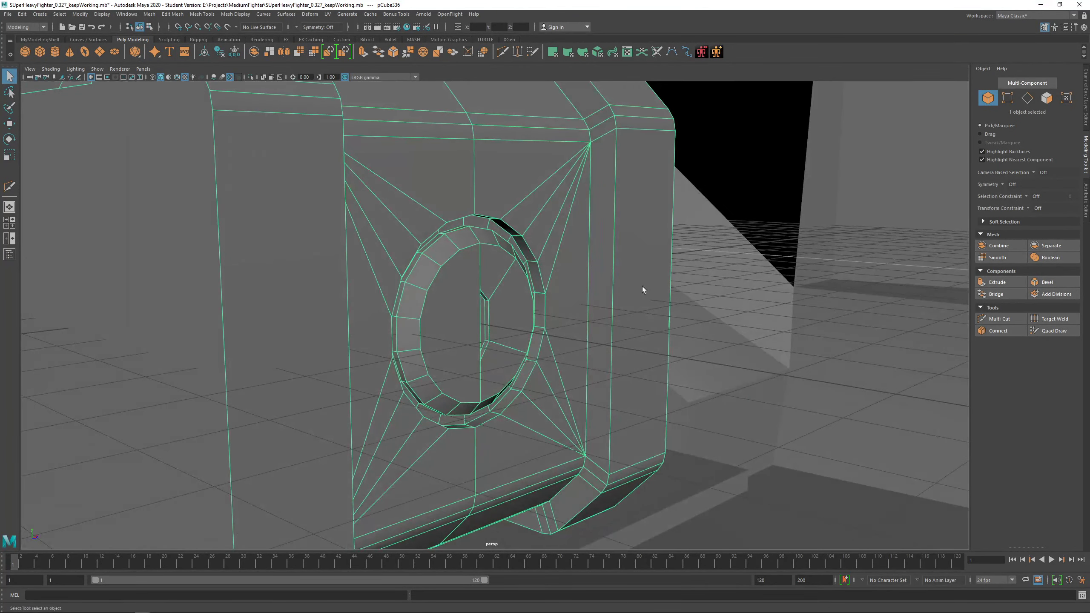
{"action": "left_click_drag", "start_coordinate": [642, 286], "coordinate": [330, 266], "text": "alt"}
{"action": "left_click", "coordinate": [298, 246]}
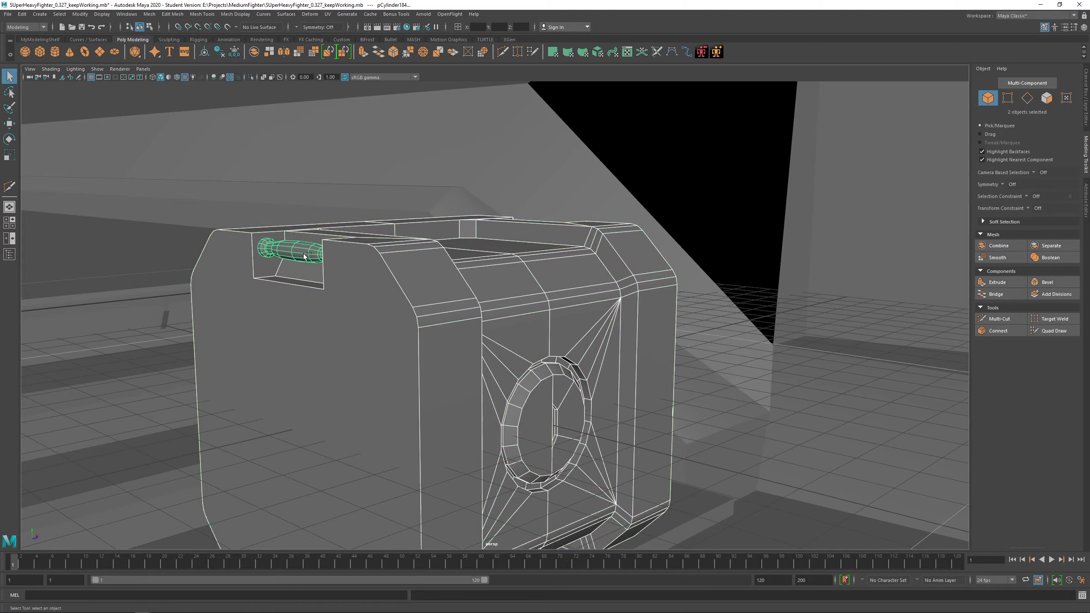
{"action": "key", "text": "ctrl+1"}
Select only the box body with the Move tool and examine it from several sides.
{"action": "left_click_drag", "start_coordinate": [503, 340], "coordinate": [397, 349], "text": "alt"}
{"action": "right_click_drag", "start_coordinate": [397, 349], "coordinate": [378, 344], "text": "alt"}
{"action": "left_click_drag", "start_coordinate": [378, 343], "coordinate": [431, 301], "text": "alt"}
{"action": "left_click", "coordinate": [475, 303]}
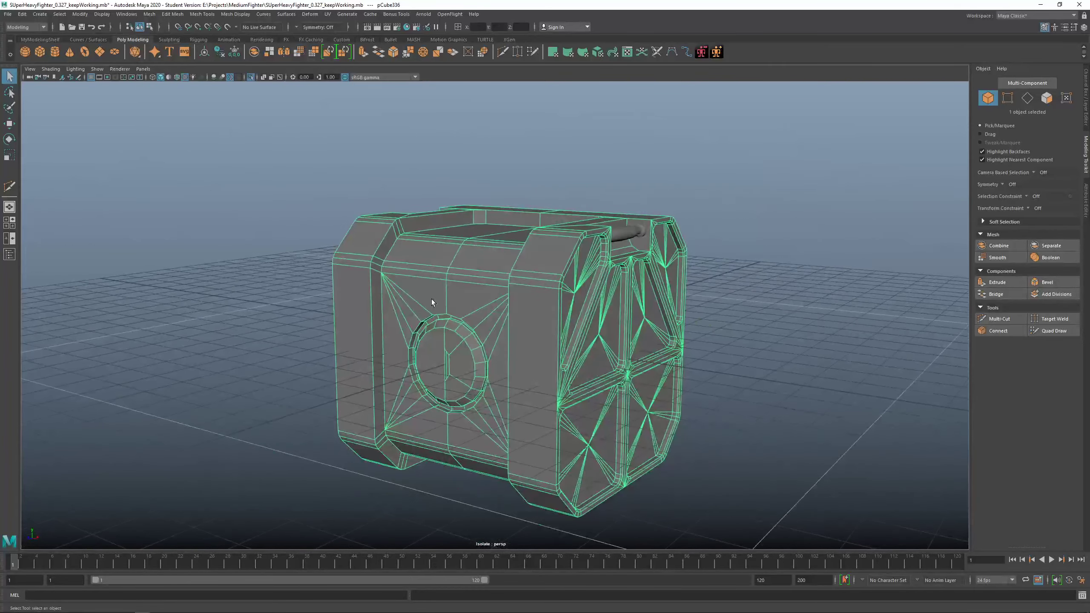
{"action": "left_click_drag", "start_coordinate": [495, 330], "coordinate": [646, 298], "text": "alt"}
{"action": "left_click_drag", "start_coordinate": [543, 333], "coordinate": [635, 333], "text": "alt"}
{"action": "middle_click_drag", "start_coordinate": [493, 369], "coordinate": [501, 311], "text": "alt"}
{"action": "scroll", "coordinate": [501, 312], "scroll_direction": "up", "scroll_amount": 3}
{"action": "left_click_drag", "start_coordinate": [476, 314], "coordinate": [547, 293], "text": "alt"}
{"action": "scroll", "coordinate": [535, 295], "scroll_direction": "down", "scroll_amount": 3}
{"action": "key", "text": "w"}
{"action": "middle_click_drag", "start_coordinate": [546, 294], "coordinate": [532, 321], "text": "alt"}
{"action": "left_click_drag", "start_coordinate": [532, 322], "coordinate": [543, 319], "text": "alt"}
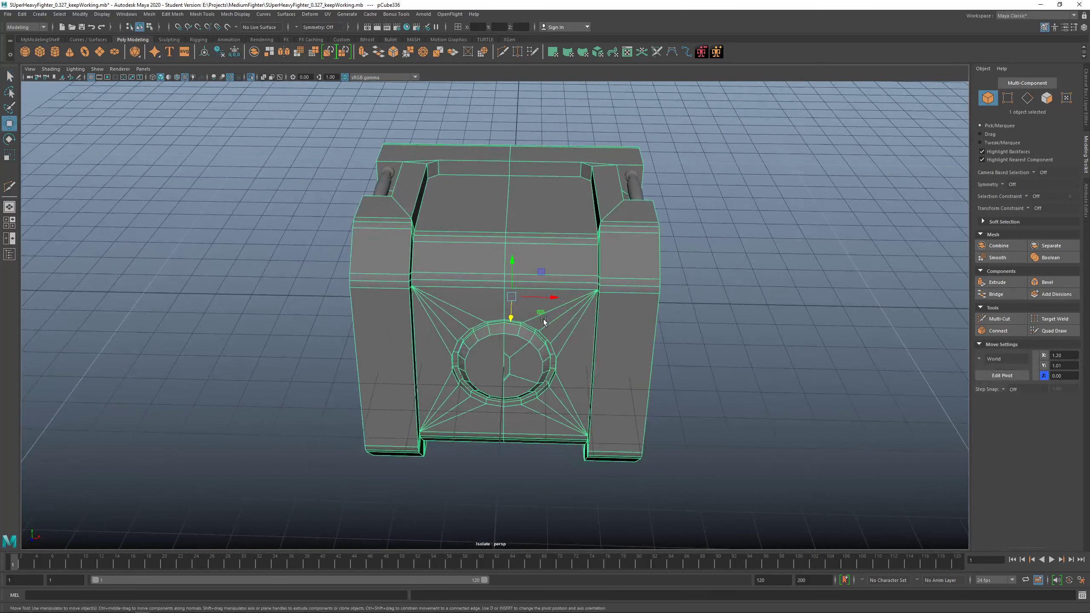
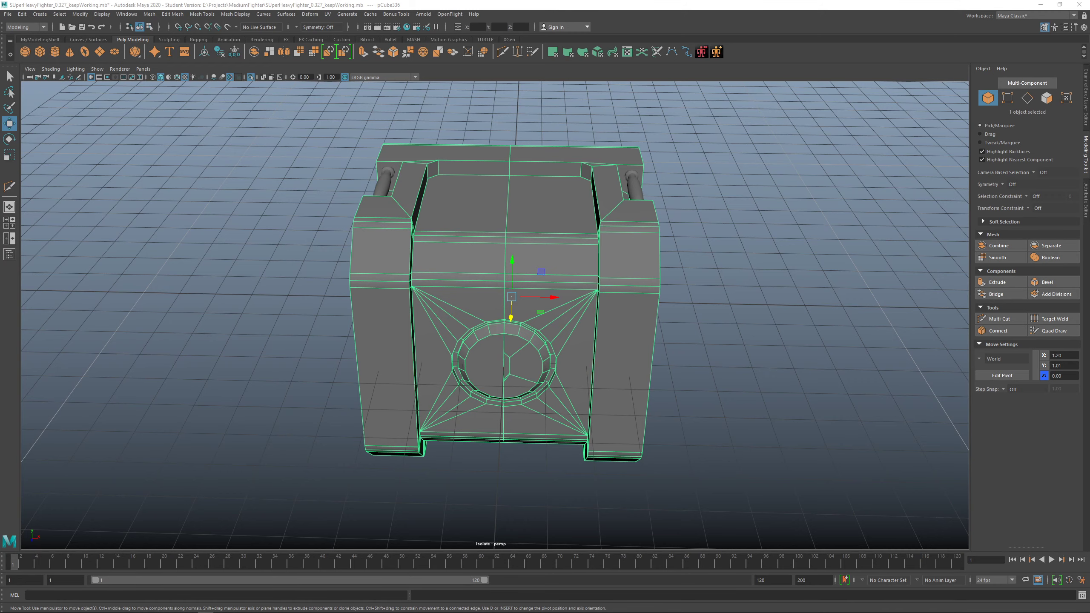
Frame the body and examine its circular front detail and panelled side up close.
{"action": "left_click_drag", "start_coordinate": [596, 371], "coordinate": [529, 345], "text": "alt"}
{"action": "key", "text": "f"}
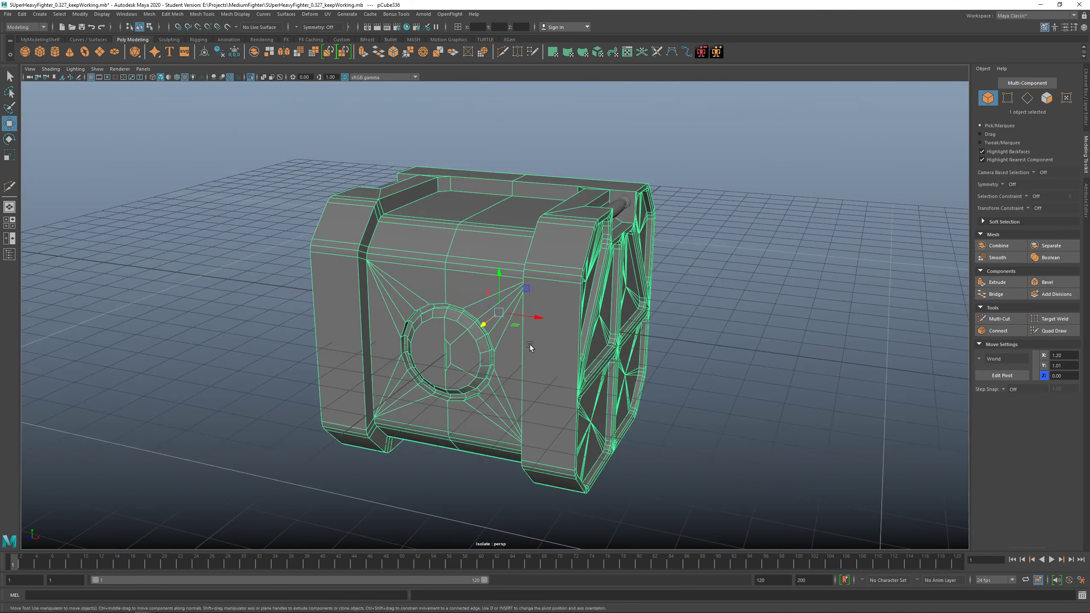
{"action": "right_click_drag", "start_coordinate": [529, 344], "coordinate": [532, 373], "text": "alt"}
{"action": "scroll", "coordinate": [535, 395], "scroll_direction": "up", "scroll_amount": 3}
{"action": "scroll", "coordinate": [535, 394], "scroll_direction": "down", "scroll_amount": 3}
{"action": "scroll", "coordinate": [526, 404], "scroll_direction": "up", "scroll_amount": 3}
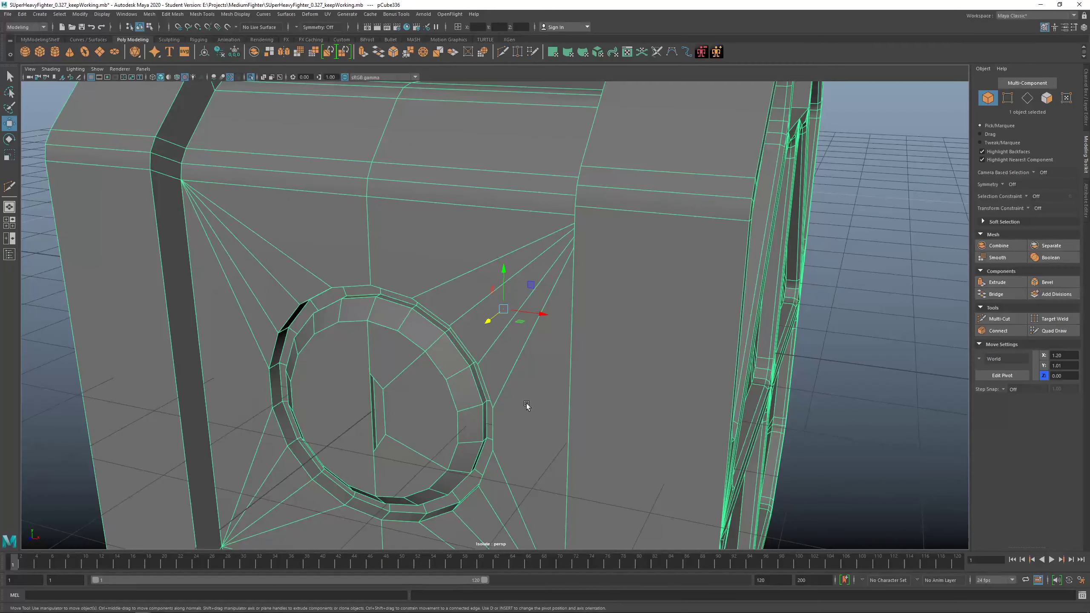
{"action": "scroll", "coordinate": [526, 404], "scroll_direction": "down", "scroll_amount": 6}
{"action": "scroll", "coordinate": [526, 404], "scroll_direction": "up", "scroll_amount": 2}
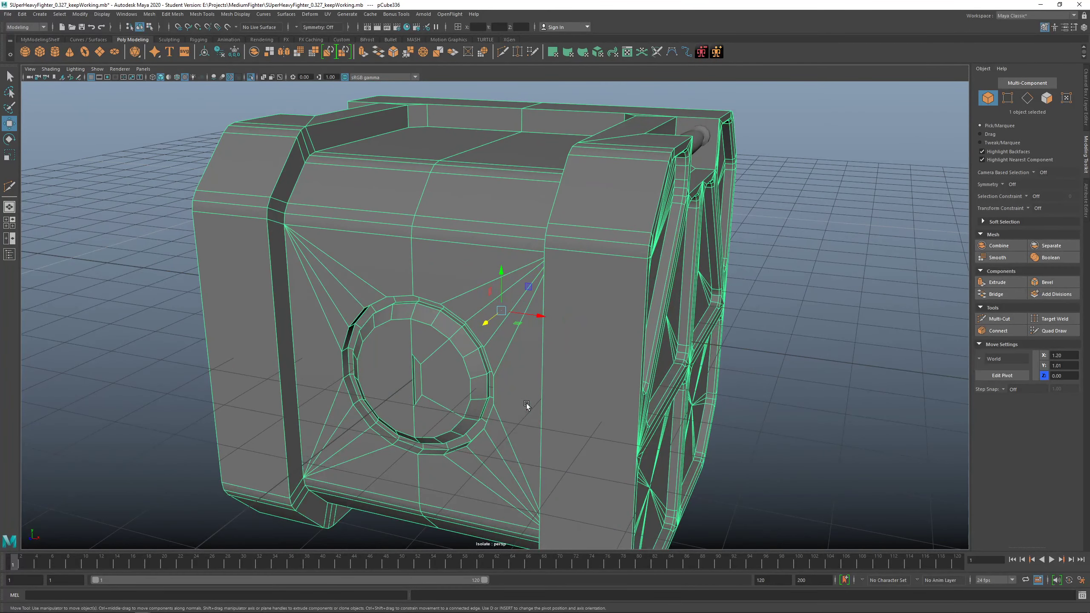
{"action": "scroll", "coordinate": [526, 404], "scroll_direction": "down", "scroll_amount": 3}
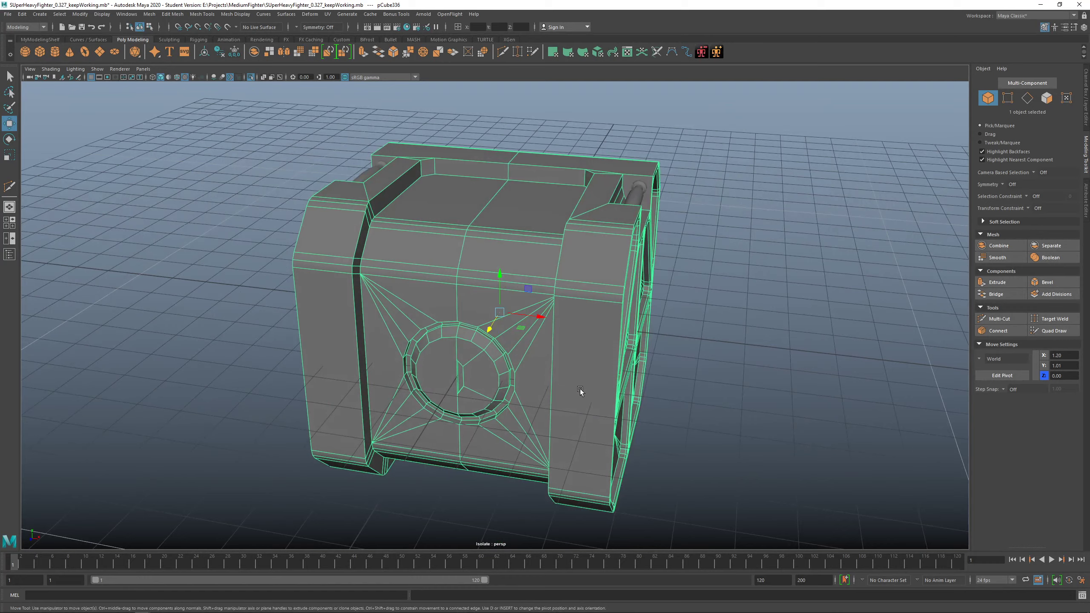
{"action": "middle_click_drag", "start_coordinate": [580, 389], "coordinate": [536, 349], "text": "alt"}
{"action": "left_click_drag", "start_coordinate": [502, 344], "coordinate": [547, 355], "text": "alt"}
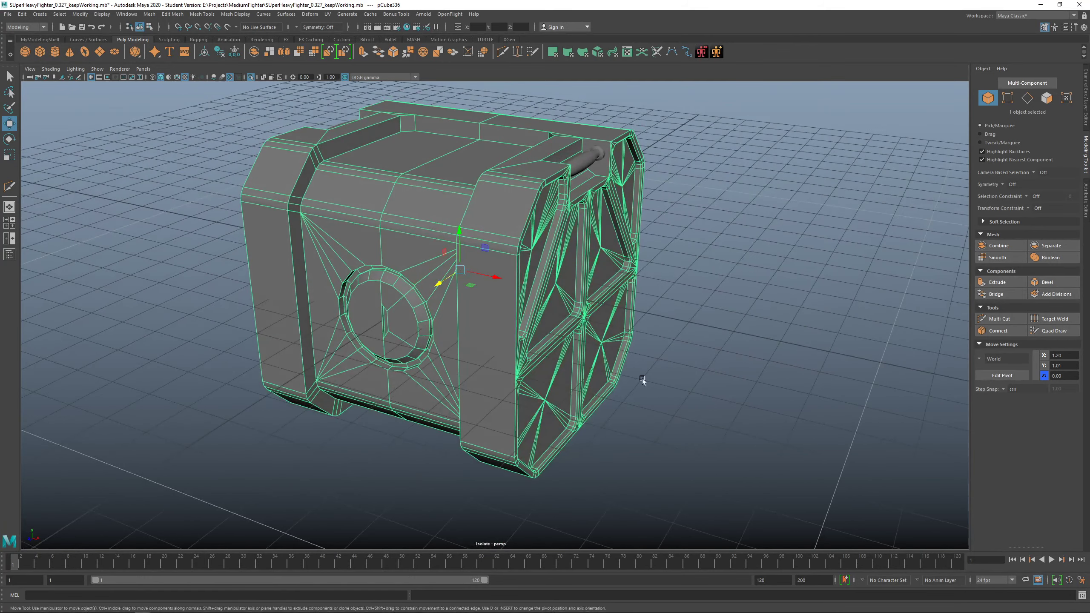
Extrude the tall front face of the end frame left of the circular recess with an offset of 2.4.
{"action": "middle_click_drag", "start_coordinate": [442, 359], "coordinate": [453, 352], "text": "alt"}
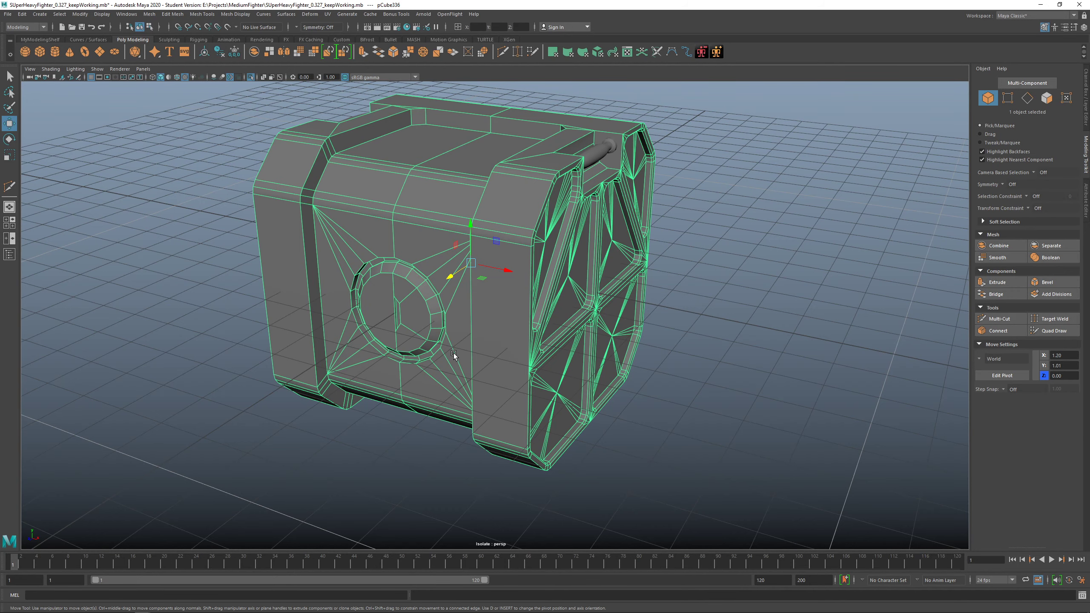
{"action": "middle_click_drag", "start_coordinate": [416, 195], "coordinate": [432, 224], "text": "alt"}
{"action": "key", "text": "q"}
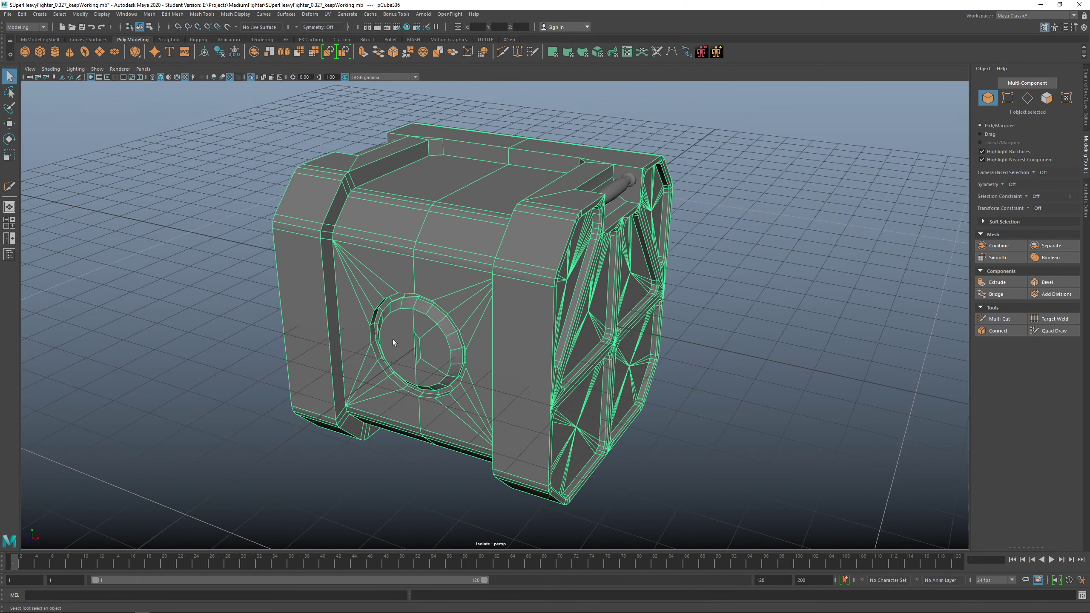
{"action": "middle_click_drag", "start_coordinate": [392, 339], "coordinate": [410, 305], "text": "alt"}
{"action": "right_click_drag", "start_coordinate": [306, 258], "coordinate": [311, 288]}
{"action": "left_click", "coordinate": [311, 289]}
{"action": "left_click_drag", "start_coordinate": [312, 289], "coordinate": [474, 243], "text": "alt"}
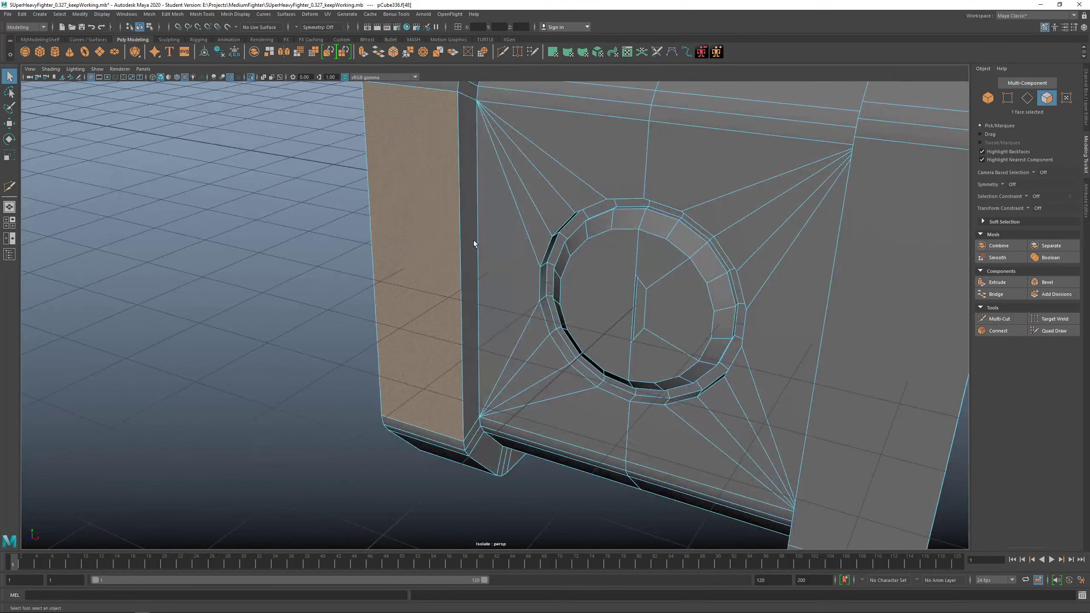
{"action": "right_click_drag", "start_coordinate": [424, 239], "coordinate": [414, 267], "text": "shift"}
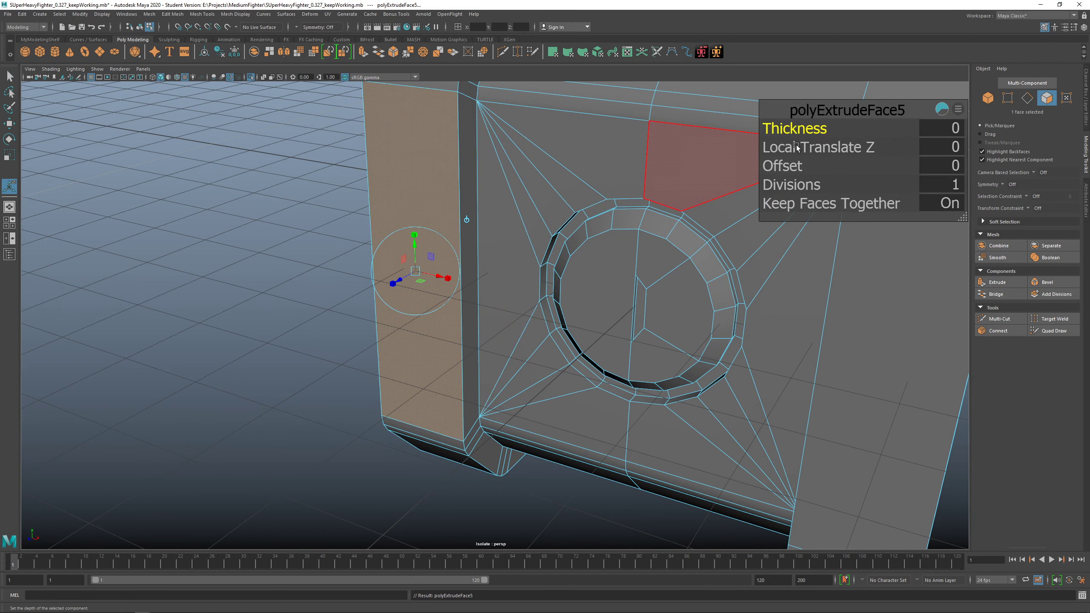
{"action": "left_click_drag", "start_coordinate": [783, 167], "coordinate": [792, 193]}
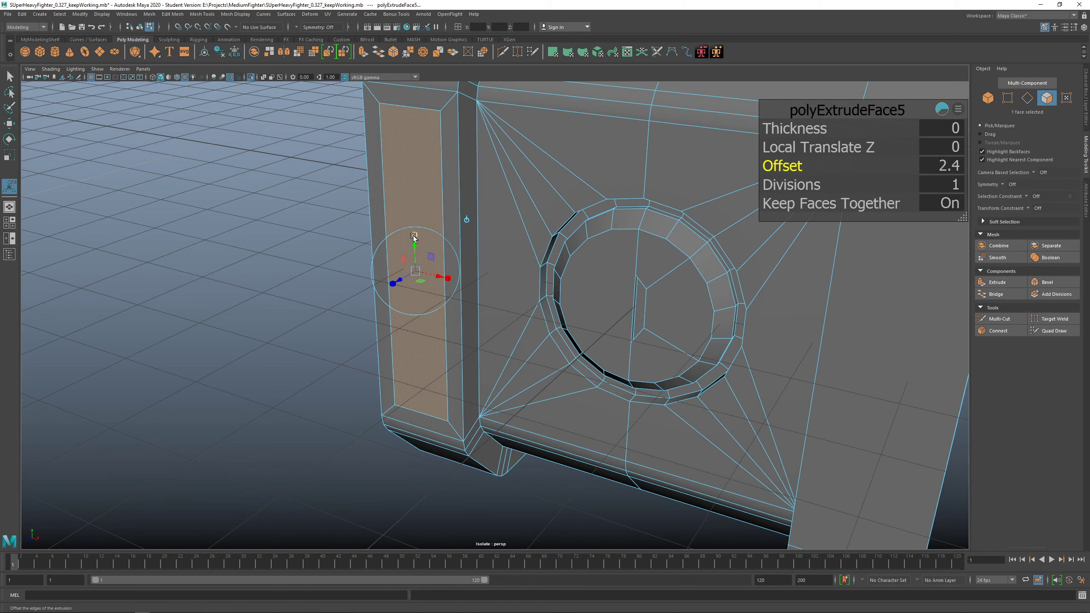
Scale the inset frame face slightly shorter in height and return to object mode.
{"action": "left_click_drag", "start_coordinate": [413, 236], "coordinate": [448, 279]}
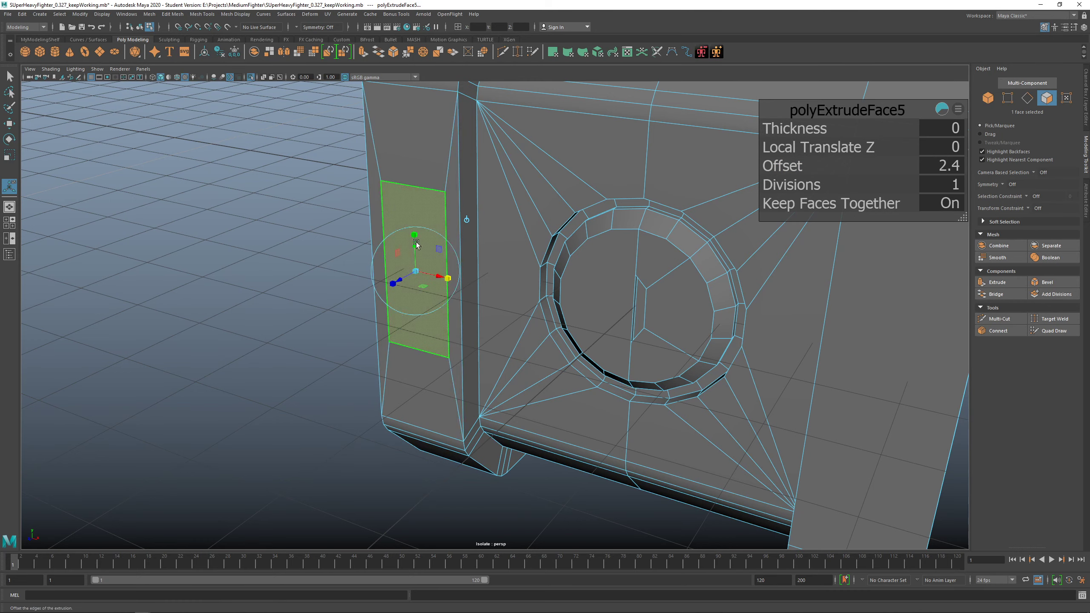
{"action": "scroll", "coordinate": [414, 228], "scroll_direction": "down", "scroll_amount": 3}
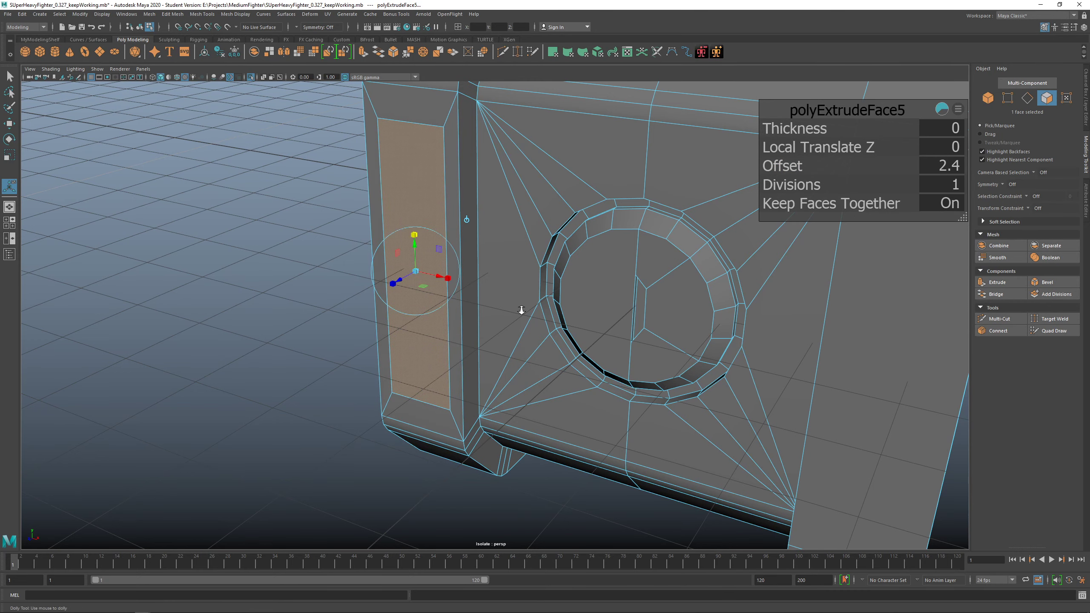
{"action": "left_click_drag", "start_coordinate": [520, 309], "coordinate": [575, 313], "text": "alt"}
{"action": "right_click_drag", "start_coordinate": [450, 232], "coordinate": [506, 213]}
{"action": "left_click_drag", "start_coordinate": [506, 212], "coordinate": [279, 253], "text": "alt"}
{"action": "left_click", "coordinate": [279, 252]}
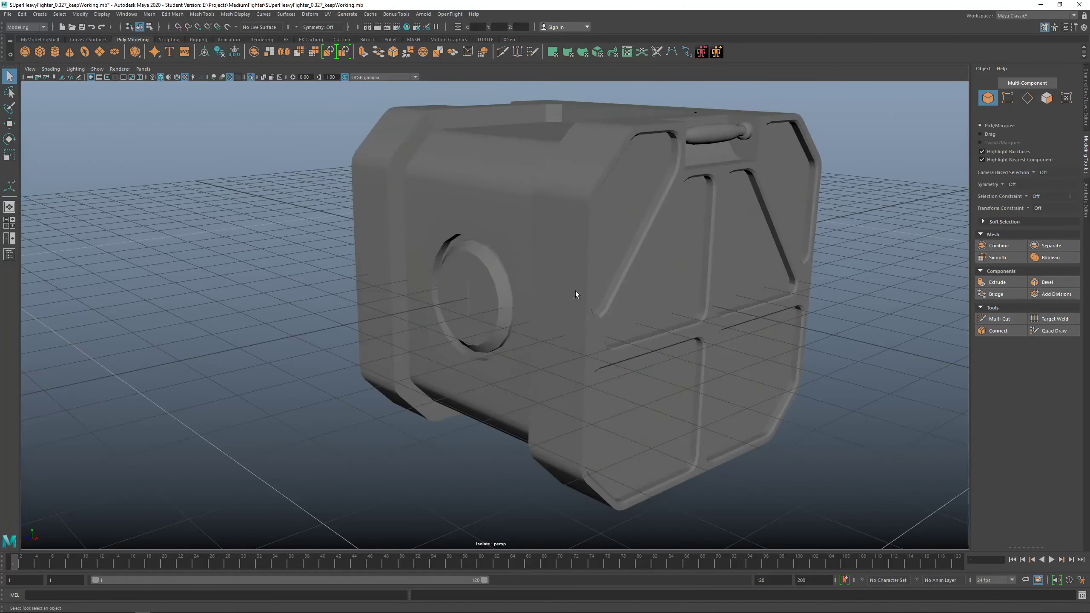
Select the box body with the Move tool and cancel the student-version auto-save.
{"action": "left_click", "coordinate": [575, 292]}
{"action": "left_click_drag", "start_coordinate": [621, 305], "coordinate": [445, 333], "text": "alt"}
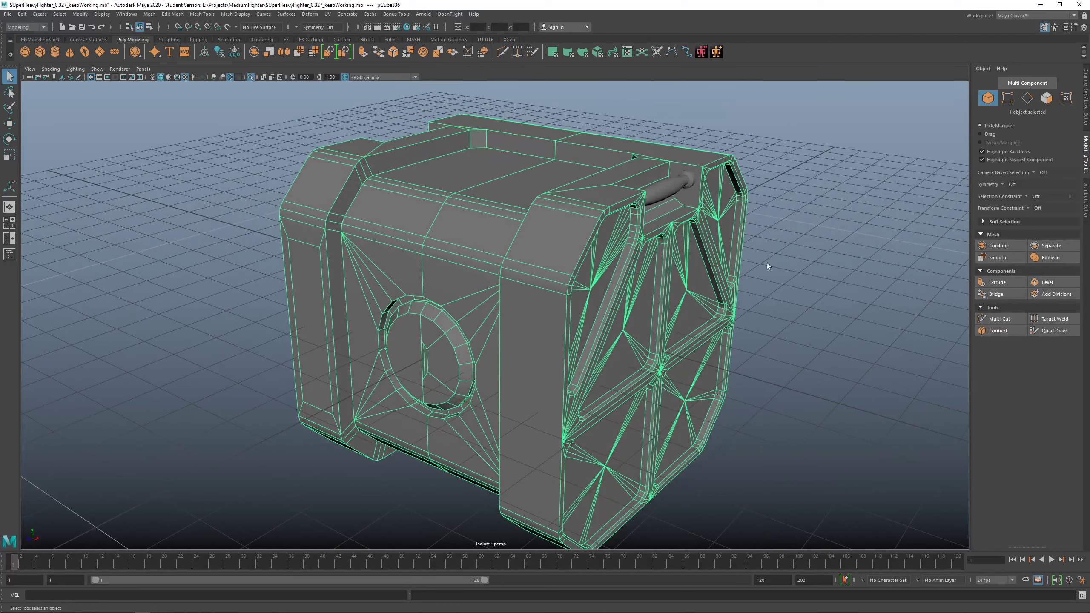
{"action": "left_click_drag", "start_coordinate": [638, 234], "coordinate": [543, 339], "text": "alt"}
{"action": "key", "text": "w"}
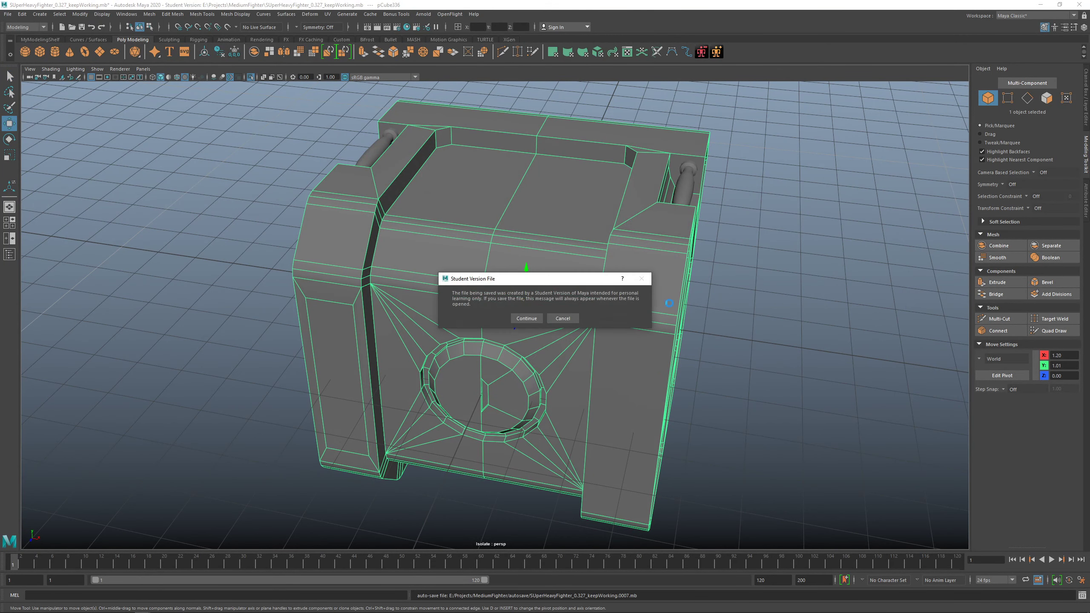
{"action": "left_click", "coordinate": [565, 319]}
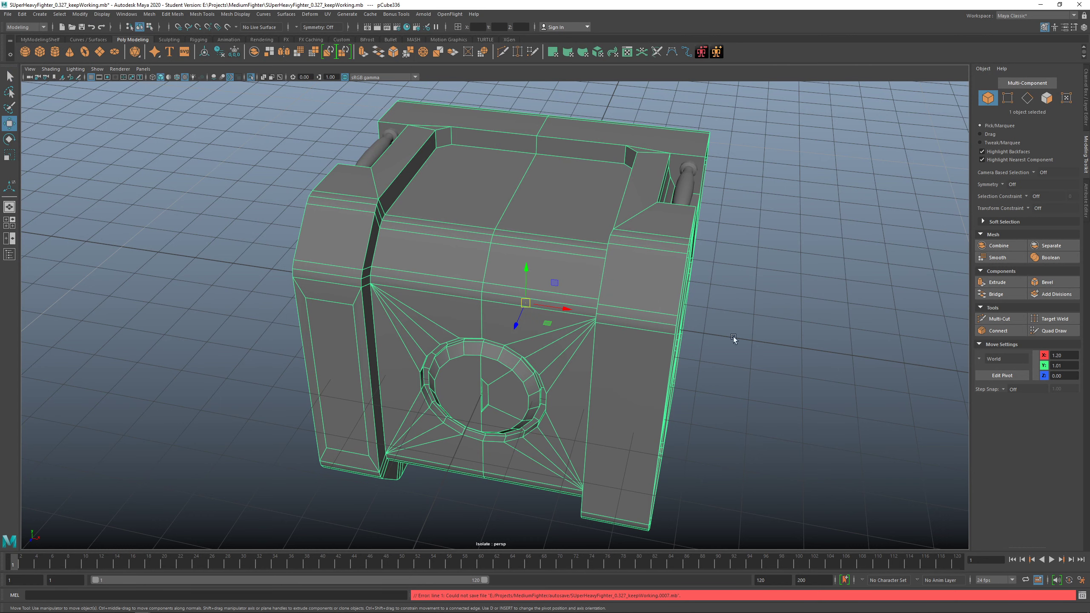
{"action": "left_click_drag", "start_coordinate": [530, 363], "coordinate": [687, 317], "text": "alt"}
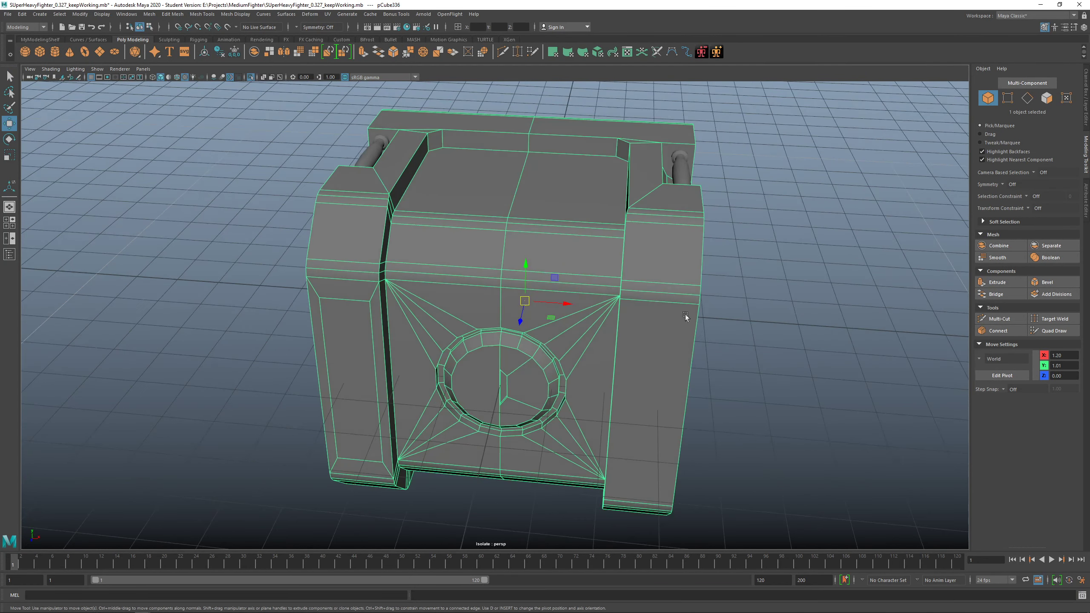
Mirror the body across the world X axis in the negative direction with a merge threshold of 1.
{"action": "right_click_drag", "start_coordinate": [827, 249], "coordinate": [805, 345], "text": "shift"}
{"action": "left_click", "coordinate": [960, 185]}
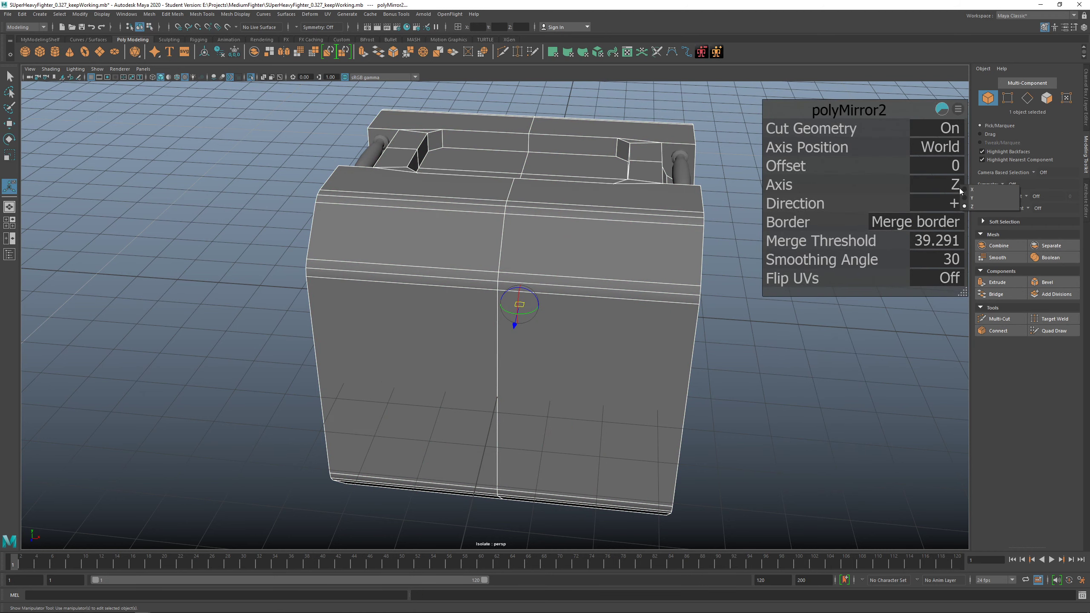
{"action": "left_click", "coordinate": [961, 189]}
{"action": "left_click", "coordinate": [952, 202]}
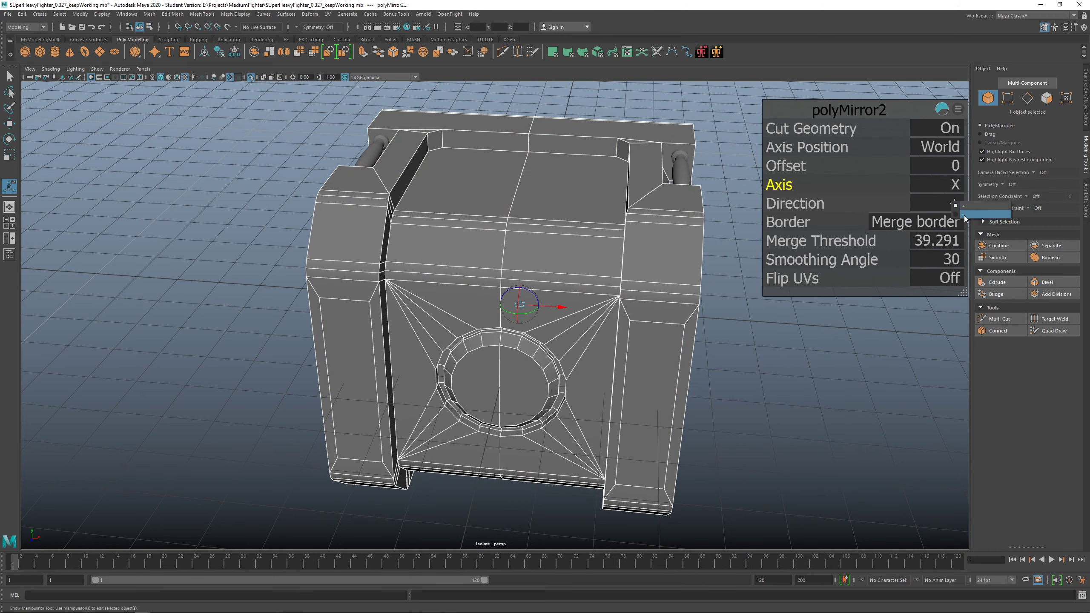
{"action": "left_click", "coordinate": [963, 214]}
{"action": "left_click_drag", "start_coordinate": [560, 430], "coordinate": [516, 413], "text": "alt"}
{"action": "left_click_drag", "start_coordinate": [854, 241], "coordinate": [835, 241]}
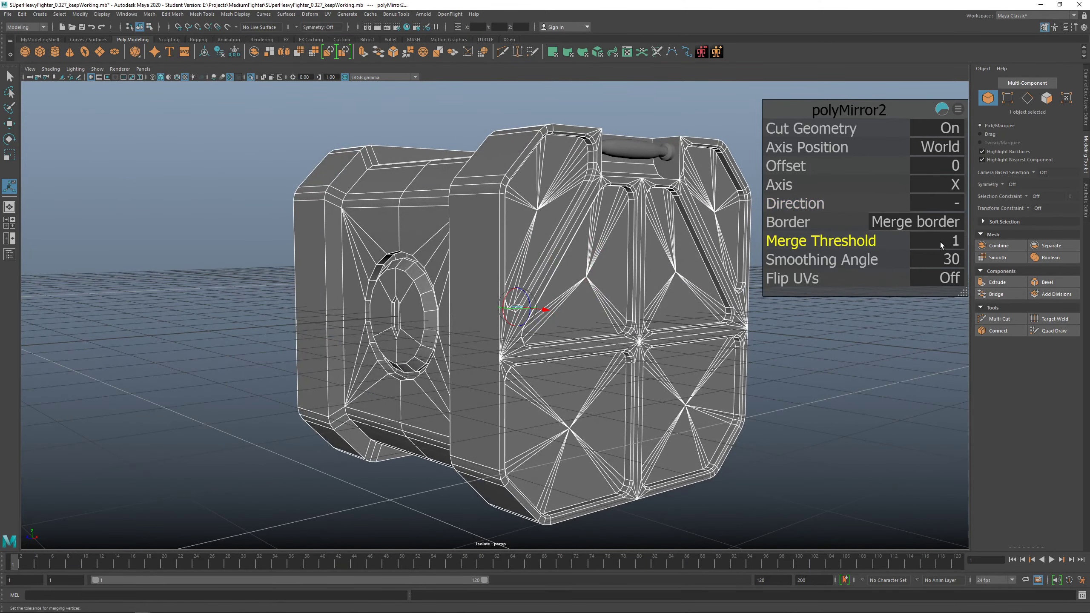
Test the mirror seam by moving a centre vertex above the circular recess along X, and undo the move.
{"action": "left_click_drag", "start_coordinate": [582, 275], "coordinate": [657, 281], "text": "alt"}
{"action": "right_click_drag", "start_coordinate": [403, 297], "coordinate": [452, 297], "text": "alt"}
{"action": "left_click_drag", "start_coordinate": [485, 288], "coordinate": [500, 315], "text": "alt"}
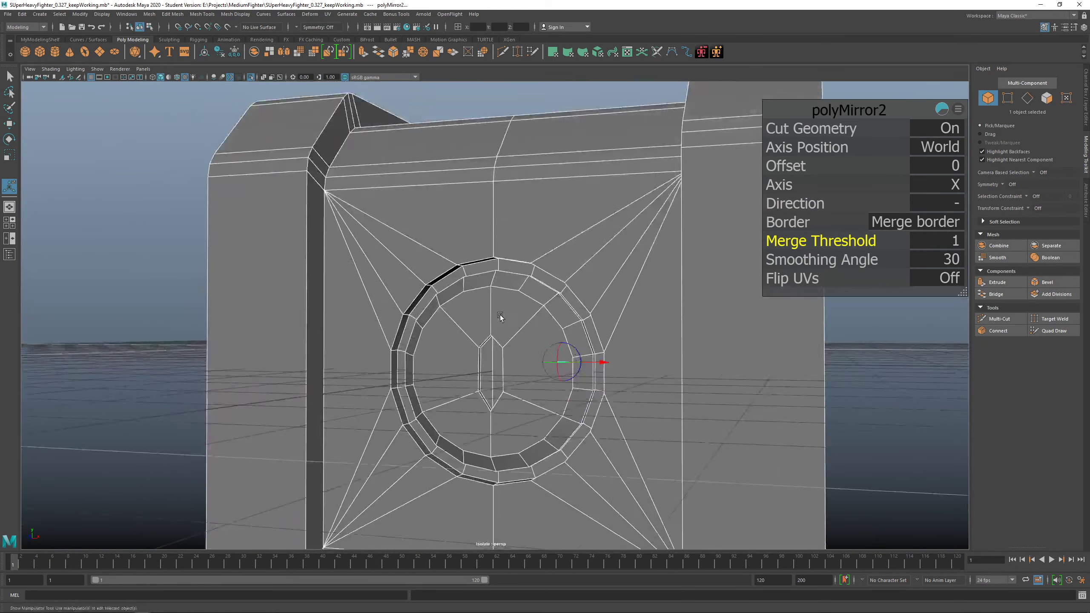
{"action": "right_click_drag", "start_coordinate": [500, 315], "coordinate": [525, 300], "text": "alt"}
{"action": "left_click_drag", "start_coordinate": [521, 231], "coordinate": [570, 239], "text": "alt"}
{"action": "right_click_drag", "start_coordinate": [579, 232], "coordinate": [536, 231]}
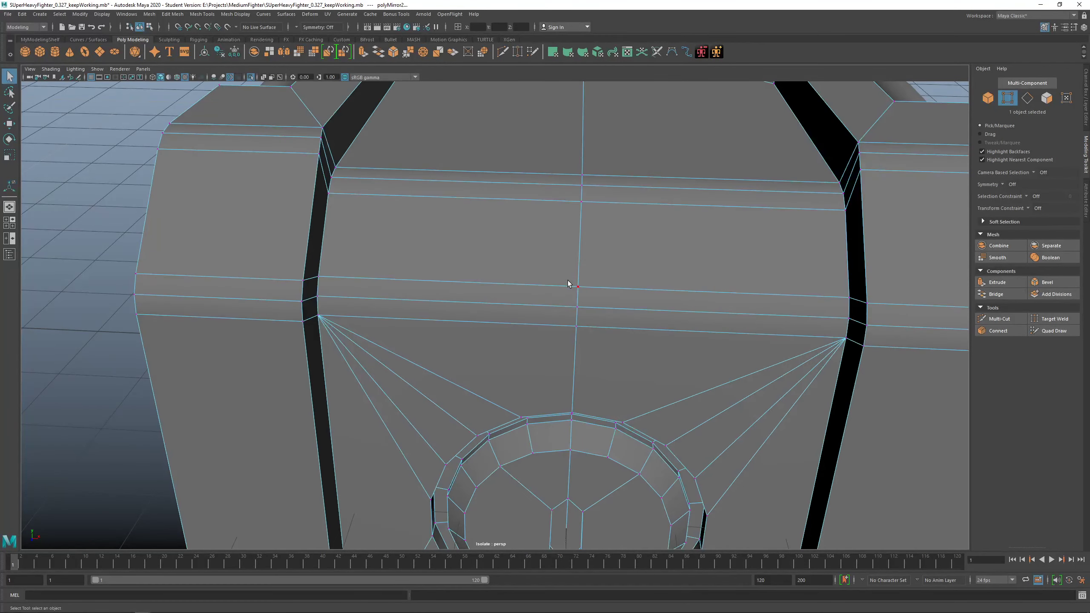
{"action": "left_click", "coordinate": [570, 284]}
{"action": "key", "text": "w"}
{"action": "left_click_drag", "start_coordinate": [618, 287], "coordinate": [668, 297]}
{"action": "key", "text": "ctrl+z"}
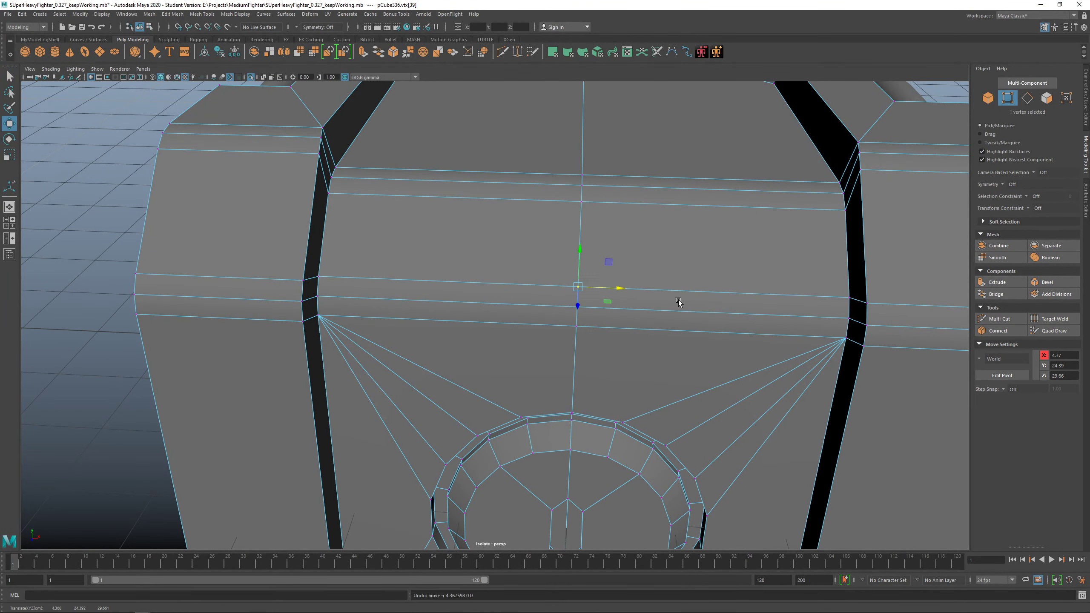
Undo the vertex selection and the mirror operation, and leave the body selected.
{"action": "key", "text": "ctrl+z"}
{"action": "key", "text": "ctrl+z"}
{"action": "key", "text": "ctrl+z"}
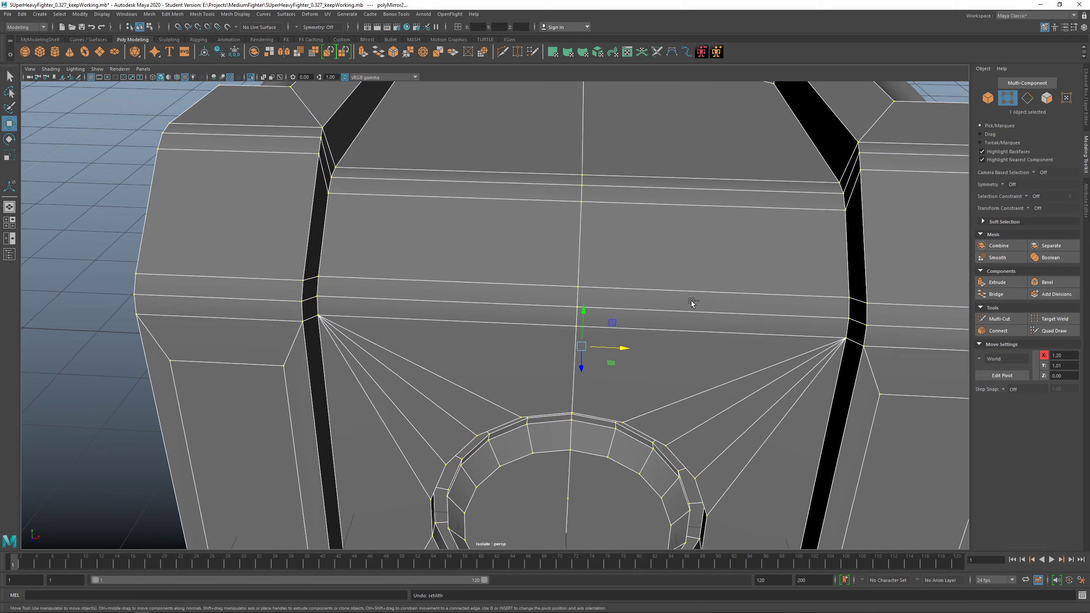
{"action": "right_click_drag", "start_coordinate": [692, 302], "coordinate": [625, 343], "text": "alt"}
{"action": "key", "text": "q"}
{"action": "left_click_drag", "start_coordinate": [617, 299], "coordinate": [504, 262], "text": "alt"}
{"action": "key", "text": "ctrl+z"}
{"action": "left_click", "coordinate": [598, 279]}
{"action": "key", "text": "ctrl+z"}
{"action": "key", "text": "ctrl+z"}
{"action": "left_click", "coordinate": [482, 278]}
Save the scene, accepting the student-version notice, and start Save Scene As.
{"action": "right_click", "coordinate": [505, 261], "text": "shift"}
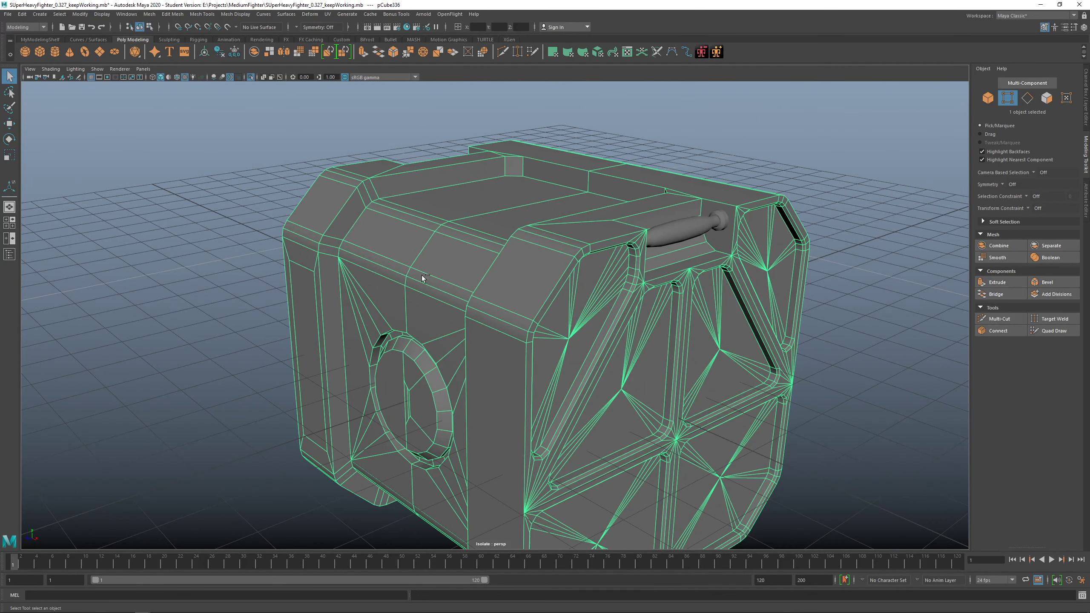
{"action": "left_click", "coordinate": [517, 322]}
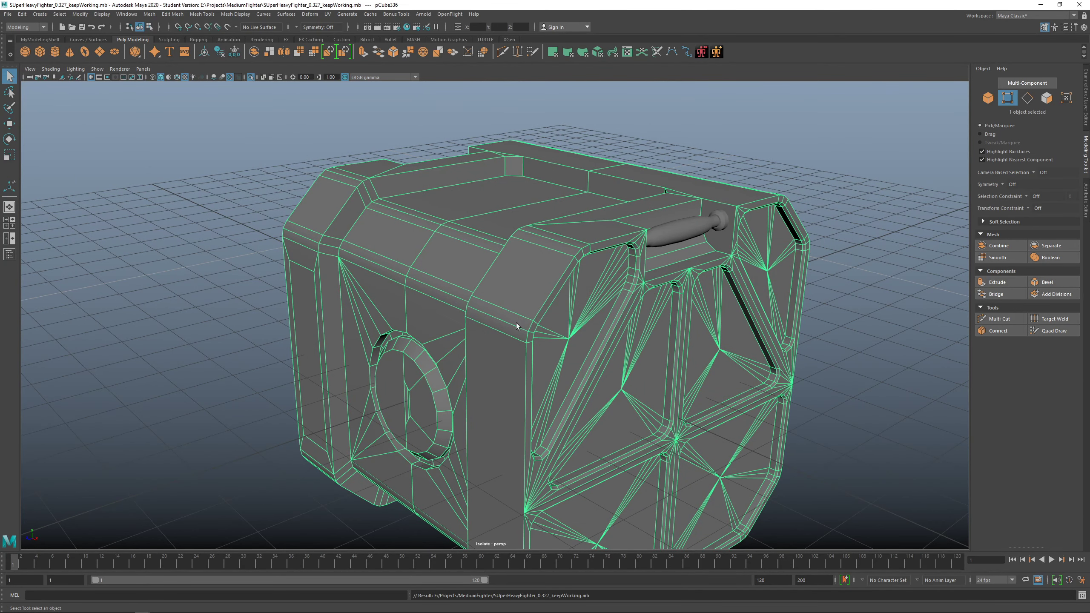
{"action": "left_click_drag", "start_coordinate": [427, 372], "coordinate": [509, 280], "text": "alt"}
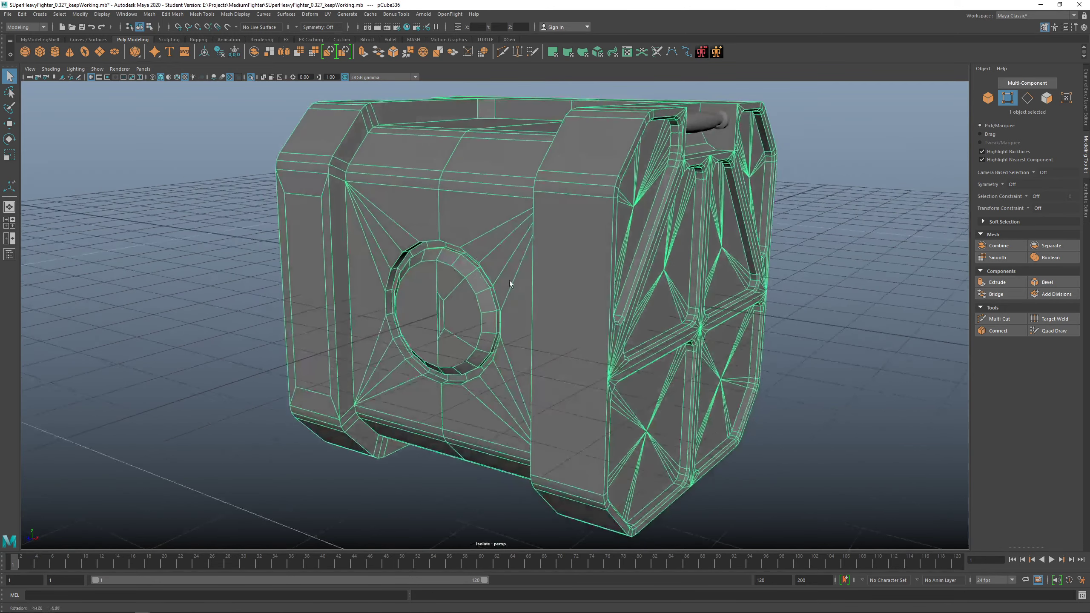
{"action": "left_click", "coordinate": [5, 13]}
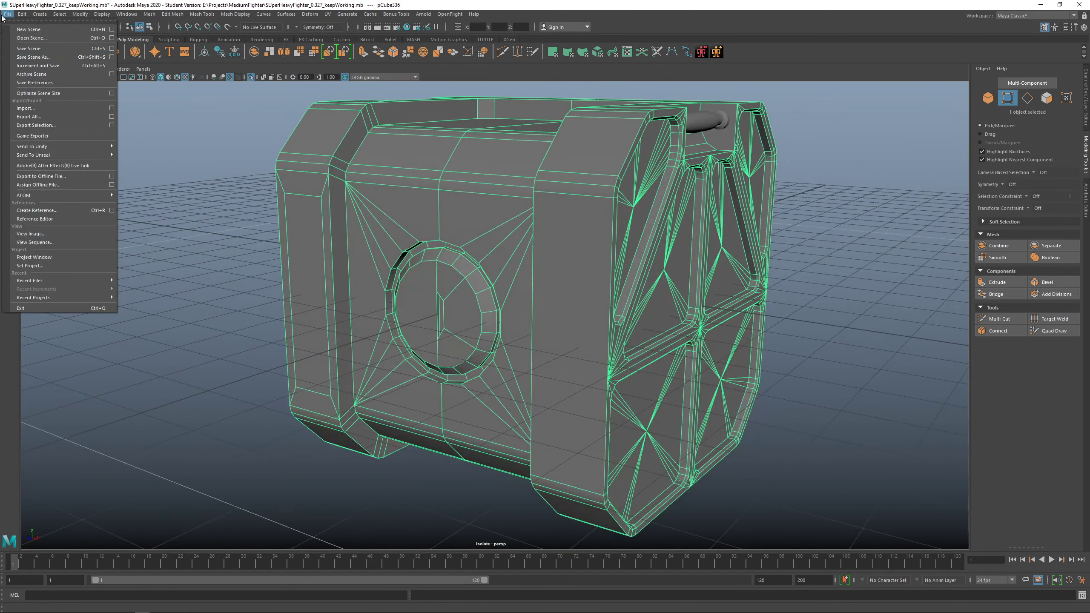
{"action": "left_click", "coordinate": [37, 58]}
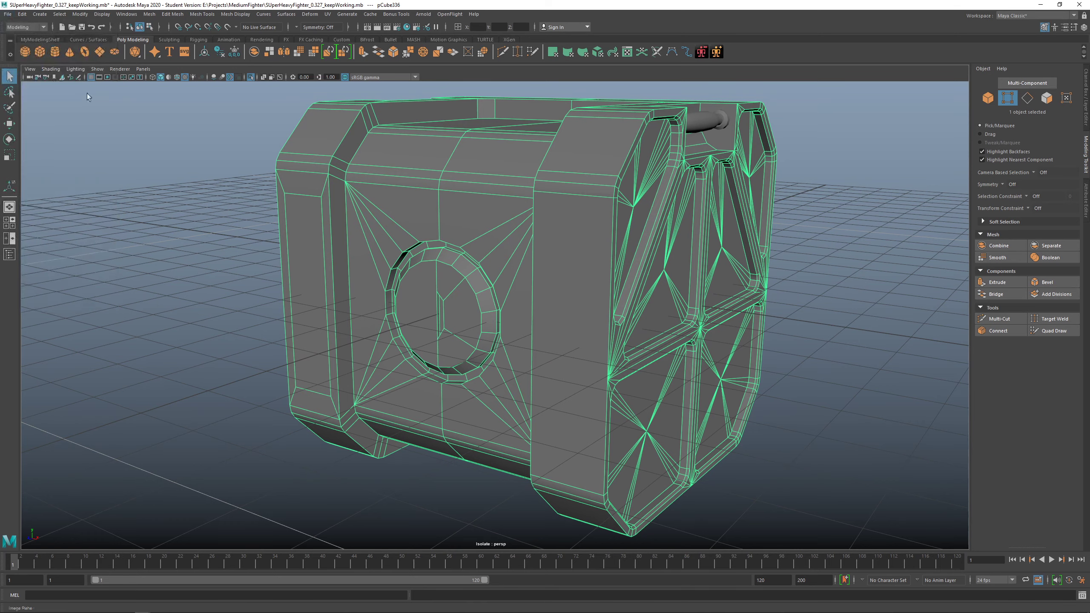
Mirror the body across world X in the negative direction, with merge threshold 1 and the border set to Do not merge borders.
{"action": "middle_click_drag", "start_coordinate": [548, 305], "coordinate": [521, 272], "text": "alt"}
{"action": "left_click_drag", "start_coordinate": [521, 272], "coordinate": [533, 275], "text": "alt"}
{"action": "right_click_drag", "start_coordinate": [440, 182], "coordinate": [472, 277], "text": "shift"}
{"action": "left_click", "coordinate": [943, 185]}
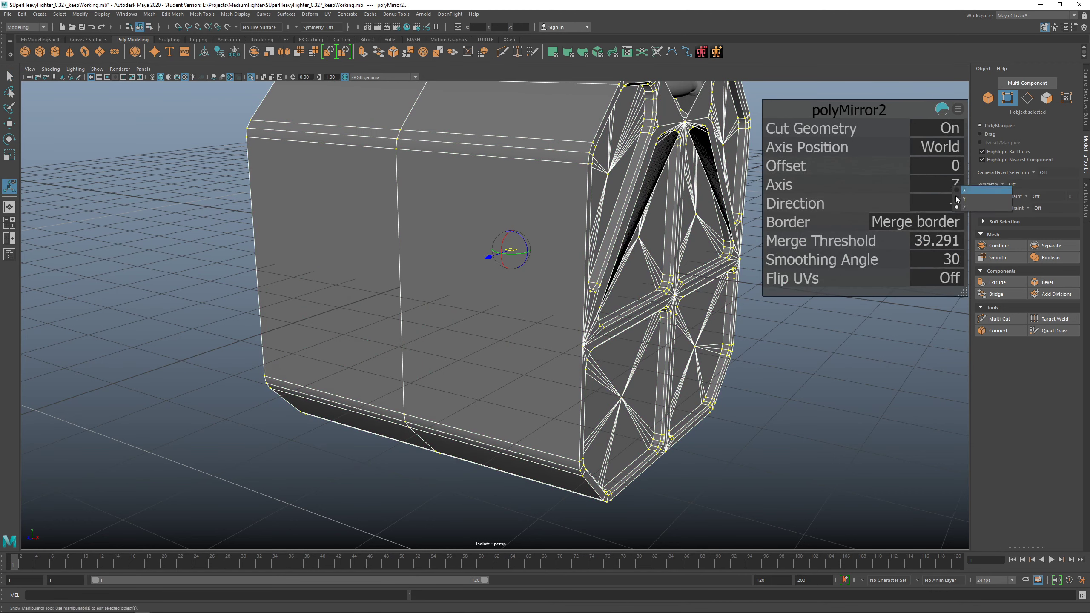
{"action": "left_click", "coordinate": [965, 187]}
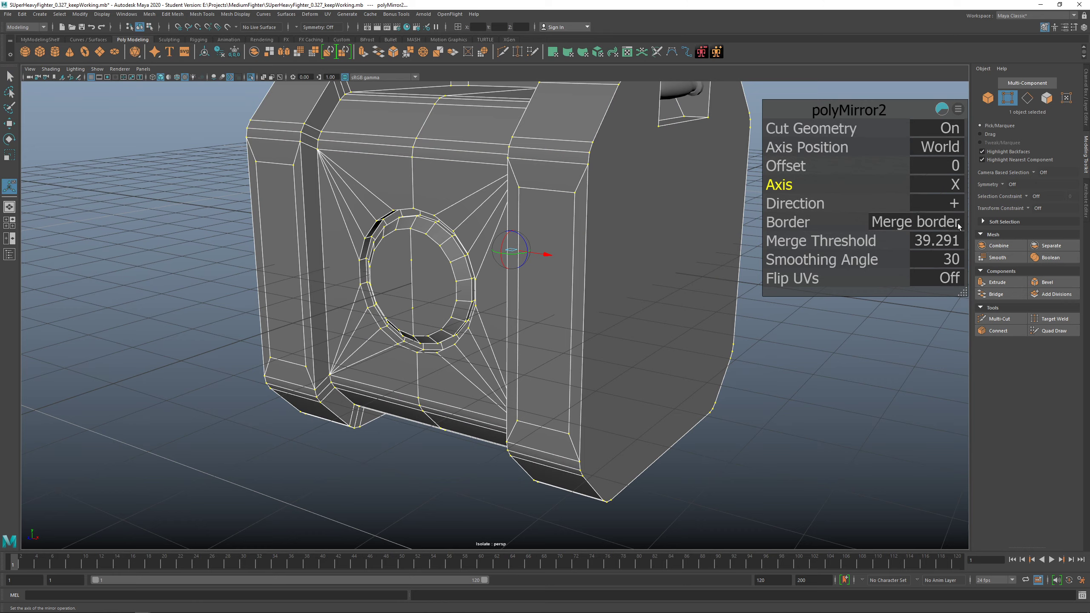
{"action": "left_click_drag", "start_coordinate": [418, 250], "coordinate": [622, 321], "text": "alt"}
{"action": "left_click", "coordinate": [954, 203]}
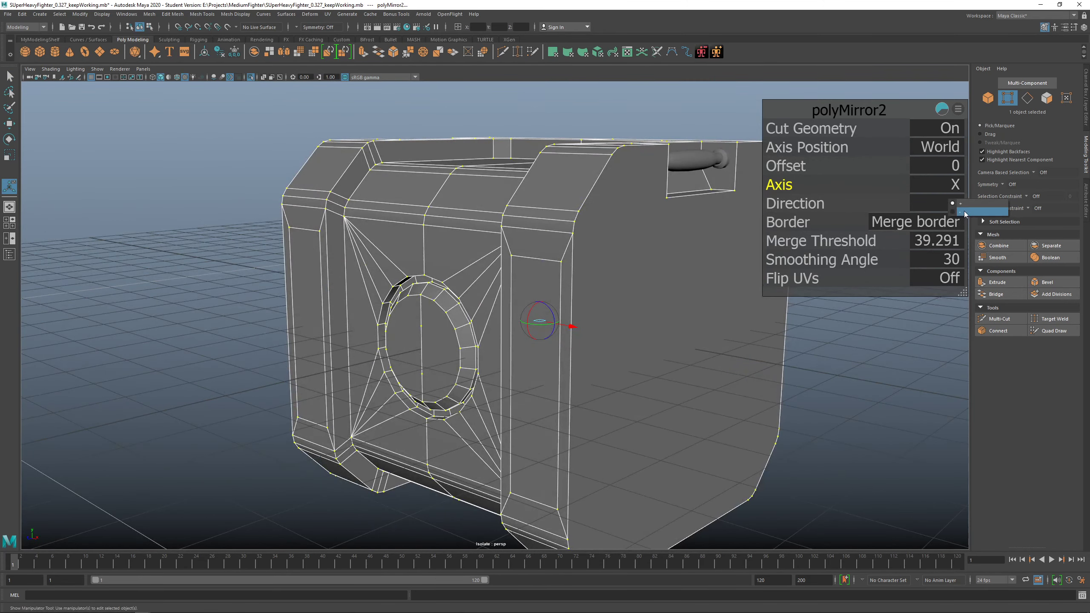
{"action": "left_click", "coordinate": [964, 212]}
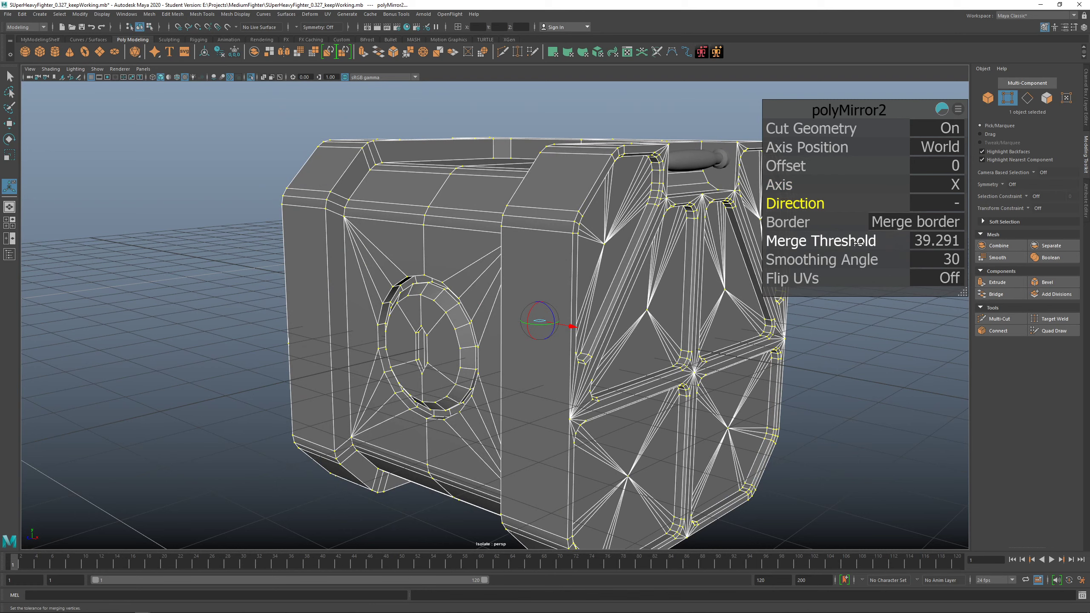
{"action": "left_click_drag", "start_coordinate": [875, 240], "coordinate": [868, 238]}
{"action": "left_click", "coordinate": [918, 222]}
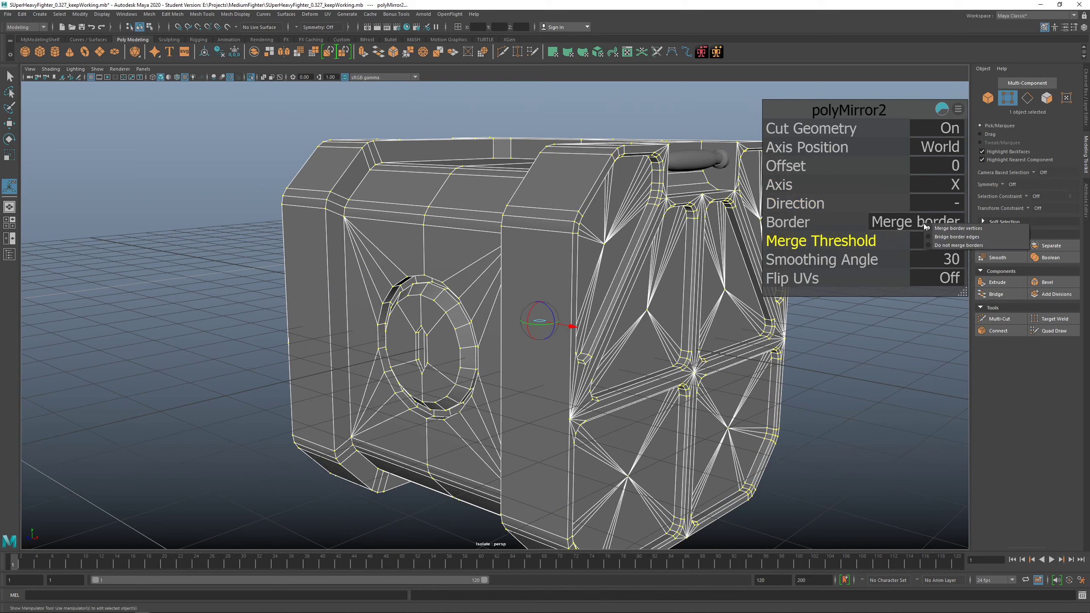
{"action": "left_click", "coordinate": [943, 249]}
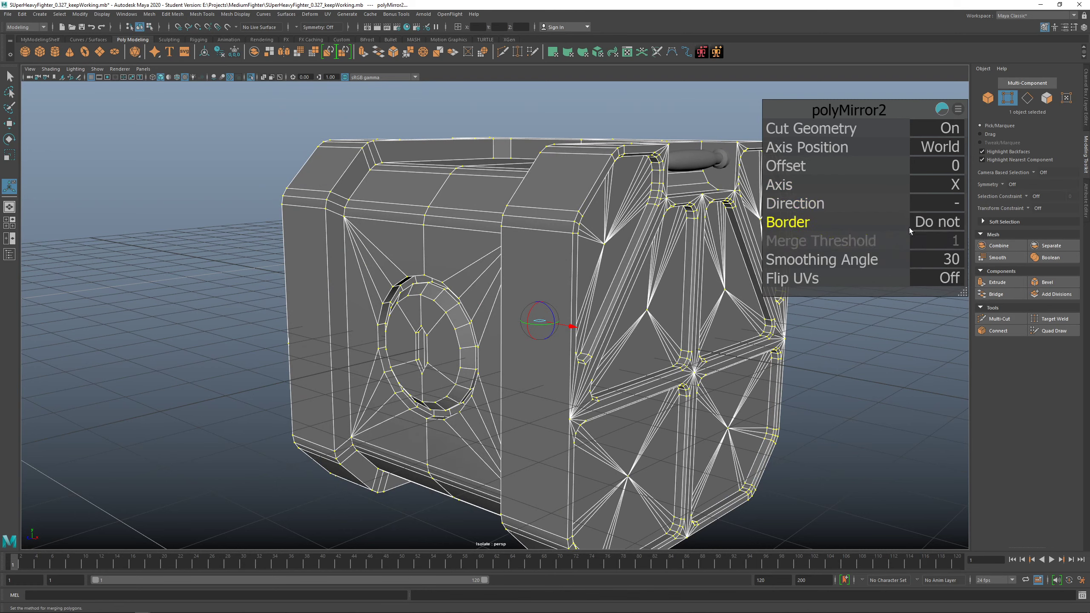
Select one centre seam vertex above the circular recess and pull it along X to about 2.9.
{"action": "left_click_drag", "start_coordinate": [455, 237], "coordinate": [470, 254], "text": "alt"}
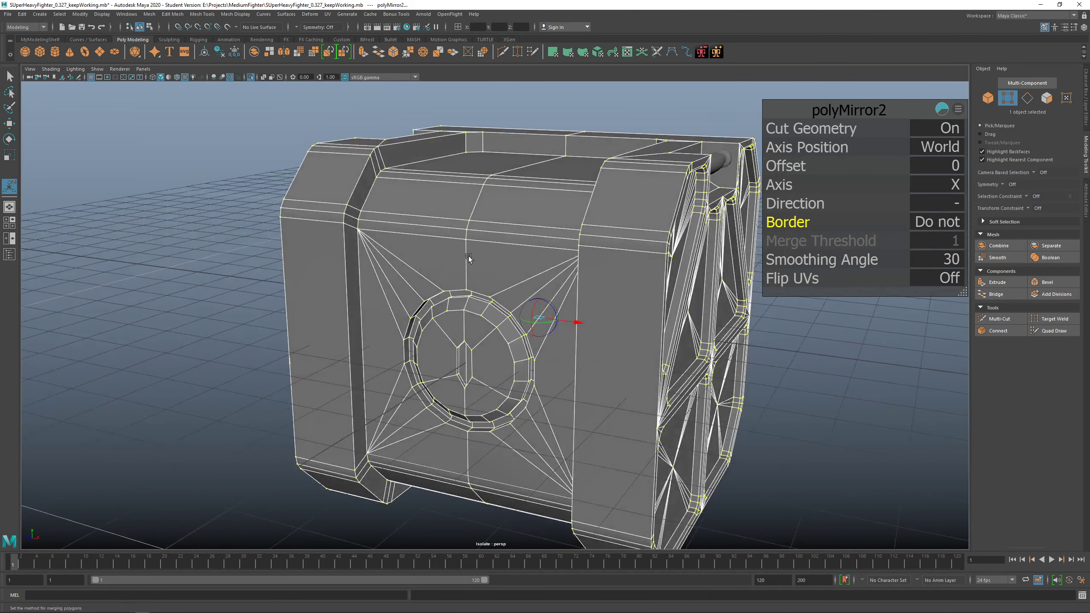
{"action": "key", "text": "q"}
{"action": "left_click", "coordinate": [467, 231]}
{"action": "scroll", "coordinate": [473, 238], "scroll_direction": "up", "scroll_amount": 3}
{"action": "right_click_drag", "start_coordinate": [472, 221], "coordinate": [428, 221]}
{"action": "left_click", "coordinate": [467, 186]}
{"action": "middle_click_drag", "start_coordinate": [472, 190], "coordinate": [485, 270], "text": "alt"}
{"action": "scroll", "coordinate": [484, 270], "scroll_direction": "up", "scroll_amount": 3}
{"action": "key", "text": "w"}
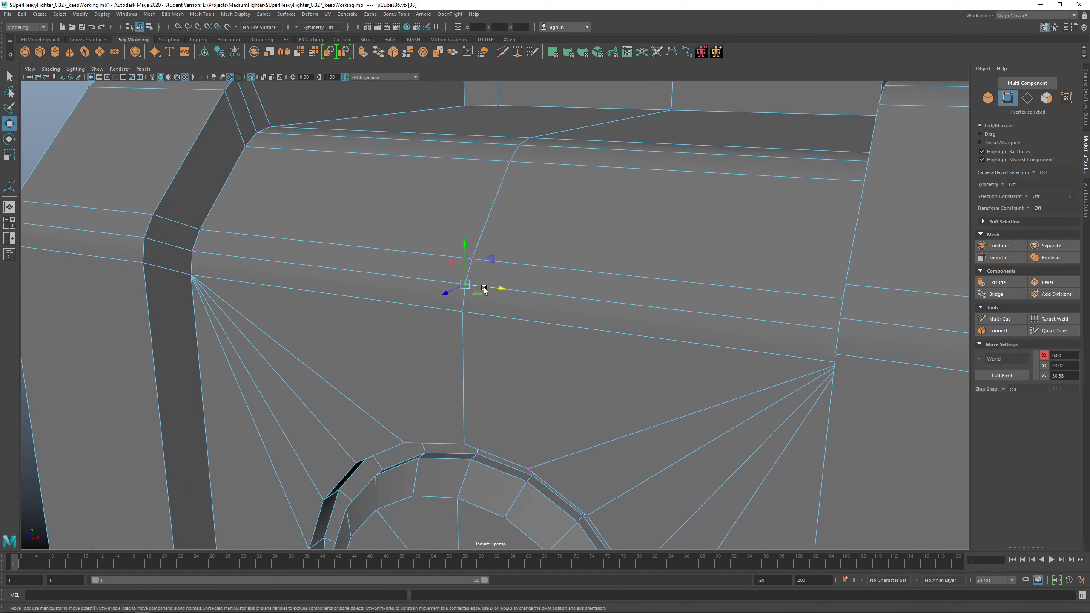
{"action": "left_click_drag", "start_coordinate": [493, 287], "coordinate": [555, 306]}
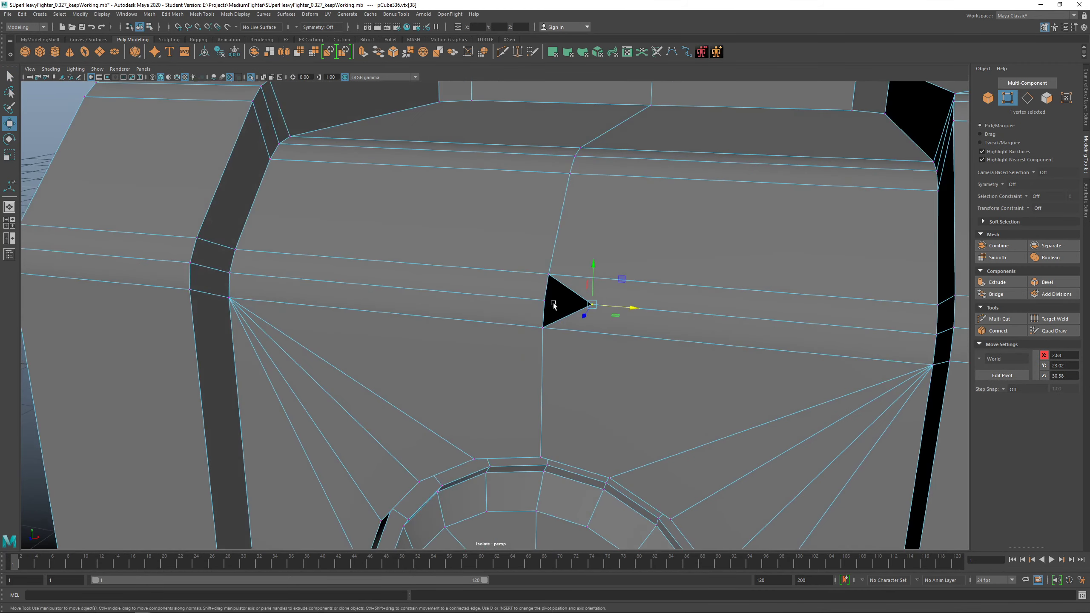
Frame the pulled seam vertex and move it farther along X to about 4.4.
{"action": "scroll", "coordinate": [554, 309], "scroll_direction": "up", "scroll_amount": 4}
{"action": "key", "text": "f"}
{"action": "scroll", "coordinate": [391, 372], "scroll_direction": "down", "scroll_amount": 2}
{"action": "scroll", "coordinate": [391, 371], "scroll_direction": "down", "scroll_amount": 6}
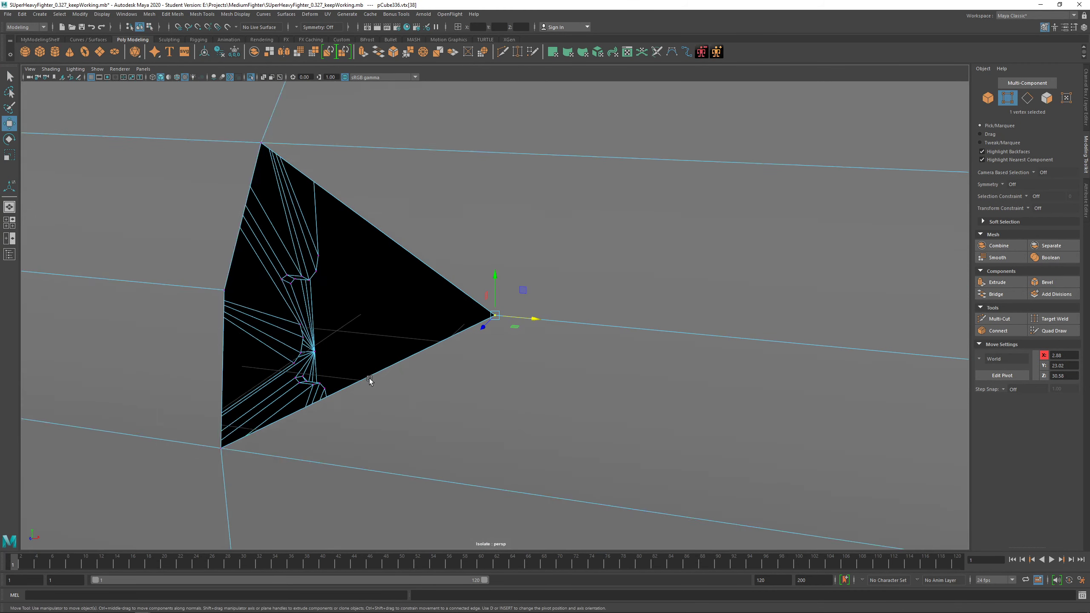
{"action": "left_click_drag", "start_coordinate": [623, 305], "coordinate": [722, 313]}
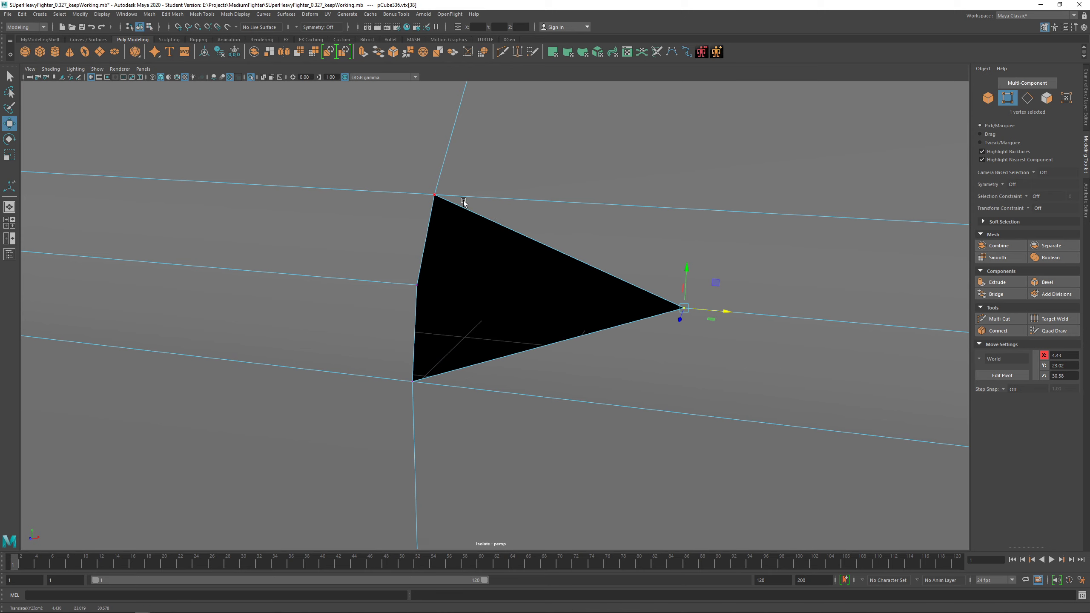
Try pulling the neighbouring seam vertex along X, and undo the seam vertex moves.
{"action": "left_click", "coordinate": [460, 199]}
{"action": "left_click_drag", "start_coordinate": [459, 197], "coordinate": [676, 218]}
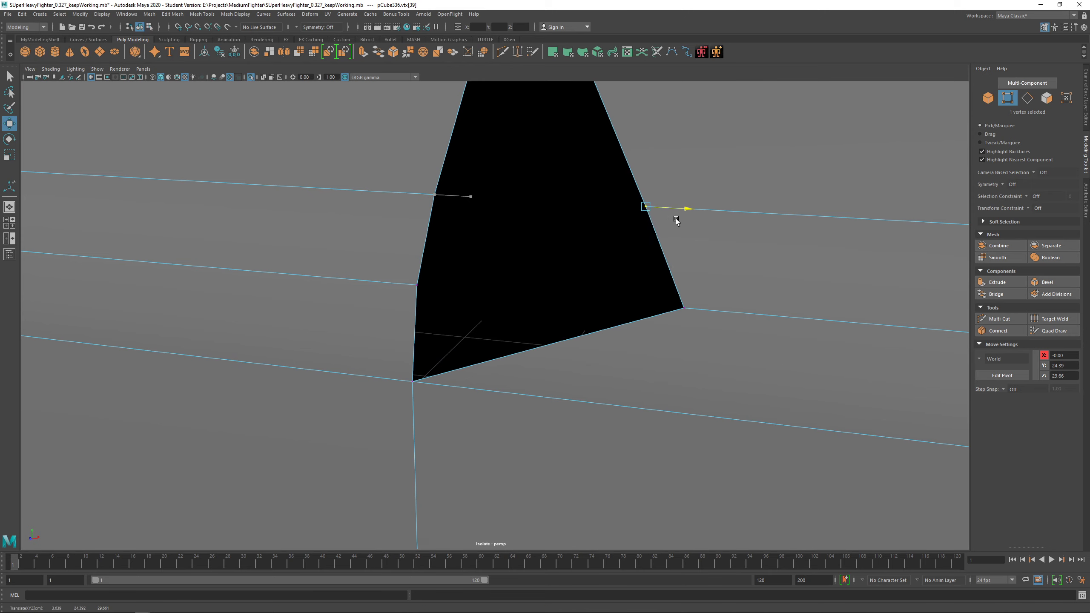
{"action": "scroll", "coordinate": [582, 301], "scroll_direction": "down", "scroll_amount": 5}
{"action": "left_click_drag", "start_coordinate": [582, 301], "coordinate": [476, 302], "text": "alt"}
{"action": "key", "text": "ctrl+z"}
{"action": "key", "text": "ctrl+z"}
{"action": "scroll", "coordinate": [515, 406], "scroll_direction": "down", "scroll_amount": 10}
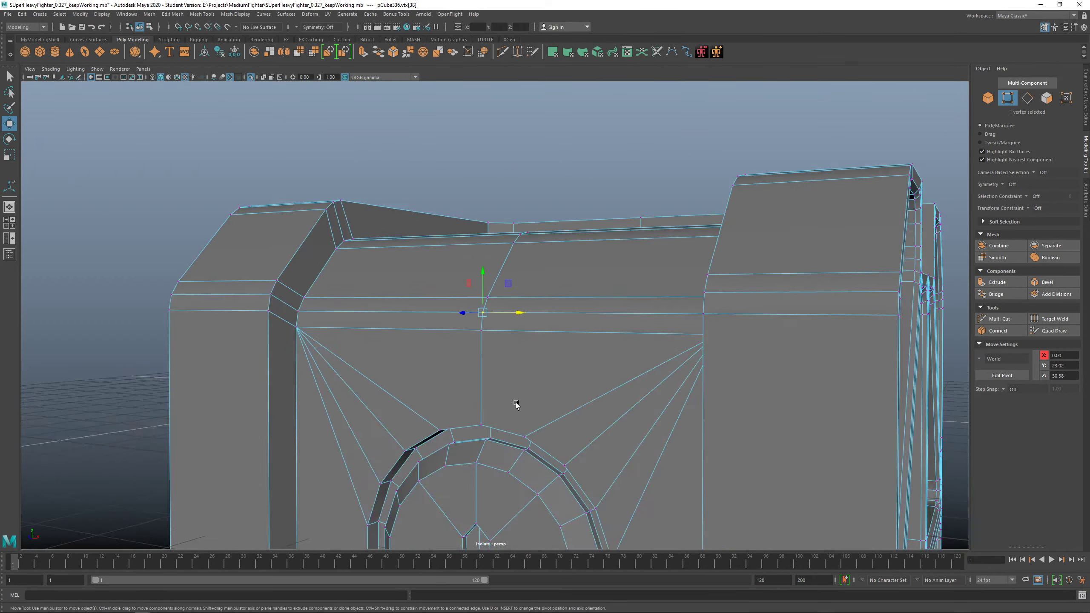
Select all vertices of the mirrored body and merge them with Merge Vertices.
{"action": "left_click_drag", "start_coordinate": [227, 120], "coordinate": [938, 549]}
{"action": "left_click_drag", "start_coordinate": [605, 475], "coordinate": [471, 292], "text": "alt"}
{"action": "scroll", "coordinate": [469, 288], "scroll_direction": "up", "scroll_amount": 3}
{"action": "right_click", "coordinate": [468, 287], "text": "shift"}
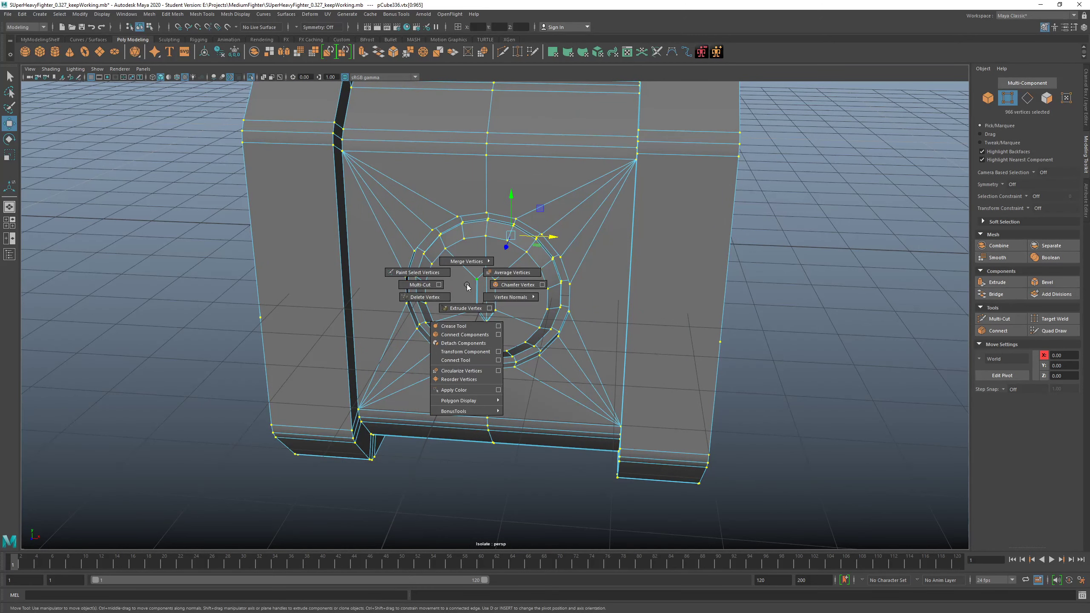
{"action": "mouse_move", "coordinate": [467, 259]}
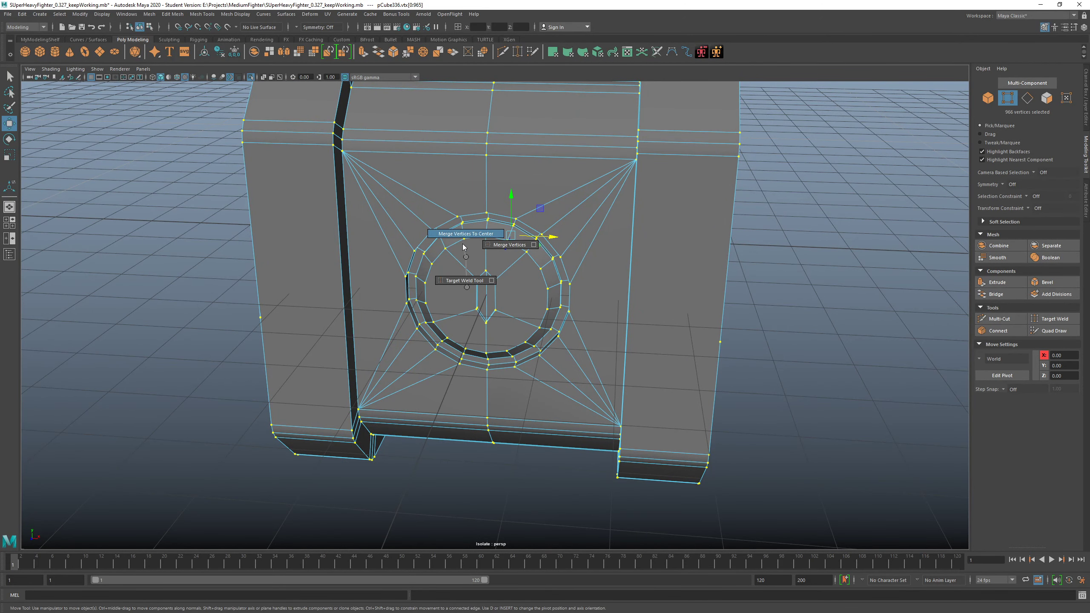
{"action": "left_click", "coordinate": [502, 250]}
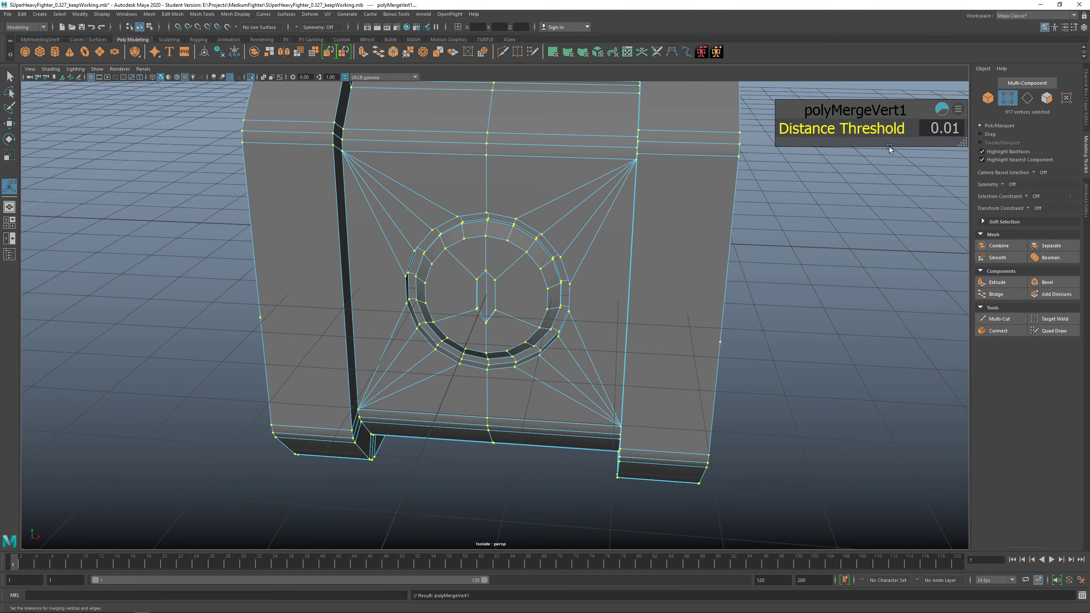
Try a merge distance threshold of 1, inspect the slot inside the recess, and undo the threshold change.
{"action": "left_click", "coordinate": [933, 131]}
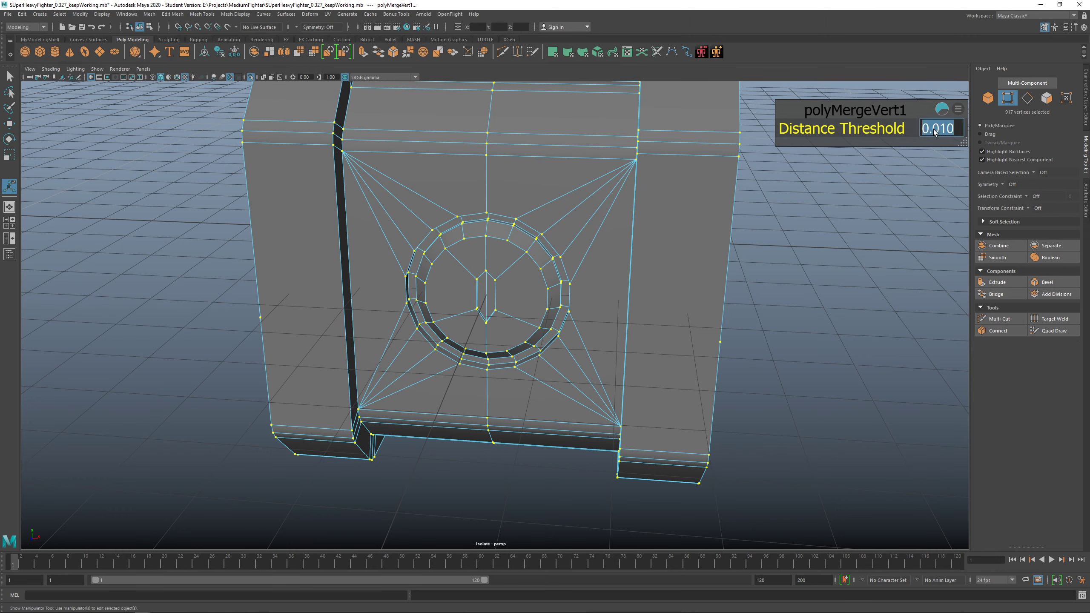
{"action": "type", "text": "1"}
{"action": "key", "text": "Return"}
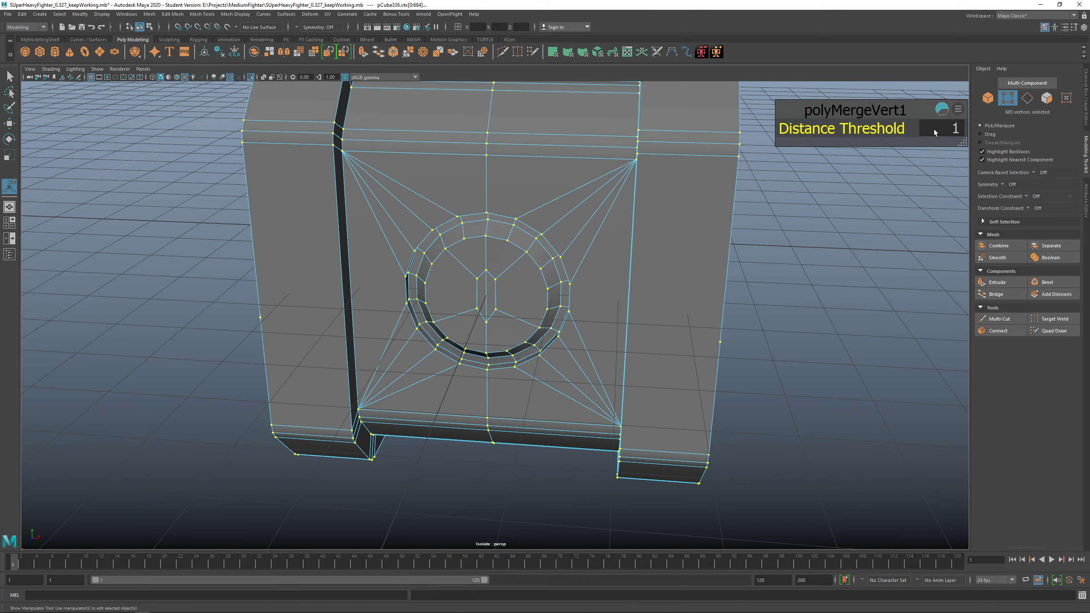
{"action": "scroll", "coordinate": [456, 287], "scroll_direction": "up", "scroll_amount": 3}
{"action": "left_click_drag", "start_coordinate": [455, 279], "coordinate": [532, 275], "text": "alt"}
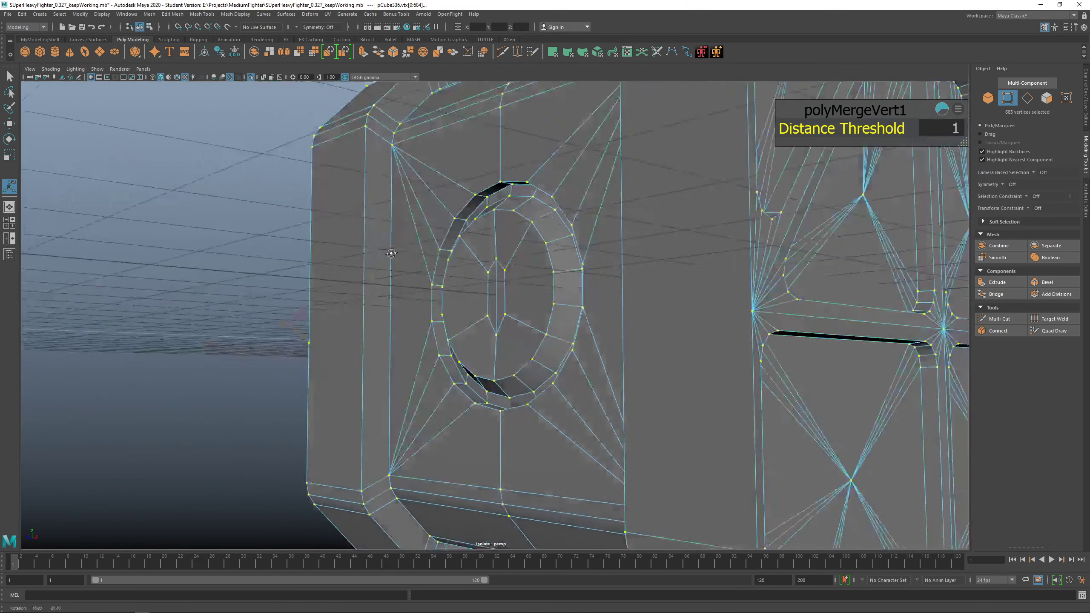
{"action": "scroll", "coordinate": [478, 266], "scroll_direction": "up", "scroll_amount": 5}
{"action": "left_click_drag", "start_coordinate": [557, 201], "coordinate": [522, 219], "text": "alt"}
{"action": "key", "text": "ctrl+z"}
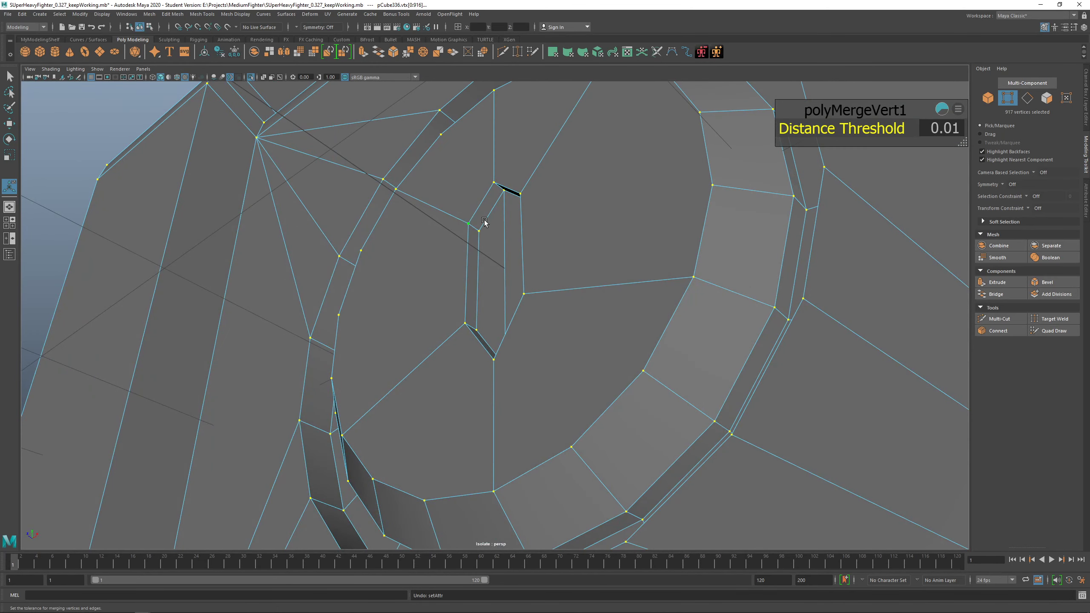
Set the merge distance threshold to 1 again to compare the slot's depth, and undo it.
{"action": "left_click_drag", "start_coordinate": [496, 271], "coordinate": [890, 195], "text": "alt"}
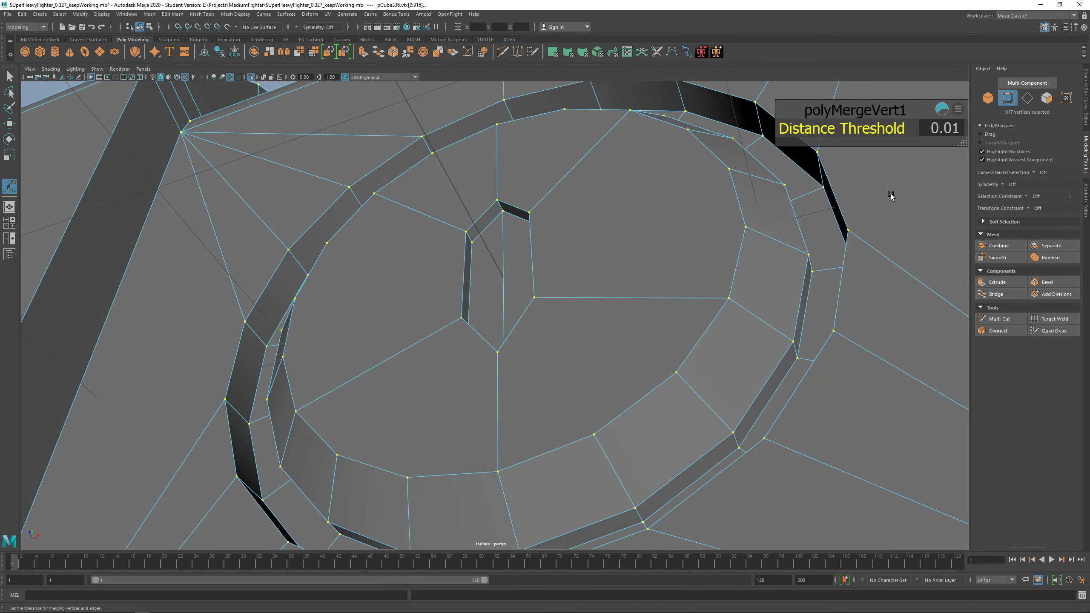
{"action": "left_click", "coordinate": [946, 133]}
{"action": "key", "text": "Return"}
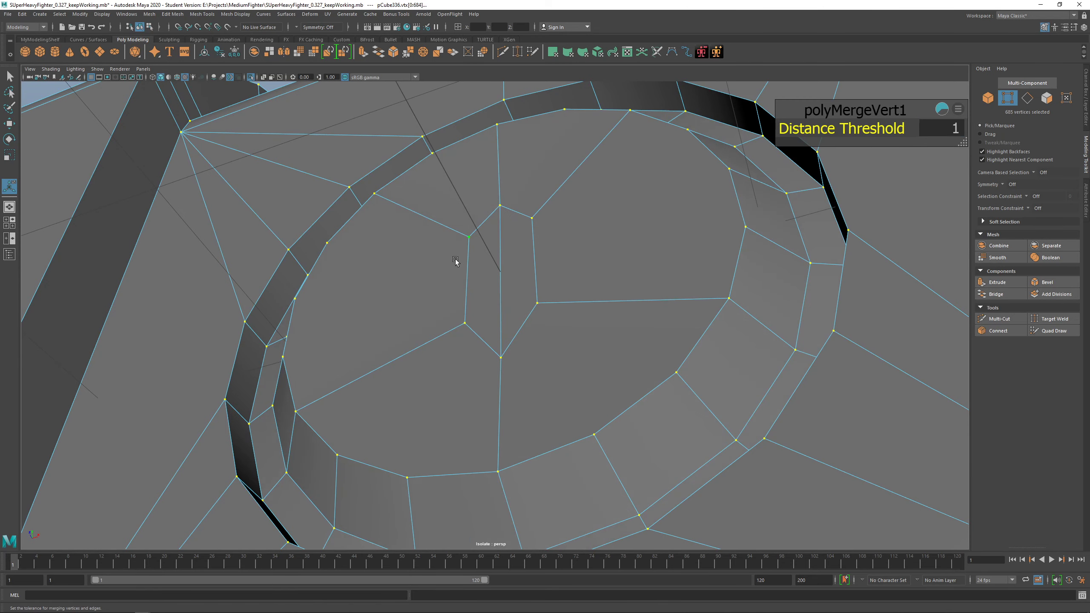
{"action": "left_click_drag", "start_coordinate": [511, 237], "coordinate": [518, 288], "text": "alt"}
{"action": "key", "text": "ctrl+z"}
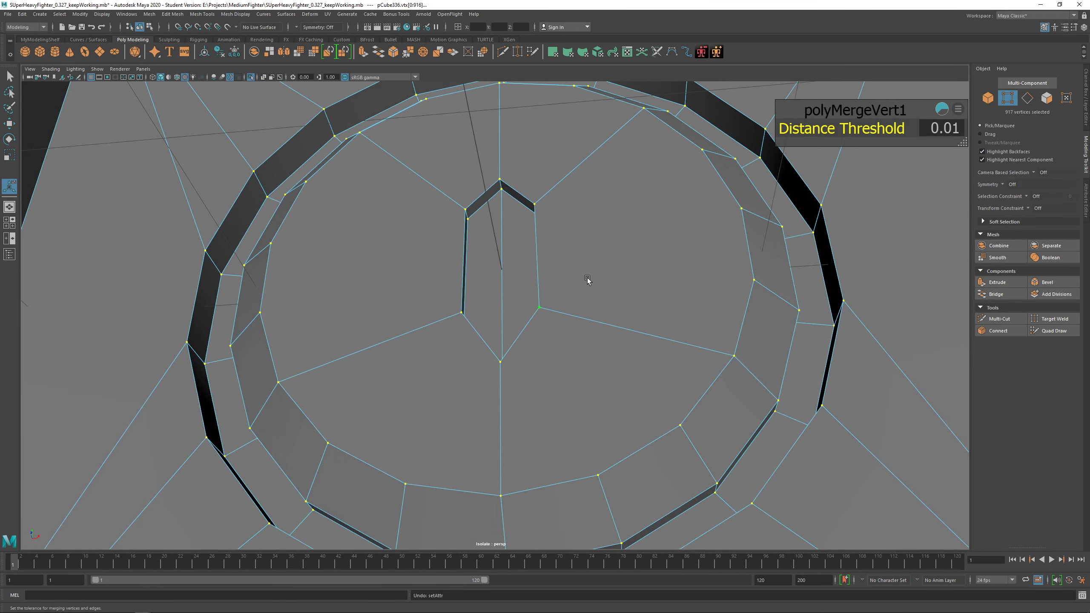
Set the vertex merge's distance threshold to 0.1.
{"action": "left_click_drag", "start_coordinate": [588, 277], "coordinate": [660, 258], "text": "alt"}
{"action": "left_click", "coordinate": [940, 135]}
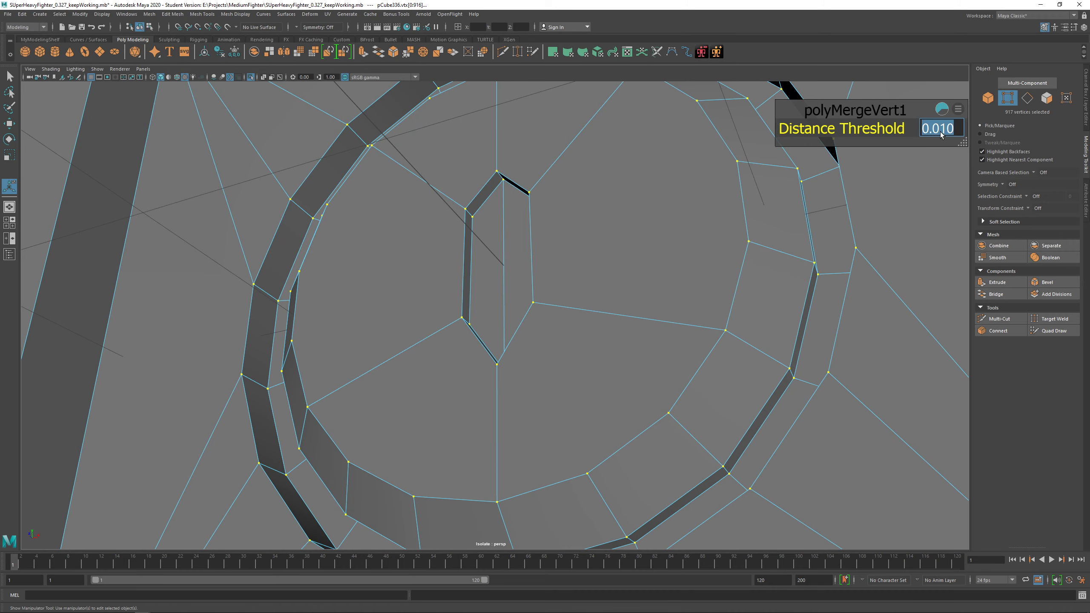
{"action": "type", "text": ".1"}
{"action": "left_click_drag", "start_coordinate": [553, 322], "coordinate": [582, 377], "text": "alt"}
Test the centre seam vertices around the slot and recess for unmerged duplicates, undoing the test changes.
{"action": "left_click", "coordinate": [513, 386]}
{"action": "key", "text": "w"}
{"action": "key", "text": "ctrl+z"}
{"action": "scroll", "coordinate": [587, 378], "scroll_direction": "down", "scroll_amount": 2}
{"action": "middle_click_drag", "start_coordinate": [593, 377], "coordinate": [594, 431], "text": "alt"}
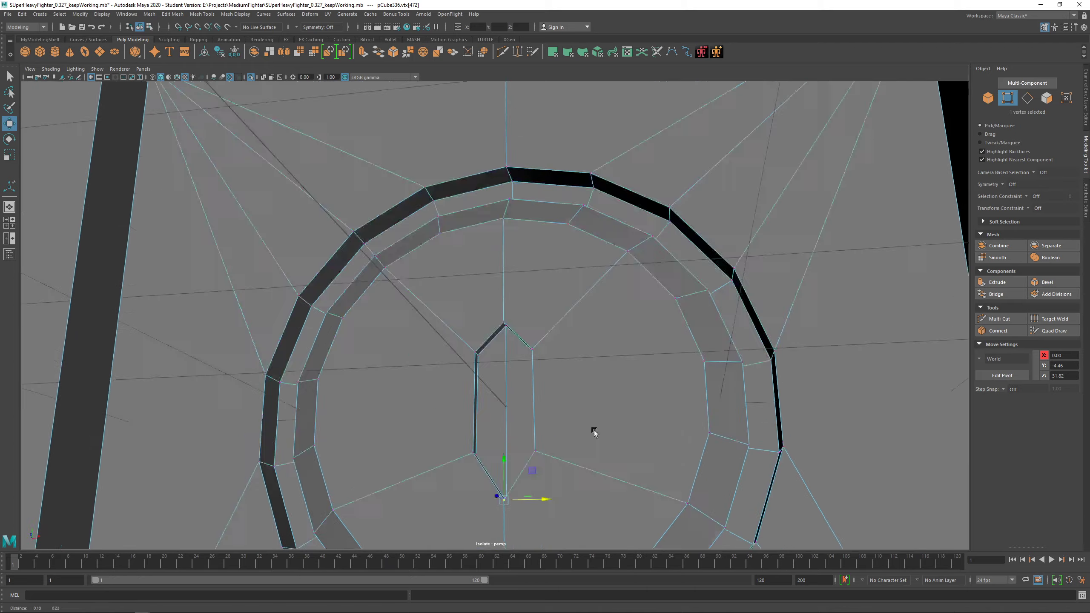
{"action": "left_click_drag", "start_coordinate": [594, 432], "coordinate": [506, 176], "text": "alt"}
{"action": "key", "text": "ctrl+z"}
{"action": "scroll", "coordinate": [609, 306], "scroll_direction": "down", "scroll_amount": 1}
{"action": "scroll", "coordinate": [610, 307], "scroll_direction": "down", "scroll_amount": 3}
{"action": "middle_click_drag", "start_coordinate": [610, 307], "coordinate": [592, 199], "text": "alt"}
{"action": "left_click_drag", "start_coordinate": [592, 199], "coordinate": [603, 299], "text": "alt"}
{"action": "right_click_drag", "start_coordinate": [603, 299], "coordinate": [528, 352], "text": "alt"}
{"action": "left_click_drag", "start_coordinate": [529, 352], "coordinate": [473, 342], "text": "alt"}
{"action": "scroll", "coordinate": [555, 386], "scroll_direction": "up", "scroll_amount": 12}
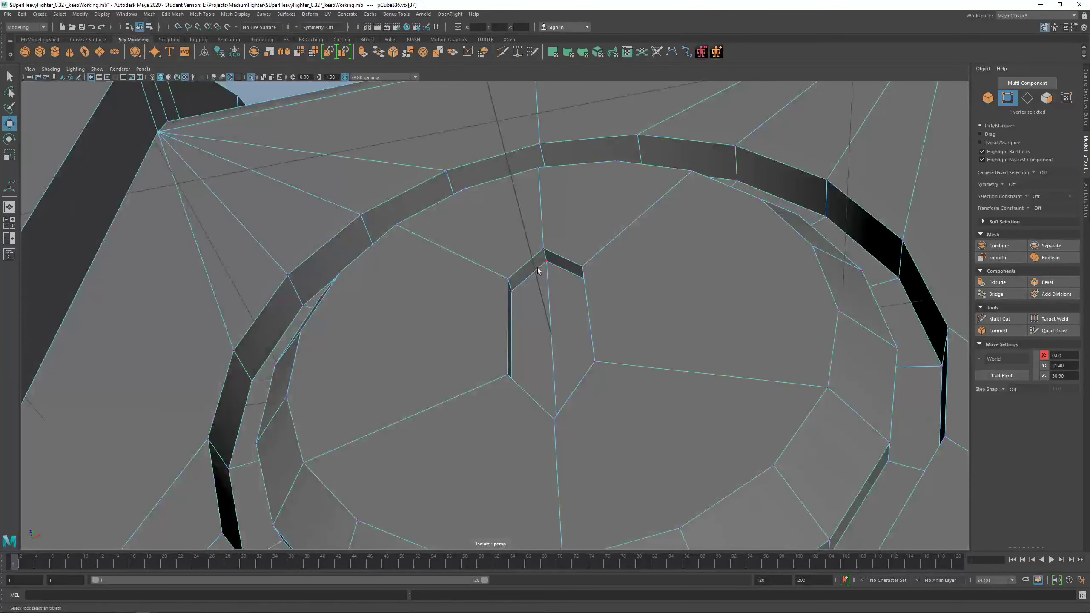
Bevel the depth edges at the slot's upper and lower tips with a fraction of 0.46.
{"action": "key", "text": "q"}
{"action": "right_click_drag", "start_coordinate": [538, 270], "coordinate": [539, 241]}
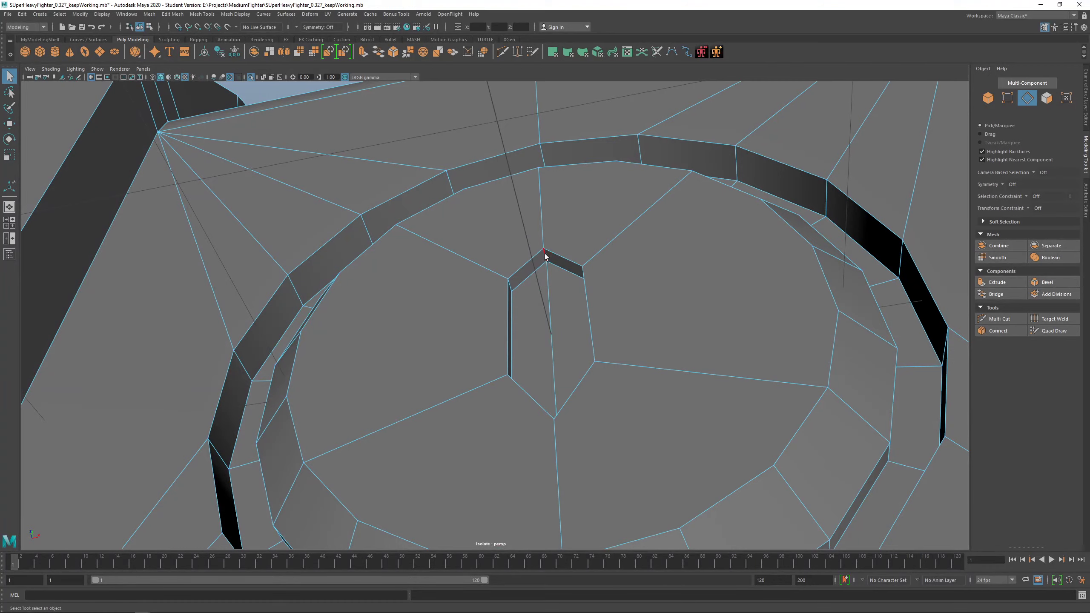
{"action": "left_click", "coordinate": [548, 269]}
{"action": "left_click_drag", "start_coordinate": [548, 270], "coordinate": [547, 433], "text": "alt"}
{"action": "left_click", "coordinate": [538, 335]}
{"action": "left_click", "coordinate": [543, 339], "text": "shift"}
{"action": "left_click_drag", "start_coordinate": [543, 339], "coordinate": [553, 289], "text": "alt"}
{"action": "right_click", "coordinate": [553, 289]}
{"action": "left_click", "coordinate": [579, 287]}
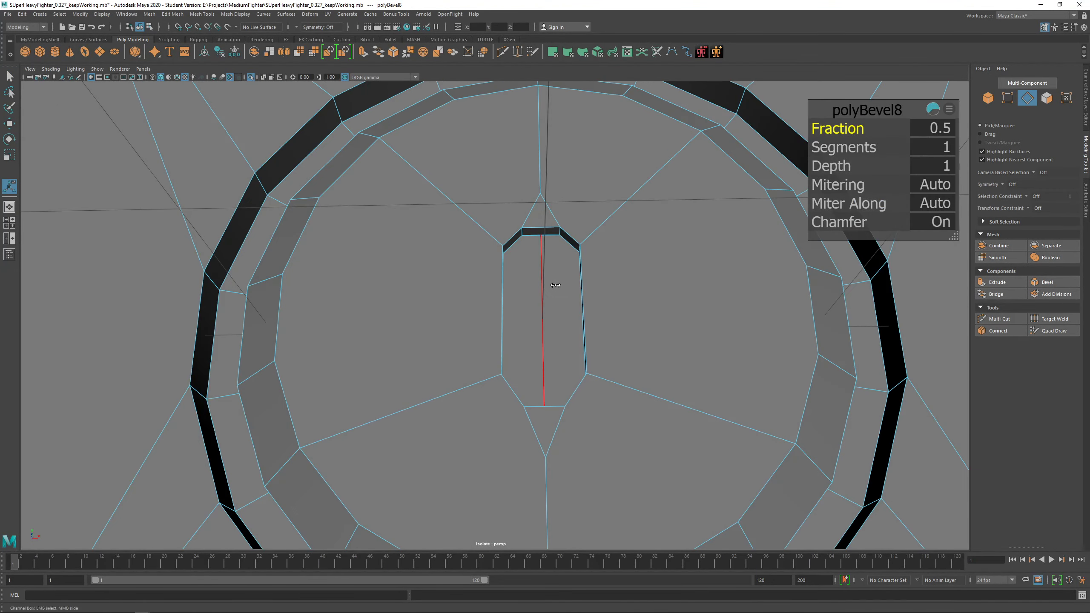
{"action": "middle_click_drag", "start_coordinate": [562, 283], "coordinate": [555, 284]}
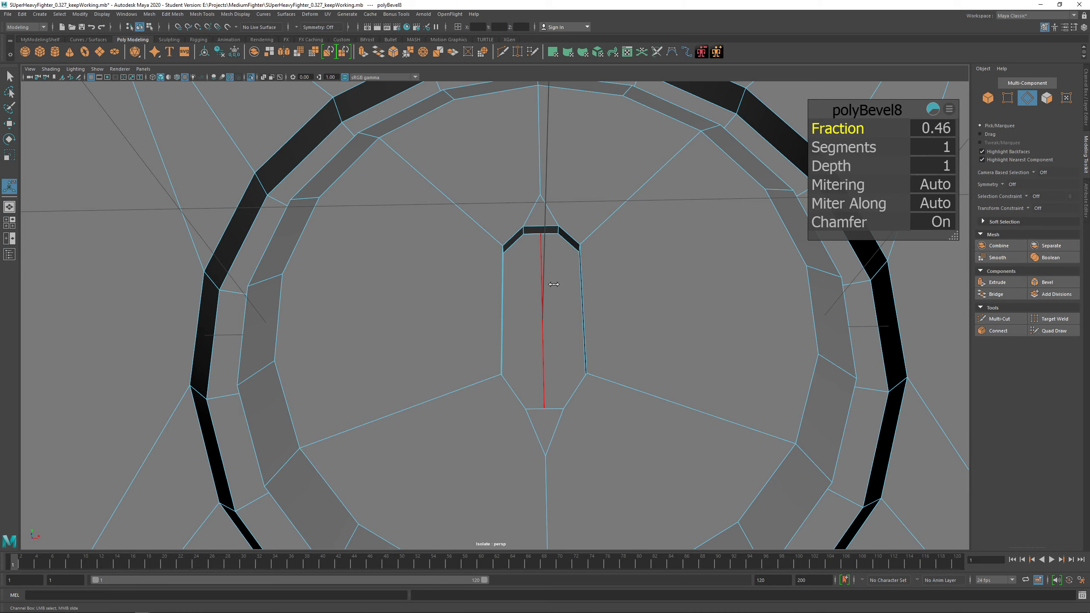
Target-weld the stray centre vertices above and below the slot onto the nearest inner rim vertices of the recess.
{"action": "right_click_drag", "start_coordinate": [555, 297], "coordinate": [521, 324], "text": "alt"}
{"action": "left_click_drag", "start_coordinate": [522, 324], "coordinate": [506, 350], "text": "alt"}
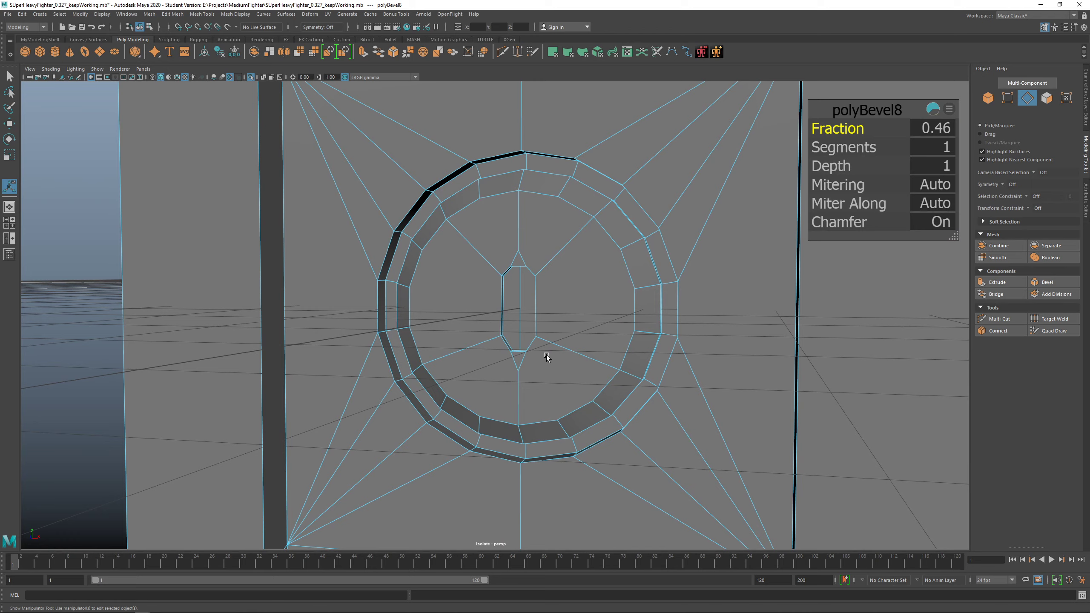
{"action": "scroll", "coordinate": [537, 340], "scroll_direction": "down", "scroll_amount": 5}
{"action": "left_click_drag", "start_coordinate": [538, 341], "coordinate": [485, 338], "text": "alt"}
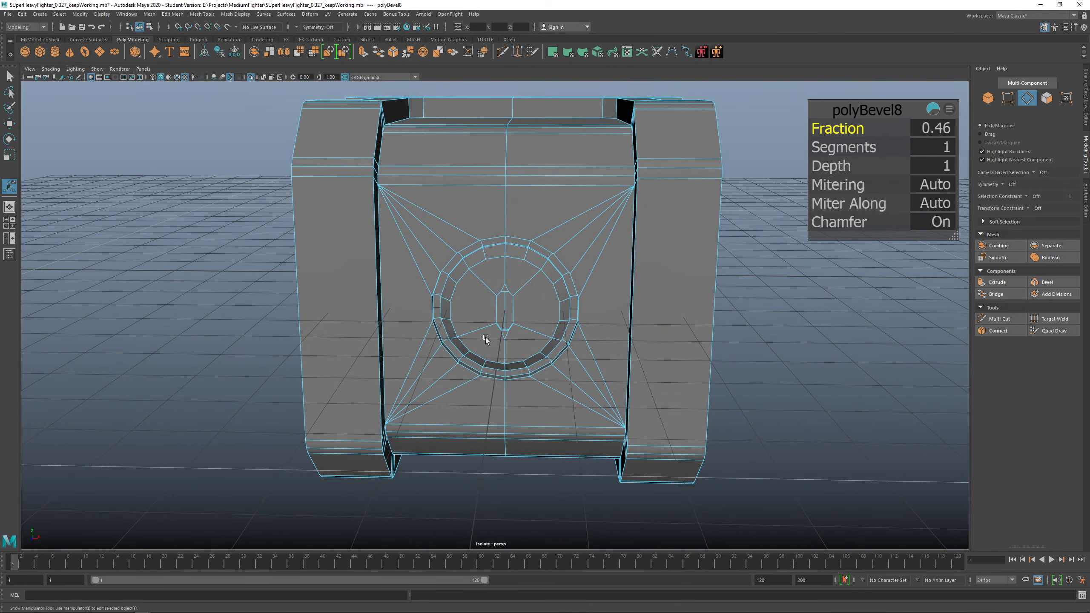
{"action": "mouse_move", "coordinate": [485, 337]}
{"action": "middle_mouse_down", "text": "alt"}
{"action": "mouse_move", "coordinate": [444, 368]}
{"action": "mouse_move", "coordinate": [465, 336]}
{"action": "middle_mouse_up", "text": "alt"}
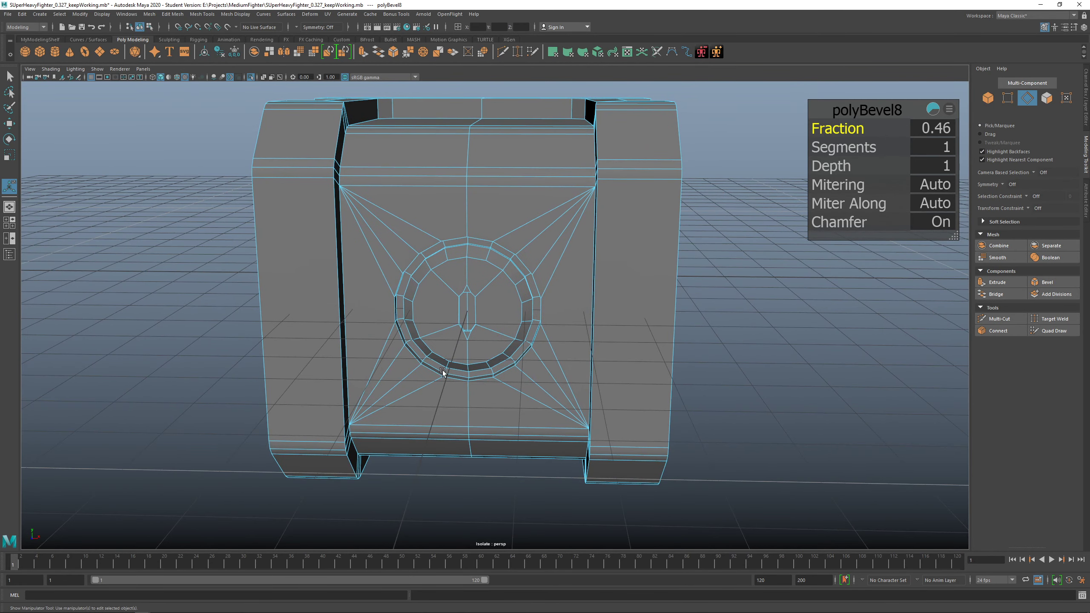
{"action": "scroll", "coordinate": [465, 336], "scroll_direction": "up", "scroll_amount": 6}
{"action": "left_click_drag", "start_coordinate": [472, 321], "coordinate": [437, 292], "text": "alt"}
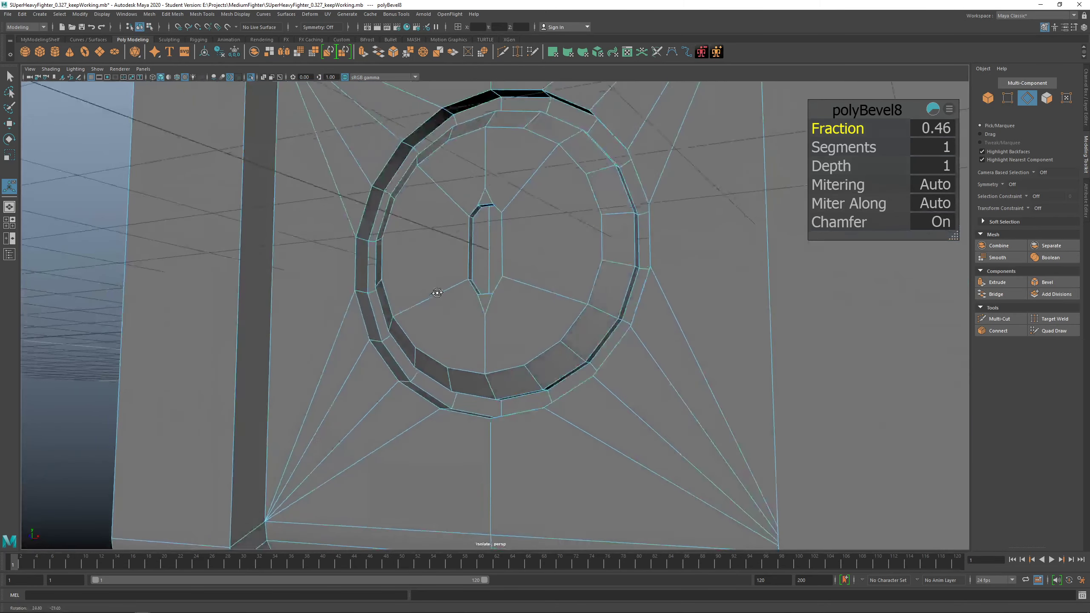
{"action": "key", "text": "q"}
{"action": "key", "text": "F9"}
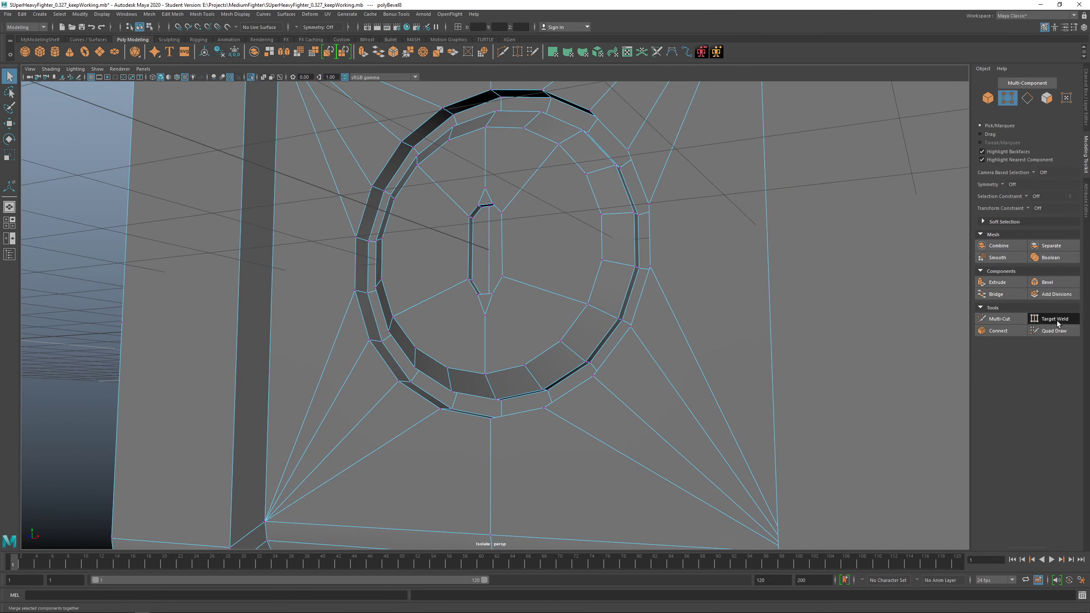
{"action": "left_click", "coordinate": [1056, 319]}
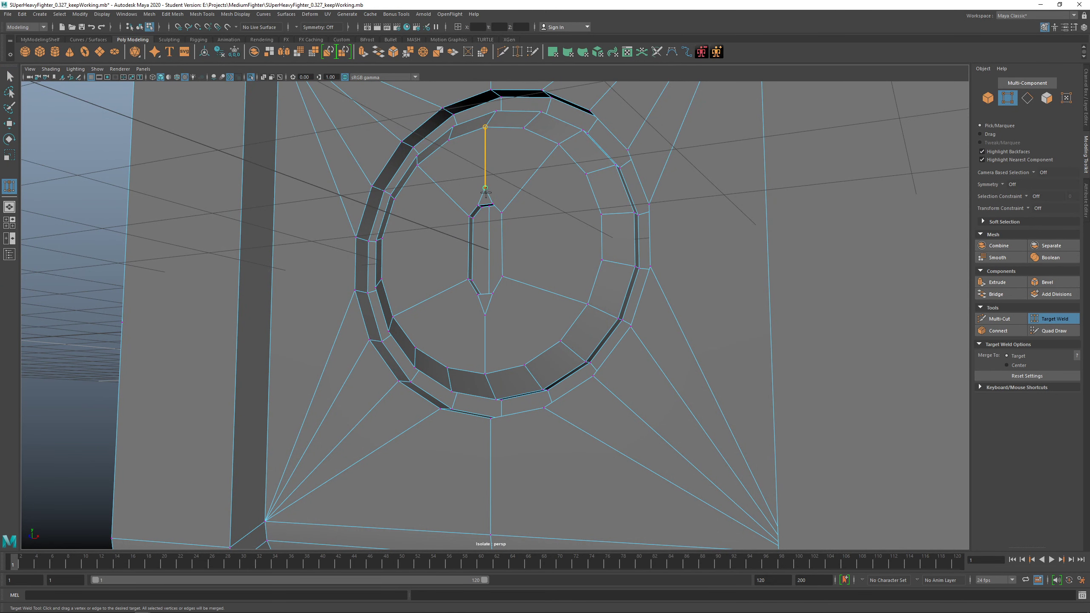
{"action": "scroll", "coordinate": [497, 355], "scroll_direction": "down", "scroll_amount": 6}
{"action": "left_click_drag", "start_coordinate": [488, 368], "coordinate": [469, 267]}
Return to object mode and examine the mirrored body's shading and the topology around the recessed slot.
{"action": "key", "text": "q"}
{"action": "key", "text": "F8"}
{"action": "left_click", "coordinate": [791, 305]}
{"action": "right_click_drag", "start_coordinate": [791, 306], "coordinate": [666, 354], "text": "alt"}
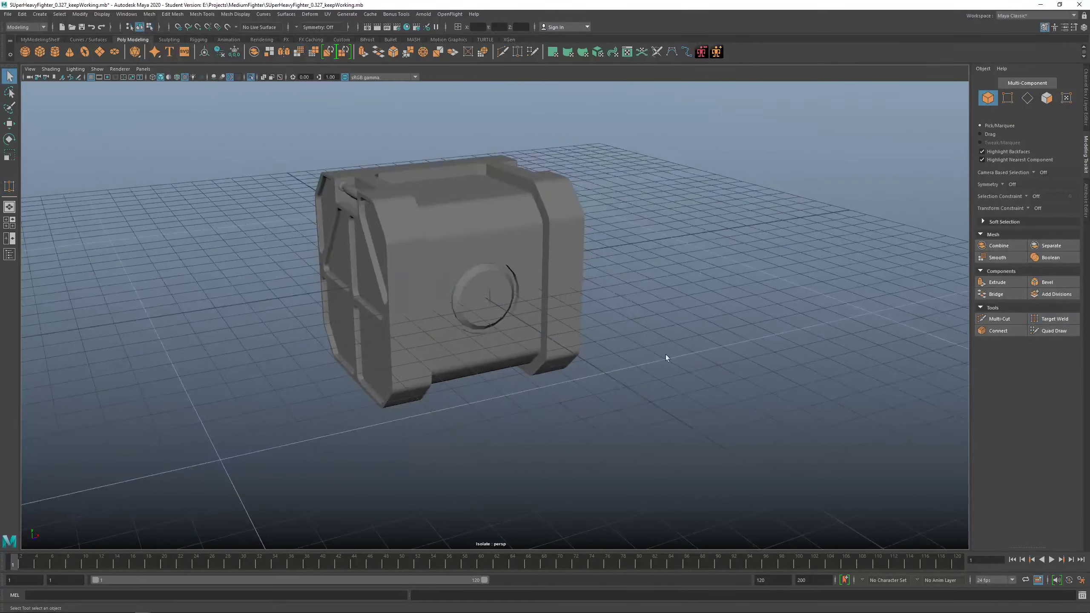
{"action": "left_click_drag", "start_coordinate": [666, 354], "coordinate": [614, 339], "text": "alt"}
{"action": "left_click", "coordinate": [520, 271]}
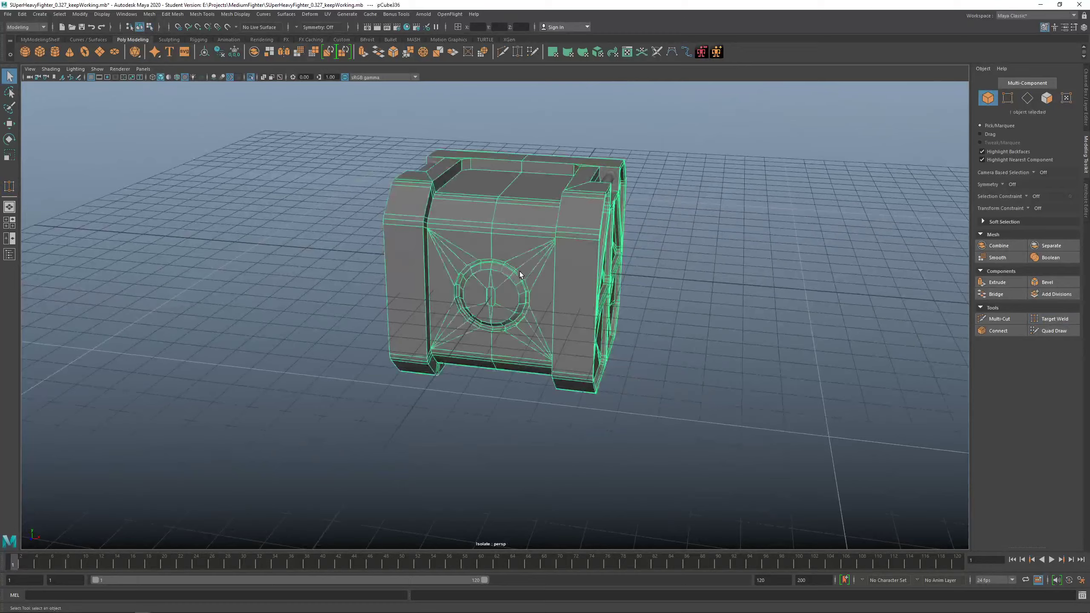
{"action": "left_click", "coordinate": [698, 334]}
{"action": "left_click_drag", "start_coordinate": [698, 334], "coordinate": [444, 266], "text": "alt"}
{"action": "middle_click_drag", "start_coordinate": [444, 266], "coordinate": [463, 271], "text": "alt"}
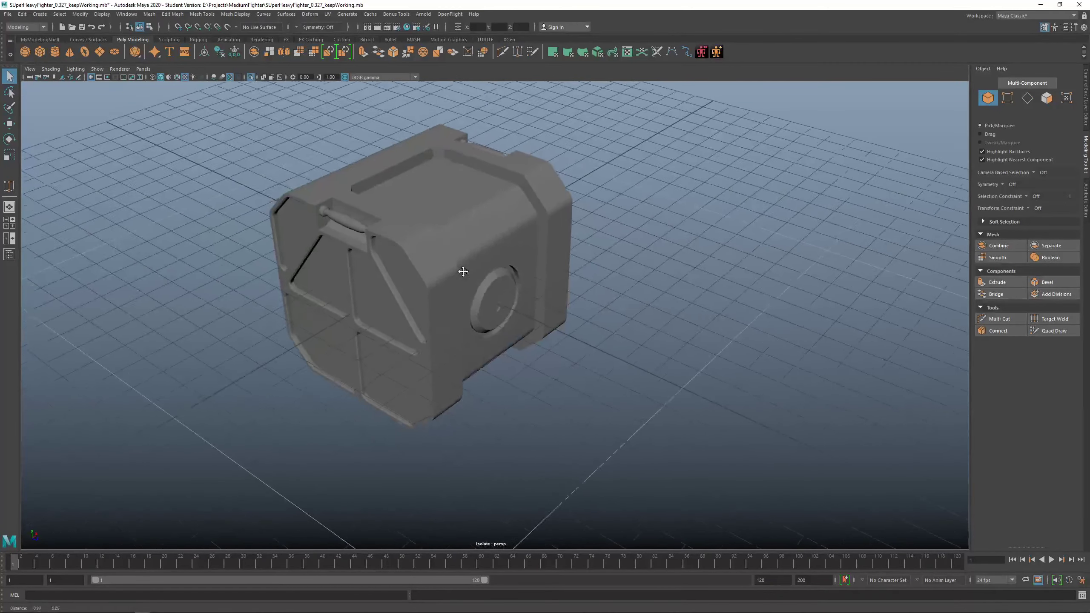
{"action": "left_click_drag", "start_coordinate": [462, 271], "coordinate": [664, 277], "text": "alt"}
{"action": "scroll", "coordinate": [591, 286], "scroll_direction": "up", "scroll_amount": 6}
{"action": "left_click", "coordinate": [518, 204]}
{"action": "scroll", "coordinate": [517, 163], "scroll_direction": "up", "scroll_amount": 3}
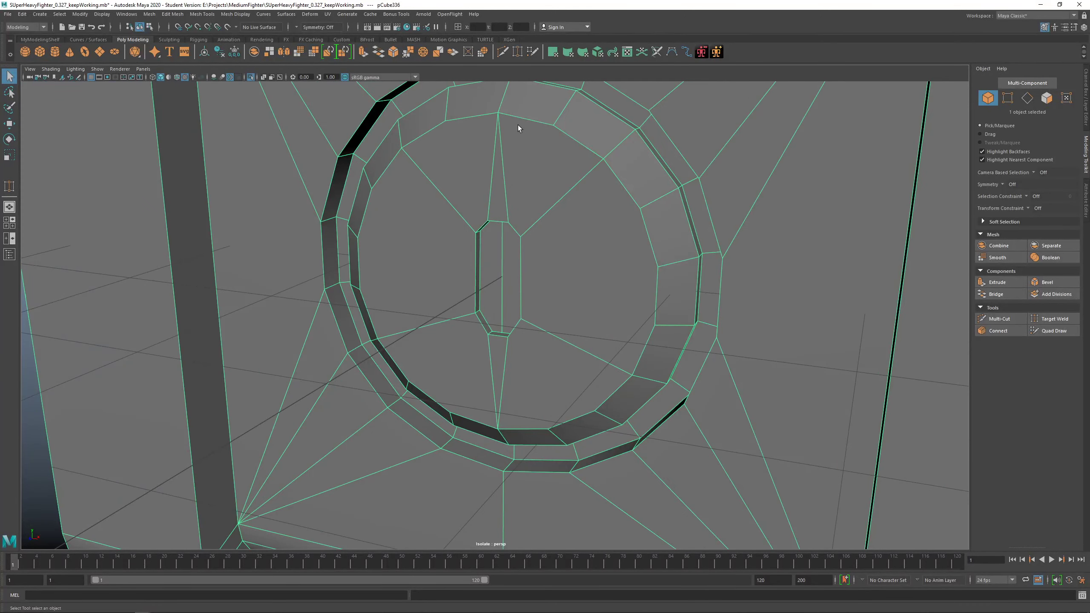
{"action": "right_click_drag", "start_coordinate": [518, 125], "coordinate": [570, 112]}
{"action": "scroll", "coordinate": [584, 150], "scroll_direction": "down", "scroll_amount": 7}
{"action": "left_click", "coordinate": [768, 299]}
Use Multi-Cut to connect the slot's left corners to the inner rim vertices of the circular recess.
{"action": "left_click_drag", "start_coordinate": [578, 309], "coordinate": [609, 310], "text": "alt"}
{"action": "left_click", "coordinate": [532, 311]}
{"action": "scroll", "coordinate": [531, 312], "scroll_direction": "up", "scroll_amount": 6}
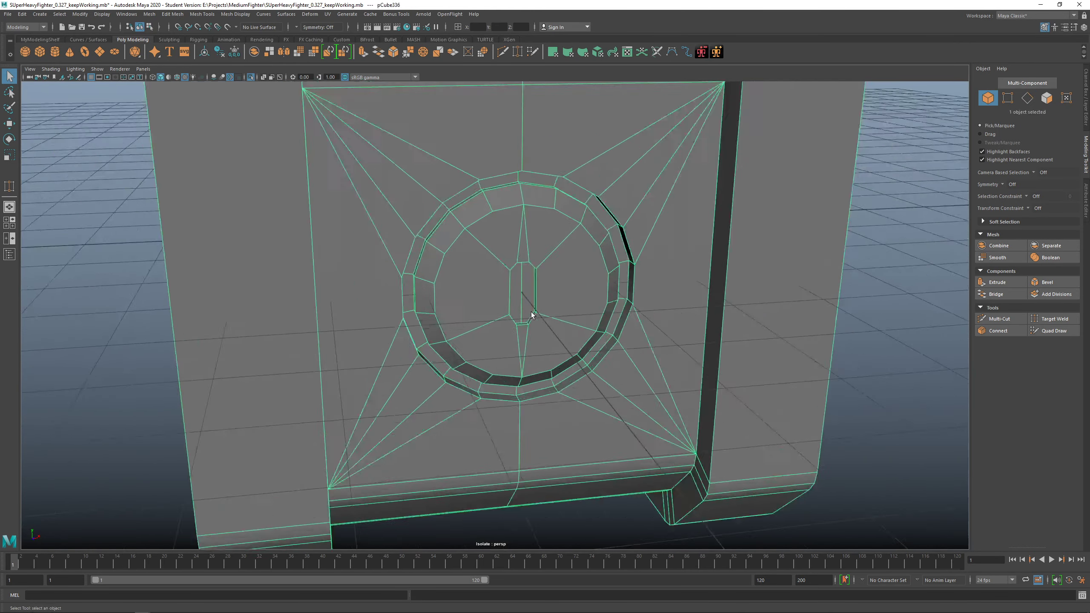
{"action": "right_click_drag", "start_coordinate": [456, 259], "coordinate": [410, 253], "text": "shift"}
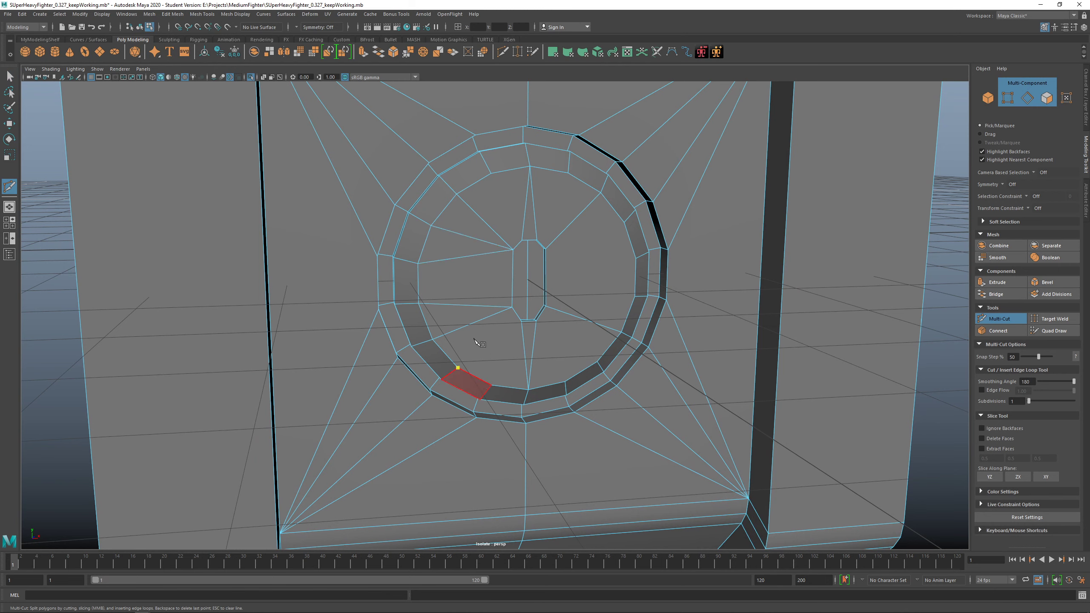
{"action": "left_click", "coordinate": [512, 308]}
{"action": "left_click", "coordinate": [491, 385]}
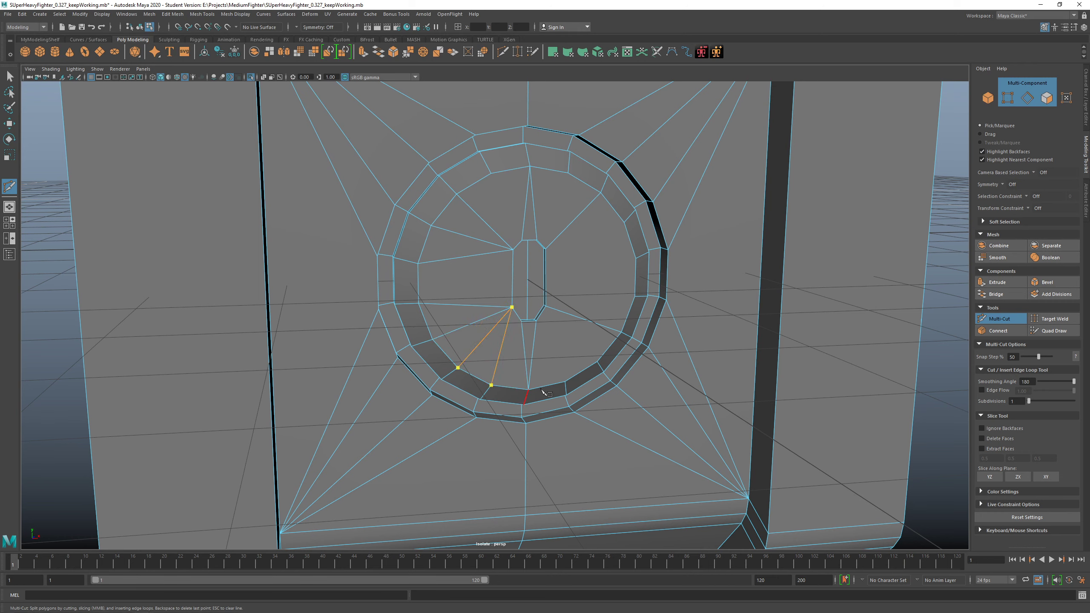
{"action": "right_click", "coordinate": [538, 387]}
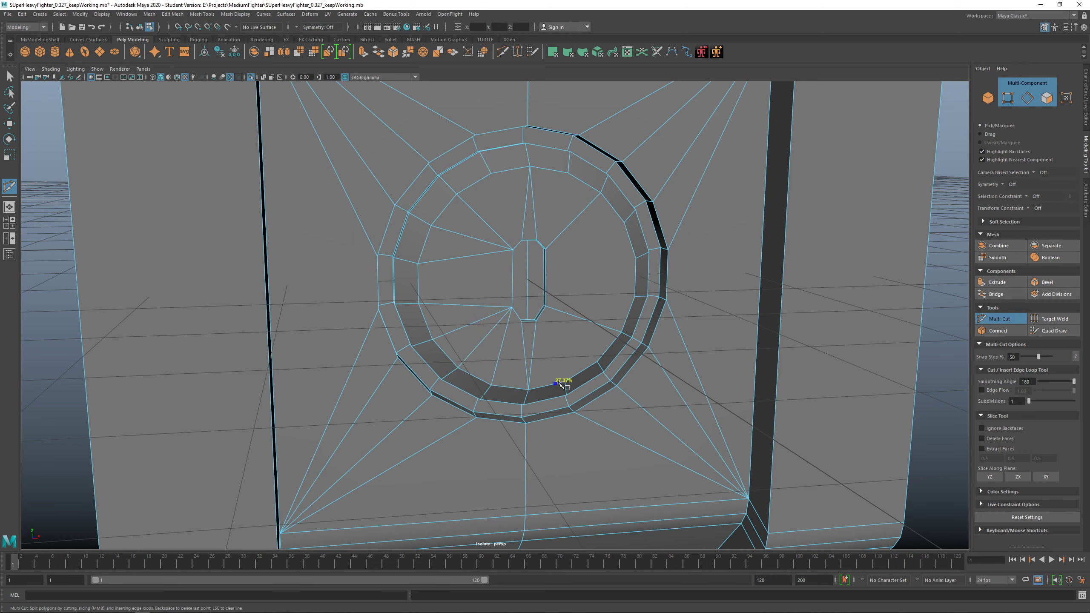
Cut matching edges from the slot's right corners to the inner rim vertices of the circular recess.
{"action": "left_click", "coordinate": [592, 369]}
{"action": "key", "text": "Return"}
{"action": "left_click", "coordinate": [635, 296]}
{"action": "right_click", "coordinate": [511, 266]}
{"action": "scroll", "coordinate": [504, 328], "scroll_direction": "down", "scroll_amount": 3}
{"action": "left_click_drag", "start_coordinate": [506, 328], "coordinate": [511, 318], "text": "alt"}
{"action": "scroll", "coordinate": [515, 325], "scroll_direction": "up", "scroll_amount": 3}
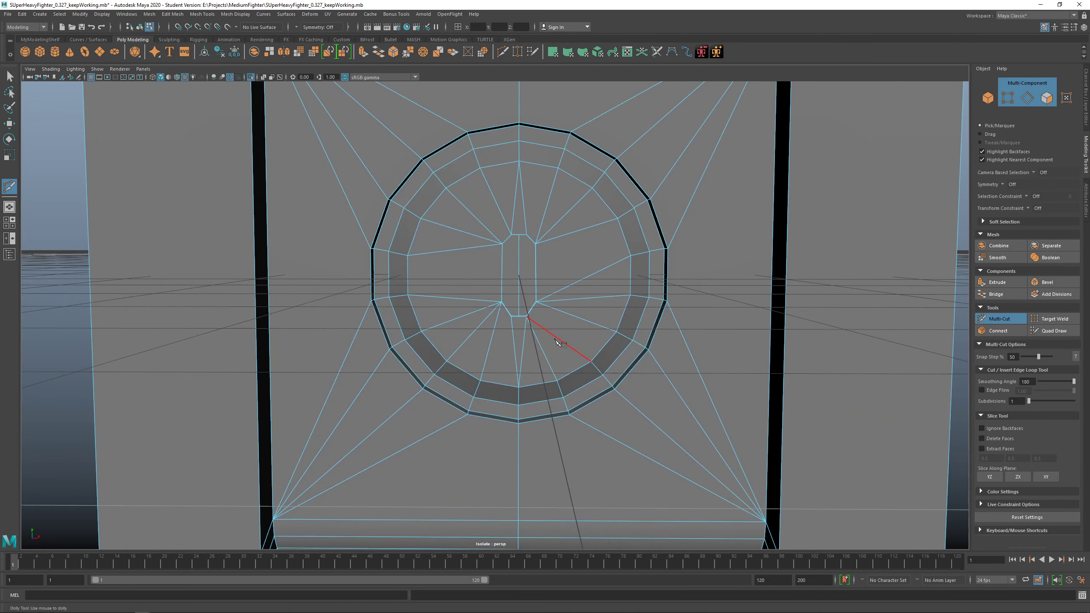
Delete the diagonal edge running from the slot's lower right corner up to the recess's inner rim.
{"action": "right_click_drag", "start_coordinate": [558, 342], "coordinate": [548, 337], "text": "alt"}
{"action": "key", "text": "q"}
{"action": "left_click", "coordinate": [597, 272]}
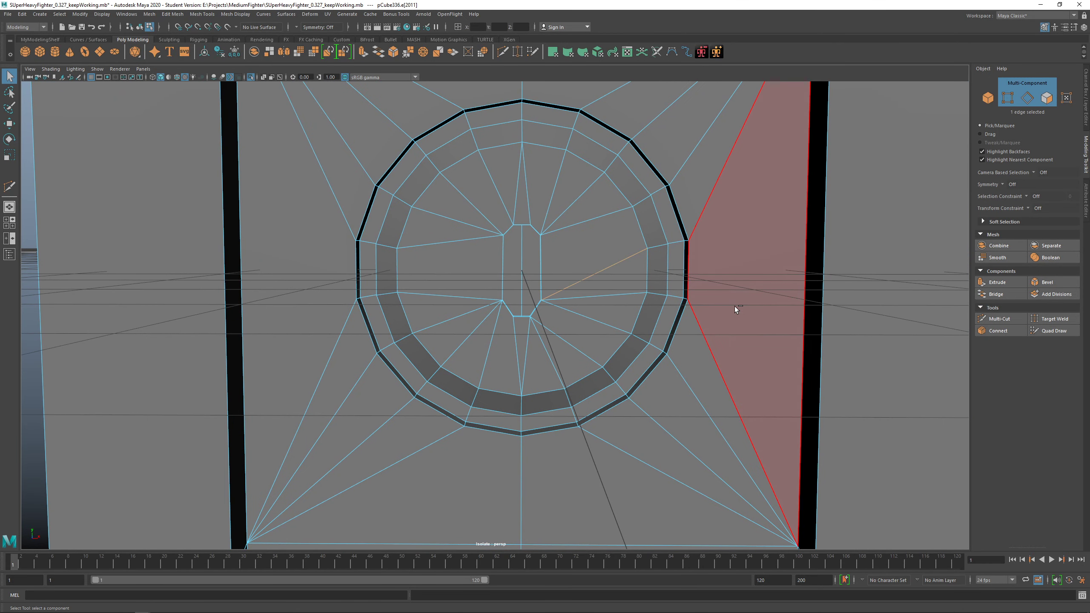
{"action": "key", "text": "Delete"}
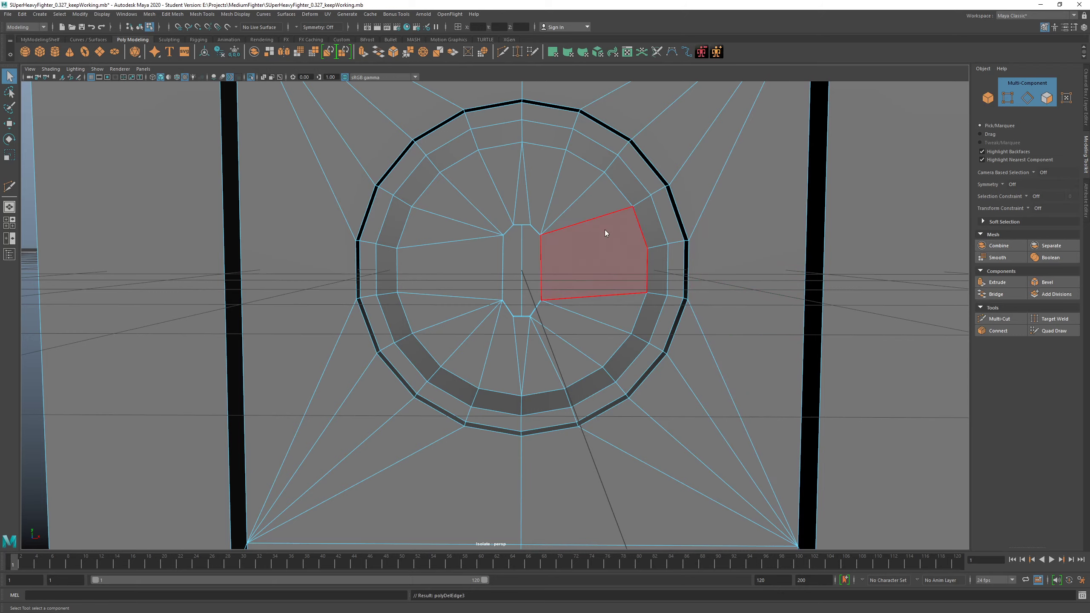
Select the slot's two floor faces, move them along Z to about 30.35, and return to object mode to check the shading.
{"action": "right_click_drag", "start_coordinate": [604, 230], "coordinate": [553, 232], "text": "shift"}
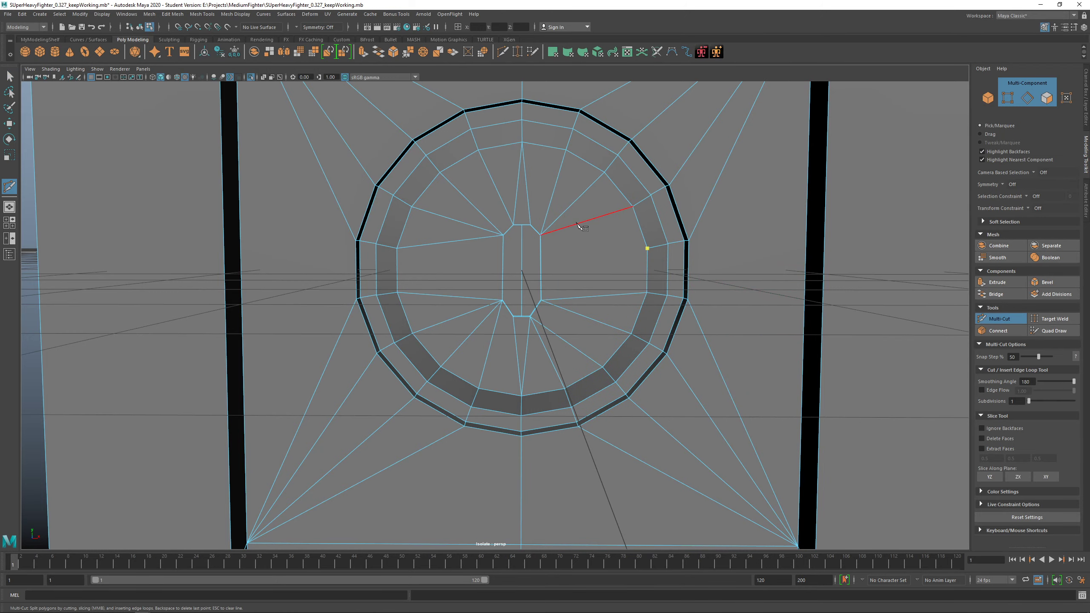
{"action": "right_click_drag", "start_coordinate": [592, 289], "coordinate": [558, 352], "text": "alt"}
{"action": "left_click_drag", "start_coordinate": [557, 352], "coordinate": [507, 290], "text": "alt"}
{"action": "right_click_drag", "start_coordinate": [506, 290], "coordinate": [528, 264], "text": "alt"}
{"action": "key", "text": "q"}
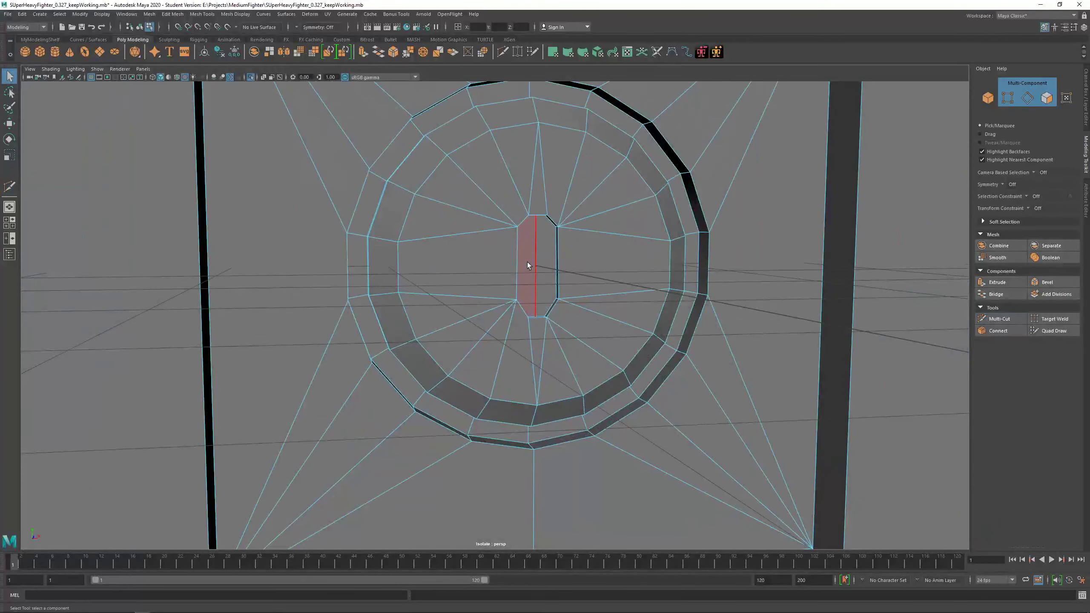
{"action": "left_click", "coordinate": [541, 259], "text": "shift"}
{"action": "left_click_drag", "start_coordinate": [541, 259], "coordinate": [458, 309], "text": "alt"}
{"action": "key", "text": "w"}
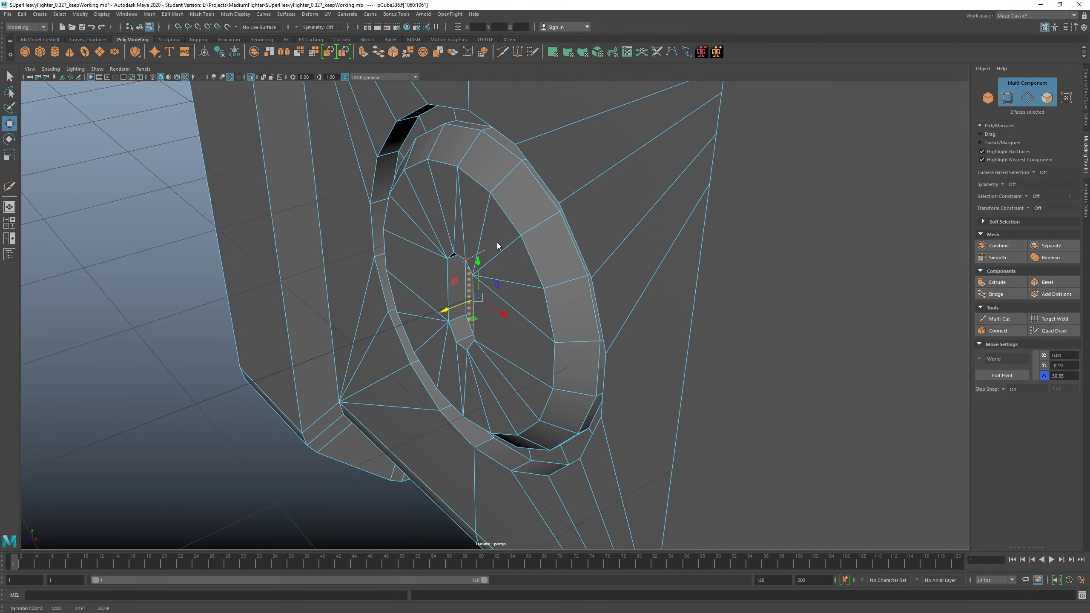
{"action": "key", "text": "F8"}
{"action": "scroll", "coordinate": [452, 307], "scroll_direction": "down", "scroll_amount": 5}
{"action": "left_click", "coordinate": [367, 374]}
{"action": "left_click_drag", "start_coordinate": [466, 469], "coordinate": [508, 319], "text": "alt"}
{"action": "left_click", "coordinate": [507, 315]}
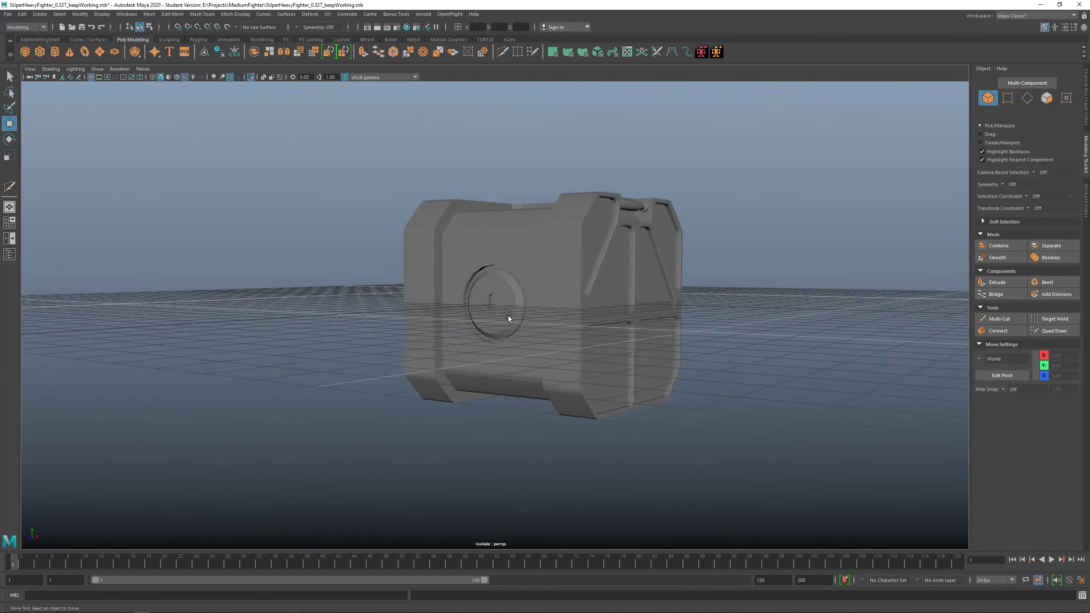
Delete the two diagonal edges running from the front panel's upper left corner to the circular recess's outer rim.
{"action": "scroll", "coordinate": [516, 282], "scroll_direction": "up", "scroll_amount": 8}
{"action": "right_click_drag", "start_coordinate": [560, 189], "coordinate": [558, 163]}
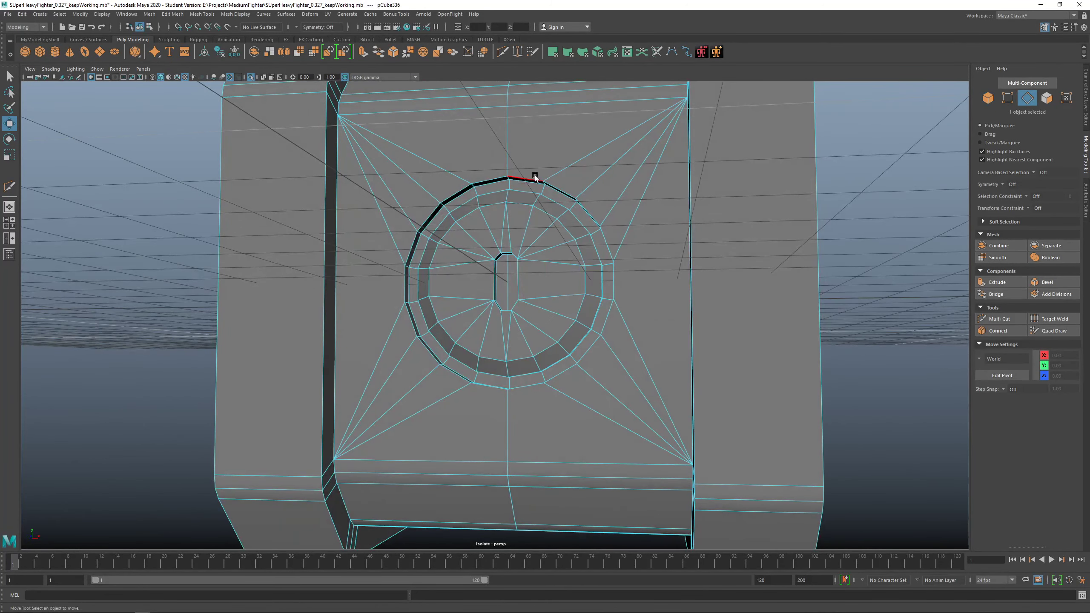
{"action": "double_click", "coordinate": [530, 176]}
{"action": "mouse_move", "coordinate": [531, 178]}
{"action": "left_mouse_down", "text": "alt"}
{"action": "mouse_move", "coordinate": [506, 199]}
{"action": "mouse_move", "coordinate": [458, 204]}
{"action": "left_mouse_up", "text": "alt"}
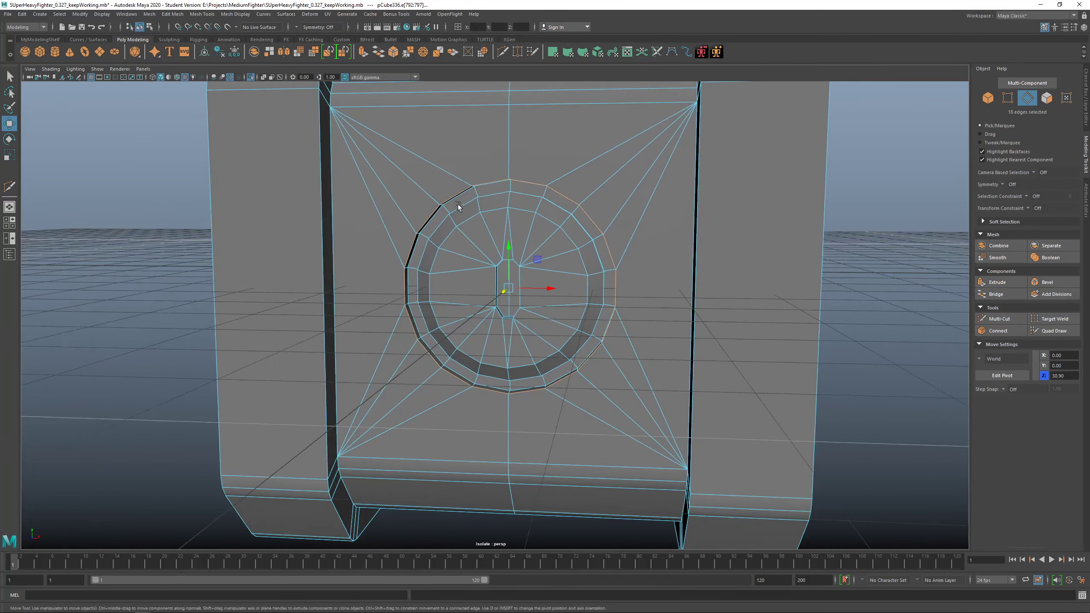
{"action": "scroll", "coordinate": [458, 204], "scroll_direction": "up", "scroll_amount": 3}
{"action": "middle_click_drag", "start_coordinate": [458, 205], "coordinate": [482, 239], "text": "alt"}
{"action": "left_click_drag", "start_coordinate": [485, 241], "coordinate": [445, 206], "text": "alt"}
{"action": "right_click_drag", "start_coordinate": [440, 187], "coordinate": [444, 157]}
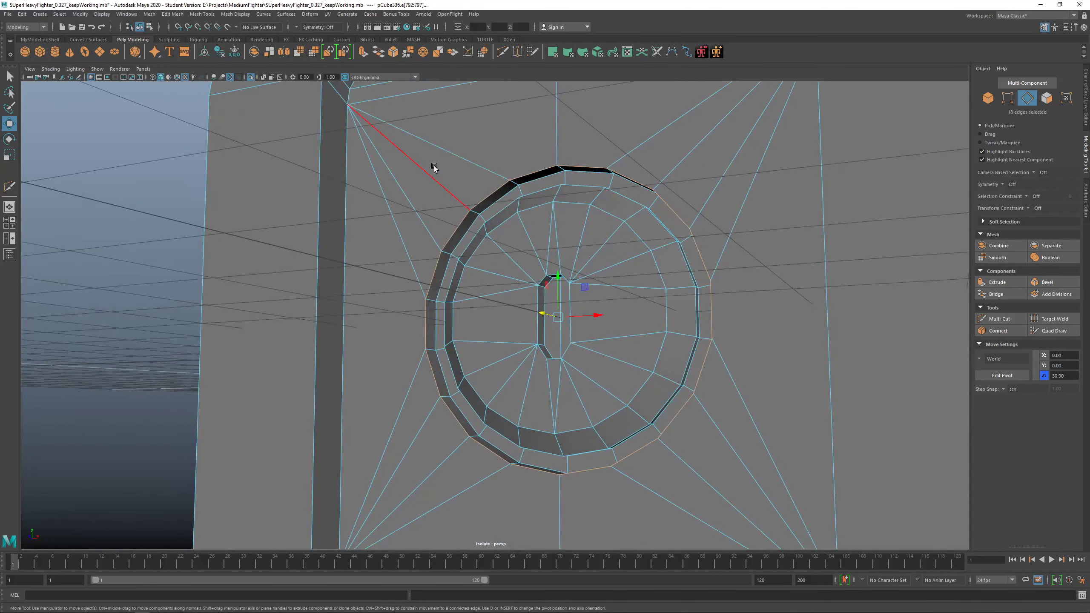
{"action": "left_click_drag", "start_coordinate": [451, 144], "coordinate": [475, 146], "text": "shift"}
{"action": "left_click", "coordinate": [474, 144]}
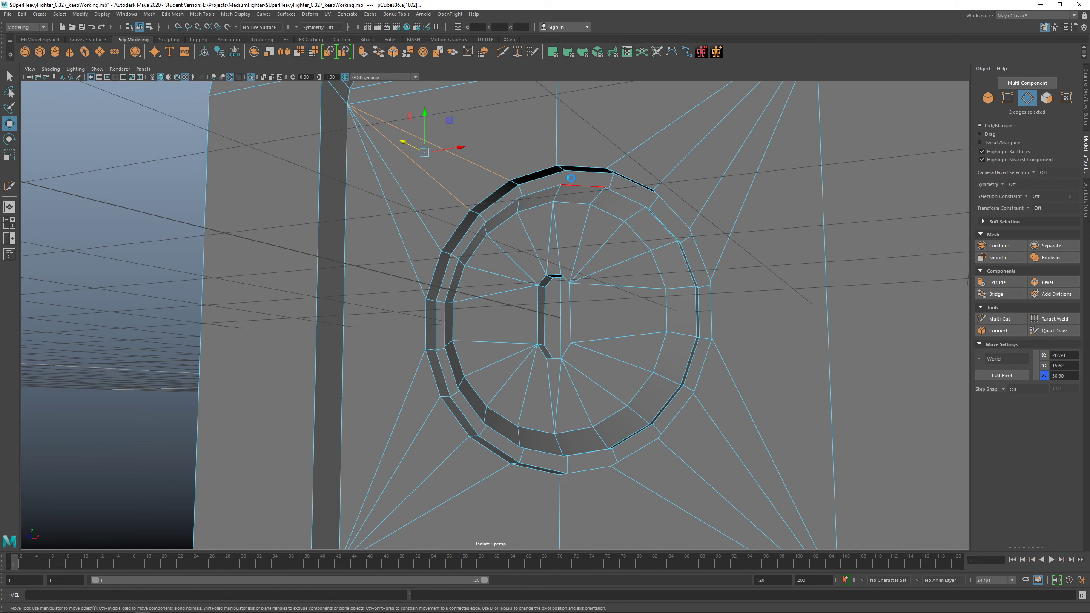
{"action": "key", "text": "Delete"}
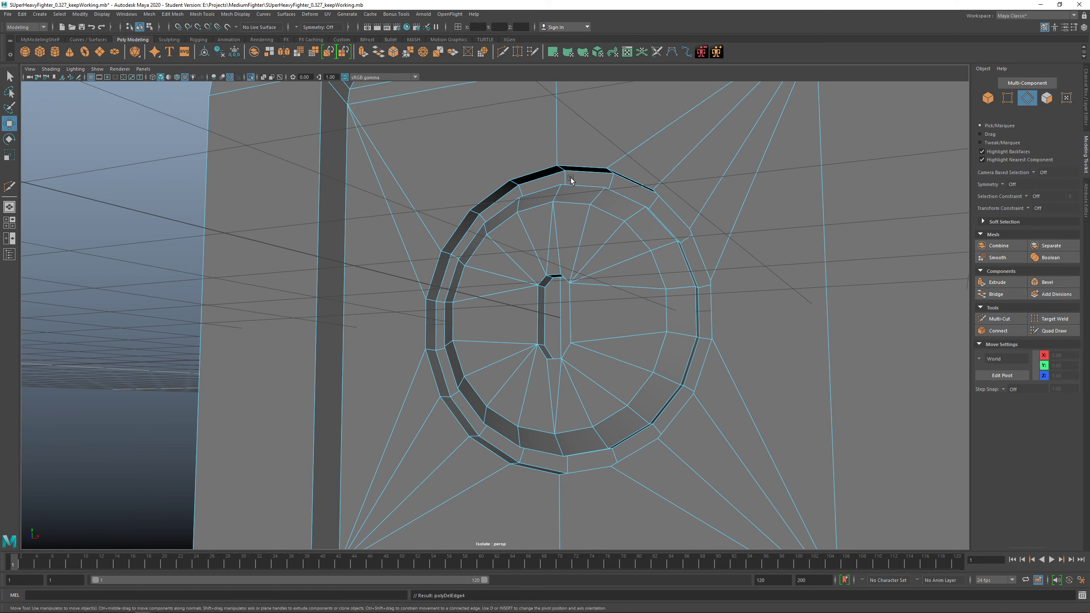
Use Multi-Cut to connect the front panel's upper left corner to a vertex on the circular recess's outer rim.
{"action": "left_click", "coordinate": [481, 194]}
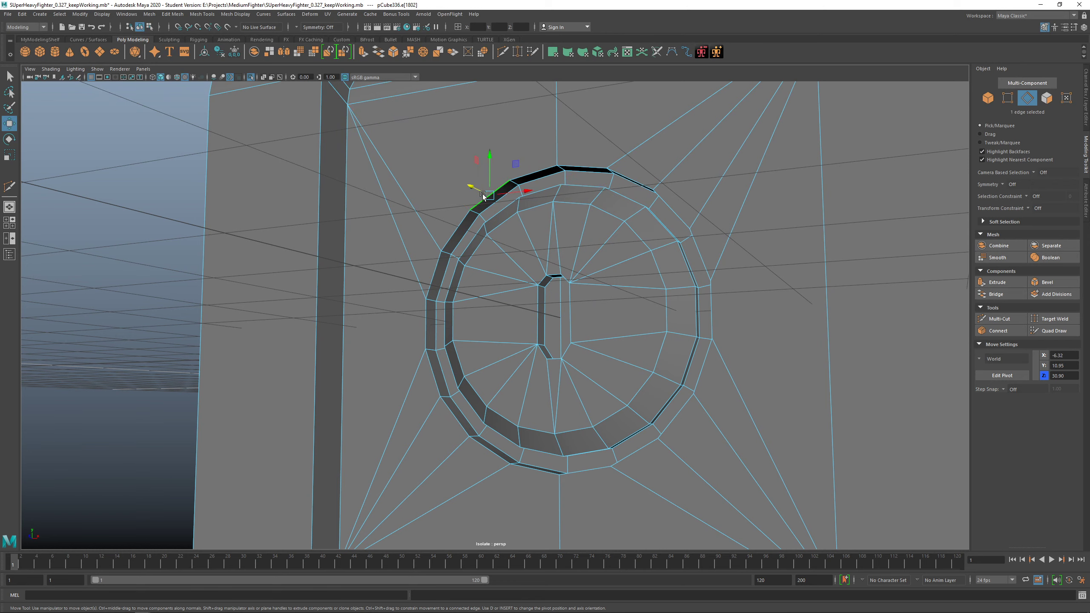
{"action": "double_click", "coordinate": [531, 174]}
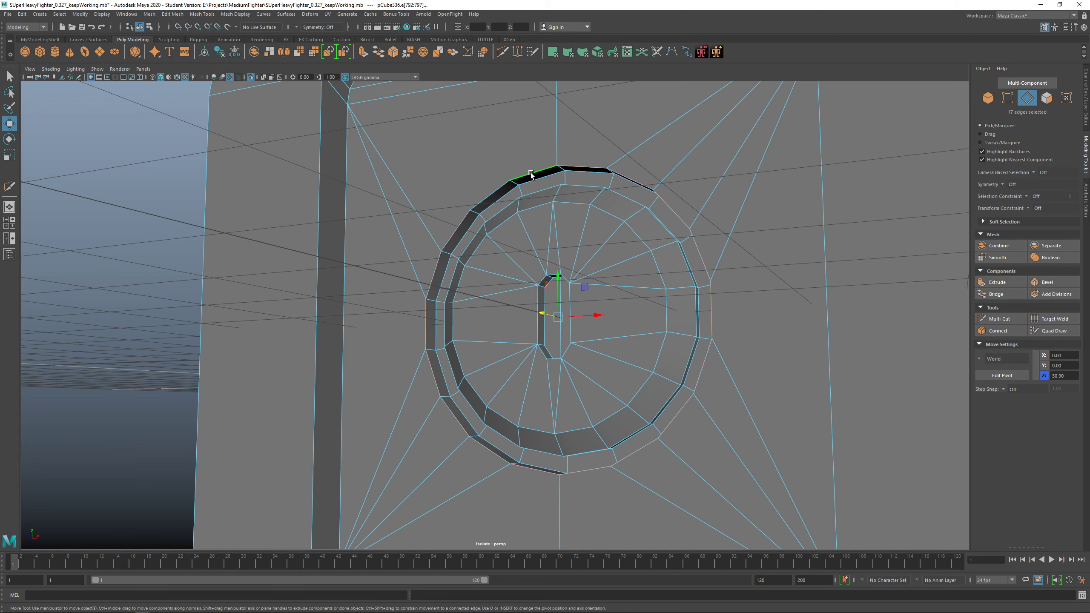
{"action": "left_click", "coordinate": [487, 197]}
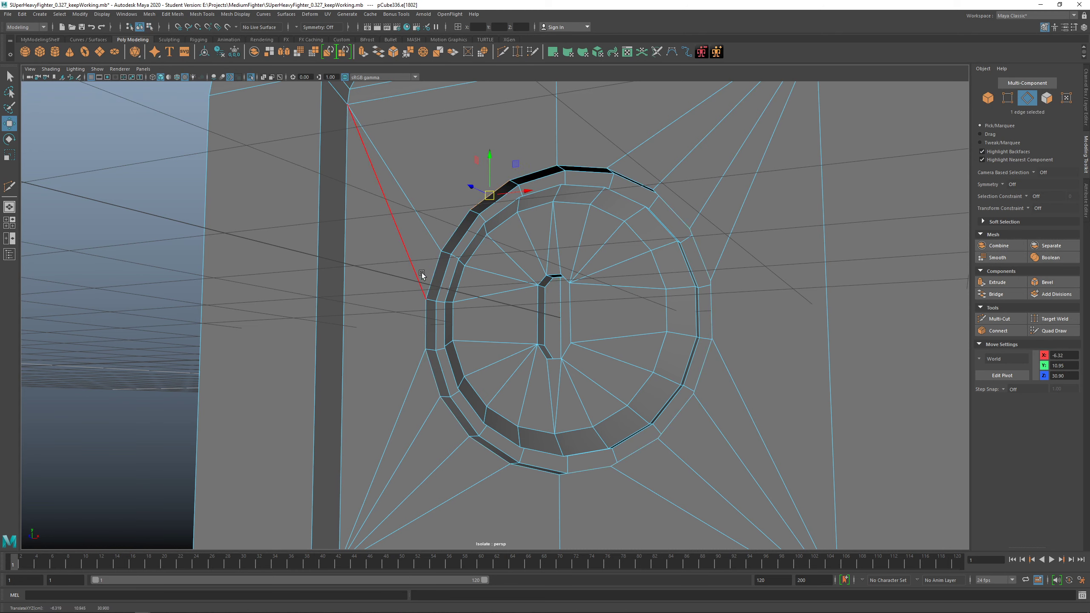
{"action": "left_click_drag", "start_coordinate": [421, 272], "coordinate": [434, 278], "text": "alt"}
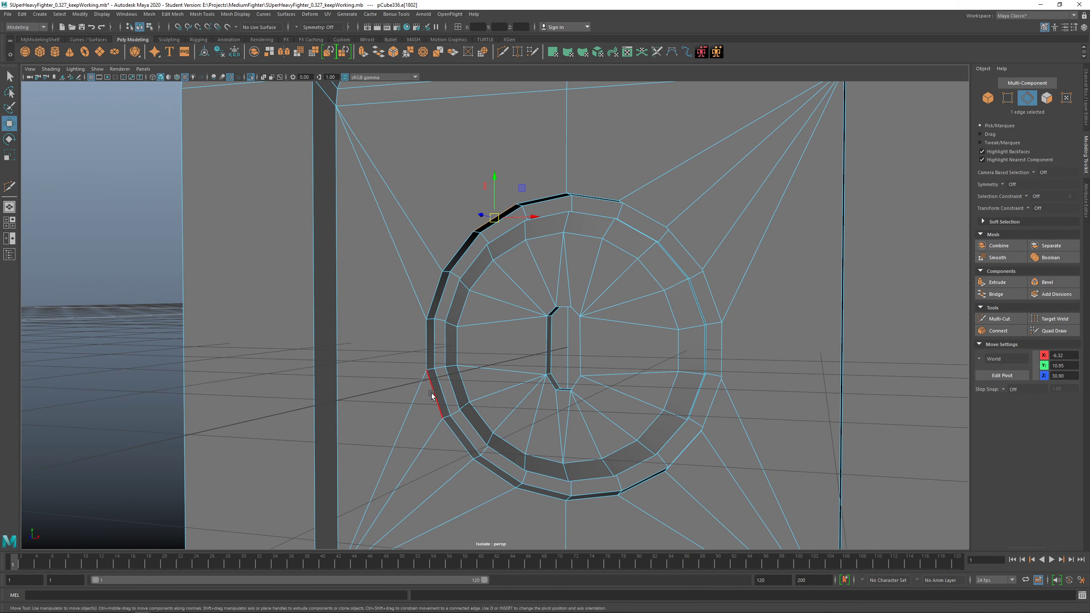
{"action": "left_click", "coordinate": [487, 471], "text": "shift"}
{"action": "middle_click_drag", "start_coordinate": [453, 230], "coordinate": [481, 251], "text": "alt"}
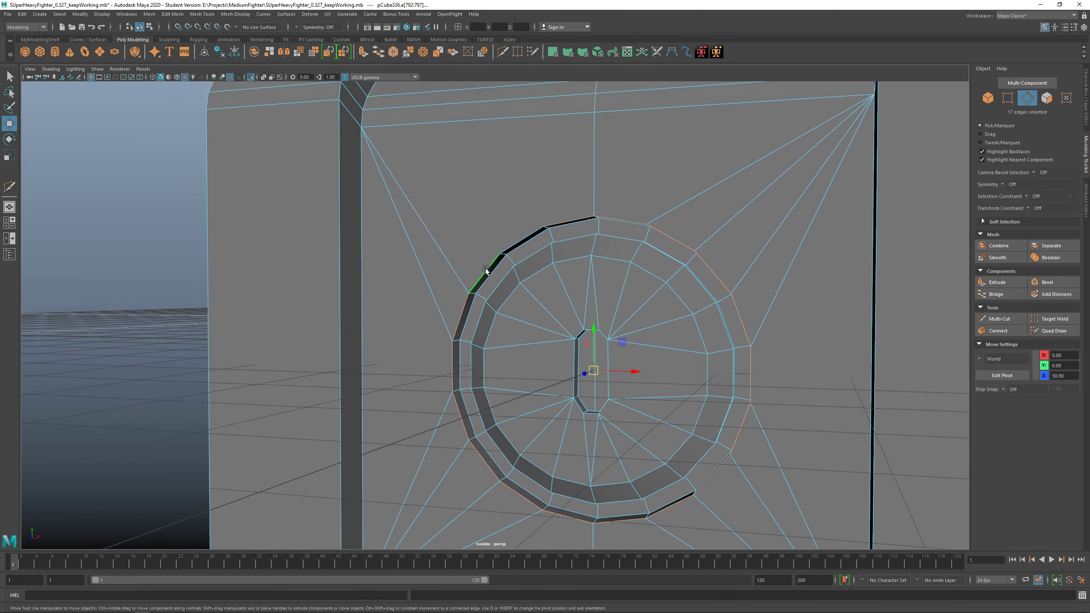
{"action": "key", "text": "q"}
{"action": "right_click_drag", "start_coordinate": [523, 240], "coordinate": [474, 248], "text": "shift"}
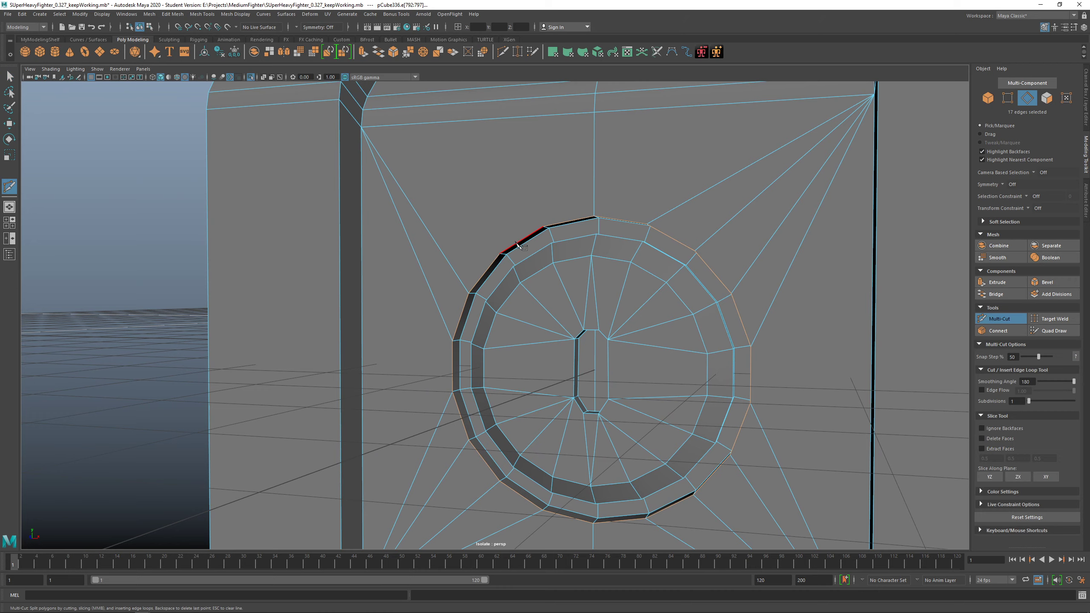
{"action": "left_click", "coordinate": [361, 127]}
{"action": "left_click", "coordinate": [543, 227]}
{"action": "right_click", "coordinate": [557, 246]}
Select the circular recess's full outer rim edge loop and bevel it with a fraction of 0.25.
{"action": "scroll", "coordinate": [549, 275], "scroll_direction": "down", "scroll_amount": 3}
{"action": "mouse_move", "coordinate": [544, 285]}
{"action": "left_mouse_down", "text": "alt"}
{"action": "mouse_move", "coordinate": [601, 255]}
{"action": "mouse_move", "coordinate": [564, 257]}
{"action": "mouse_move", "coordinate": [536, 282]}
{"action": "mouse_move", "coordinate": [539, 271]}
{"action": "left_mouse_up", "text": "alt"}
{"action": "middle_click_drag", "start_coordinate": [551, 390], "coordinate": [556, 286], "text": "alt"}
{"action": "left_click_drag", "start_coordinate": [556, 286], "coordinate": [528, 274], "text": "alt"}
{"action": "right_click_drag", "start_coordinate": [549, 266], "coordinate": [613, 243], "text": "alt"}
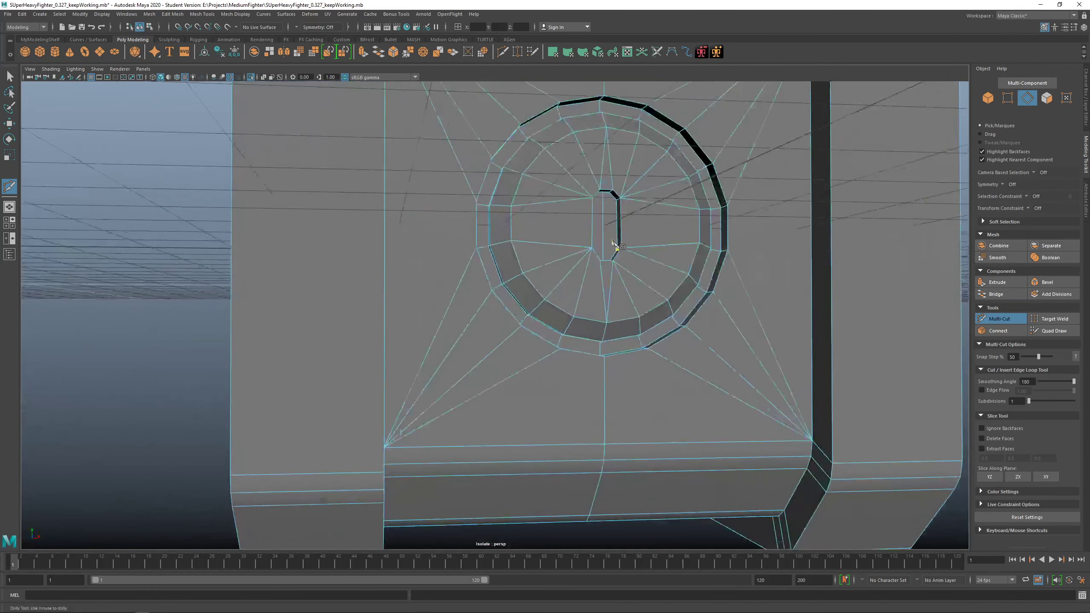
{"action": "right_click", "coordinate": [469, 169]}
{"action": "double_click", "coordinate": [479, 179]}
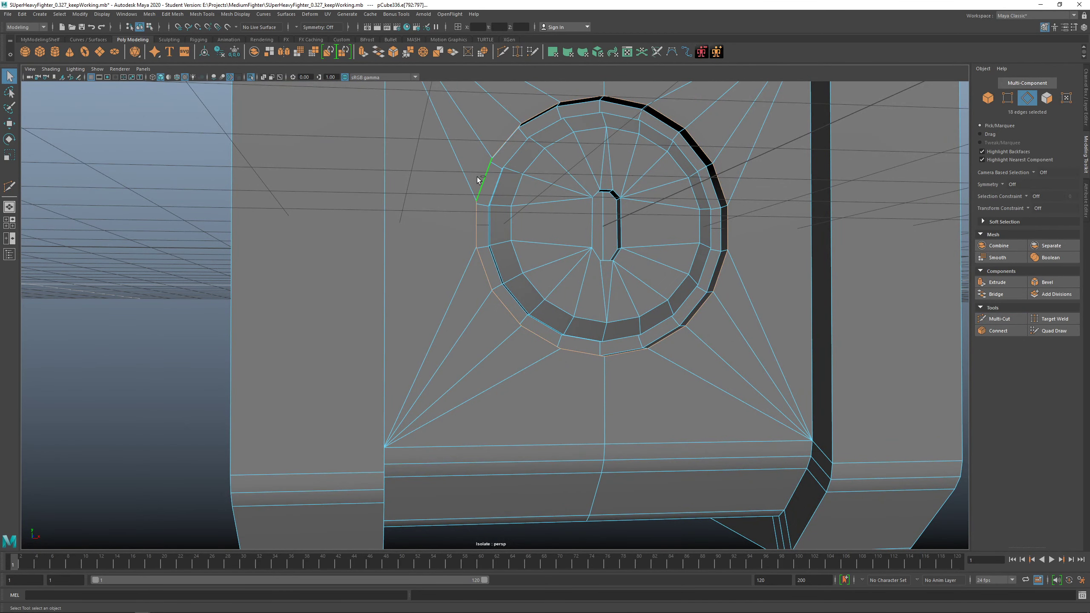
{"action": "right_click_drag", "start_coordinate": [477, 177], "coordinate": [488, 177], "text": "shift"}
{"action": "left_click", "coordinate": [521, 177]}
{"action": "left_click_drag", "start_coordinate": [498, 198], "coordinate": [469, 204], "text": "alt"}
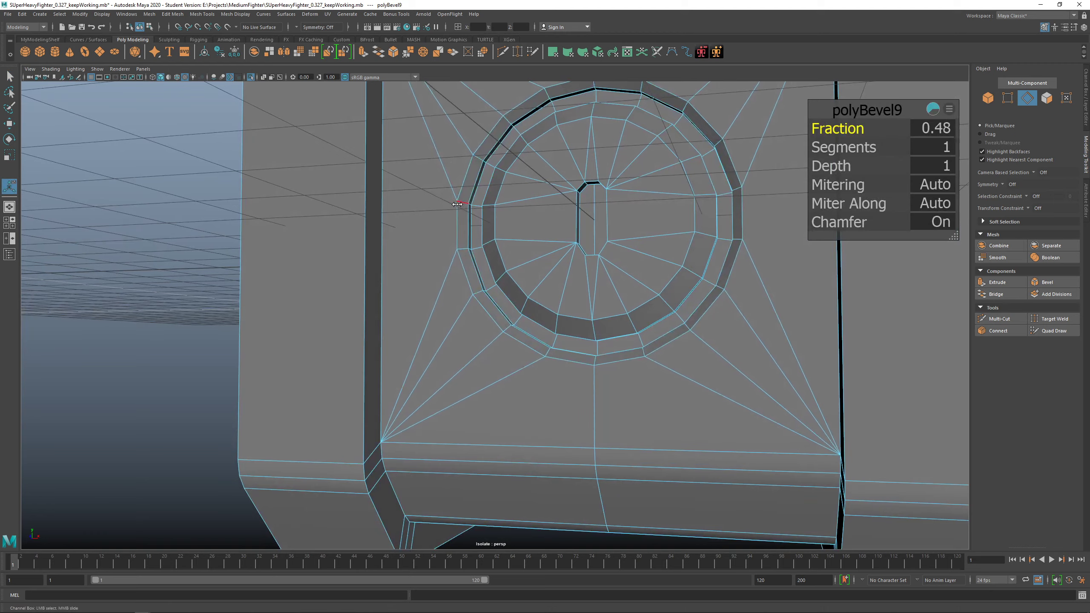
{"action": "middle_click_drag", "start_coordinate": [457, 204], "coordinate": [453, 206]}
{"action": "scroll", "coordinate": [487, 255], "scroll_direction": "down", "scroll_amount": 6}
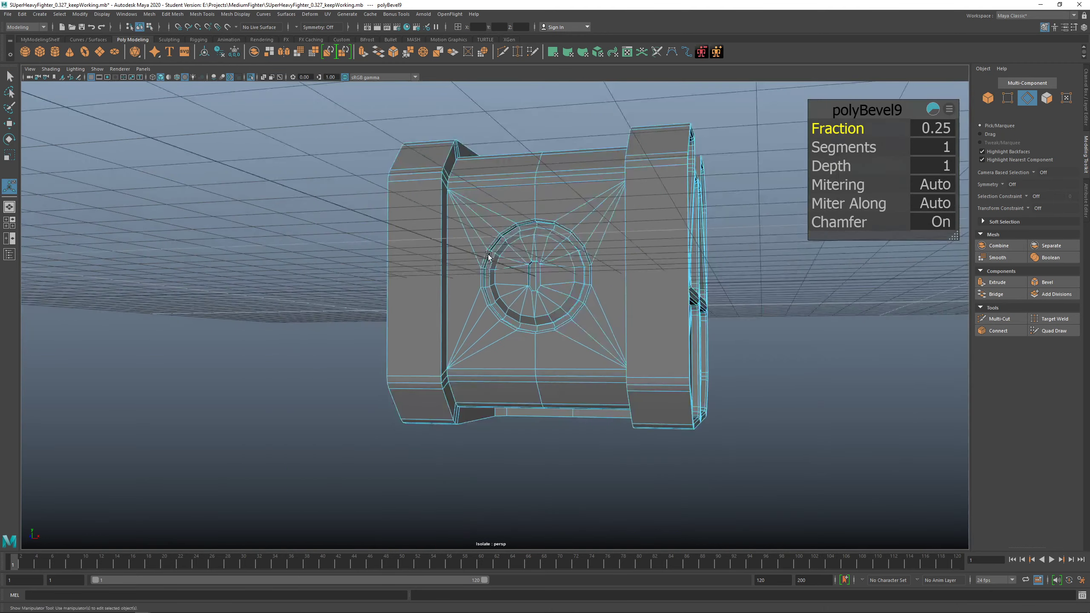
Return to object mode and examine the bevelled recess and the recessed top panel of the body from several angles.
{"action": "left_click_drag", "start_coordinate": [488, 256], "coordinate": [459, 246], "text": "alt"}
{"action": "key", "text": "q"}
{"action": "key", "text": "F8"}
{"action": "left_click", "coordinate": [344, 237]}
{"action": "scroll", "coordinate": [434, 332], "scroll_direction": "down", "scroll_amount": 2}
{"action": "left_click_drag", "start_coordinate": [434, 332], "coordinate": [530, 259], "text": "alt"}
{"action": "left_click", "coordinate": [508, 330]}
{"action": "key", "text": "f"}
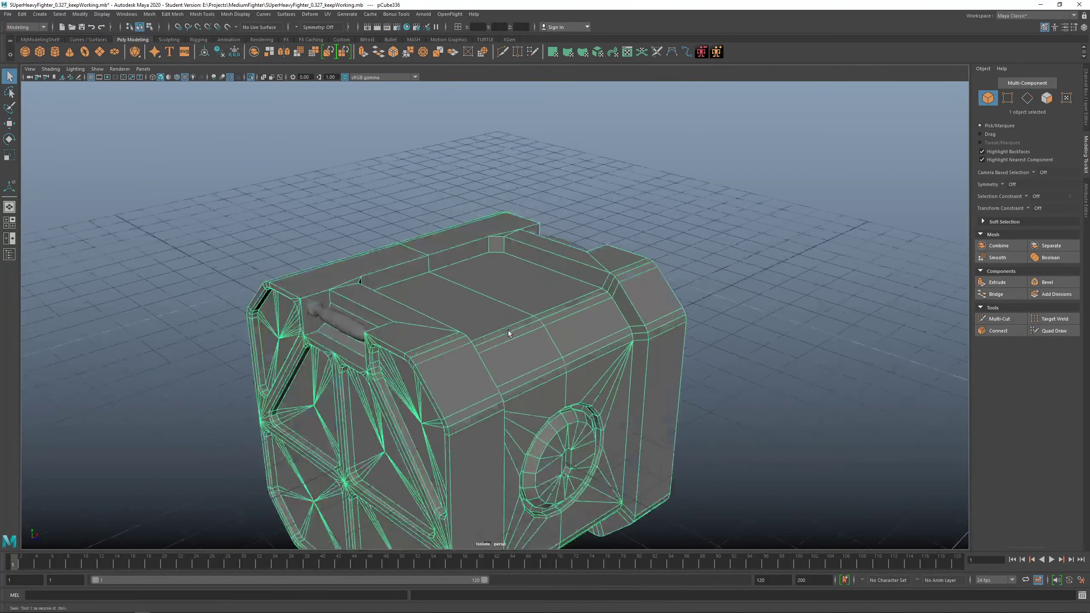
{"action": "left_click_drag", "start_coordinate": [508, 330], "coordinate": [425, 254], "text": "alt"}
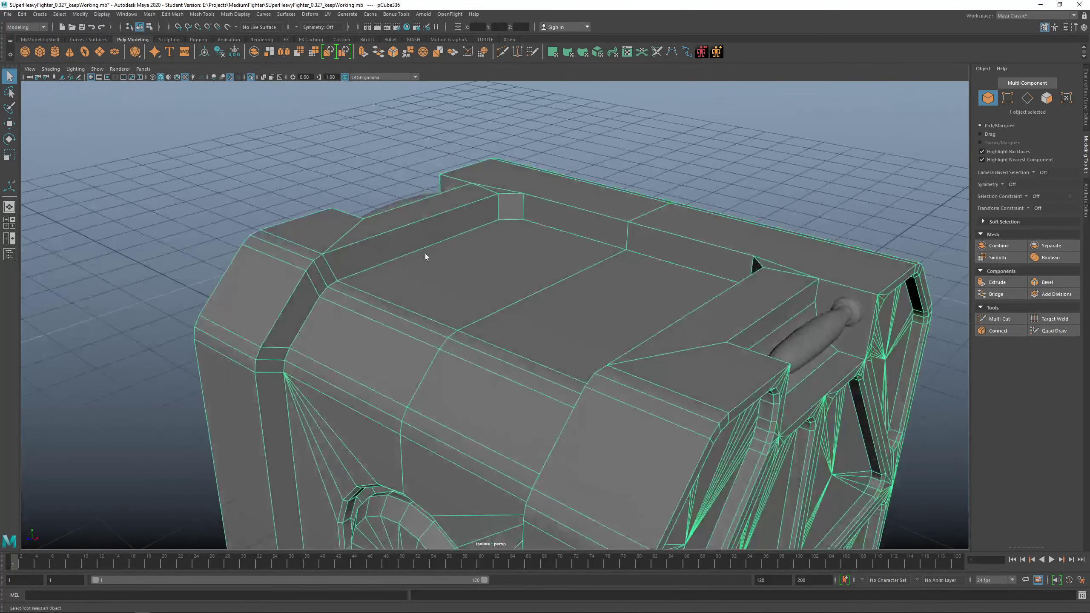
{"action": "left_click_drag", "start_coordinate": [434, 302], "coordinate": [502, 347], "text": "alt"}
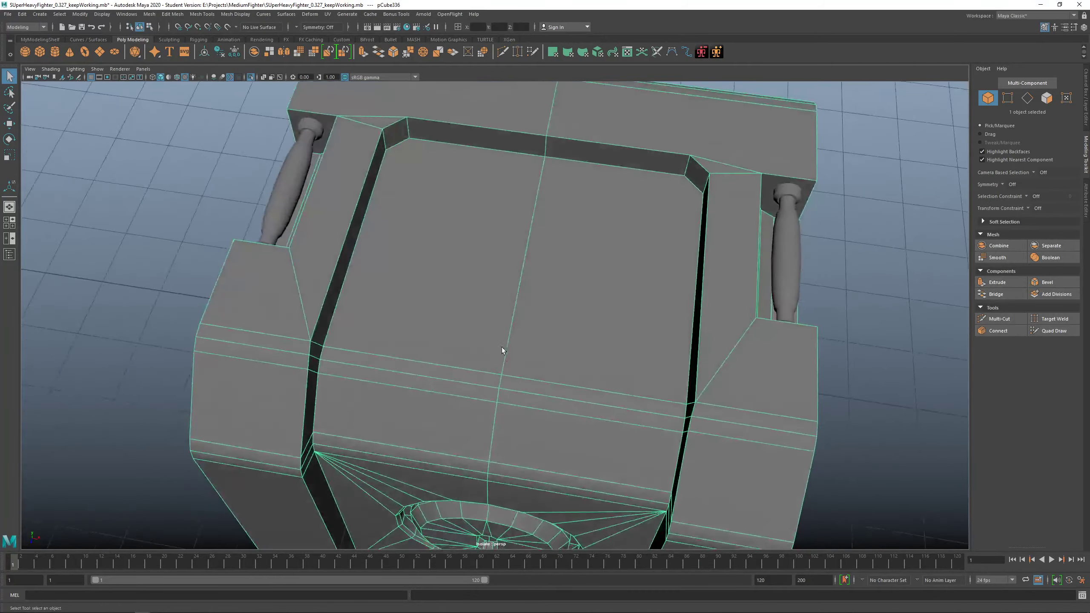
{"action": "scroll", "coordinate": [502, 348], "scroll_direction": "down", "scroll_amount": 3}
{"action": "middle_click_drag", "start_coordinate": [502, 347], "coordinate": [457, 307], "text": "alt"}
{"action": "left_click_drag", "start_coordinate": [457, 307], "coordinate": [471, 285], "text": "alt"}
{"action": "left_click", "coordinate": [652, 387]}
{"action": "right_click_drag", "start_coordinate": [615, 358], "coordinate": [498, 339], "text": "alt"}
{"action": "left_click_drag", "start_coordinate": [497, 339], "coordinate": [429, 259], "text": "alt"}
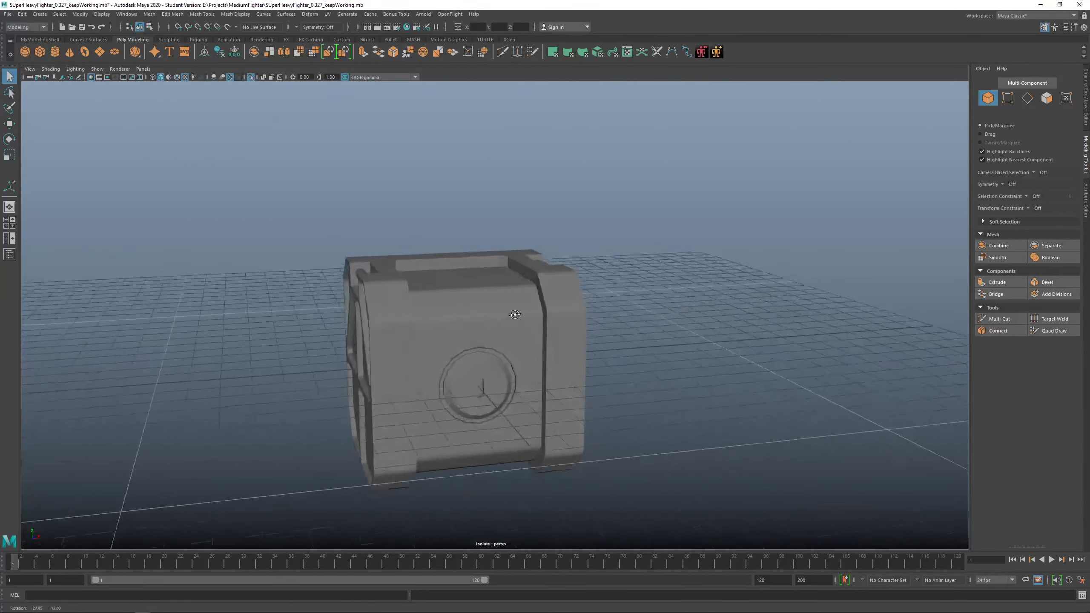
{"action": "left_click", "coordinate": [461, 255]}
{"action": "key", "text": "f"}
{"action": "left_click", "coordinate": [764, 283]}
Create a polygon cube and scale it into a flat slab about 39.7 by 3.4 by 17.7 units.
{"action": "right_click_drag", "start_coordinate": [753, 243], "coordinate": [747, 264], "text": "shift"}
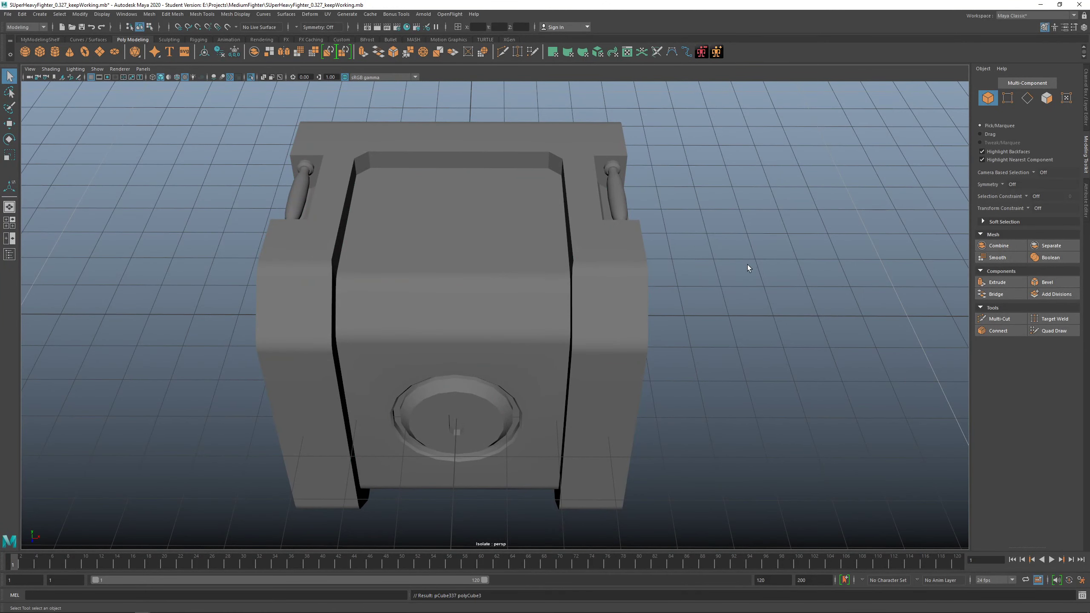
{"action": "scroll", "coordinate": [603, 317], "scroll_direction": "down", "scroll_amount": 4}
{"action": "left_click_drag", "start_coordinate": [603, 317], "coordinate": [771, 328], "text": "alt"}
{"action": "key", "text": "w"}
{"action": "key", "text": "r"}
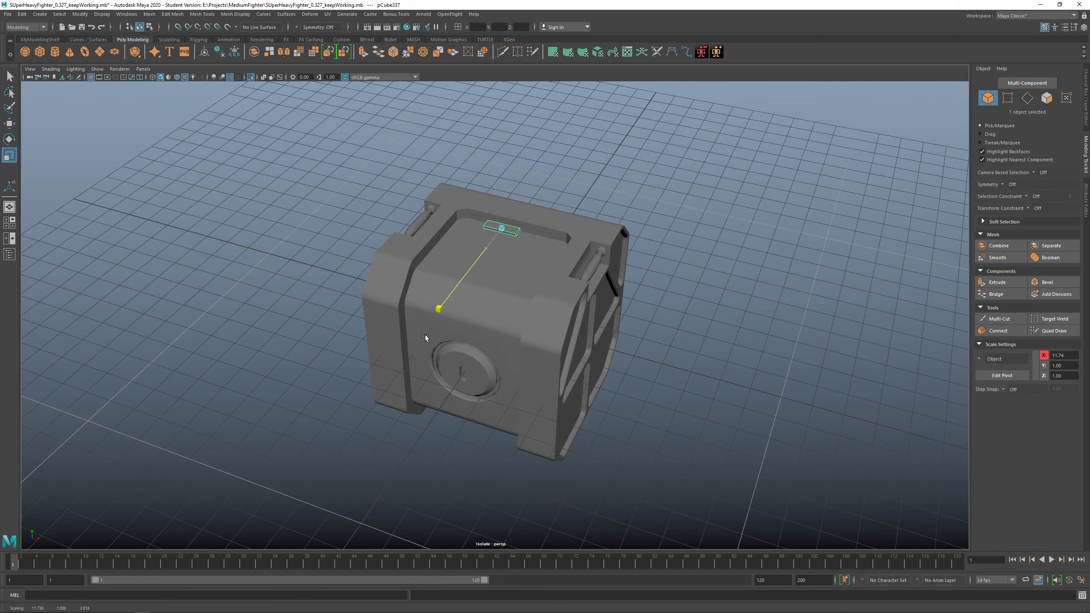
{"action": "left_click_drag", "start_coordinate": [507, 238], "coordinate": [546, 249]}
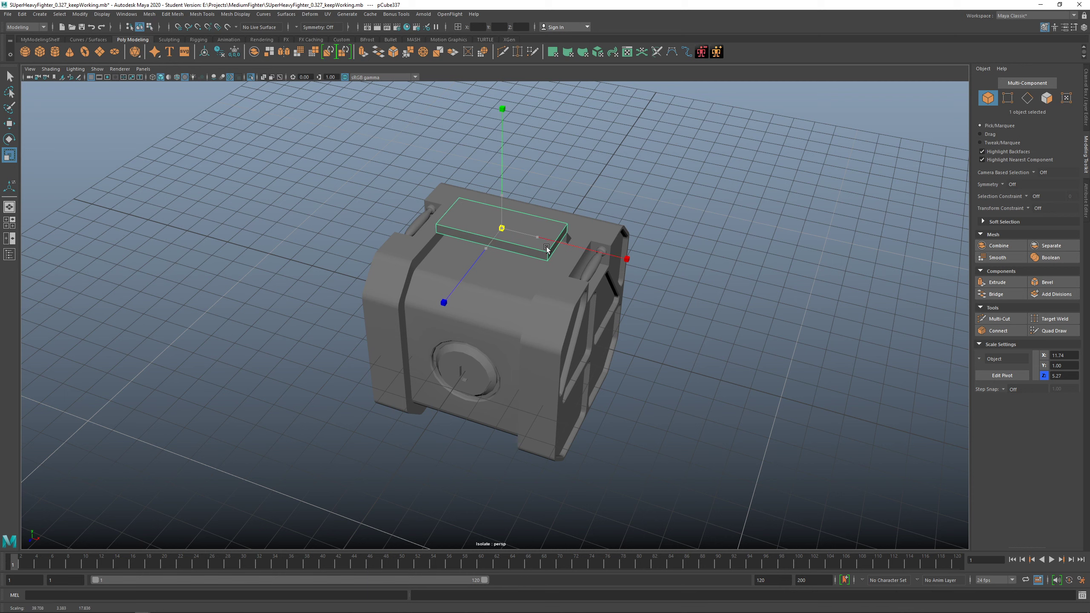
Position the slab in the body's recessed top panel at about 32.05 on Y, shifted forward along Z.
{"action": "key", "text": "w"}
{"action": "left_click_drag", "start_coordinate": [502, 196], "coordinate": [501, 215]}
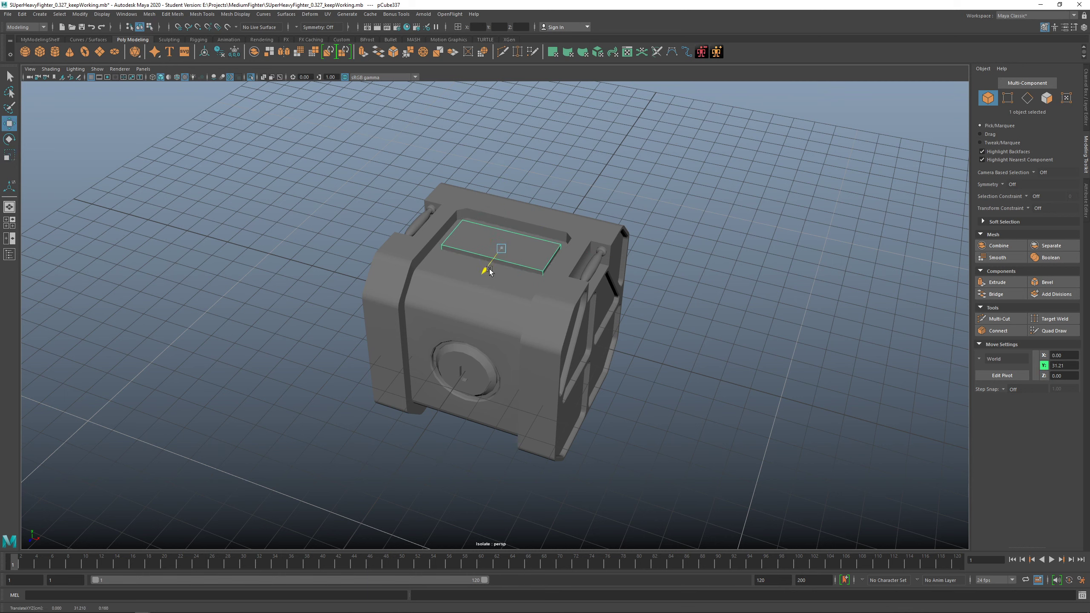
{"action": "key", "text": "r"}
{"action": "left_click_drag", "start_coordinate": [499, 260], "coordinate": [493, 231]}
{"action": "key", "text": "w"}
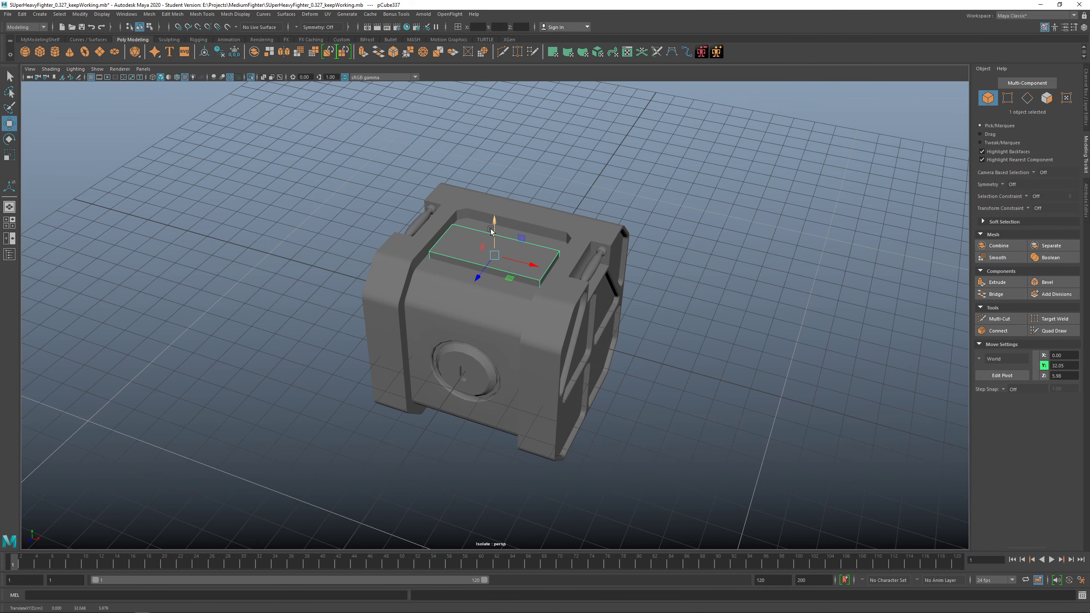
Isolate the slab, delete its bottom face, and restore the rest of the model to view.
{"action": "key", "text": "ctrl+1"}
{"action": "key", "text": "f"}
{"action": "left_click_drag", "start_coordinate": [519, 318], "coordinate": [502, 246], "text": "alt"}
{"action": "key", "text": "ctrl+1"}
{"action": "right_click_drag", "start_coordinate": [502, 247], "coordinate": [503, 284]}
{"action": "left_click", "coordinate": [531, 247]}
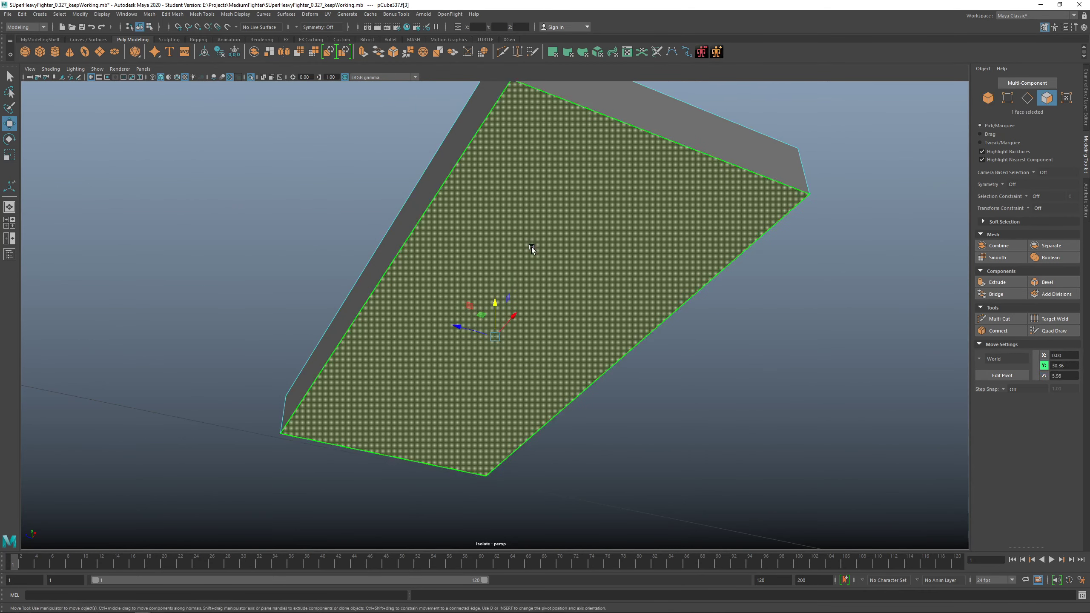
{"action": "key", "text": "Delete"}
{"action": "key", "text": "ctrl+1"}
Move the slab's rear face along Z to about -11.1, toward the back wall of the top recess.
{"action": "left_click_drag", "start_coordinate": [531, 246], "coordinate": [618, 306], "text": "alt"}
{"action": "right_click_drag", "start_coordinate": [618, 306], "coordinate": [532, 306], "text": "alt"}
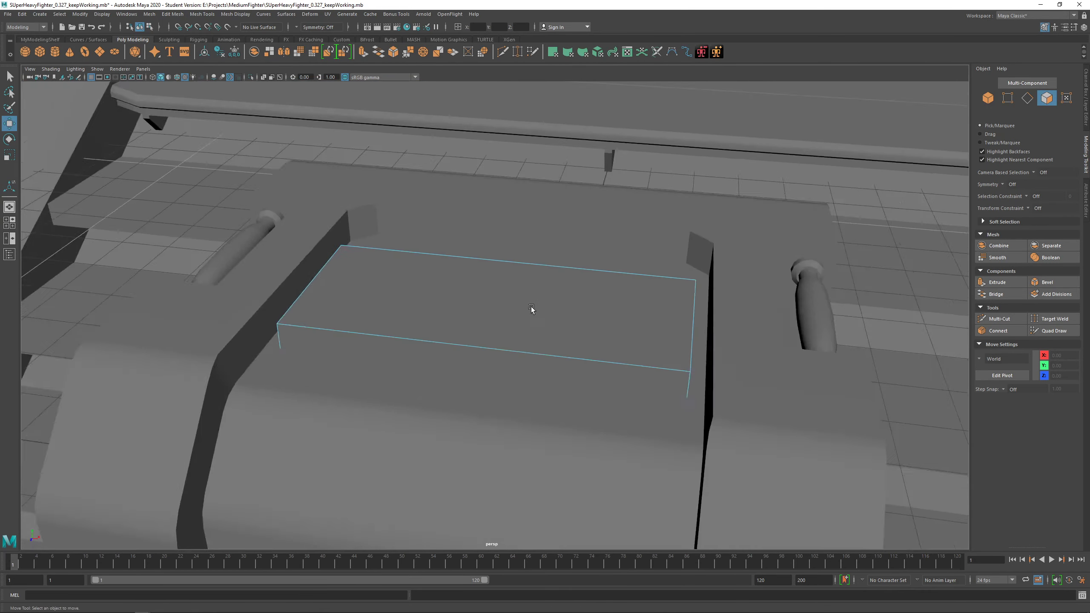
{"action": "left_click_drag", "start_coordinate": [531, 306], "coordinate": [607, 380], "text": "alt"}
{"action": "left_click", "coordinate": [560, 367]}
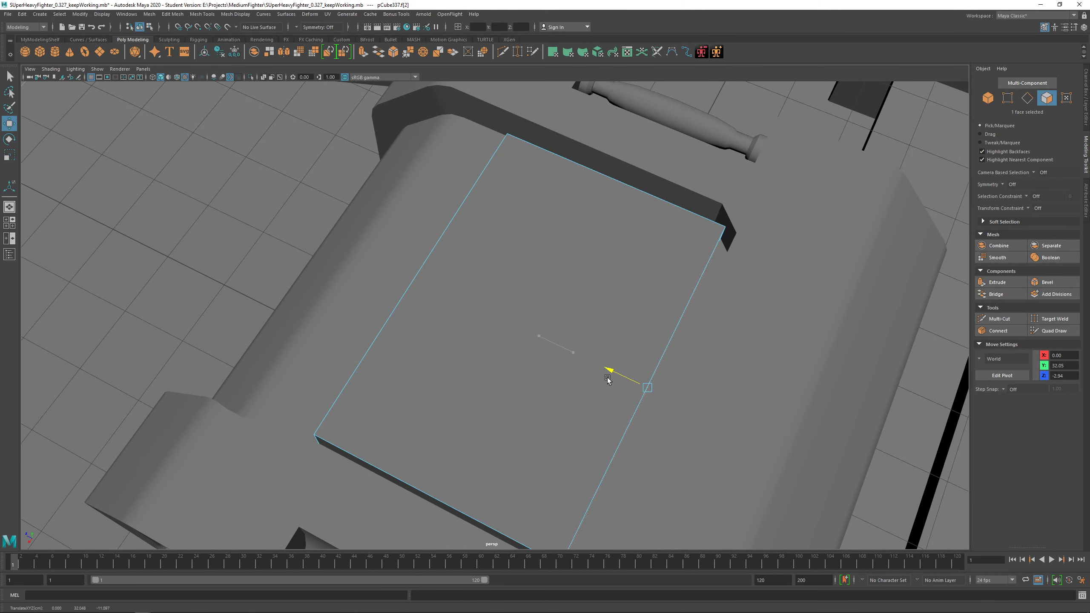
{"action": "right_click_drag", "start_coordinate": [552, 299], "coordinate": [595, 292]}
{"action": "left_click_drag", "start_coordinate": [596, 294], "coordinate": [531, 266], "text": "alt"}
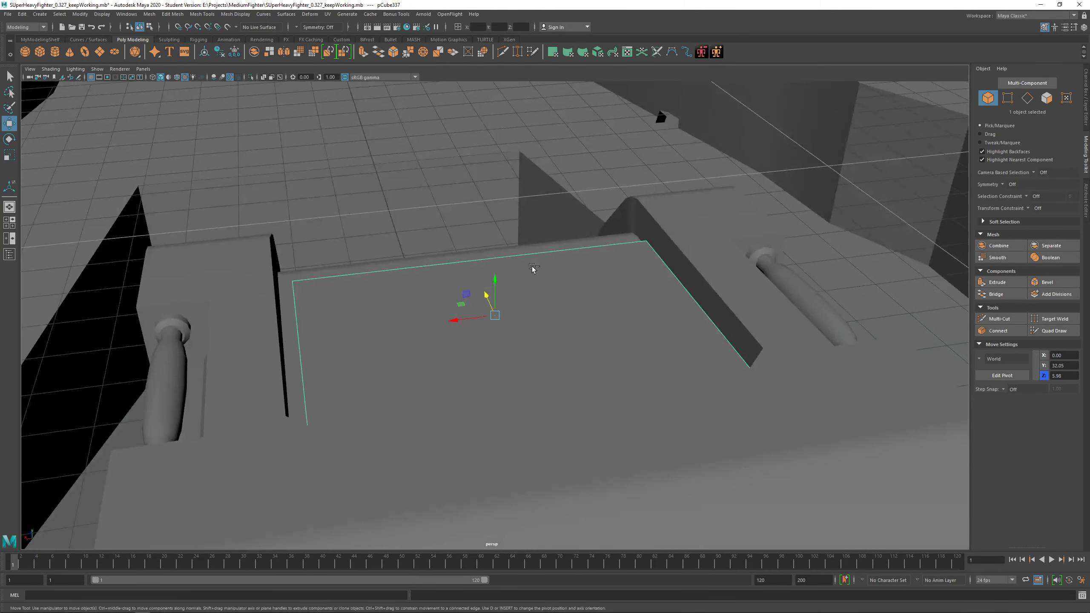
Bevel the slab's two rear vertical corner edges with a fraction of 0.21 and check the fit in object mode.
{"action": "key", "text": "ctrl+1"}
{"action": "right_click_drag", "start_coordinate": [652, 358], "coordinate": [656, 317]}
{"action": "left_click", "coordinate": [749, 385]}
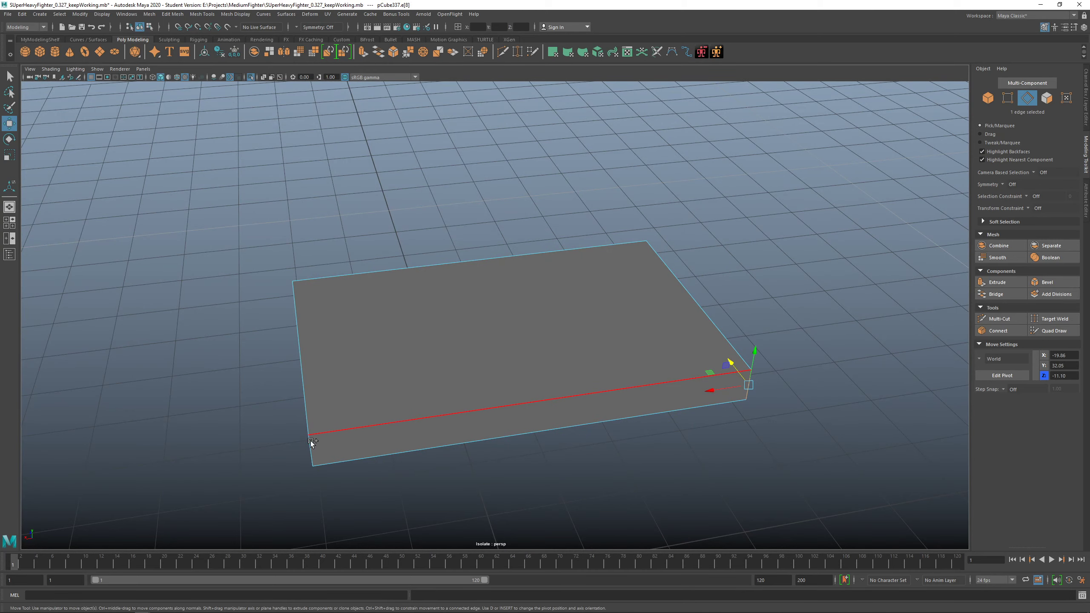
{"action": "left_click", "coordinate": [310, 435]}
{"action": "right_click_drag", "start_coordinate": [384, 371], "coordinate": [421, 369], "text": "shift"}
{"action": "middle_click_drag", "start_coordinate": [506, 352], "coordinate": [458, 347]}
{"action": "key", "text": "ctrl+1"}
{"action": "left_click_drag", "start_coordinate": [458, 346], "coordinate": [509, 304], "text": "alt"}
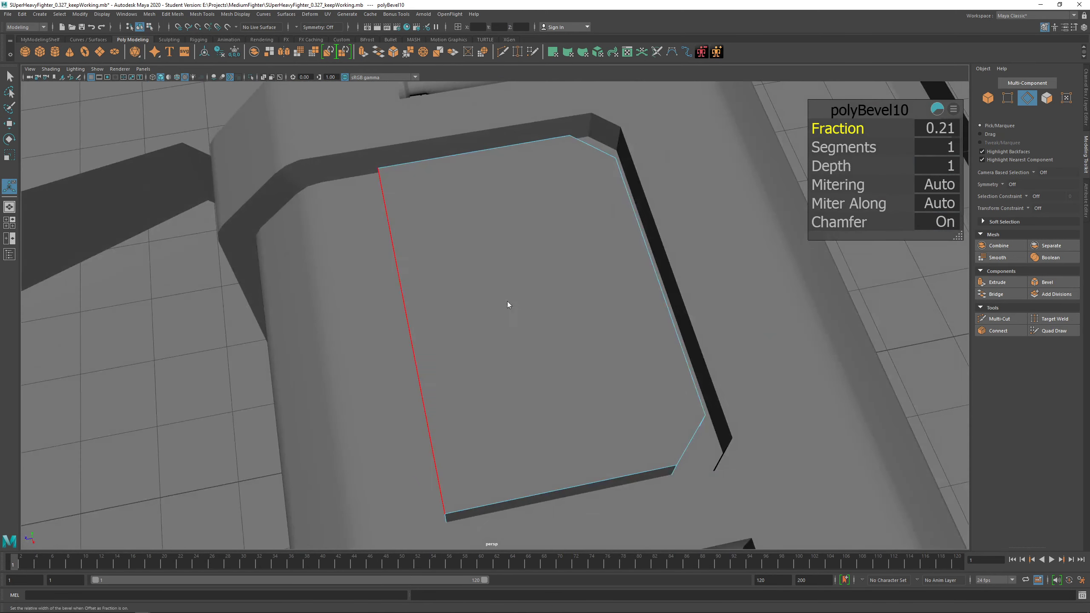
{"action": "right_click_drag", "start_coordinate": [508, 304], "coordinate": [537, 288]}
{"action": "key", "text": "q"}
{"action": "key", "text": "F8"}
{"action": "mouse_move", "coordinate": [524, 310]}
{"action": "left_mouse_down", "text": "alt"}
{"action": "mouse_move", "coordinate": [555, 283]}
{"action": "mouse_move", "coordinate": [591, 285]}
{"action": "mouse_move", "coordinate": [530, 302]}
{"action": "left_mouse_up", "text": "alt"}
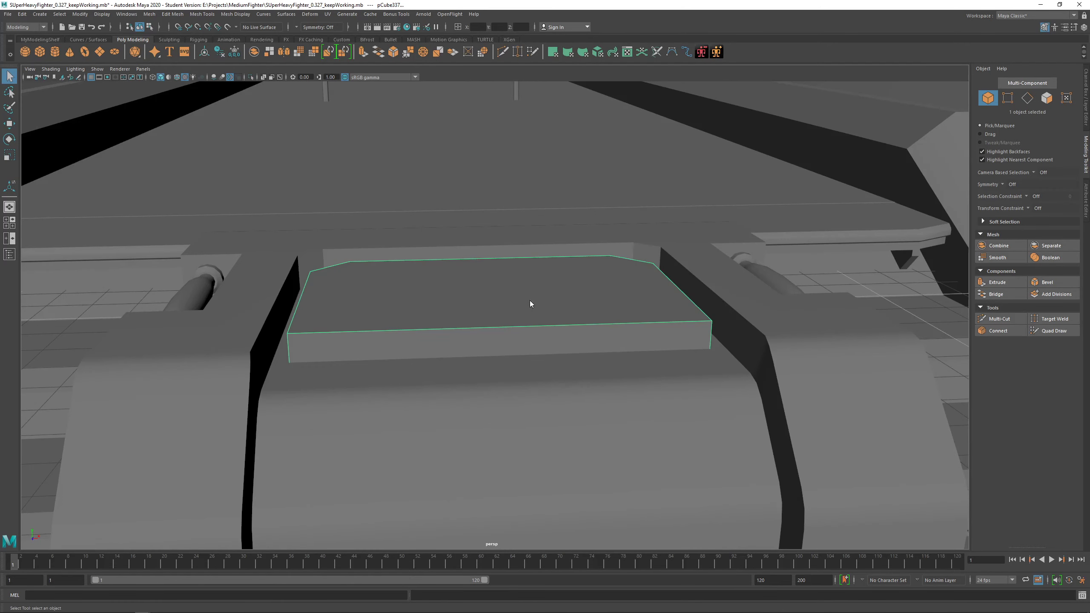
Examine the bevelled slab's front face and its fit in the body's top recess from several angles.
{"action": "left_click", "coordinate": [536, 298]}
{"action": "key", "text": "w"}
{"action": "mouse_move", "coordinate": [492, 258]}
{"action": "left_mouse_down"}
{"action": "mouse_move", "coordinate": [500, 231]}
{"action": "mouse_move", "coordinate": [482, 260]}
{"action": "mouse_move", "coordinate": [481, 242]}
{"action": "left_mouse_up"}
{"action": "right_click_drag", "start_coordinate": [438, 275], "coordinate": [479, 263]}
{"action": "scroll", "coordinate": [506, 300], "scroll_direction": "down", "scroll_amount": 3}
{"action": "left_click_drag", "start_coordinate": [519, 316], "coordinate": [406, 371], "text": "alt"}
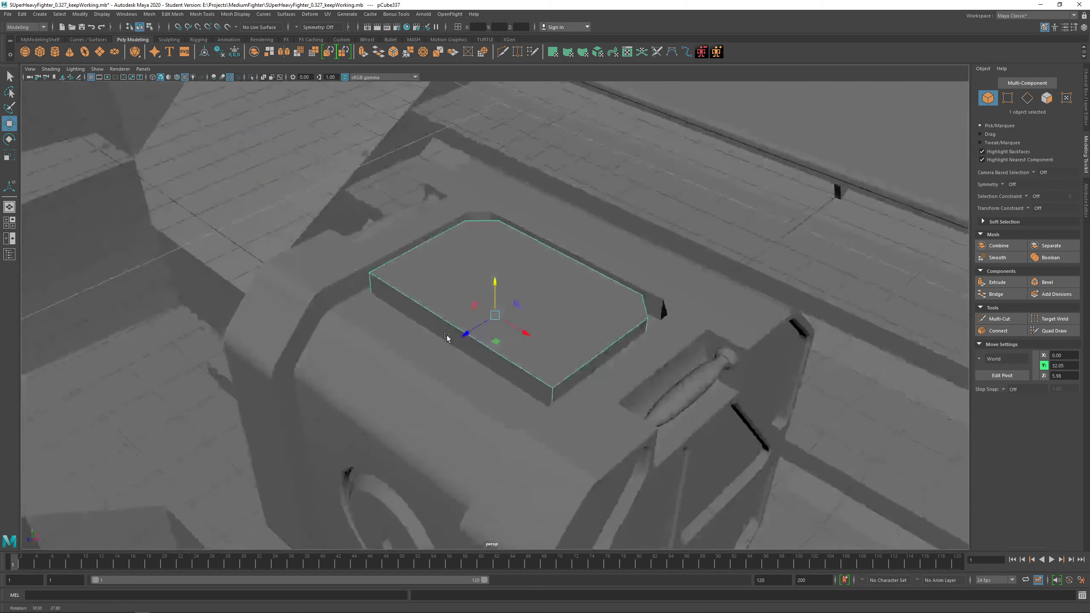
{"action": "key", "text": "F11"}
{"action": "left_click", "coordinate": [440, 323]}
{"action": "scroll", "coordinate": [471, 364], "scroll_direction": "down", "scroll_amount": 3}
{"action": "left_click_drag", "start_coordinate": [472, 364], "coordinate": [529, 372], "text": "alt"}
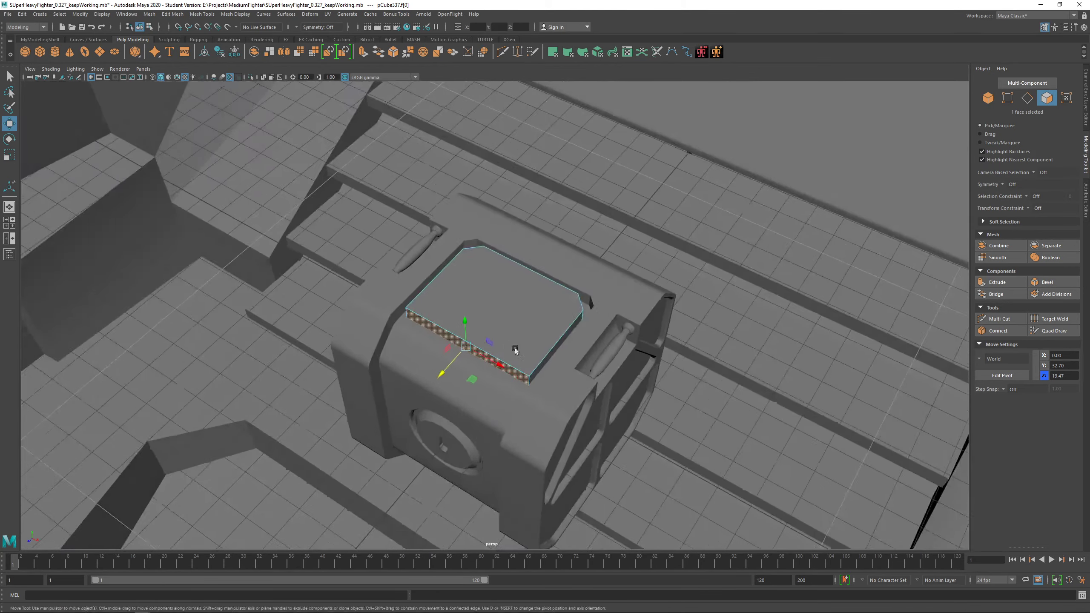
{"action": "scroll", "coordinate": [514, 350], "scroll_direction": "up", "scroll_amount": 5}
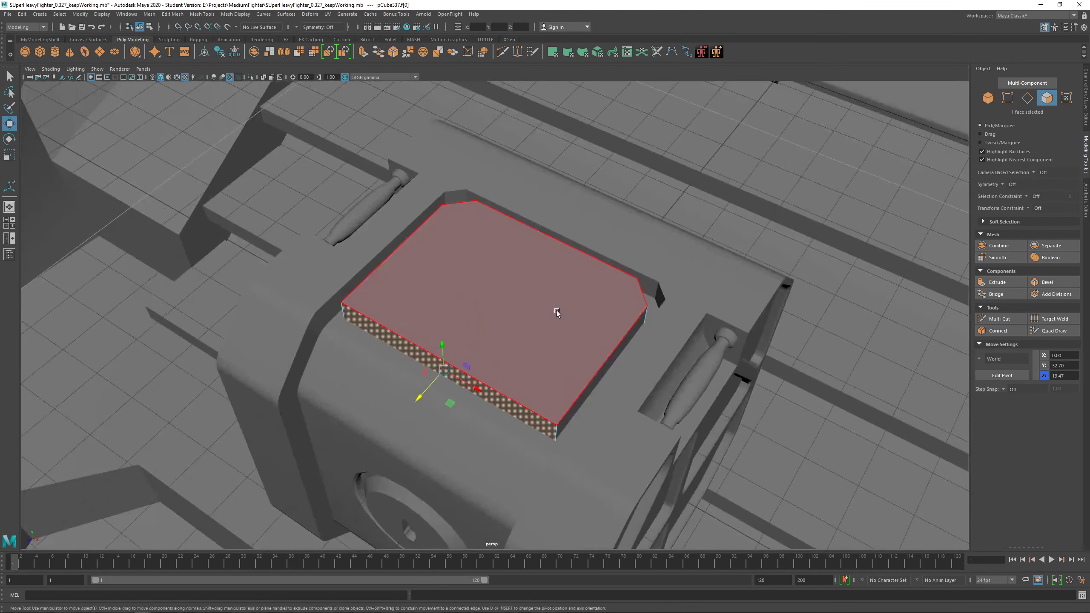
{"action": "key", "text": "F8"}
{"action": "scroll", "coordinate": [587, 309], "scroll_direction": "down", "scroll_amount": 1}
{"action": "left_click_drag", "start_coordinate": [587, 309], "coordinate": [430, 319], "text": "alt"}
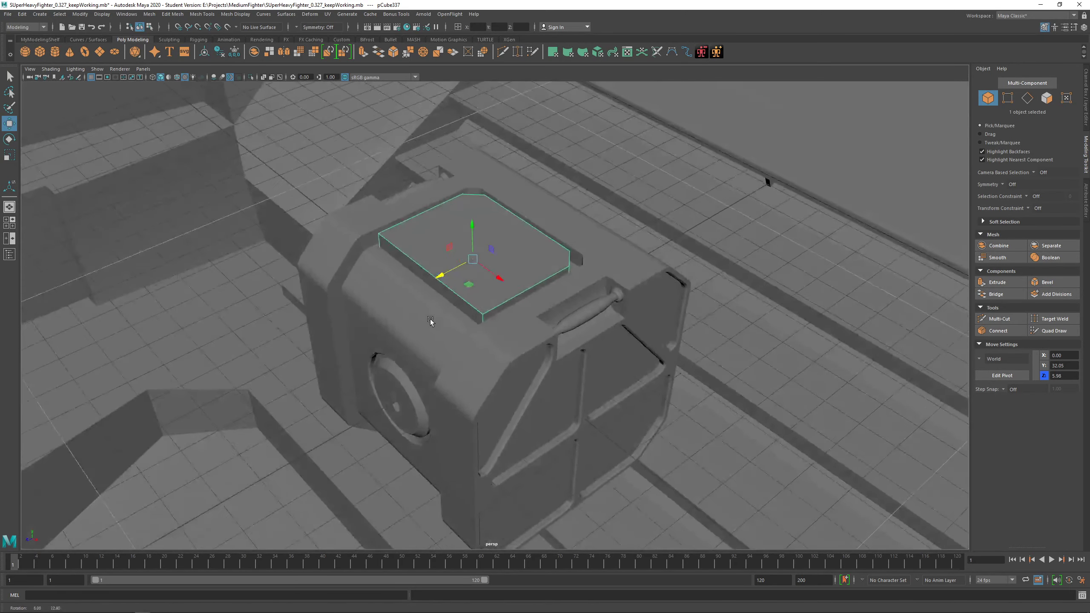
{"action": "left_click_drag", "start_coordinate": [400, 401], "coordinate": [506, 313], "text": "alt"}
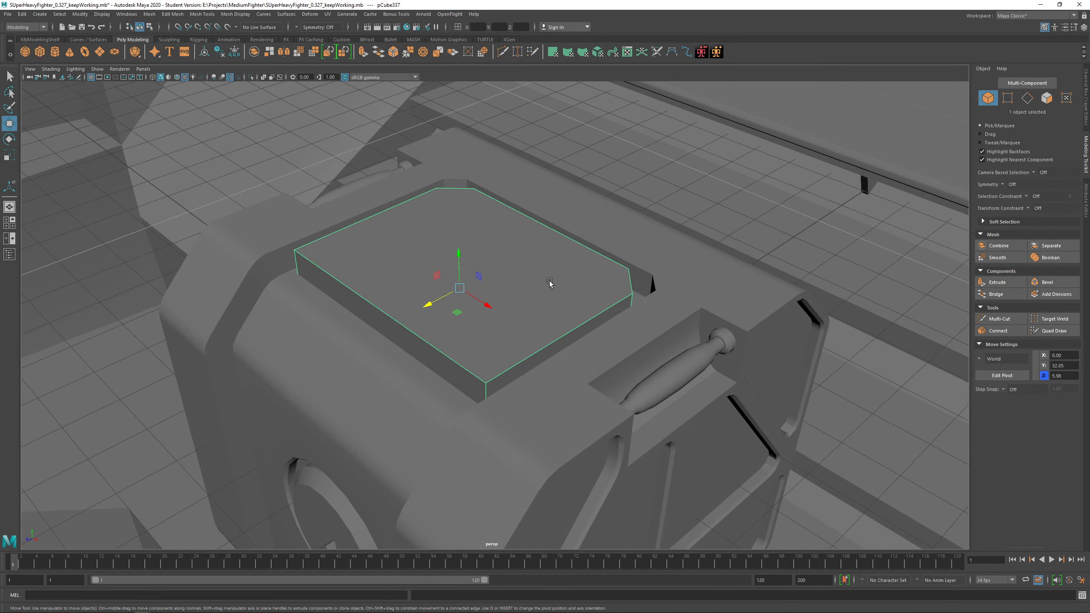
{"action": "left_click_drag", "start_coordinate": [523, 298], "coordinate": [396, 349], "text": "alt"}
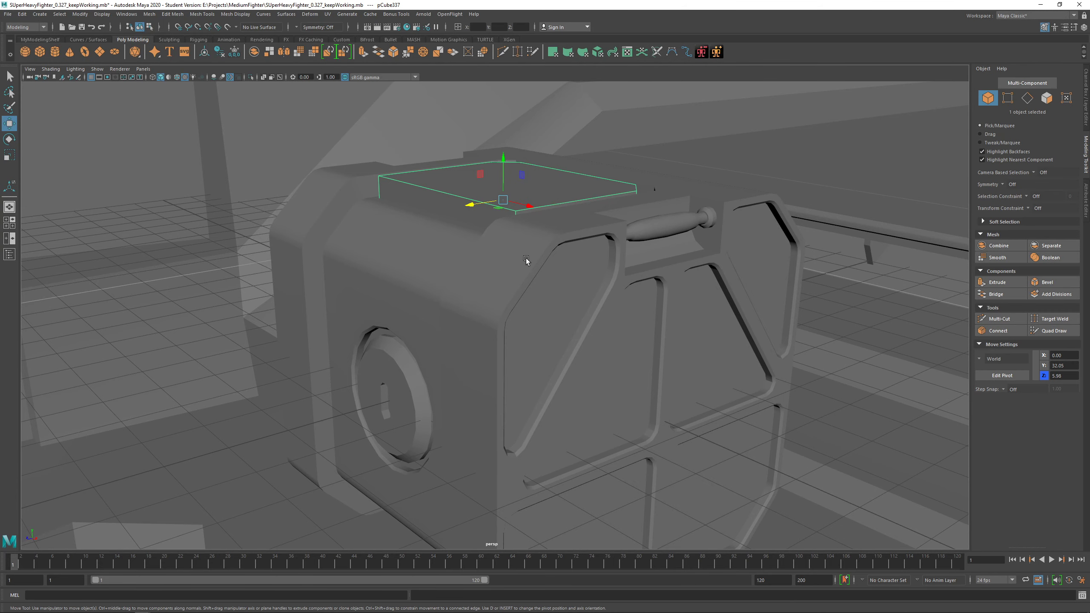
{"action": "left_click_drag", "start_coordinate": [526, 258], "coordinate": [604, 302], "text": "alt"}
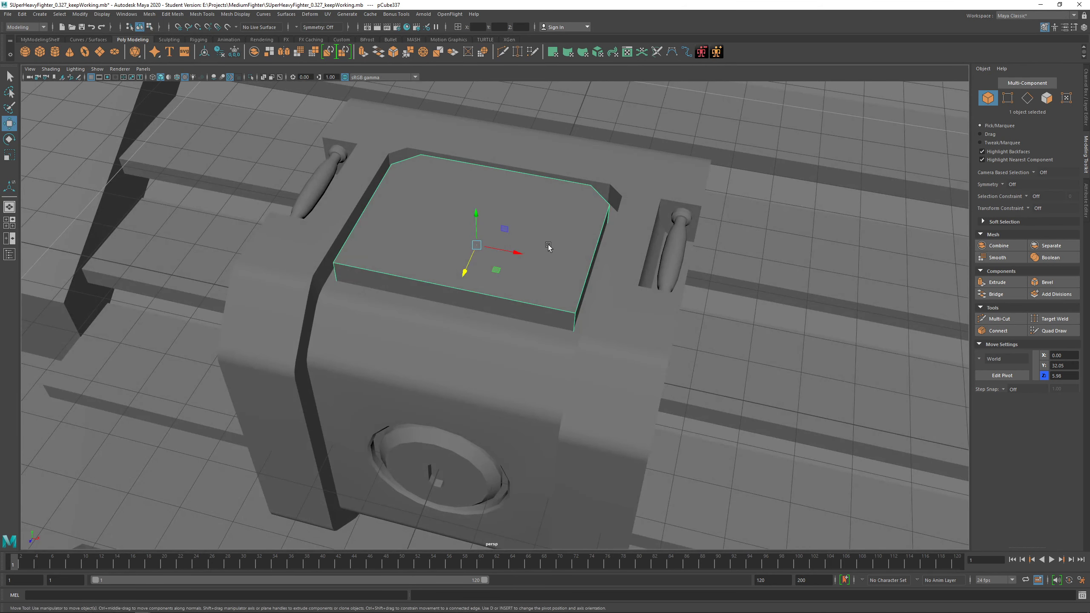
{"action": "left_click_drag", "start_coordinate": [548, 245], "coordinate": [538, 261], "text": "alt"}
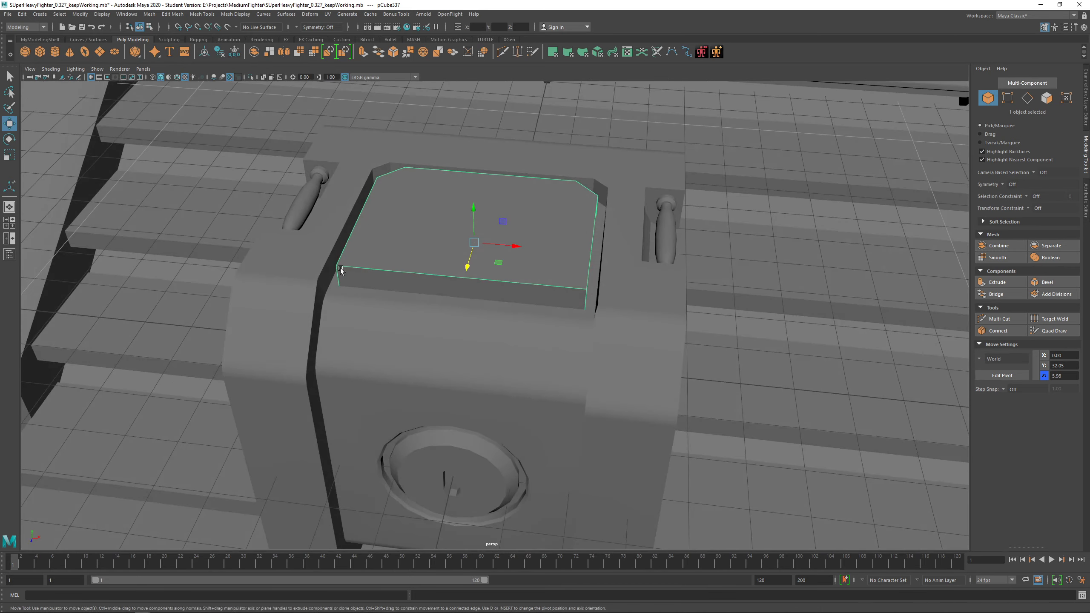
{"action": "right_click", "coordinate": [386, 280]}
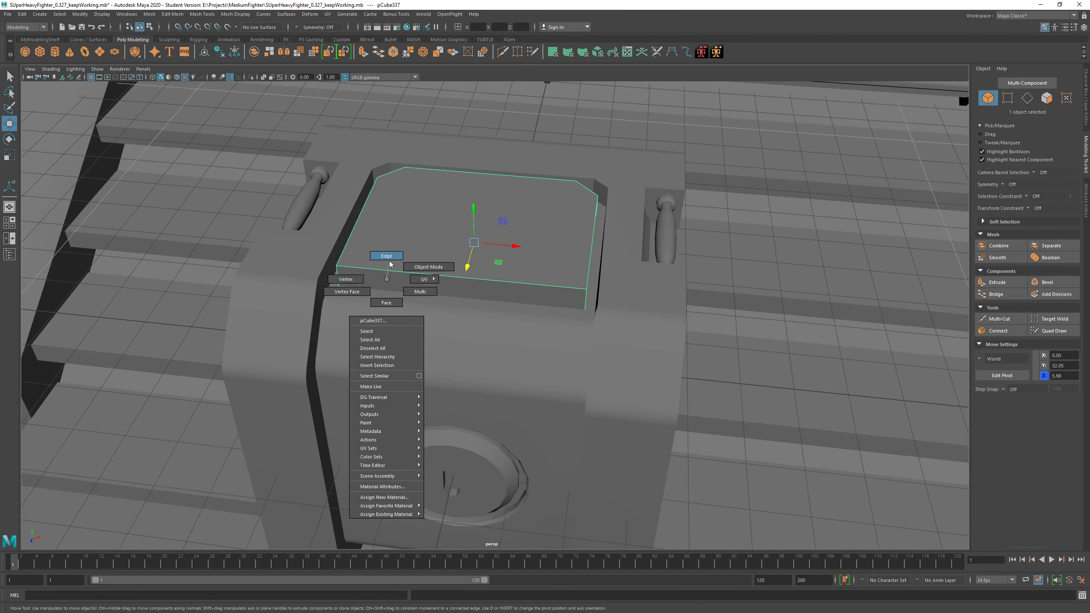
{"action": "left_click_drag", "start_coordinate": [388, 282], "coordinate": [468, 263], "text": "alt"}
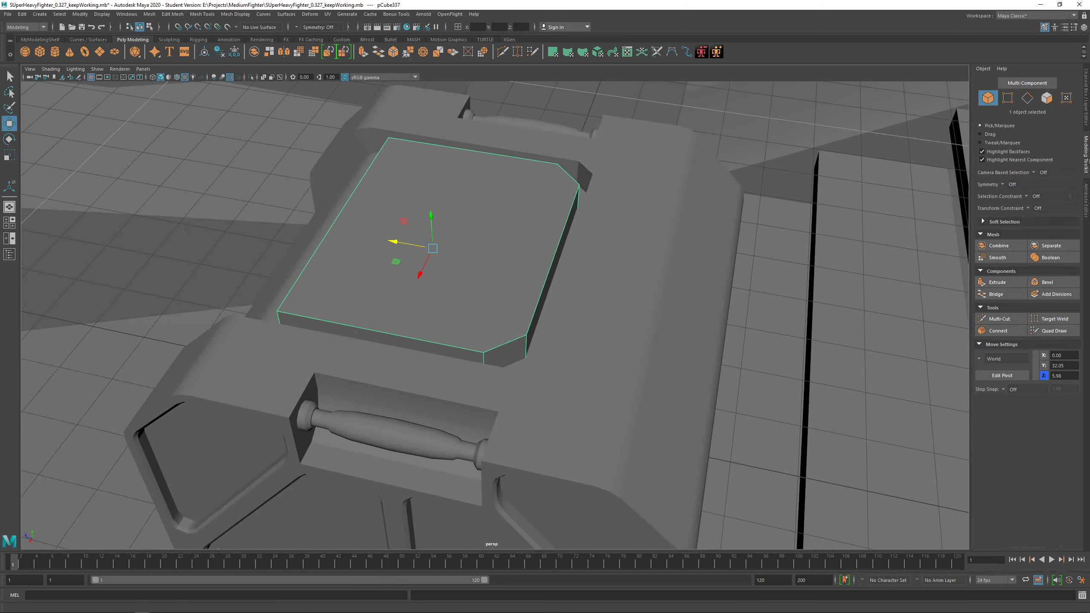
Try changing the segment count of the slab's rear corner bevel and undo the attempt.
{"action": "left_click", "coordinate": [1086, 111]}
{"action": "left_click", "coordinate": [989, 182]}
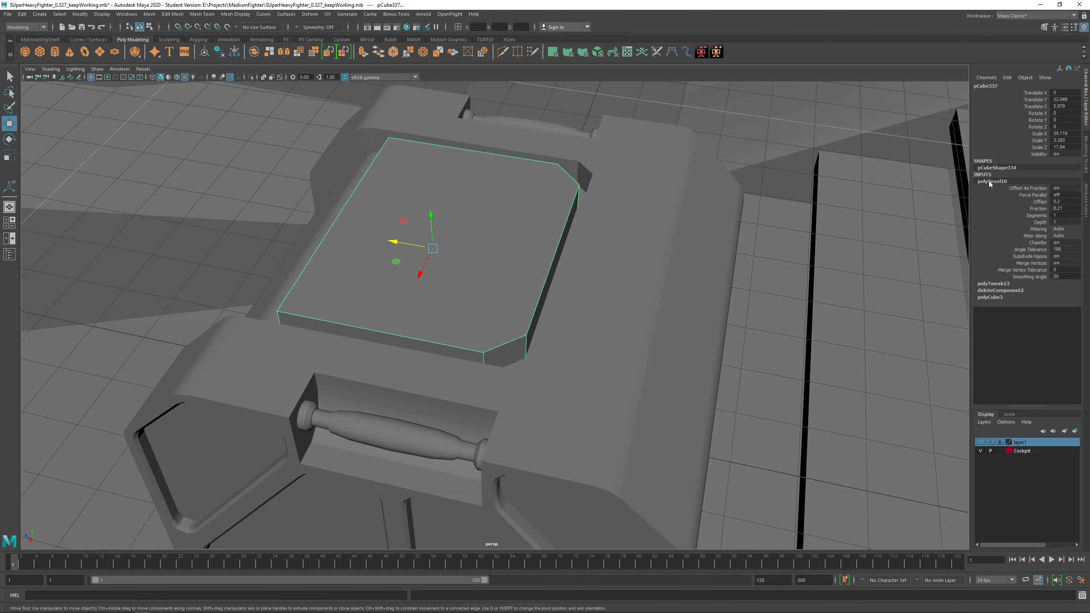
{"action": "left_click", "coordinate": [1037, 215]}
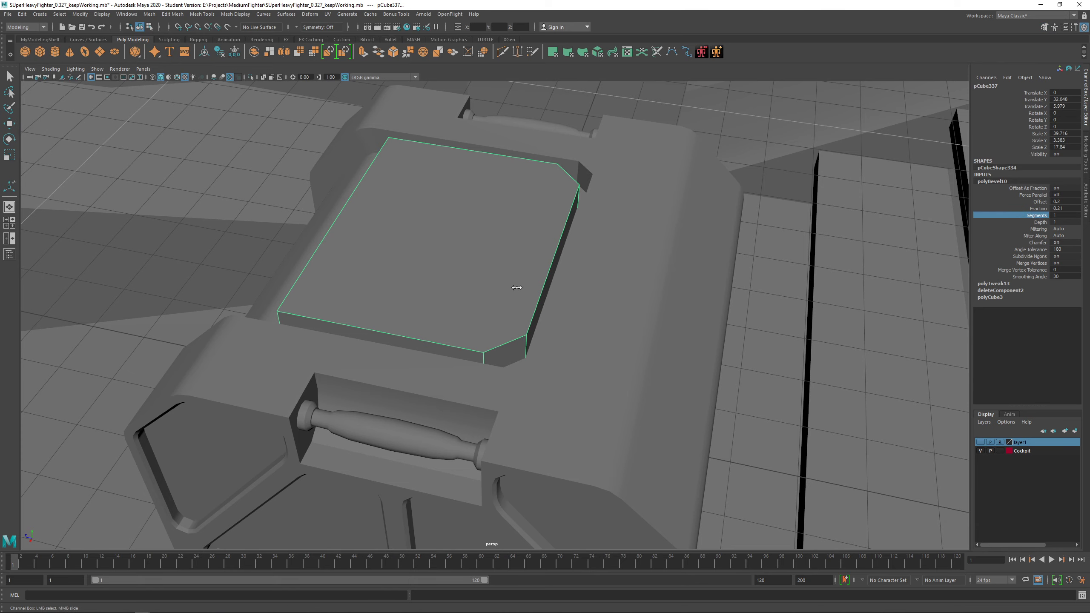
{"action": "middle_click_drag", "start_coordinate": [516, 287], "coordinate": [519, 288]}
{"action": "key", "text": "ctrl+z"}
{"action": "left_click_drag", "start_coordinate": [503, 290], "coordinate": [477, 248], "text": "alt"}
{"action": "key", "text": "ctrl+z"}
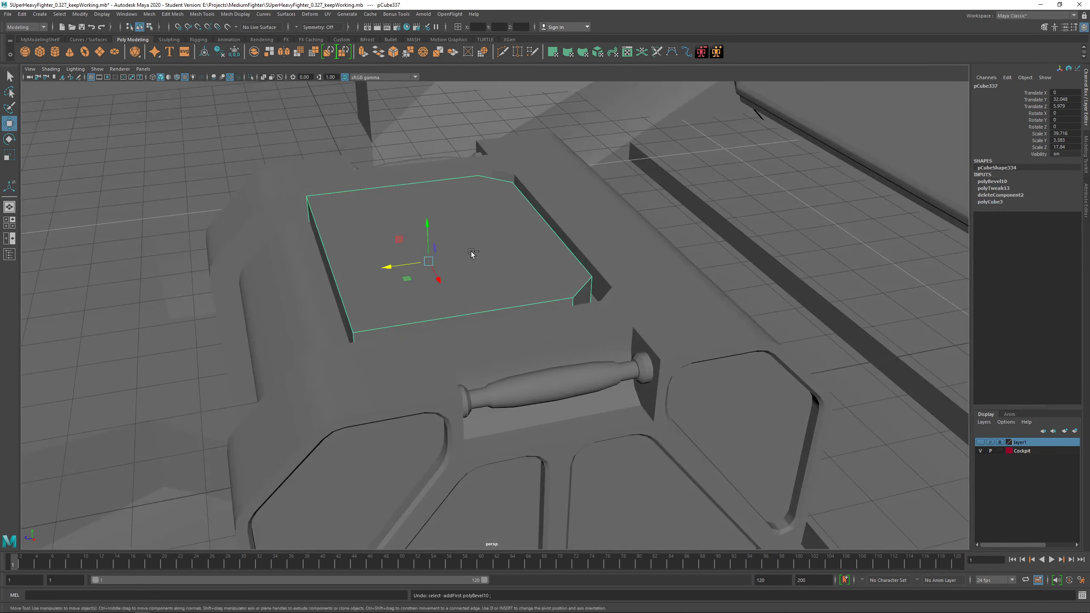
{"action": "key", "text": "ctrl+z"}
{"action": "key", "text": "ctrl+z"}
Delete the chamfered slab from the body's top recess.
{"action": "right_click_drag", "start_coordinate": [471, 253], "coordinate": [495, 245]}
{"action": "key", "text": "Delete"}
{"action": "scroll", "coordinate": [491, 252], "scroll_direction": "down", "scroll_amount": 3}
{"action": "left_click_drag", "start_coordinate": [487, 257], "coordinate": [507, 244], "text": "alt"}
Select the rear, chamfered corner and side wall faces around the body's top recess.
{"action": "left_click", "coordinate": [507, 244]}
{"action": "middle_click_drag", "start_coordinate": [508, 244], "coordinate": [512, 295], "text": "alt"}
{"action": "scroll", "coordinate": [511, 295], "scroll_direction": "up", "scroll_amount": 3}
{"action": "right_click_drag", "start_coordinate": [467, 257], "coordinate": [477, 263]}
{"action": "left_click", "coordinate": [476, 249]}
{"action": "left_click", "coordinate": [424, 231], "text": "shift"}
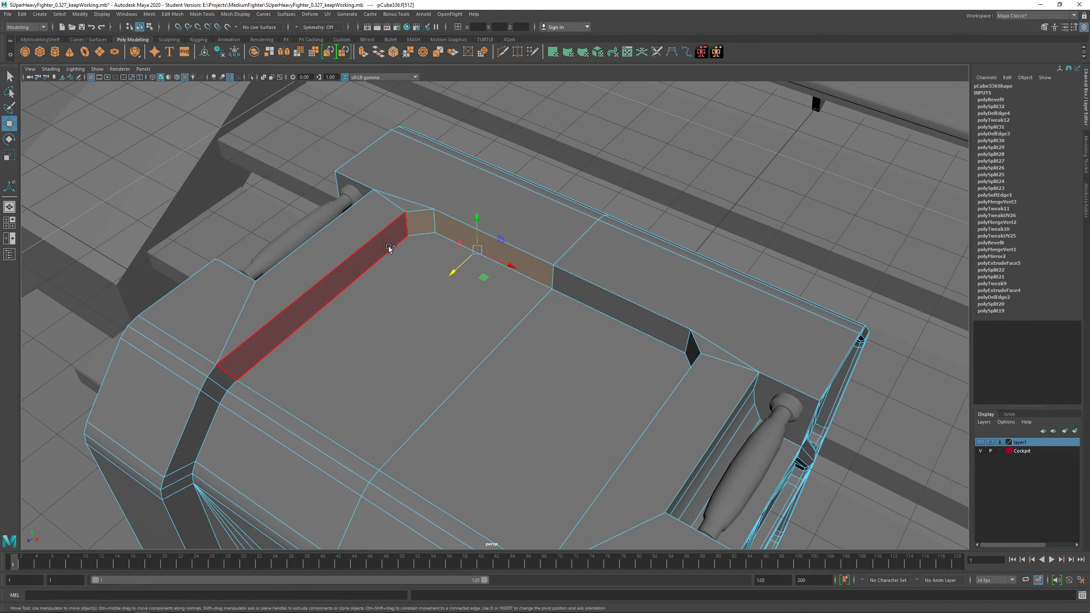
{"action": "left_click", "coordinate": [389, 247], "text": "shift"}
{"action": "left_click", "coordinate": [590, 306], "text": "shift"}
{"action": "left_click_drag", "start_coordinate": [590, 305], "coordinate": [664, 286], "text": "alt"}
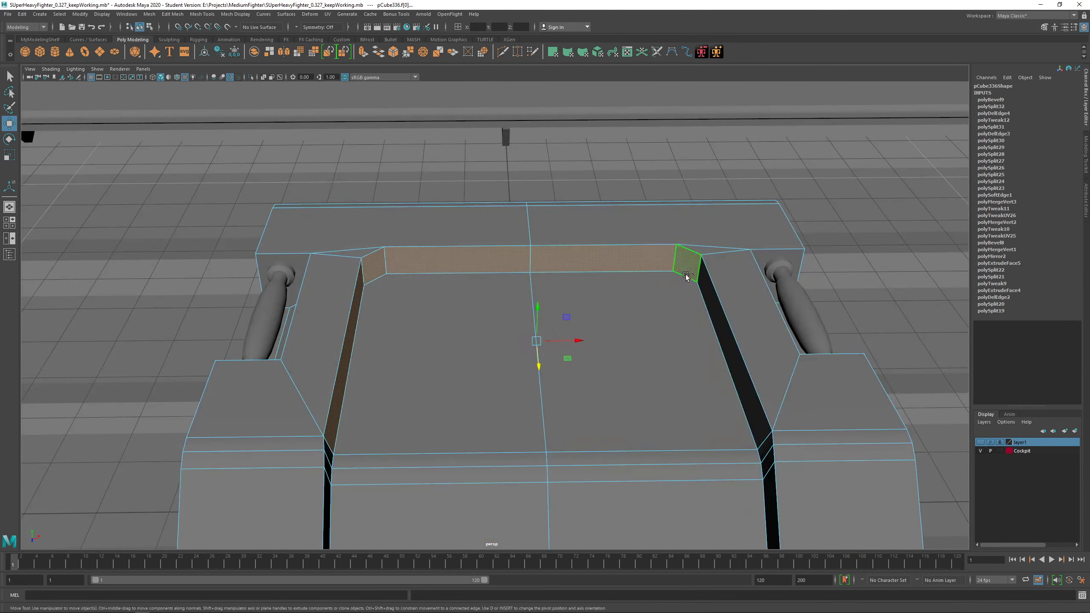
{"action": "left_click", "coordinate": [711, 308], "text": "shift"}
{"action": "left_click_drag", "start_coordinate": [647, 334], "coordinate": [350, 256], "text": "alt"}
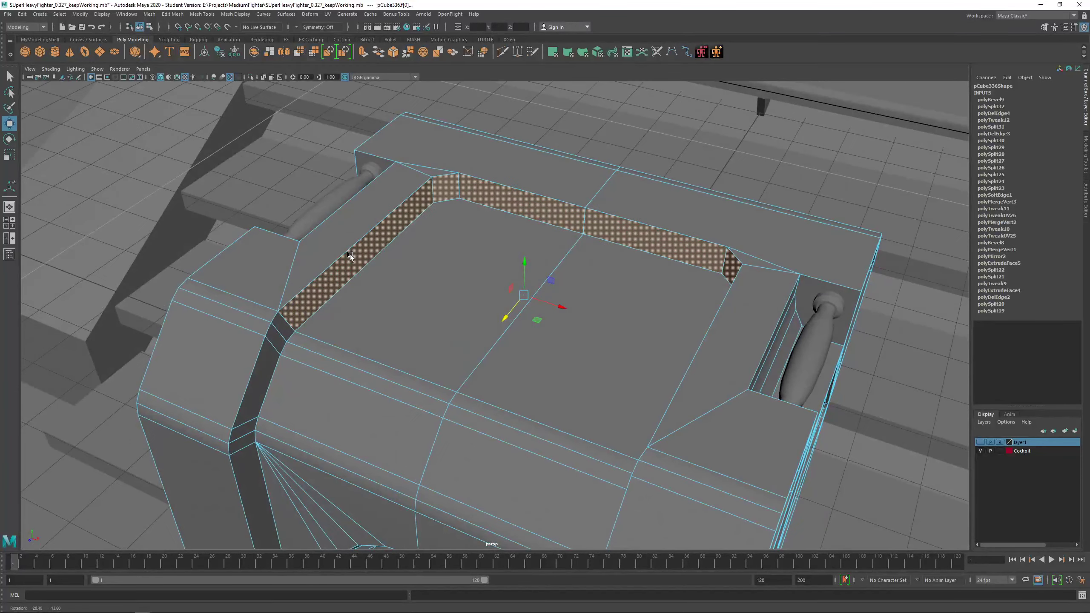
Duplicate the two floor faces of the top recess as a separate panel with an offset of 1.9.
{"action": "left_click", "coordinate": [431, 244]}
{"action": "left_click", "coordinate": [593, 296], "text": "shift"}
{"action": "left_click_drag", "start_coordinate": [592, 296], "coordinate": [516, 271], "text": "alt"}
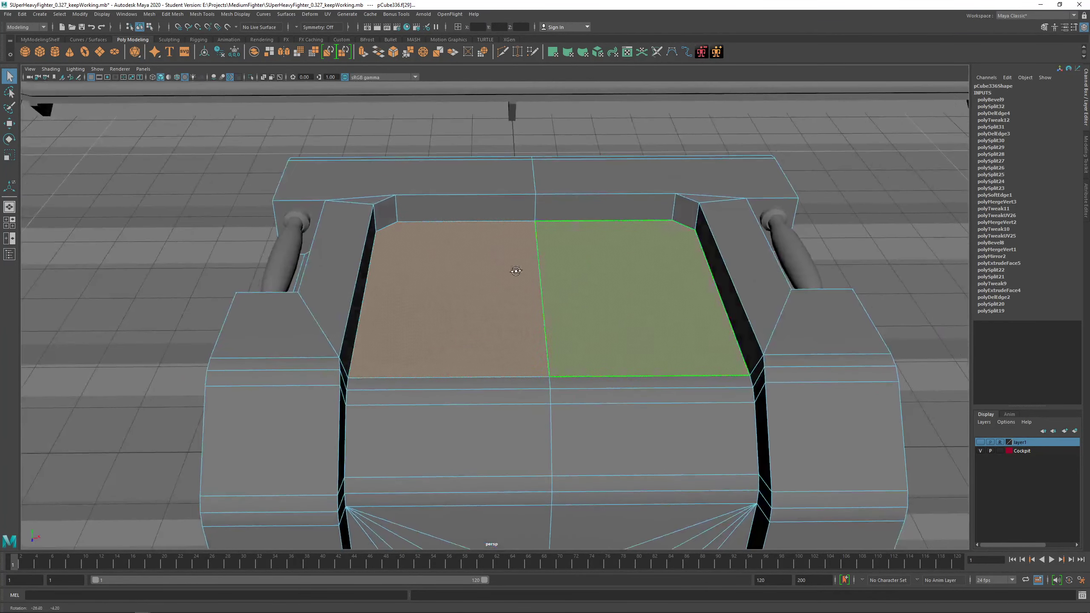
{"action": "left_click_drag", "start_coordinate": [582, 295], "coordinate": [544, 296], "text": "alt"}
{"action": "right_click", "coordinate": [454, 240], "text": "shift"}
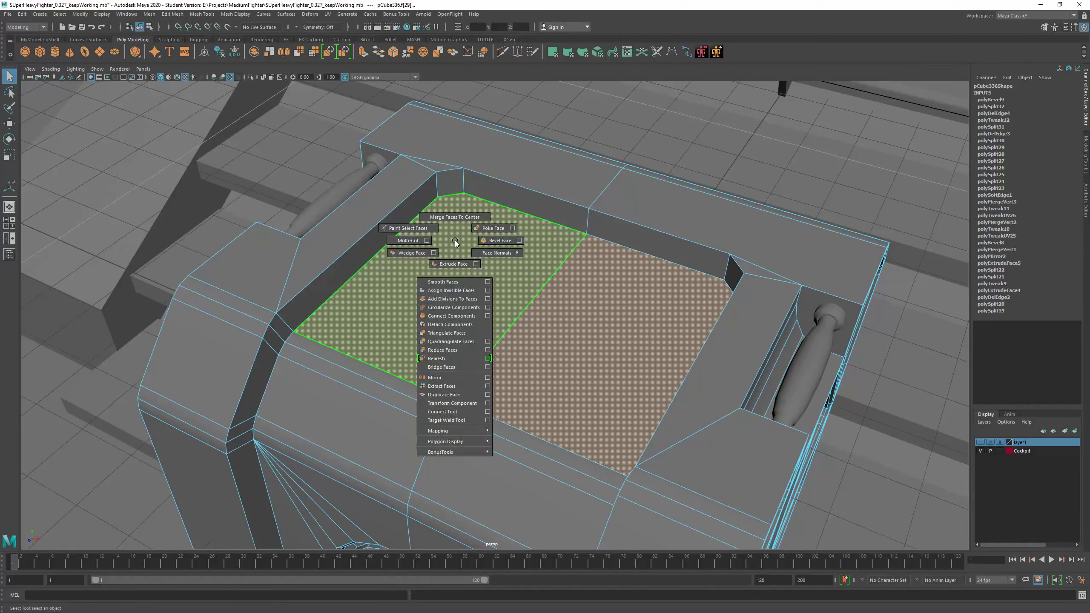
{"action": "left_click", "coordinate": [442, 394]}
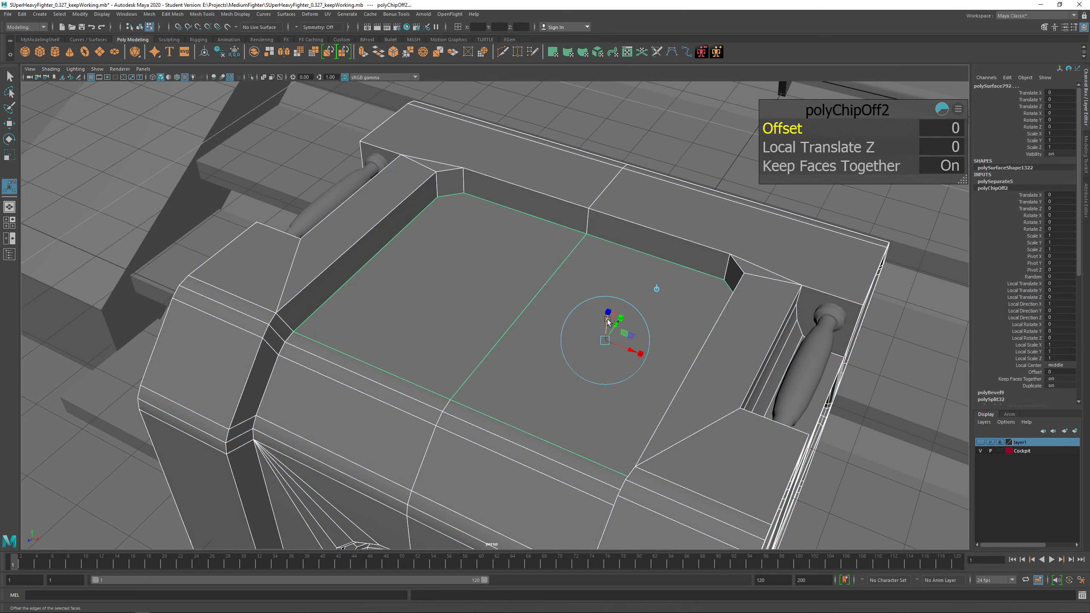
{"action": "left_click_drag", "start_coordinate": [784, 129], "coordinate": [794, 130]}
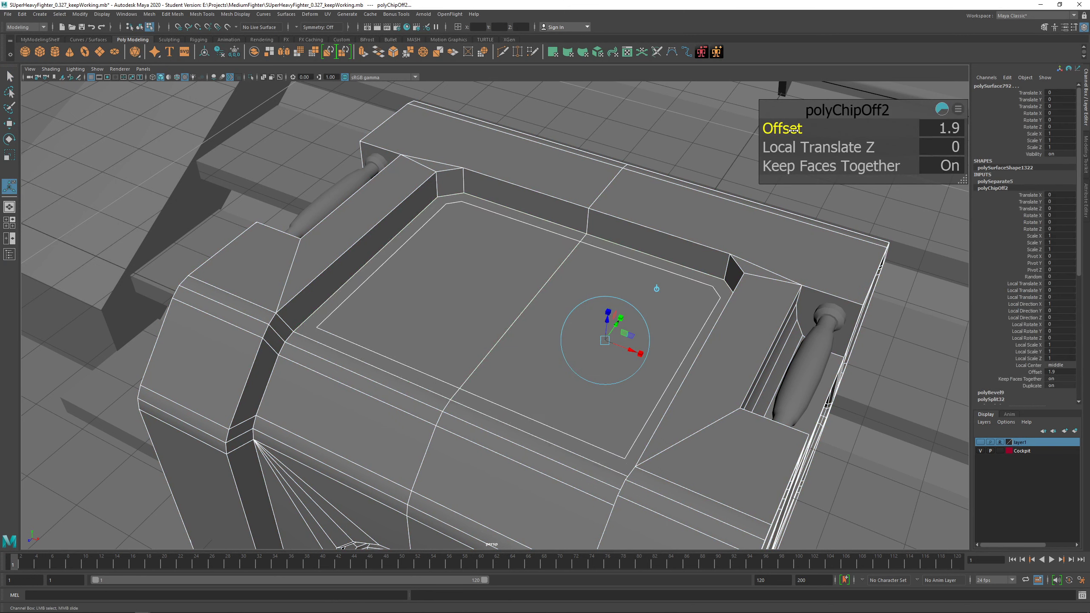
{"action": "left_click_drag", "start_coordinate": [538, 234], "coordinate": [539, 251], "text": "alt"}
{"action": "right_click_drag", "start_coordinate": [538, 251], "coordinate": [559, 233]}
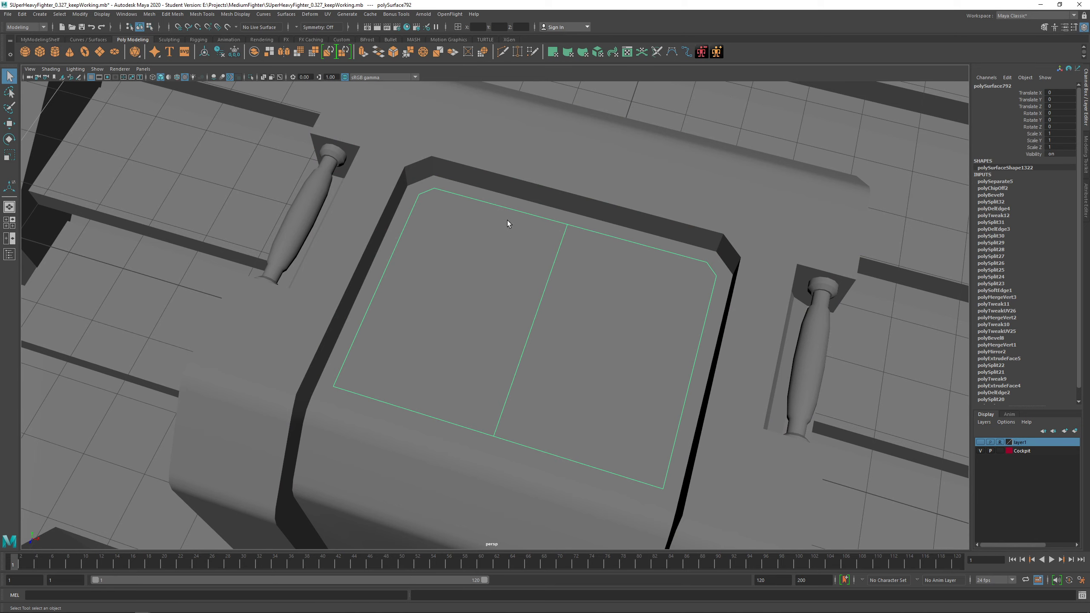
Delete the construction history of the duplicated panel and of the body.
{"action": "left_click", "coordinate": [516, 180]}
{"action": "mouse_move", "coordinate": [521, 166]}
{"action": "right_mouse_down"}
{"action": "mouse_move", "coordinate": [521, 189]}
{"action": "mouse_move", "coordinate": [521, 172]}
{"action": "right_mouse_up"}
{"action": "left_click", "coordinate": [468, 270]}
{"action": "left_click_drag", "start_coordinate": [447, 292], "coordinate": [383, 244], "text": "alt"}
{"action": "key", "text": "alt+shift+d"}
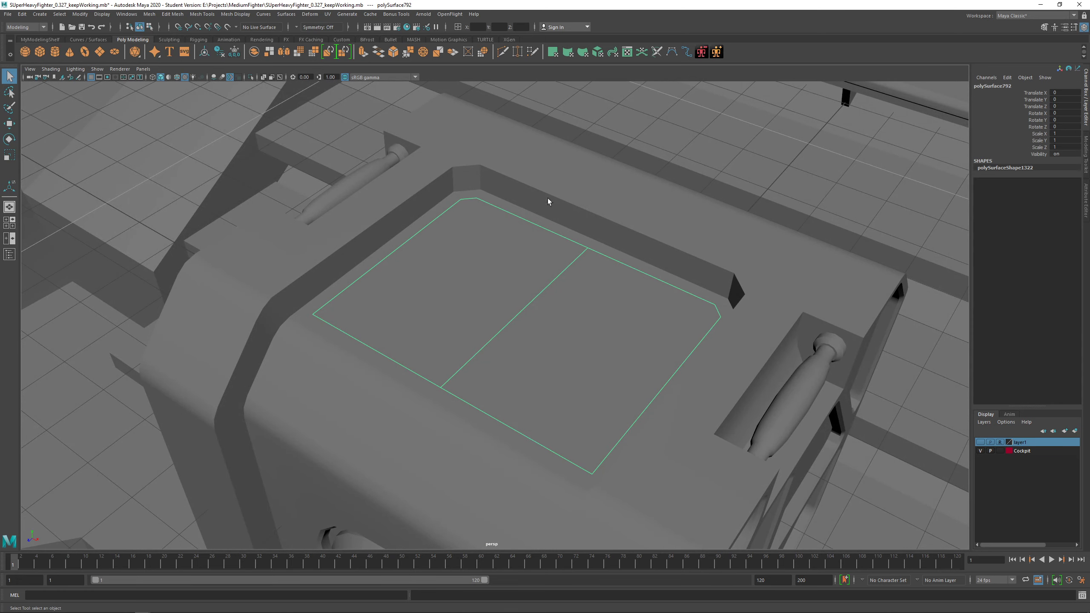
{"action": "left_click", "coordinate": [558, 193]}
{"action": "key", "text": "alt+shift+d"}
Extrude both faces of the duplicated panel upward together into a thick block filling the recess.
{"action": "left_click", "coordinate": [515, 264]}
{"action": "left_click_drag", "start_coordinate": [513, 269], "coordinate": [464, 263], "text": "alt"}
{"action": "mouse_move", "coordinate": [464, 262]}
{"action": "right_mouse_down"}
{"action": "mouse_move", "coordinate": [470, 255]}
{"action": "mouse_move", "coordinate": [463, 277]}
{"action": "right_mouse_up"}
{"action": "key", "text": "ctrl+e"}
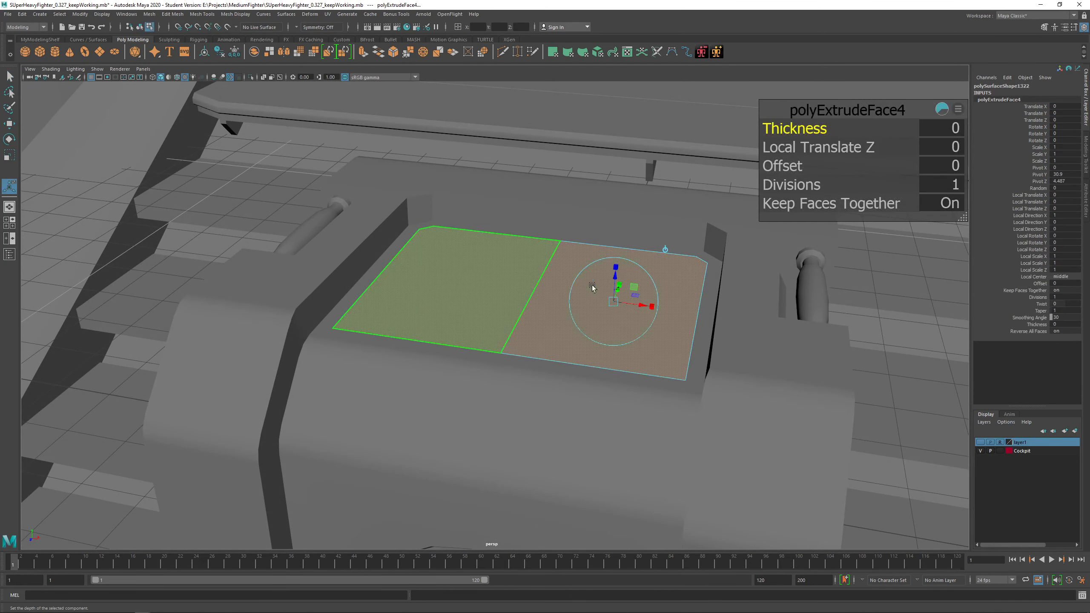
{"action": "left_click_drag", "start_coordinate": [618, 279], "coordinate": [433, 264]}
{"action": "key", "text": "q"}
Bevel the block's upper front edges with a fraction of 0.82.
{"action": "right_click_drag", "start_coordinate": [360, 273], "coordinate": [360, 244]}
{"action": "left_click", "coordinate": [363, 270]}
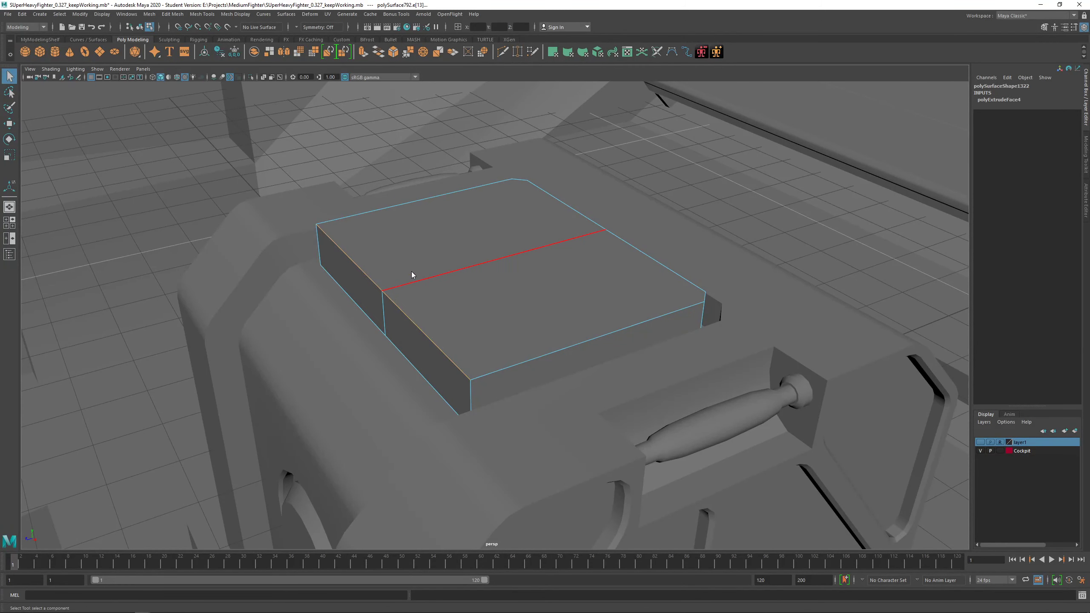
{"action": "right_click_drag", "start_coordinate": [411, 275], "coordinate": [450, 272], "text": "shift"}
{"action": "left_click_drag", "start_coordinate": [422, 289], "coordinate": [410, 279], "text": "alt"}
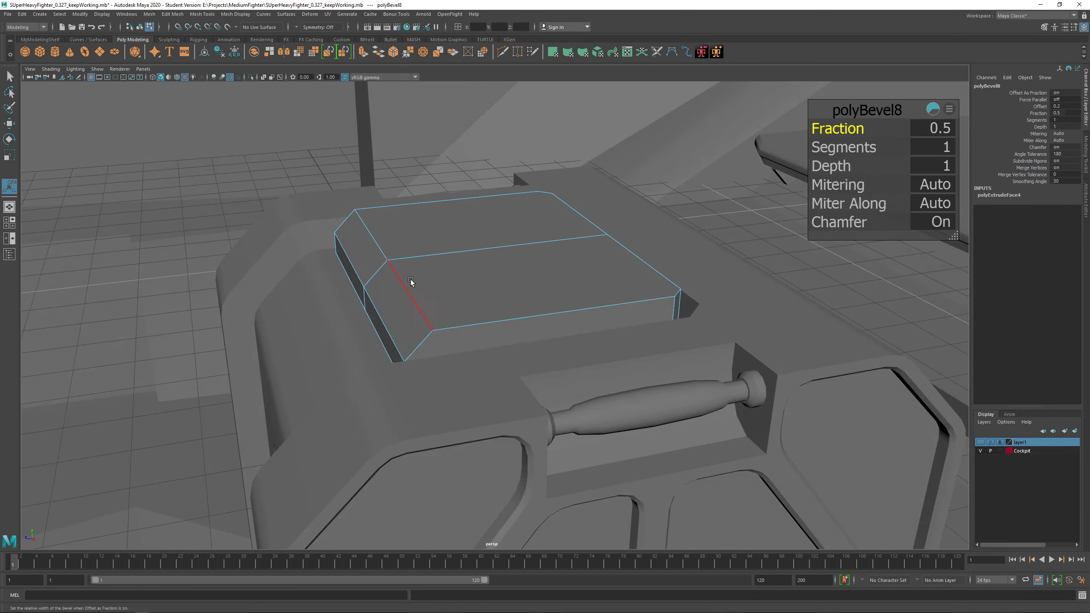
{"action": "middle_click_drag", "start_coordinate": [411, 280], "coordinate": [420, 281]}
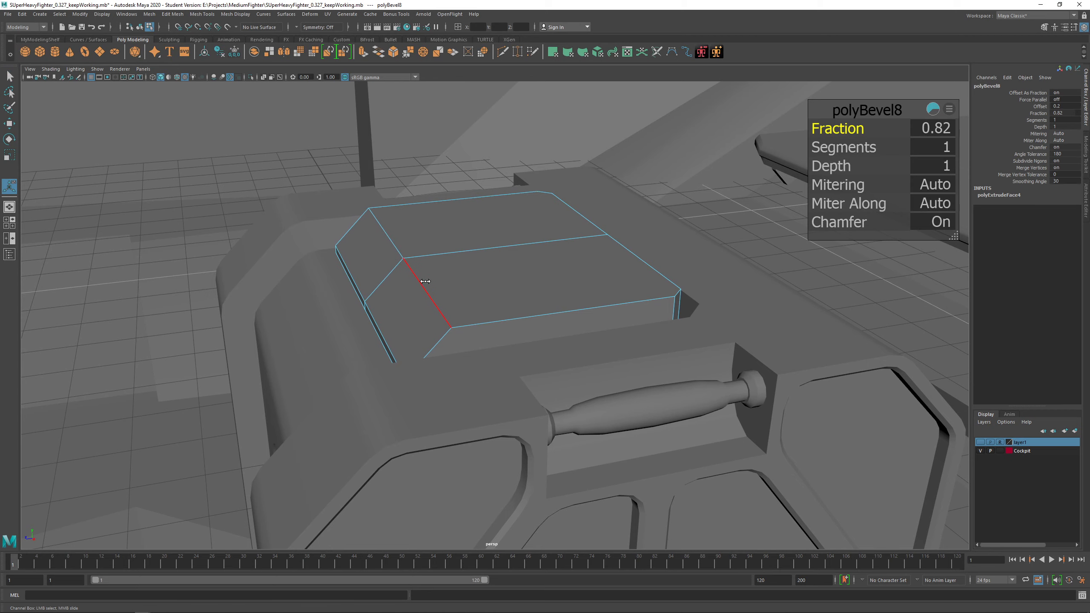
{"action": "left_click_drag", "start_coordinate": [424, 281], "coordinate": [494, 285], "text": "alt"}
Move the upper edges of the block's front bevel back along Z to lengthen the slope.
{"action": "left_click", "coordinate": [494, 285]}
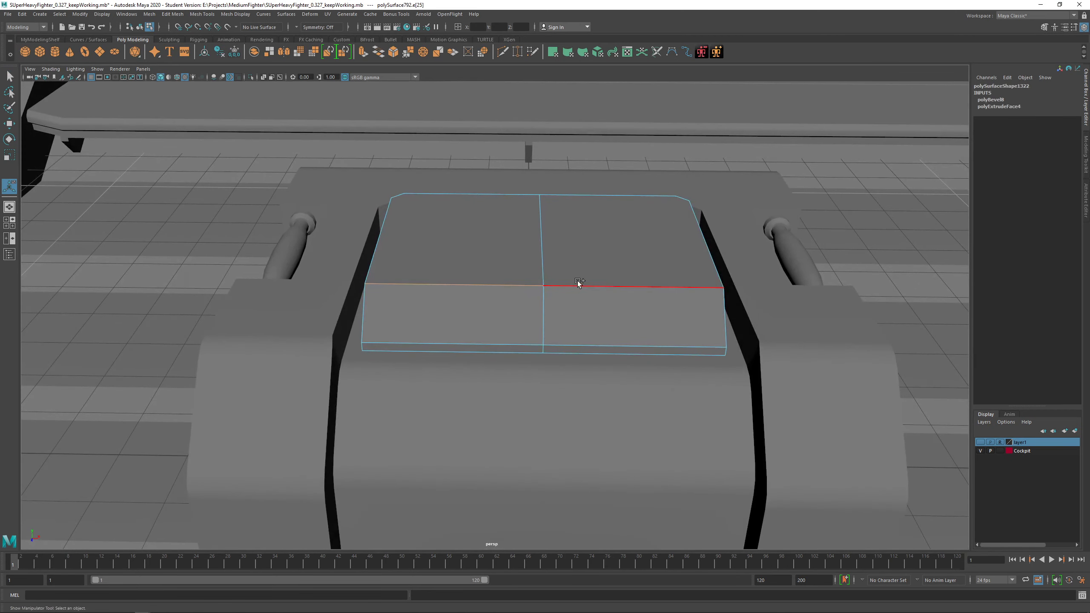
{"action": "left_click", "coordinate": [577, 284], "text": "shift"}
{"action": "left_click_drag", "start_coordinate": [577, 284], "coordinate": [443, 286], "text": "alt"}
{"action": "key", "text": "w"}
{"action": "left_click_drag", "start_coordinate": [366, 283], "coordinate": [476, 275]}
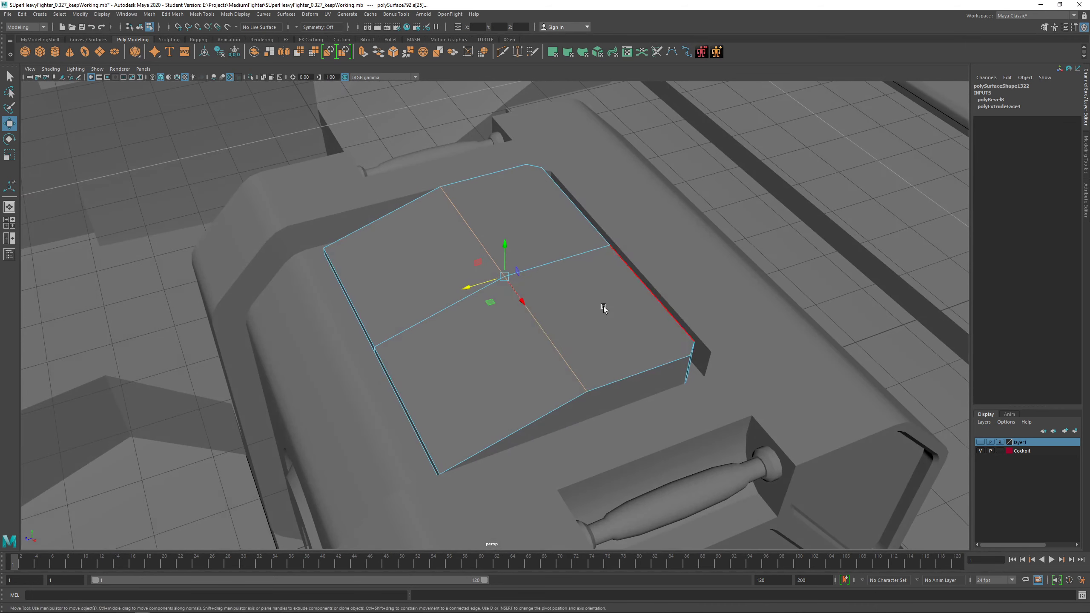
{"action": "key", "text": "ctrl+z"}
Isolate the block and delete its two bottom faces.
{"action": "left_click", "coordinate": [593, 320]}
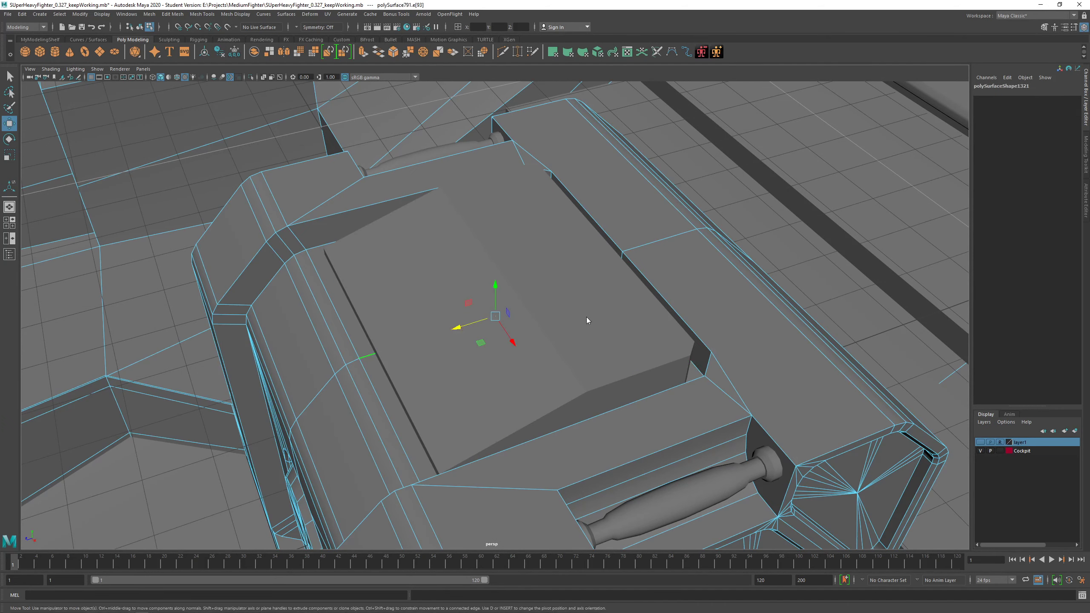
{"action": "right_click_drag", "start_coordinate": [586, 316], "coordinate": [591, 315]}
{"action": "left_click", "coordinate": [590, 317]}
{"action": "left_click_drag", "start_coordinate": [556, 328], "coordinate": [533, 226], "text": "alt"}
{"action": "key", "text": "ctrl+1"}
{"action": "right_click_drag", "start_coordinate": [531, 207], "coordinate": [531, 231]}
{"action": "left_click", "coordinate": [531, 220]}
{"action": "left_click", "coordinate": [459, 267], "text": "shift"}
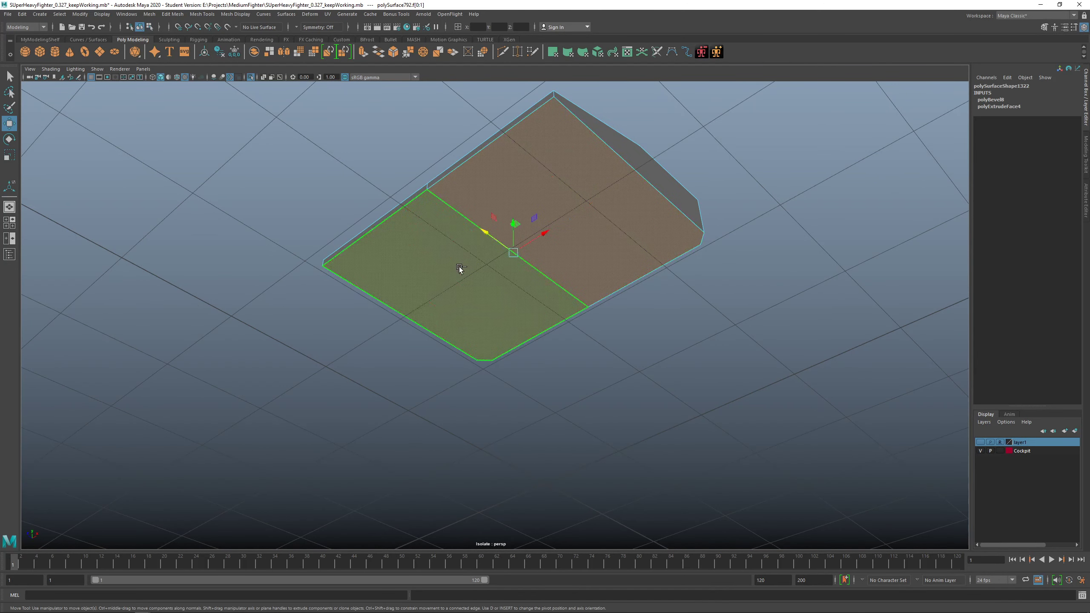
{"action": "key", "text": "Delete"}
Delete the centre edges running front to back across the isolated block.
{"action": "left_click_drag", "start_coordinate": [470, 263], "coordinate": [487, 322], "text": "alt"}
{"action": "right_click_drag", "start_coordinate": [487, 322], "coordinate": [488, 300]}
{"action": "left_click", "coordinate": [494, 314]}
{"action": "left_click_drag", "start_coordinate": [496, 317], "coordinate": [545, 288], "text": "alt"}
{"action": "key", "text": "Delete"}
{"action": "key", "text": "ctrl+z"}
{"action": "key", "text": "Delete"}
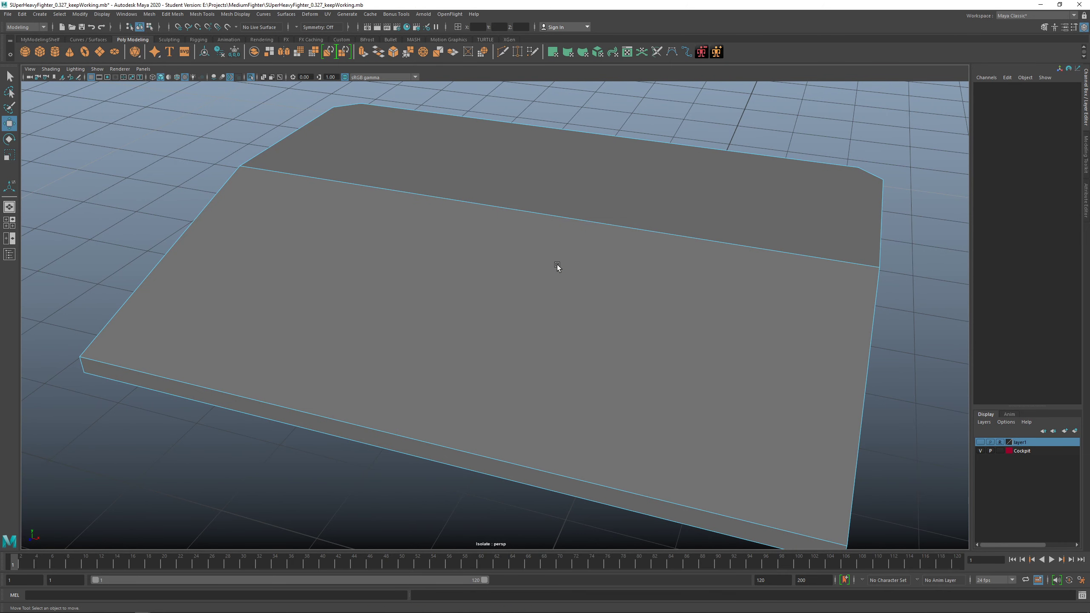
Select the leftover centreline vertices along the block's rear, crease and front edges.
{"action": "right_click_drag", "start_coordinate": [575, 238], "coordinate": [528, 239]}
{"action": "left_click", "coordinate": [524, 210]}
{"action": "left_click_drag", "start_coordinate": [436, 100], "coordinate": [639, 499]}
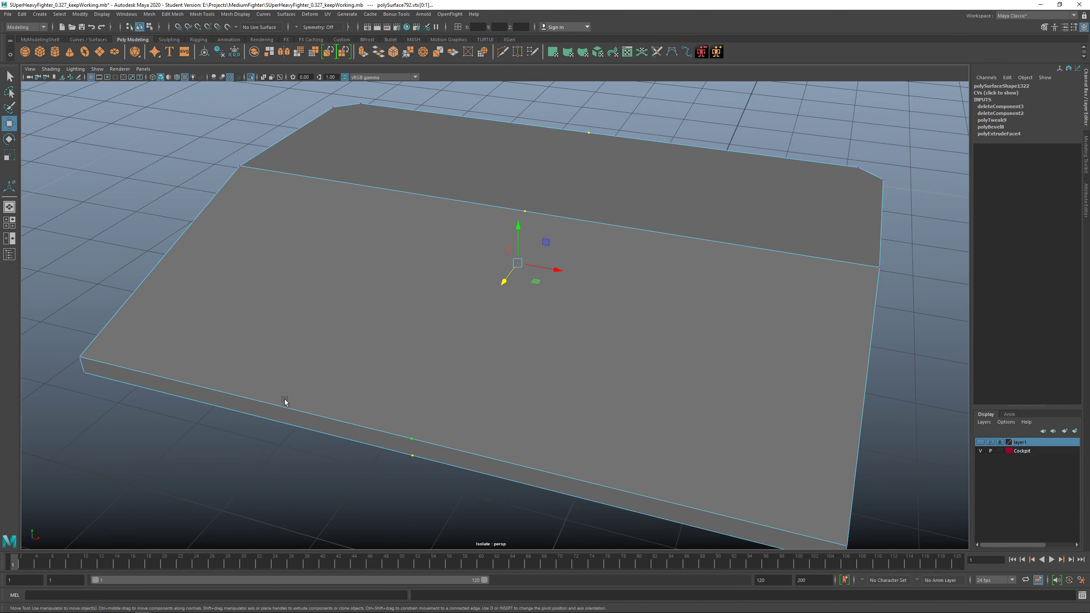
{"action": "key", "text": "alt+Tab"}
{"action": "key", "text": "Escape"}
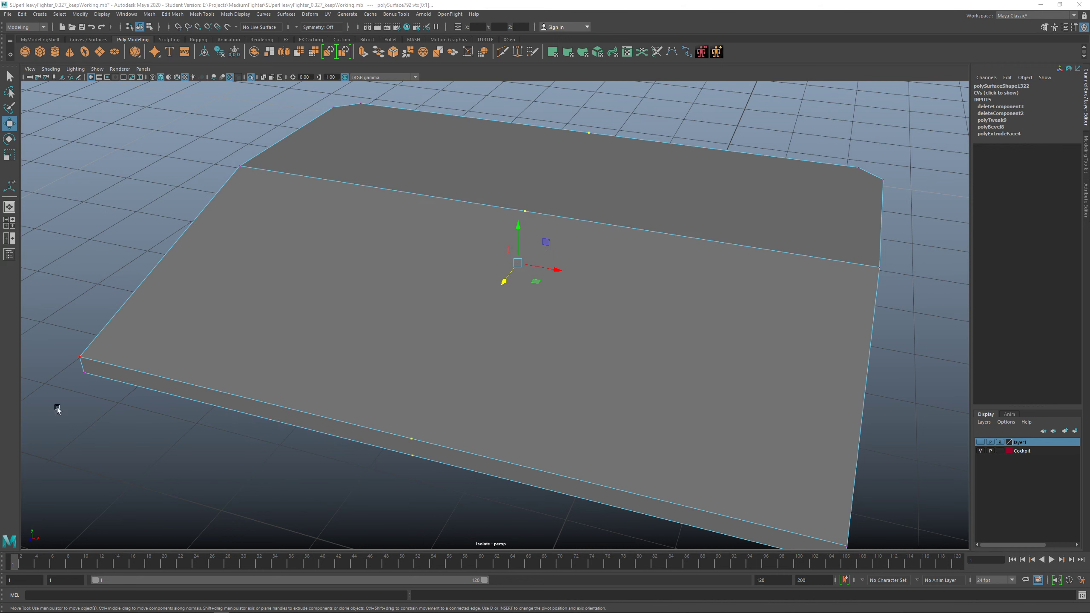